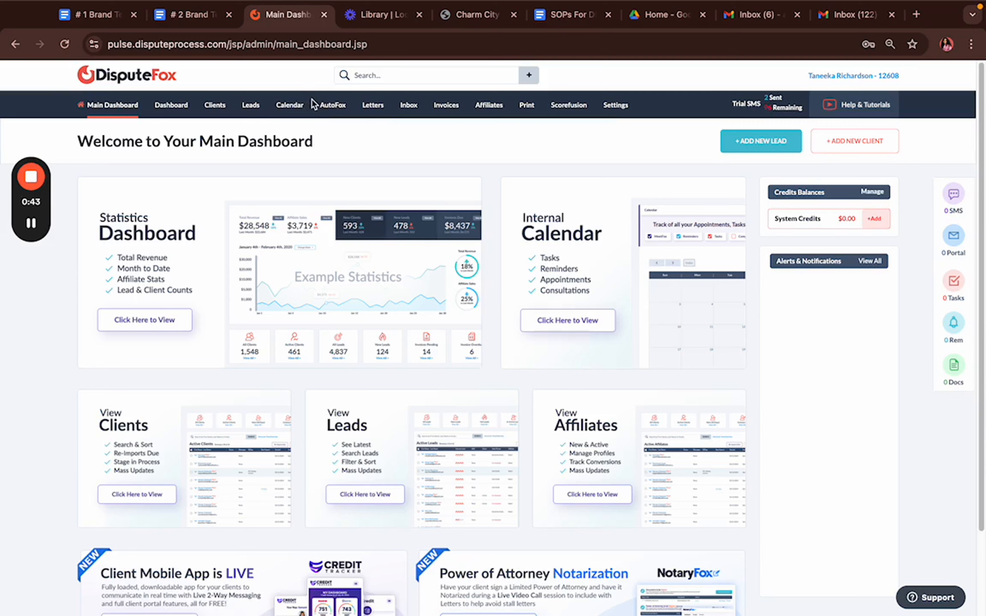
# Open the AutoFox workflow page and look through the list of current AutoFox campaigns
pyautogui.click(324, 104)
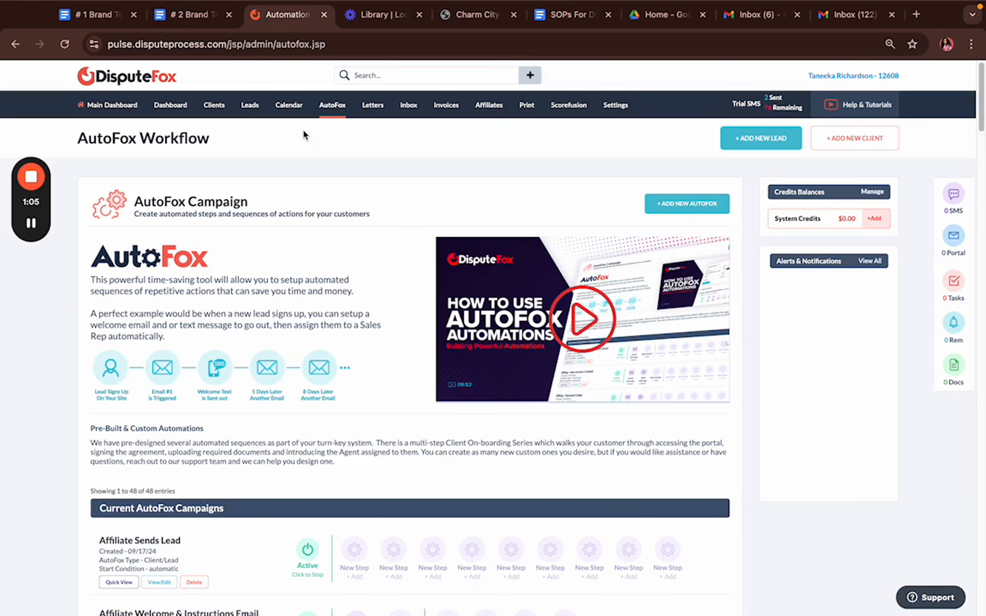
pyautogui.scroll(-6, 306, 222)
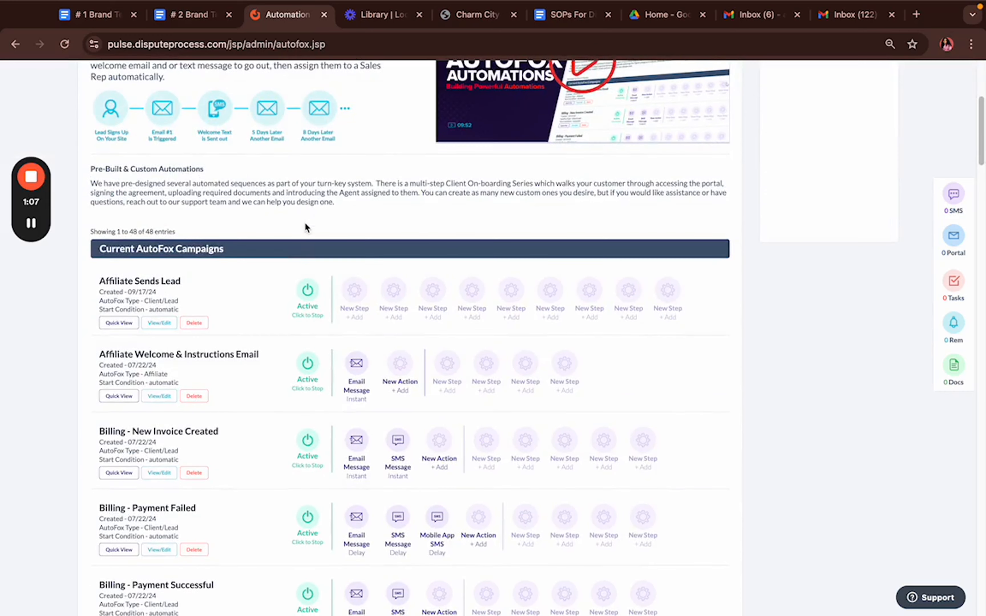
pyautogui.scroll(6, 301, 216)
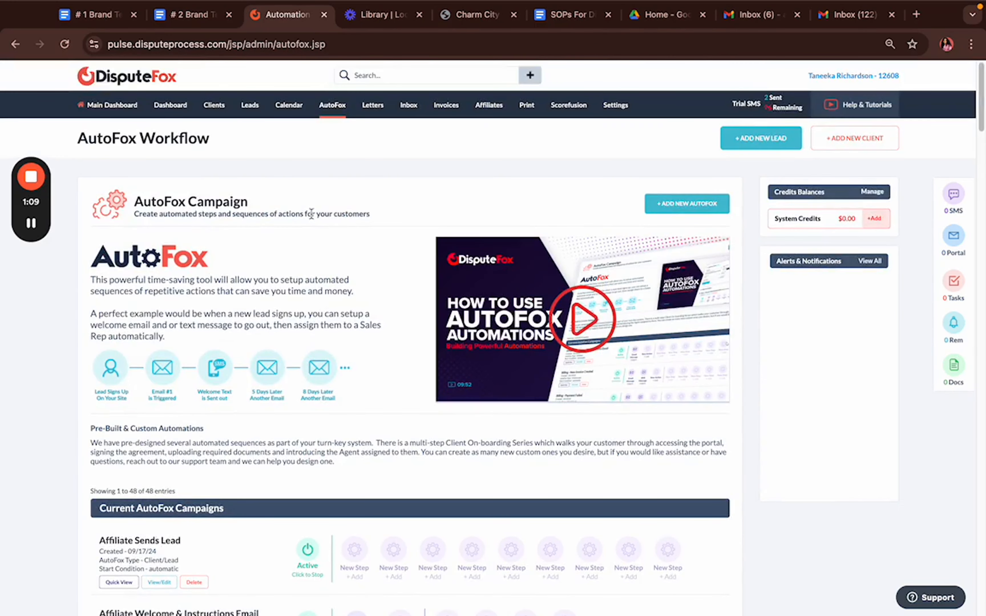
pyautogui.scroll(-10, 452, 197)
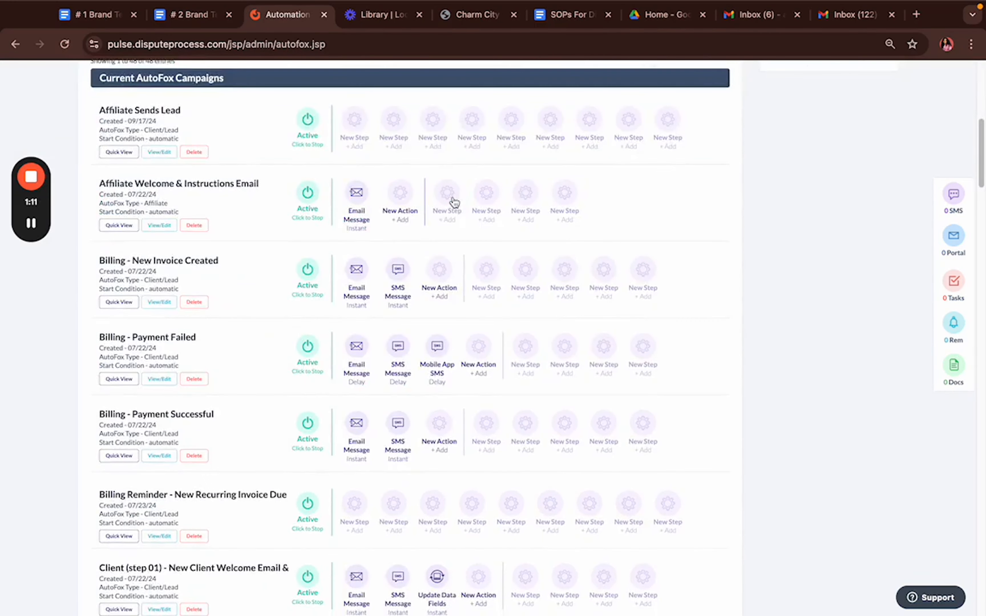
pyautogui.scroll(-20, 455, 202)
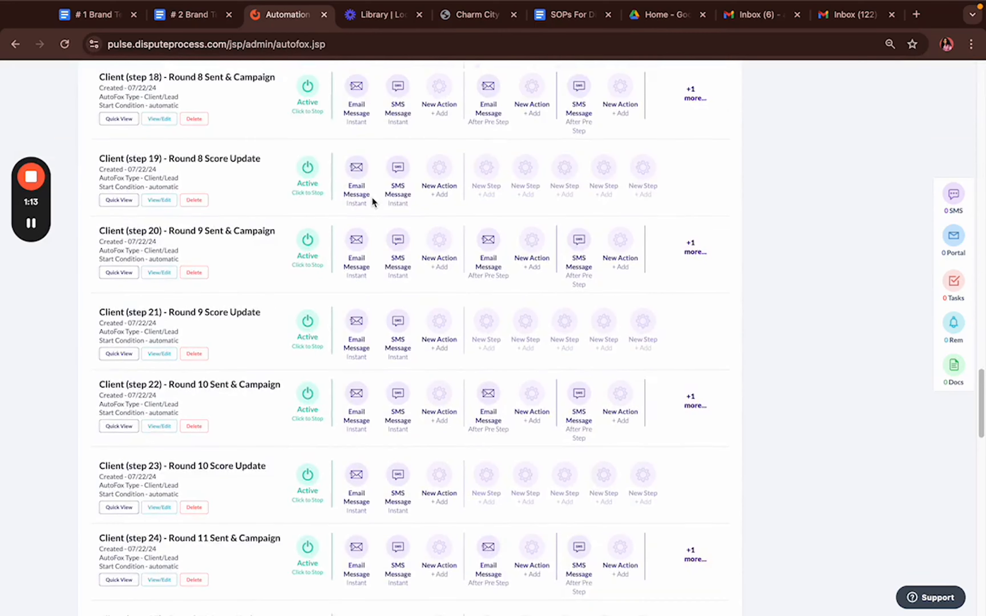
pyautogui.scroll(-20, 372, 200)
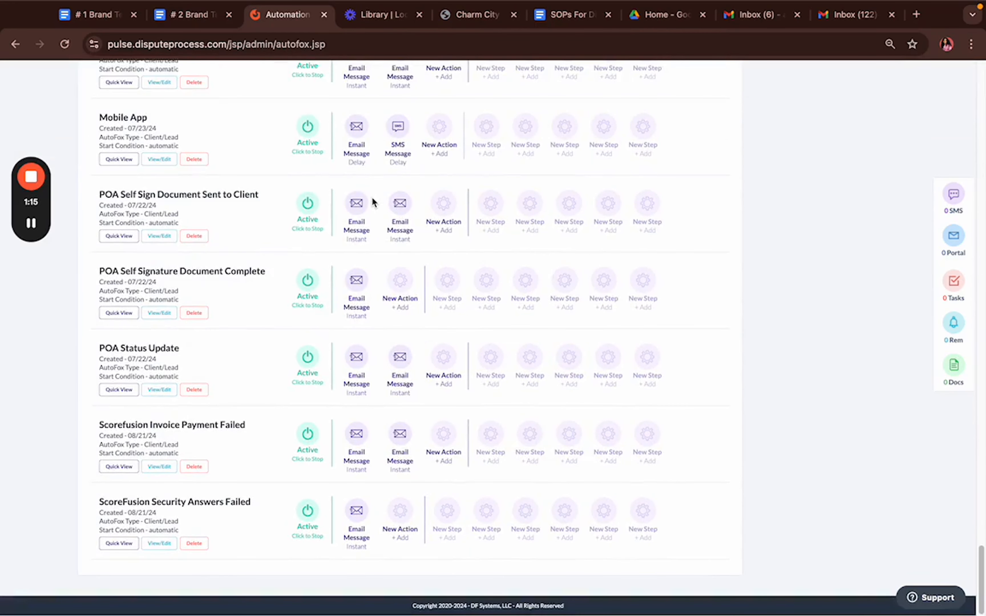
pyautogui.scroll(20, 372, 200)
pyautogui.scroll(20, 377, 202)
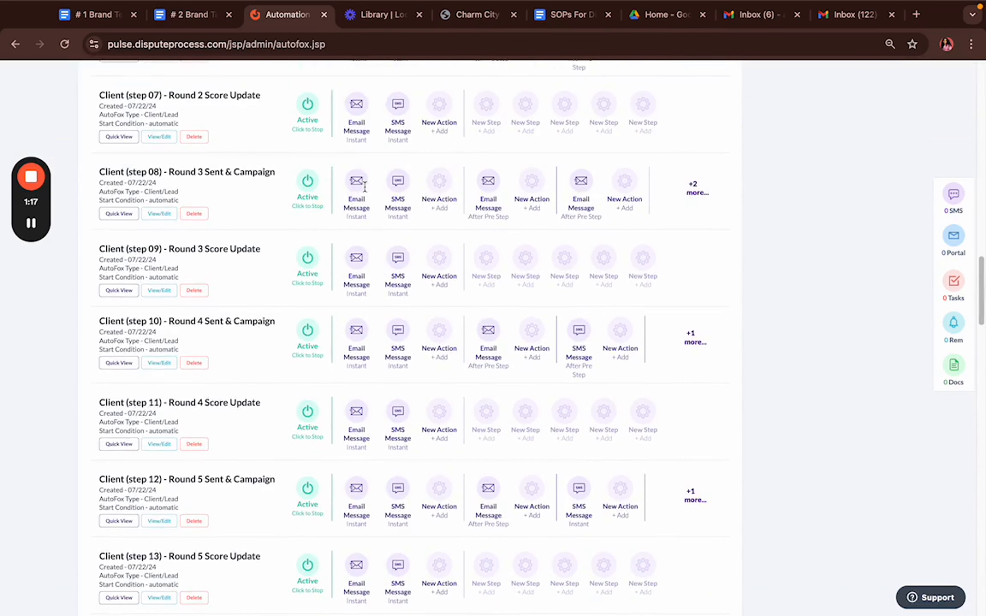
pyautogui.scroll(-6, 338, 201)
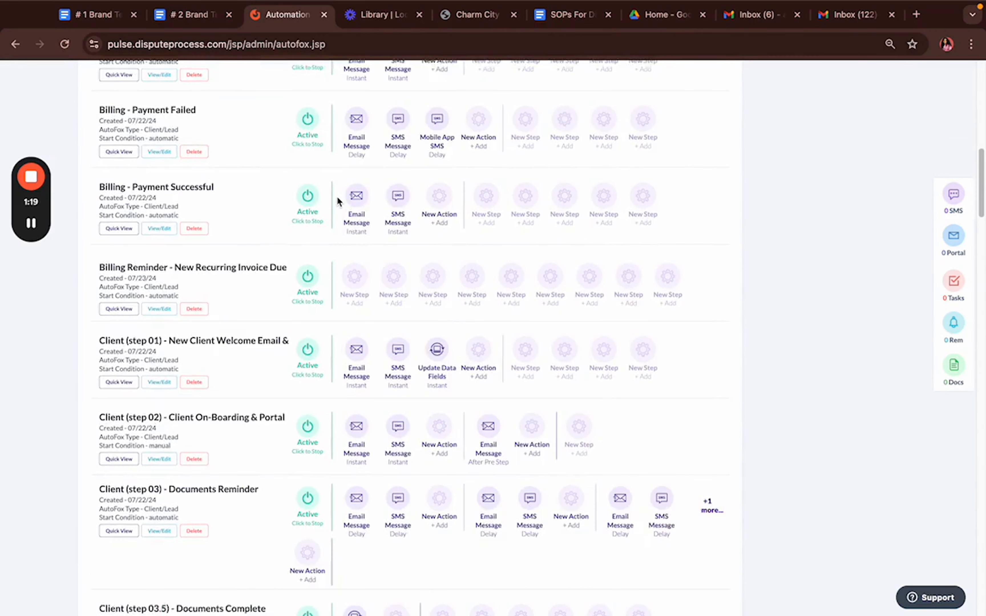
pyautogui.scroll(3, 338, 200)
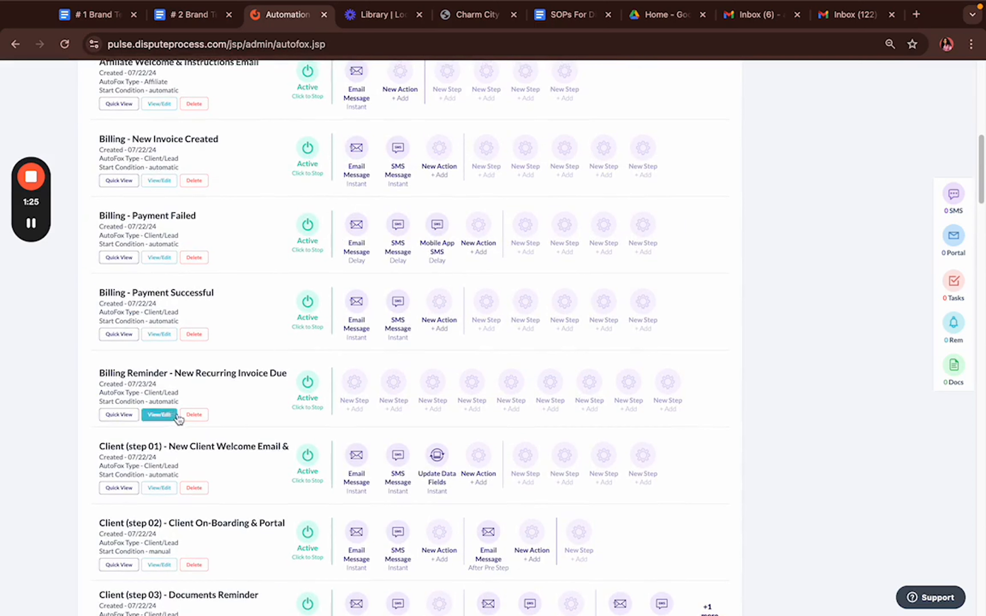
pyautogui.click(195, 415)
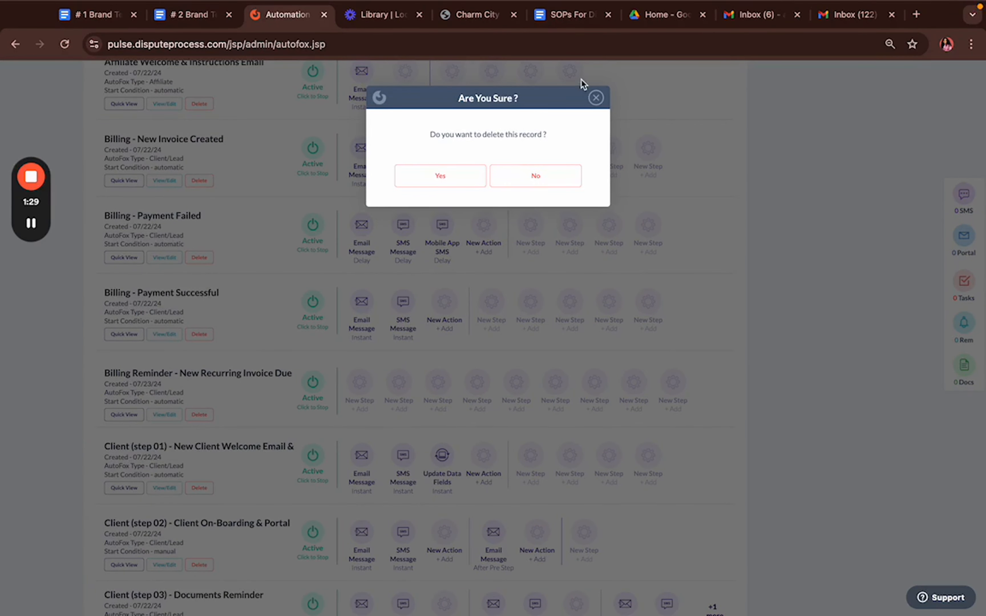
pyautogui.click(596, 99)
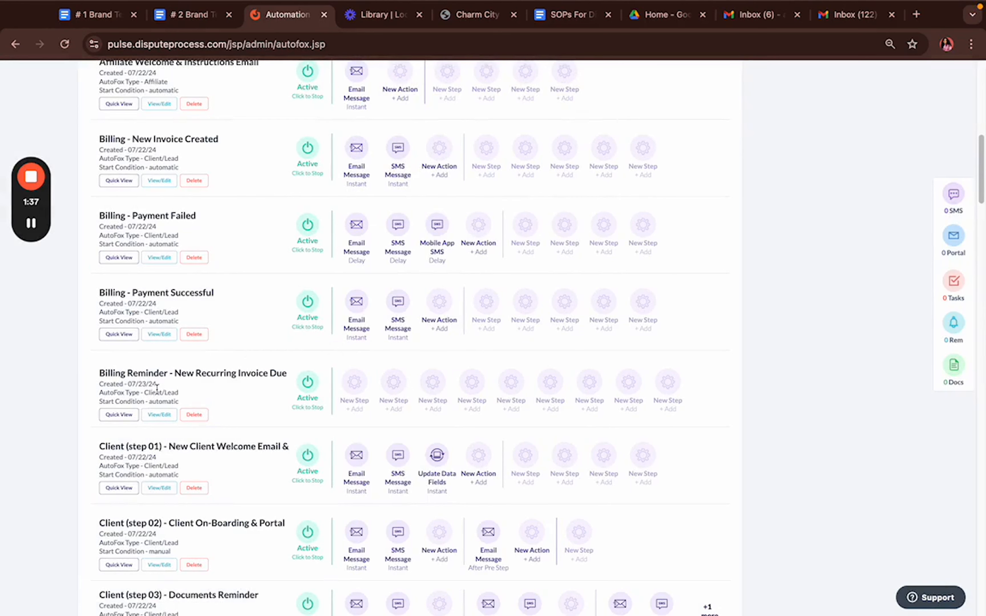
pyautogui.scroll(2, 157, 393)
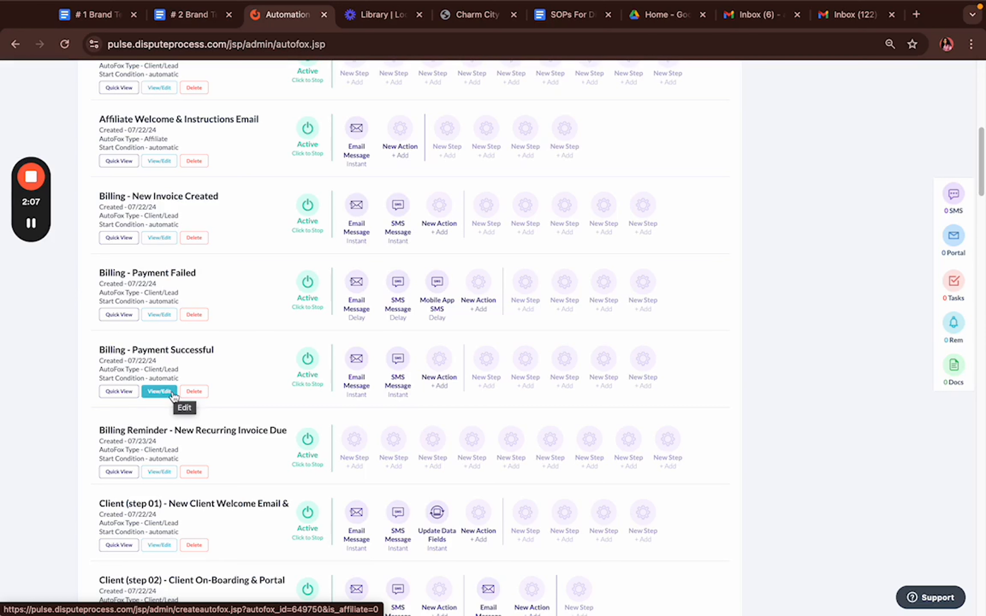
pyautogui.click(174, 395)
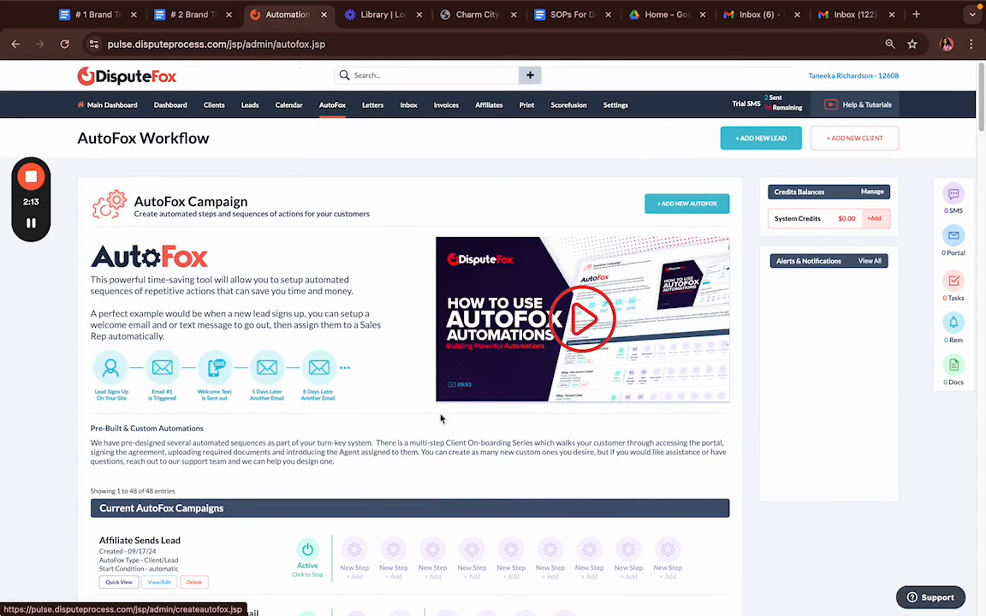
# Open the "Billing Reminder - New Recurring Invoice Due" campaign for editing and set its AutoFox category to System
pyautogui.scroll(-15, 440, 420)
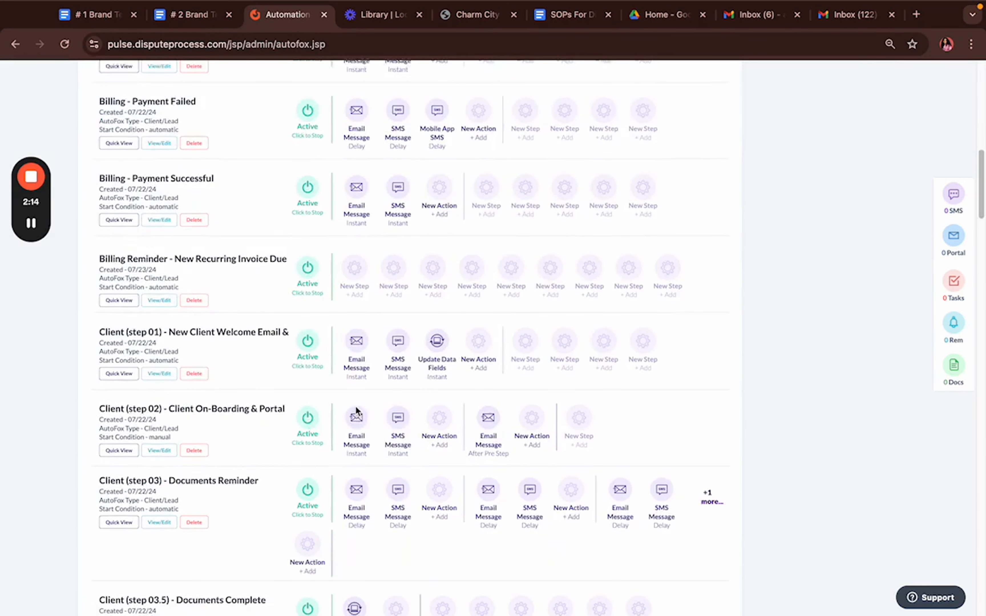
pyautogui.click(168, 301)
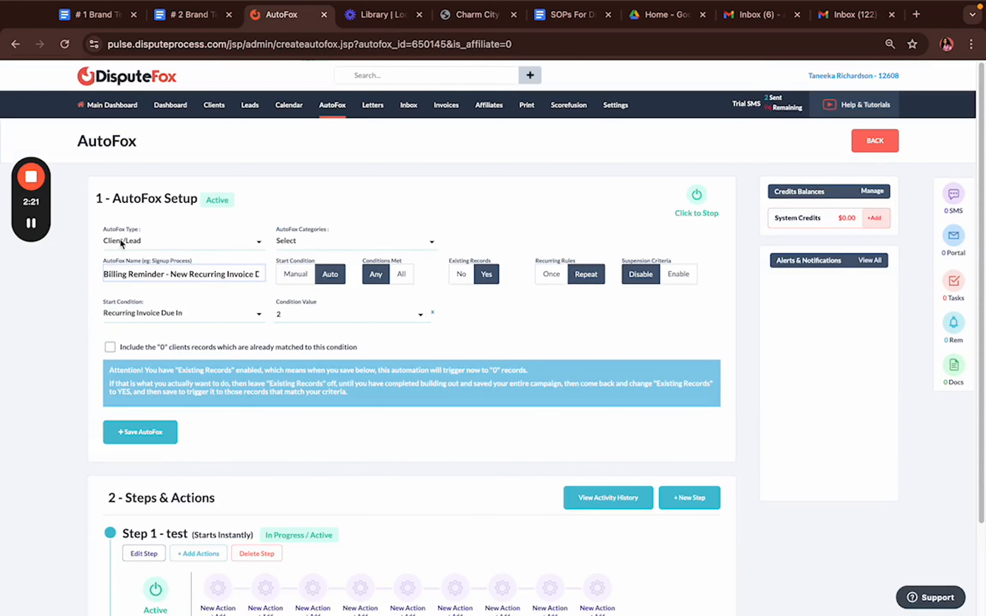
pyautogui.click(323, 243)
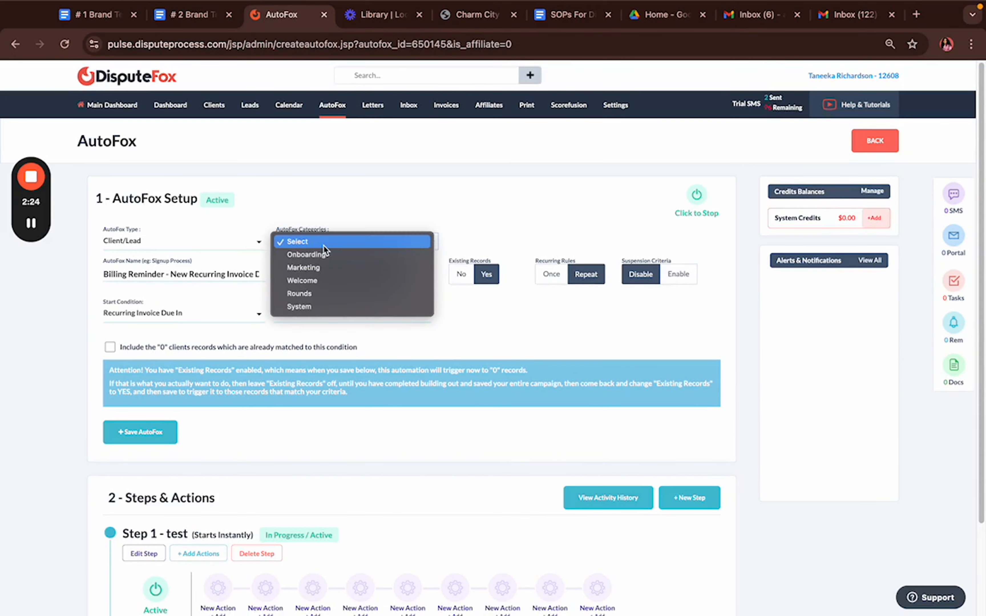
pyautogui.click(322, 305)
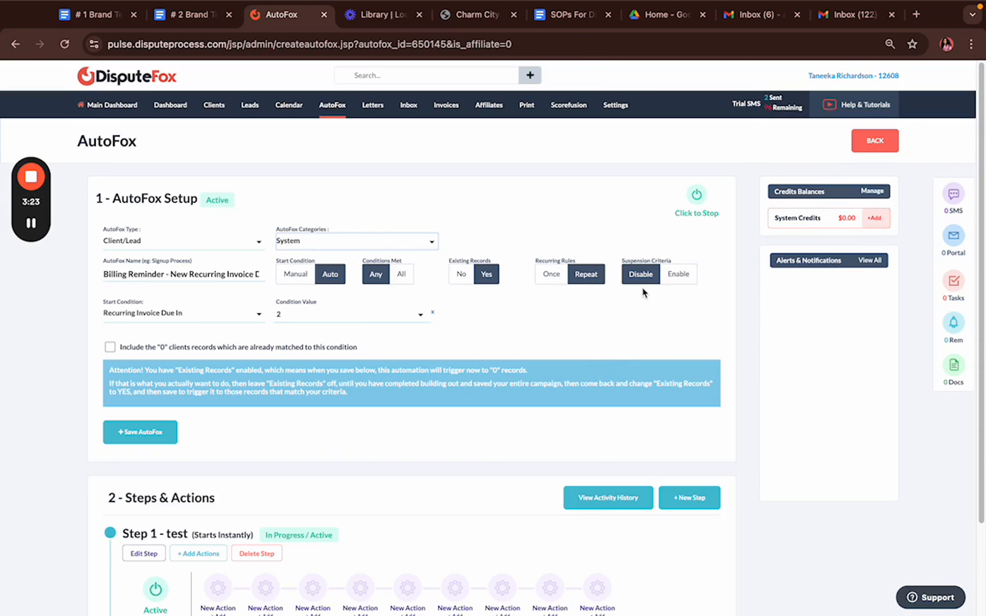
# Temporarily enable the suspension criteria to examine the suspend condition options, and disable the criteria again
pyautogui.scroll(-3, 605, 300)
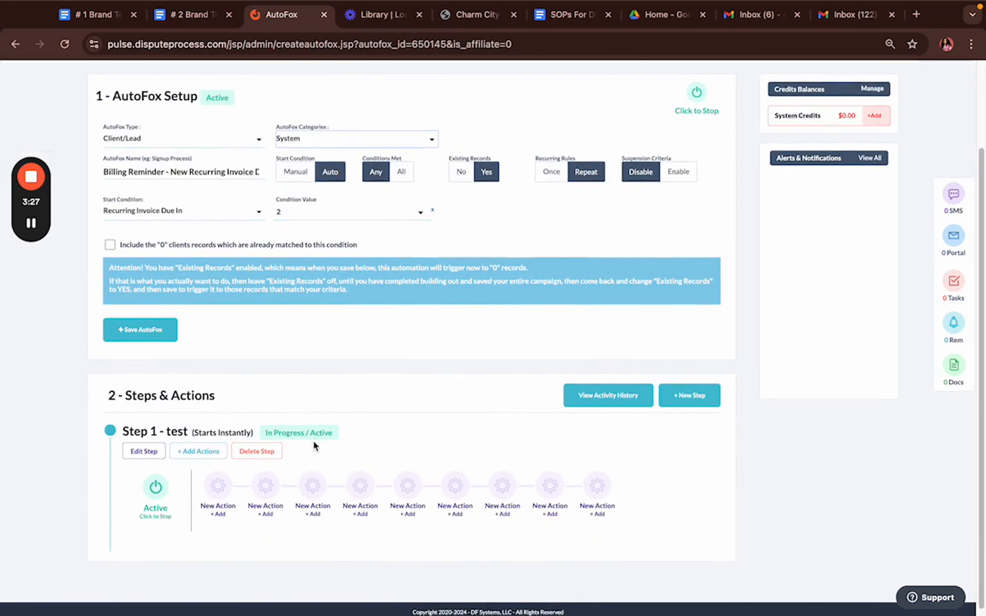
pyautogui.scroll(-1, 326, 454)
pyautogui.scroll(3, 342, 469)
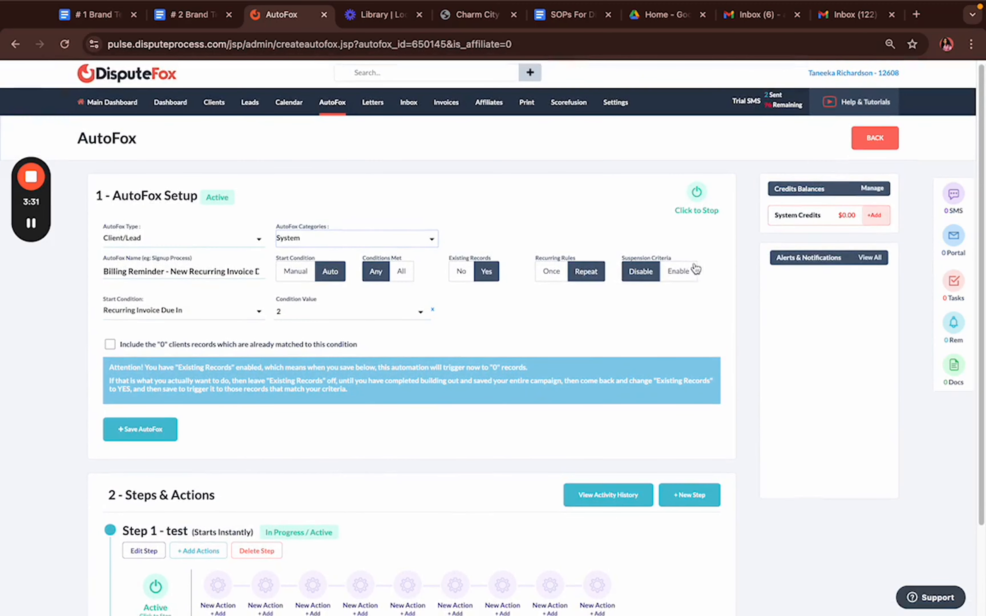
pyautogui.click(683, 270)
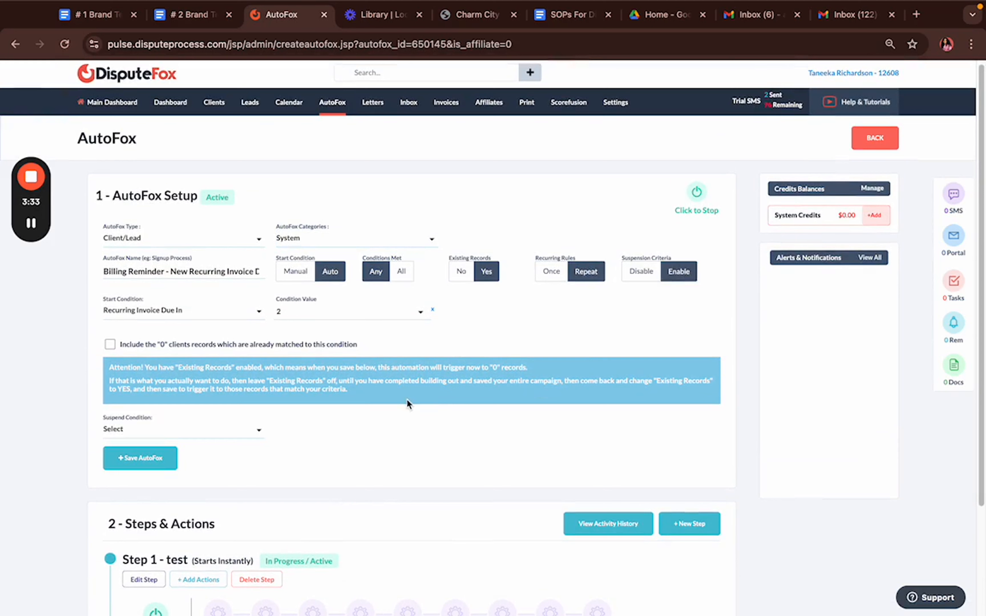
pyautogui.click(218, 432)
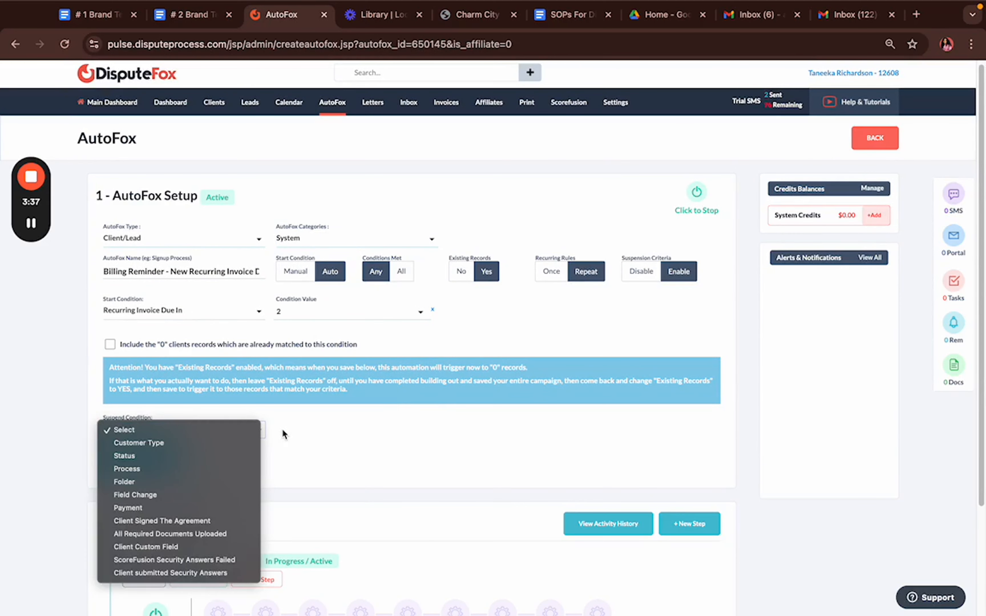
pyautogui.click(366, 450)
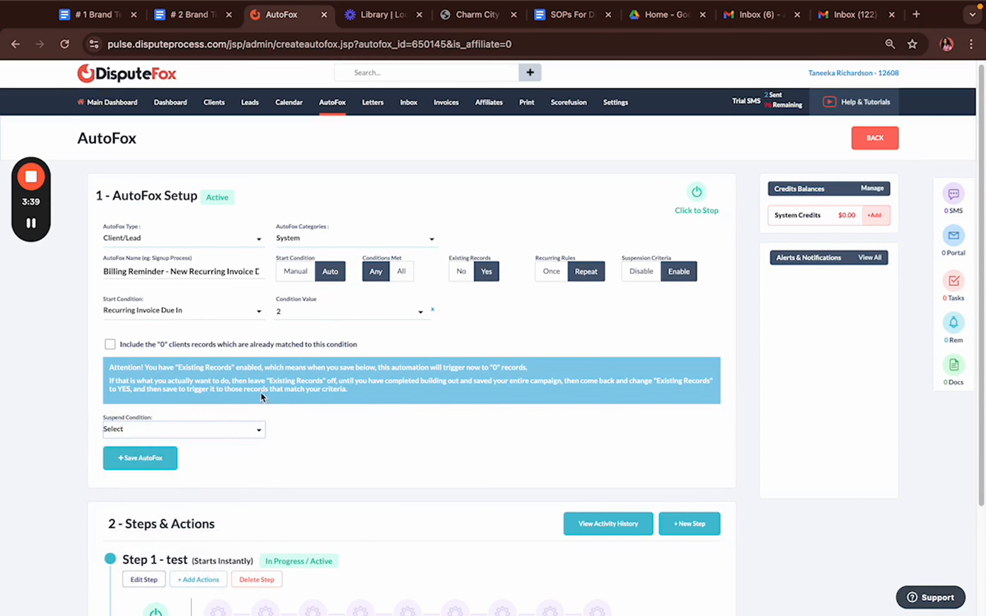
pyautogui.click(651, 273)
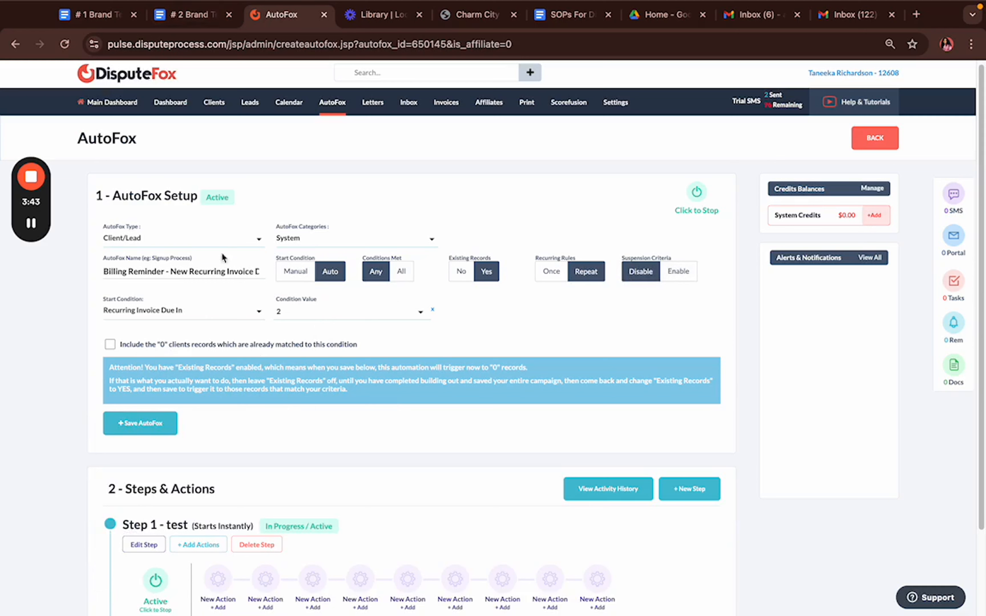
# Keep Recurring Invoice Due In with condition value 2 as the start condition and save the AutoFox setup
pyautogui.click(175, 311)
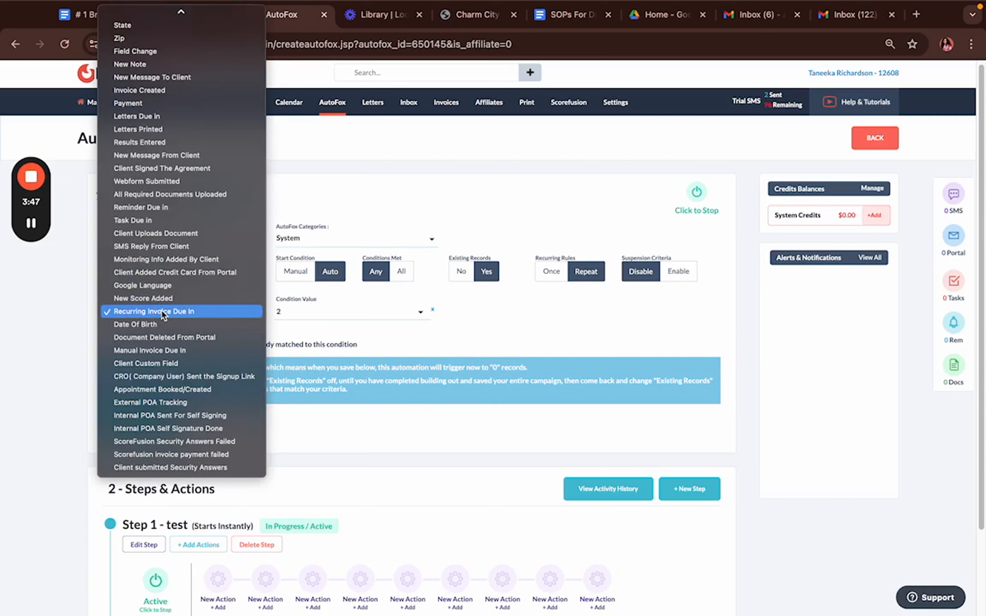
pyautogui.click(163, 312)
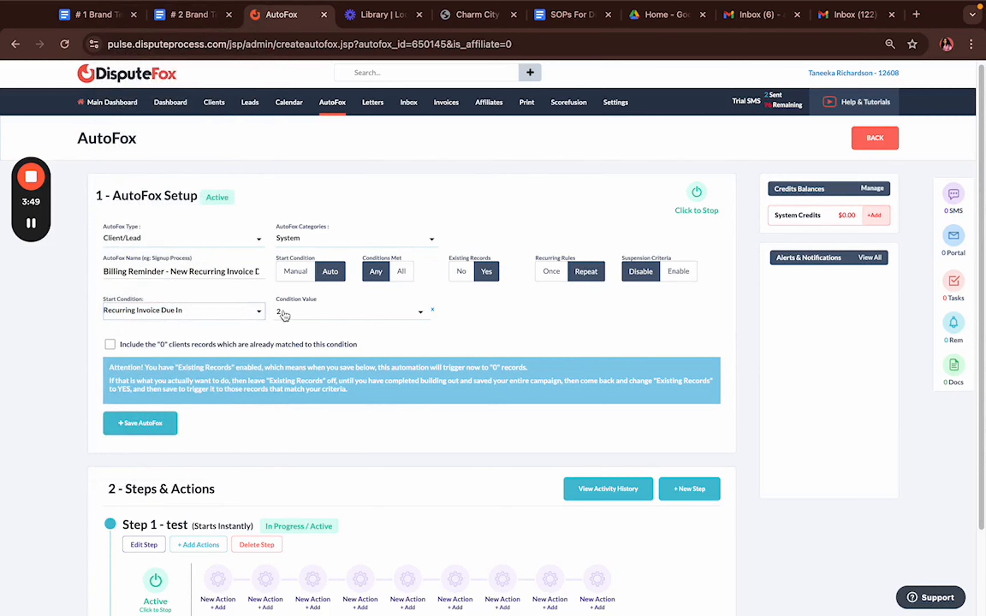
pyautogui.click(356, 314)
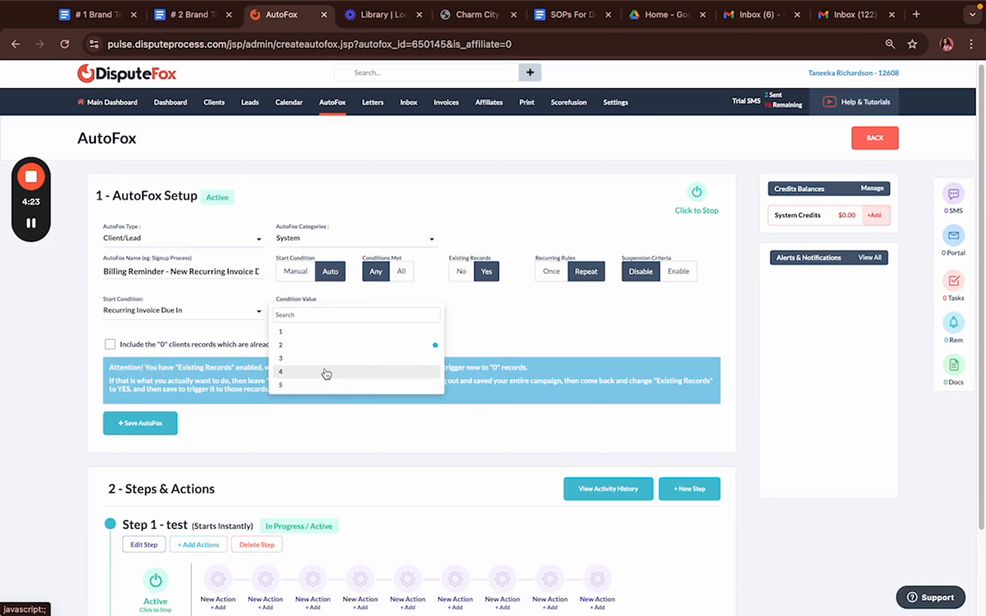
pyautogui.click(531, 332)
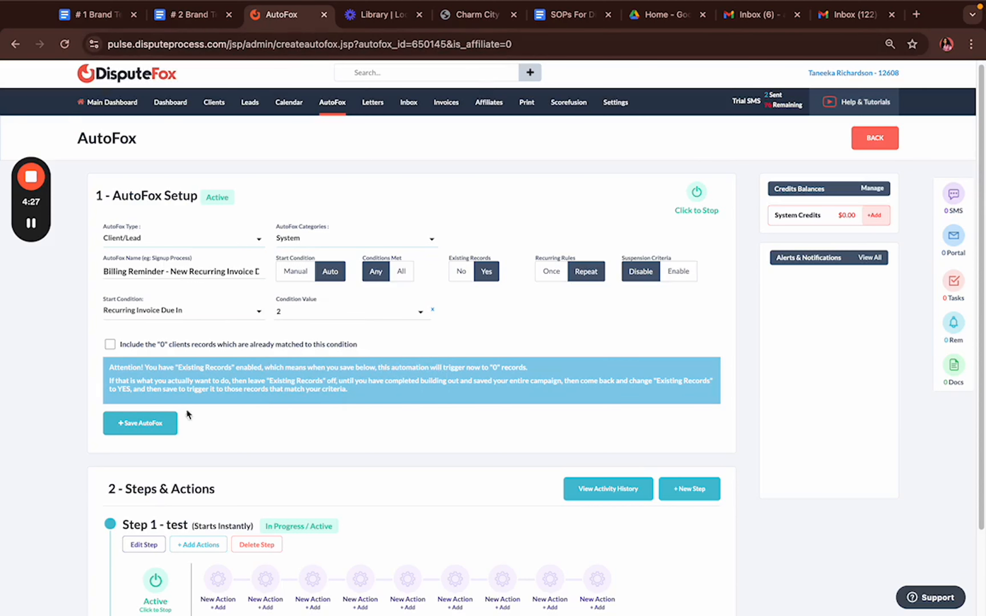
pyautogui.click(163, 425)
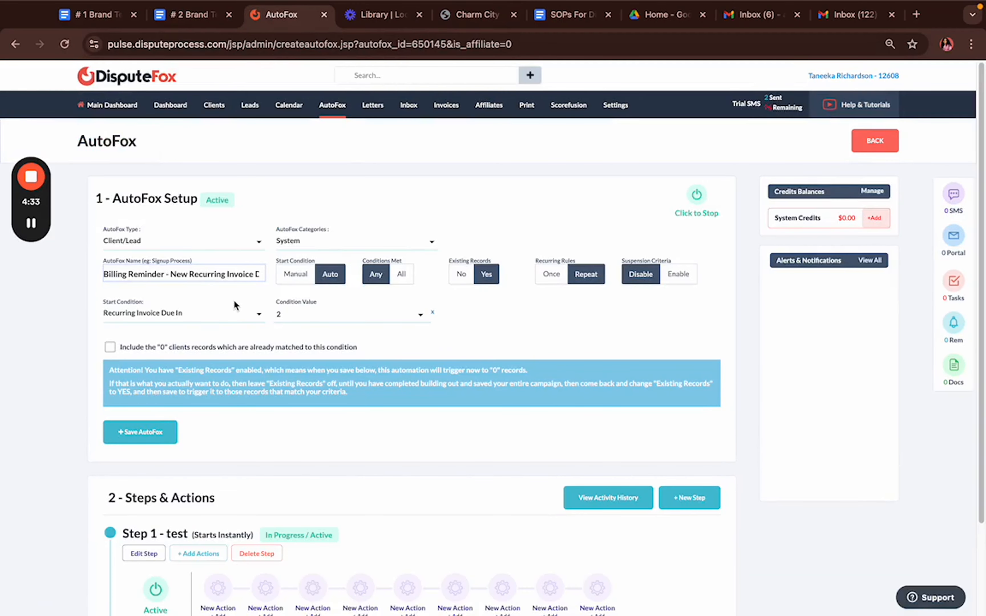
# Add a Mobile App SMS action to Step 1 of the campaign and name it "Payment Reminder App"
pyautogui.scroll(-3, 234, 308)
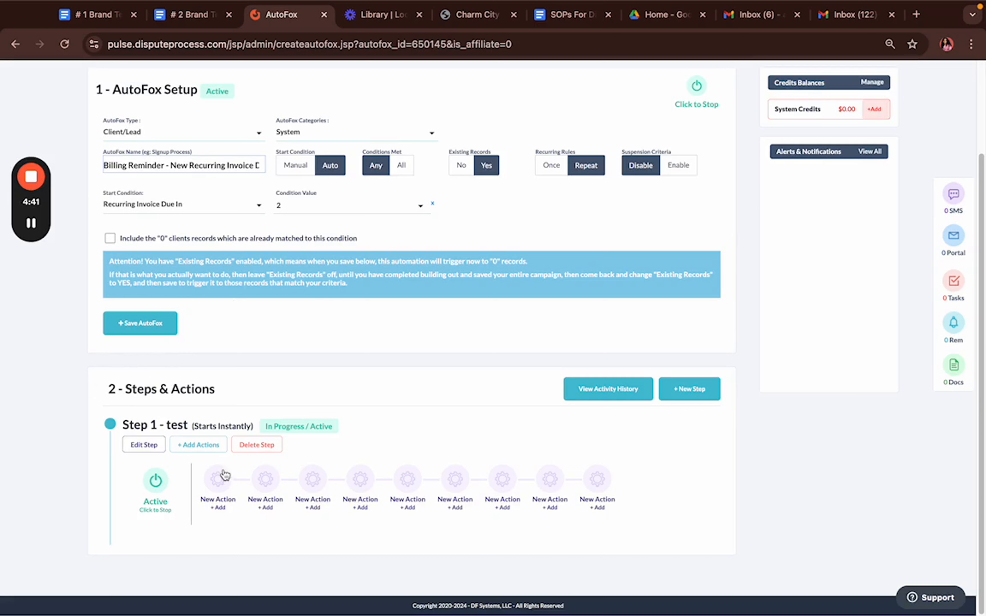
pyautogui.click(223, 479)
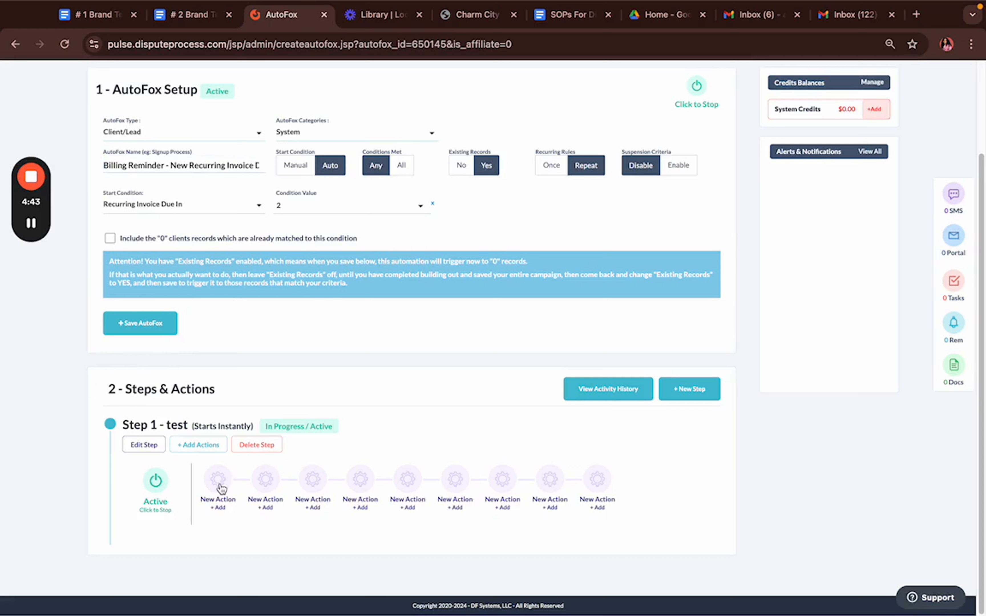
pyautogui.click(220, 496)
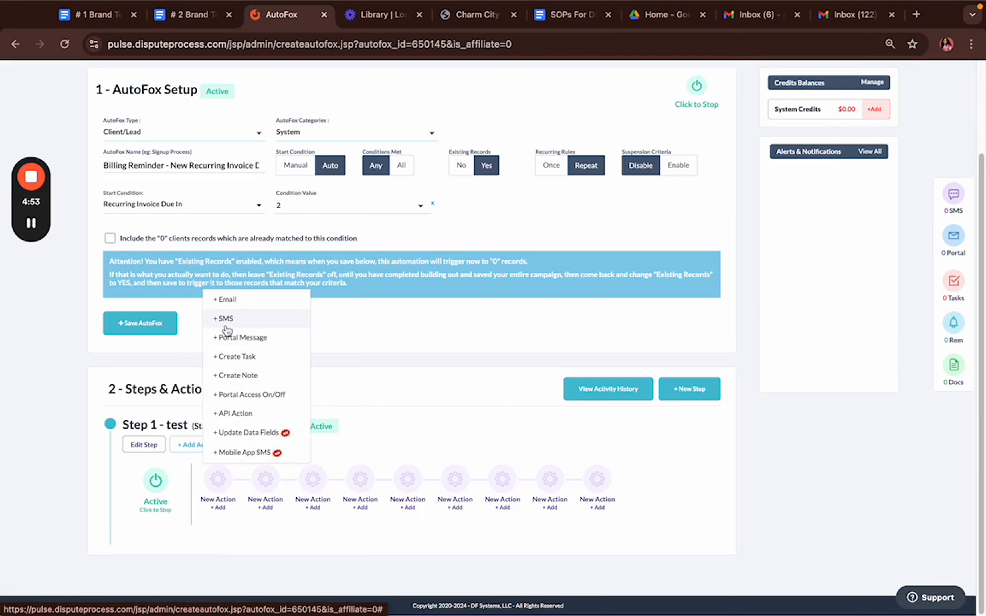
pyautogui.click(250, 452)
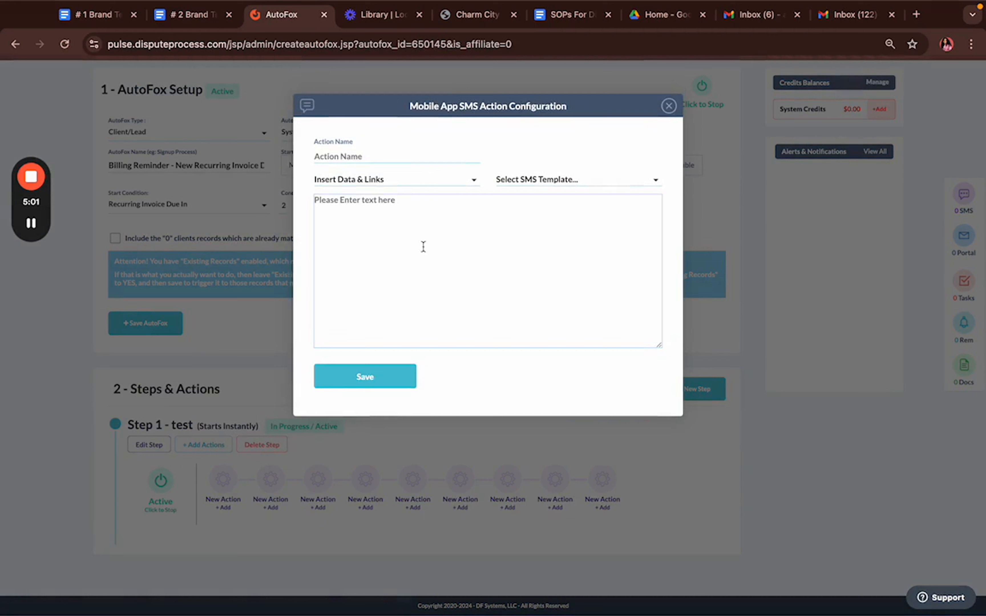
pyautogui.click(363, 159)
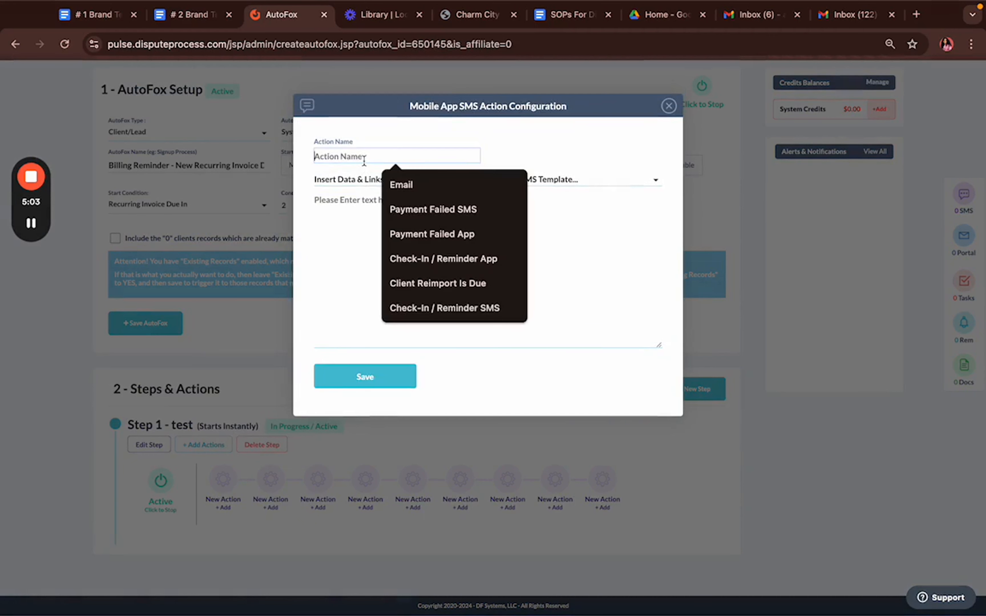
pyautogui.write('Pa')
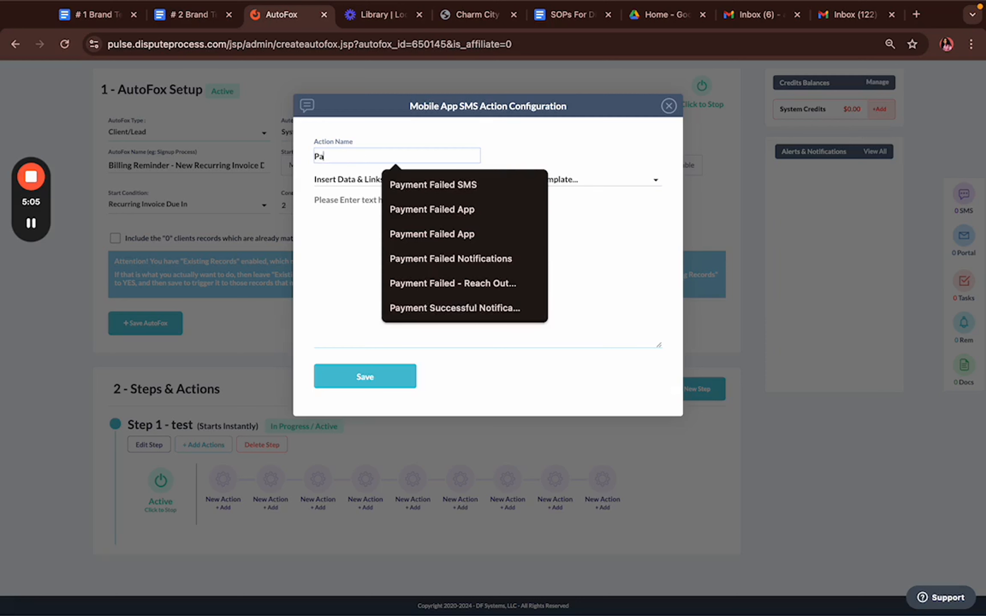
pyautogui.write('y e')
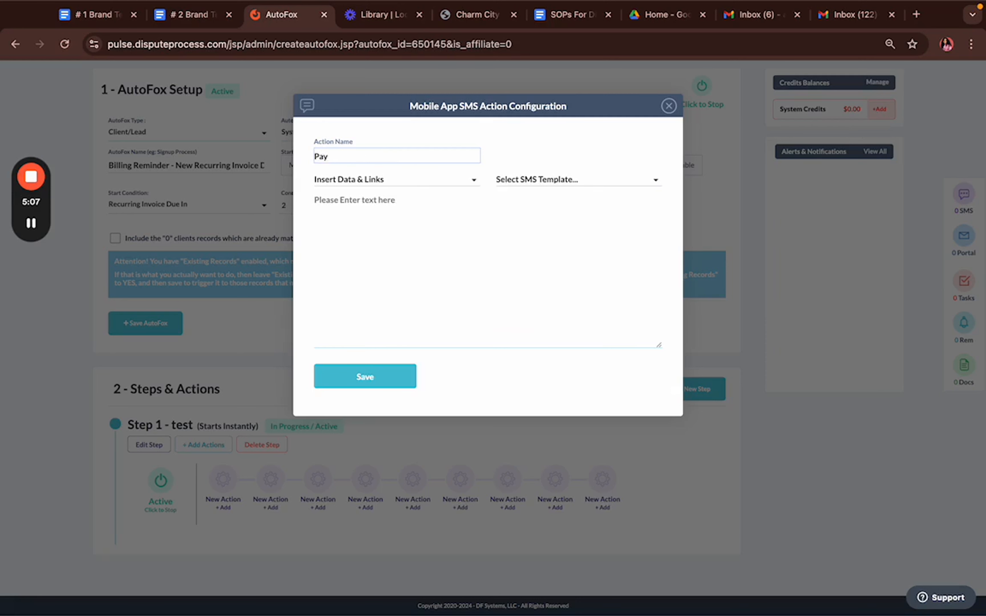
pyautogui.press('BackSpace')
pyautogui.write('ment')
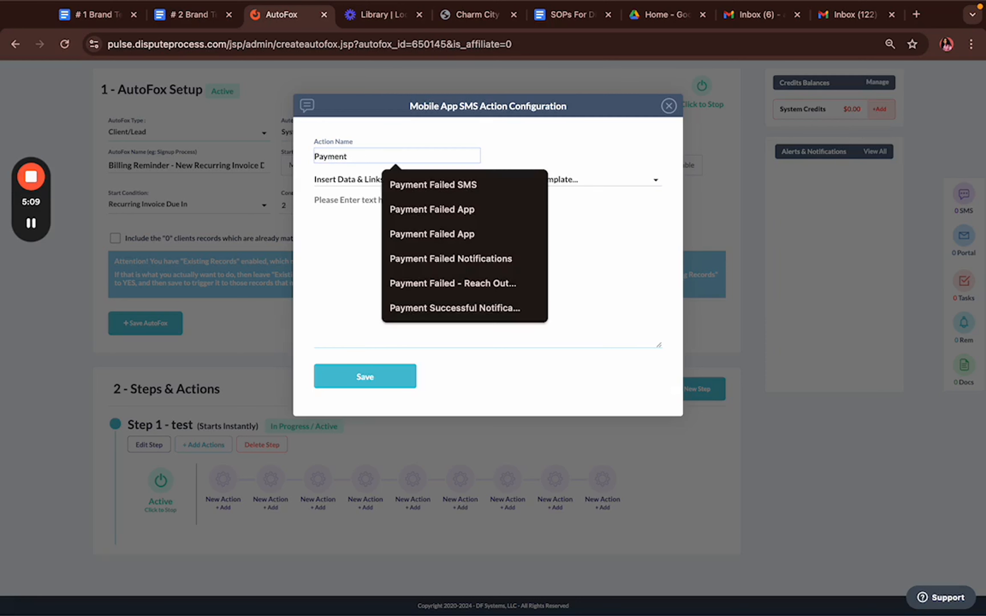
pyautogui.write(' Reminder App')
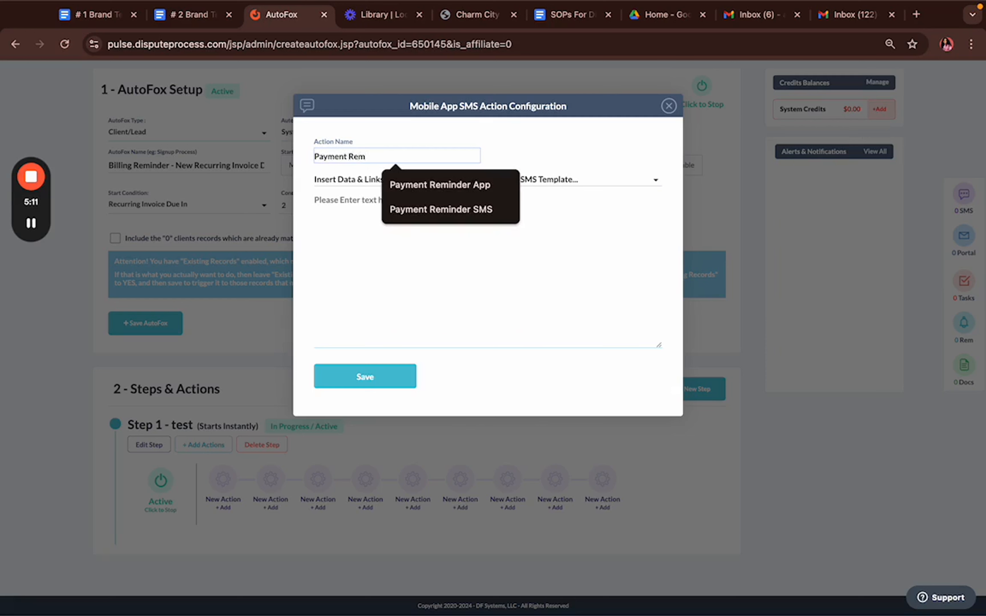
pyautogui.click(458, 186)
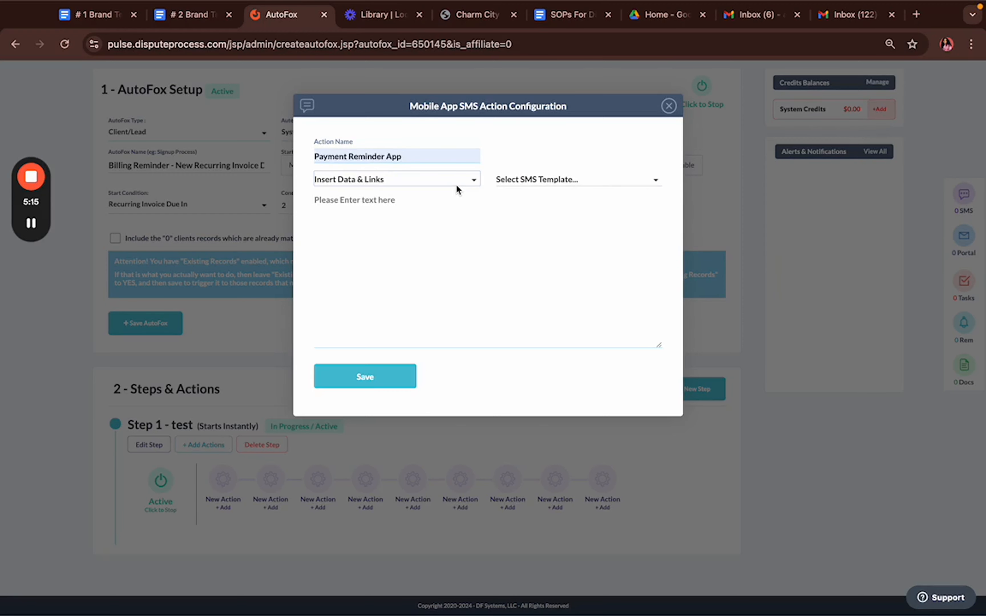
# Begin the message text with the greeting "Hey" followed by the [FIRST-NAME] data field
pyautogui.click(442, 182)
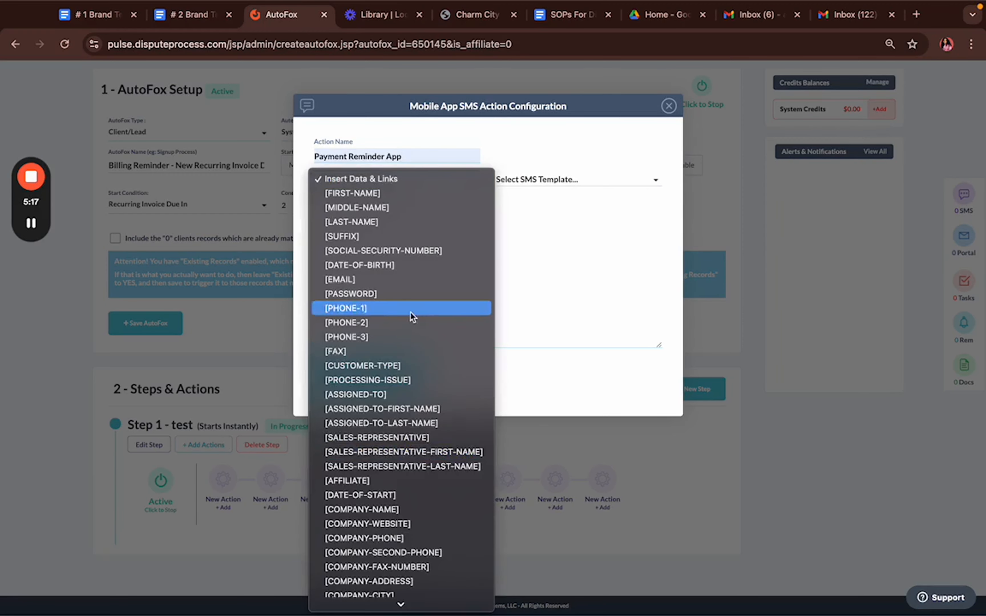
pyautogui.scroll(-2, 412, 473)
pyautogui.scroll(3, 412, 473)
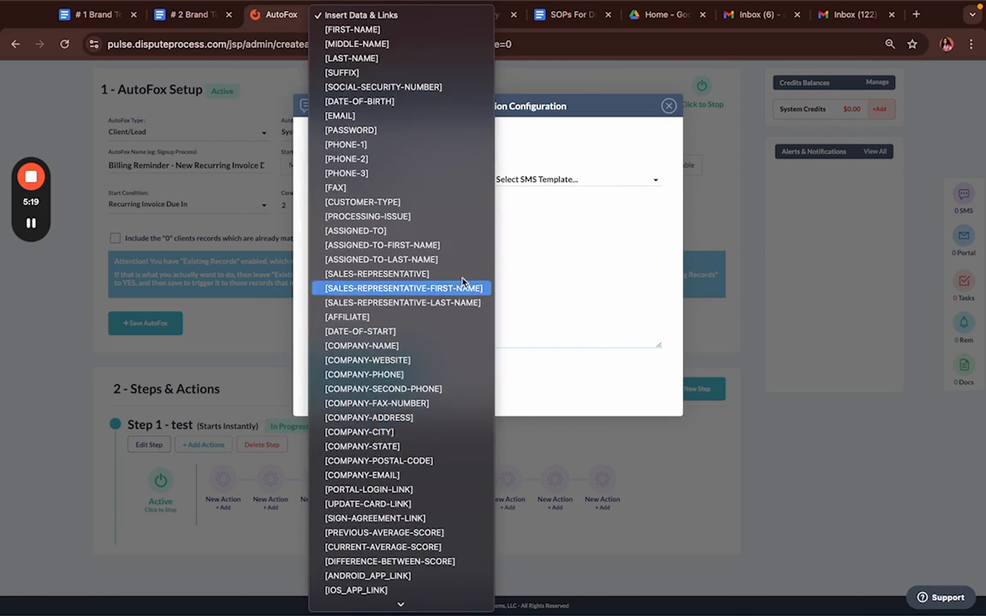
pyautogui.click(507, 224)
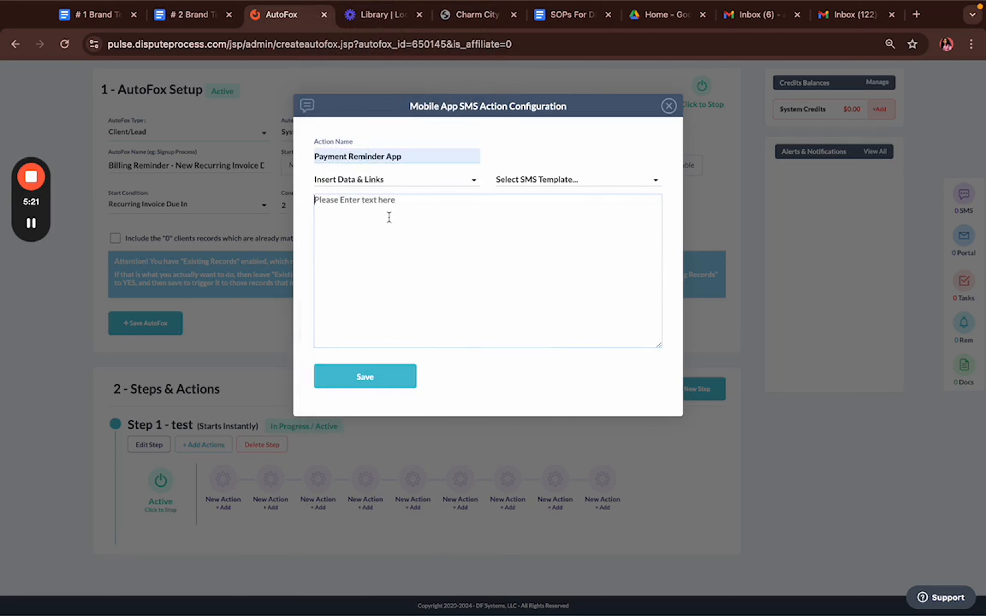
pyautogui.write('Hey')
pyautogui.click(377, 180)
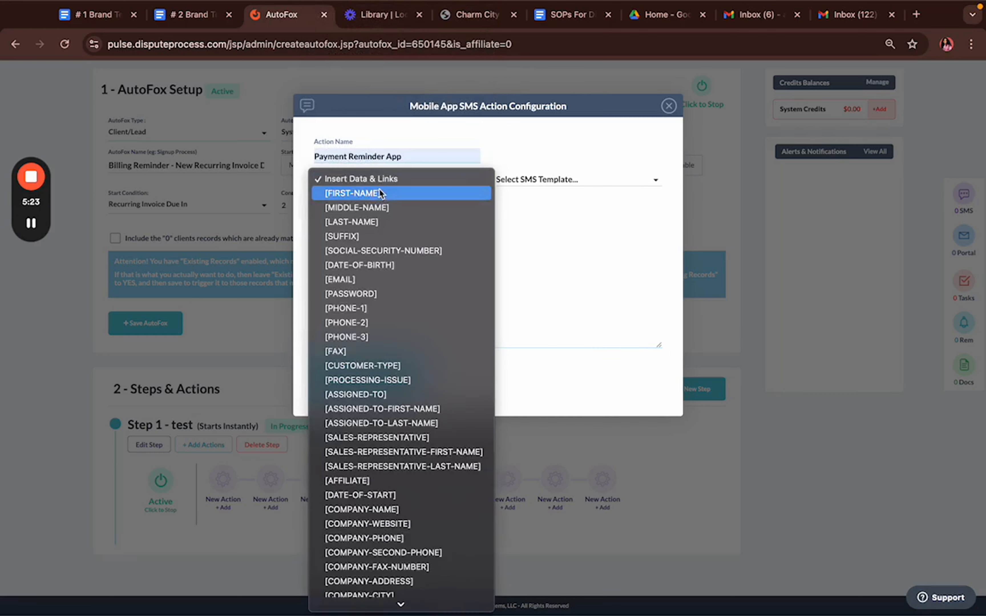
pyautogui.click(383, 195)
pyautogui.click(388, 200)
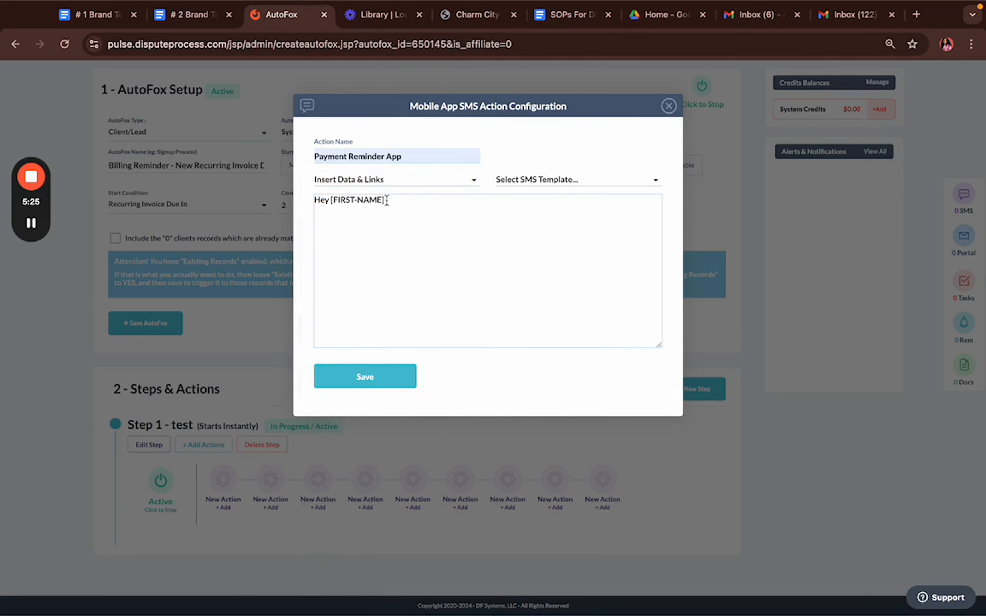
# Continue the message with "! This is just a friendly reminder that your upcoming invoice is due in 2 days with" and the [COMPANY-NAME] field
pyautogui.write('! This is just a friendly reminder that y')
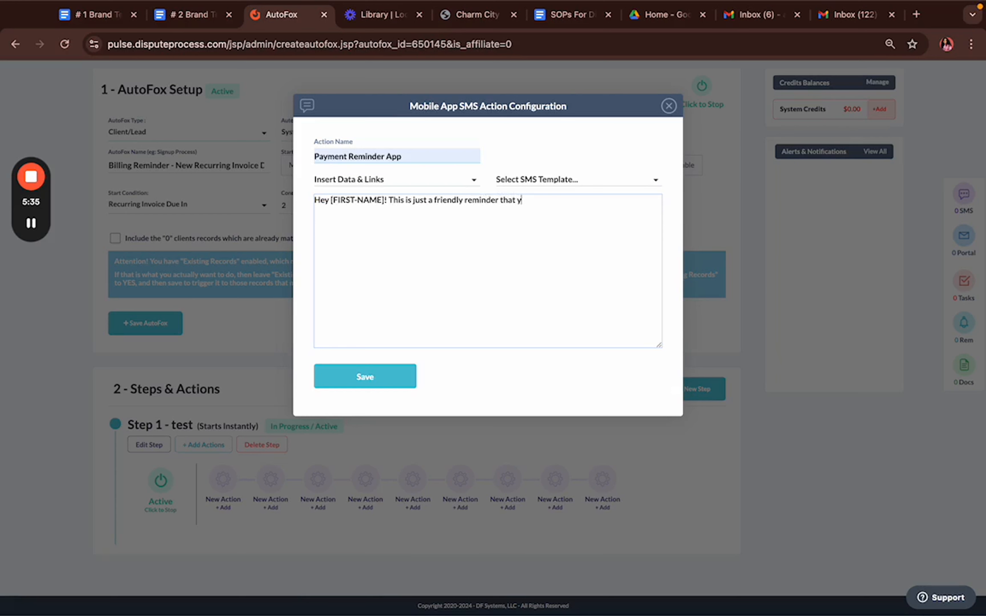
pyautogui.write('our opcoming i')
pyautogui.press('BackSpace')
pyautogui.press('BackSpace')
pyautogui.press('BackSpace')
pyautogui.press('BackSpace')
pyautogui.press('BackSpace')
pyautogui.press('BackSpace')
pyautogui.press('BackSpace')
pyautogui.press('BackSpace')
pyautogui.write('upcoming invoice')
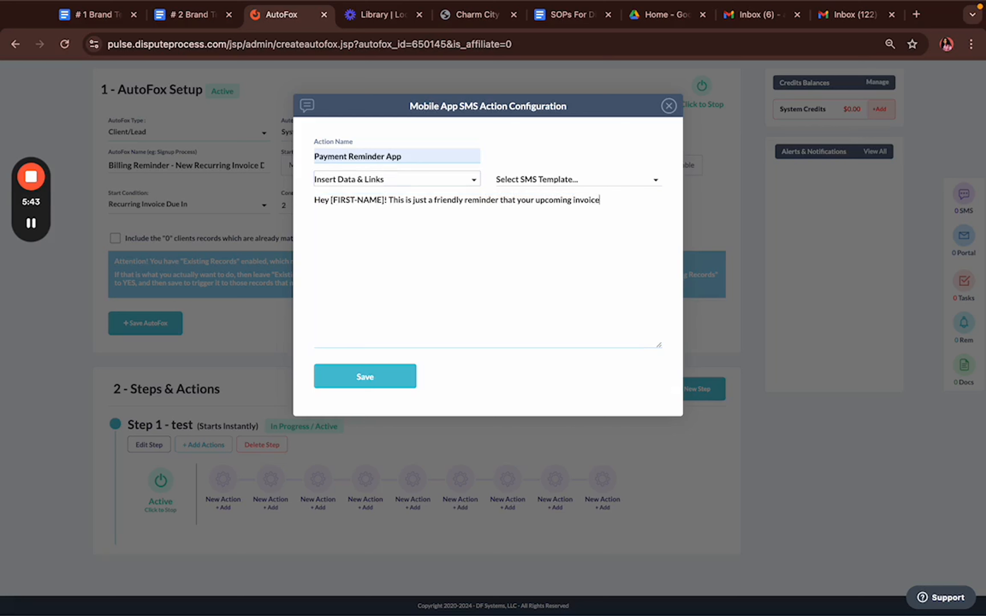
pyautogui.write(' is due in 2 days with')
pyautogui.click(346, 180)
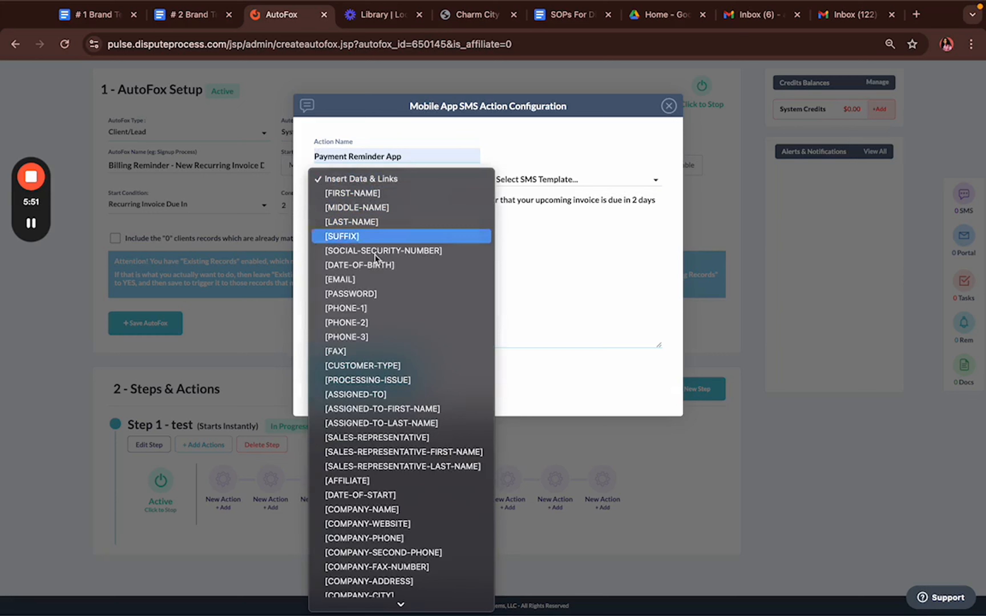
pyautogui.click(394, 510)
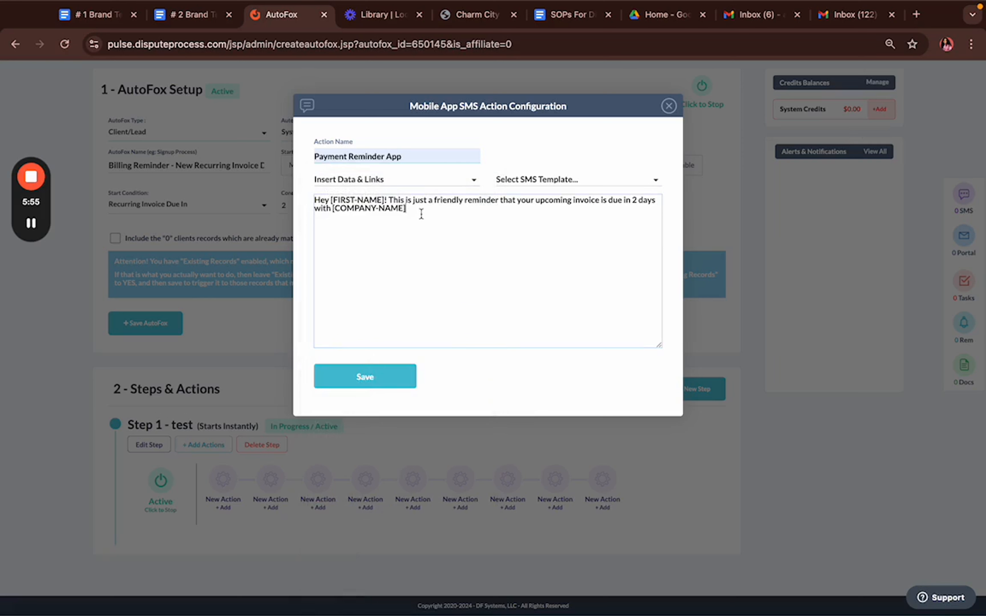
# Complete the message body with ". No action is required and we will charge your card on already on file."
pyautogui.write('.')
pyautogui.write(' No action')
pyautogui.write(' is neede')
pyautogui.press('BackSpace')
pyautogui.press('BackSpace')
pyautogui.press('BackSpace')
pyautogui.press('BackSpace')
pyautogui.write('required an')
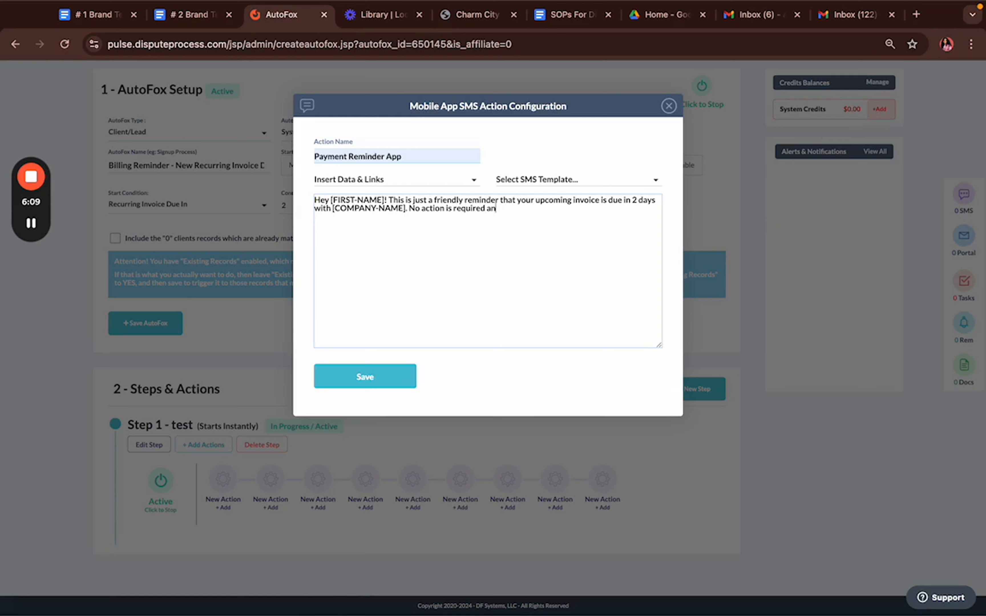
pyautogui.write('d we will charge your card')
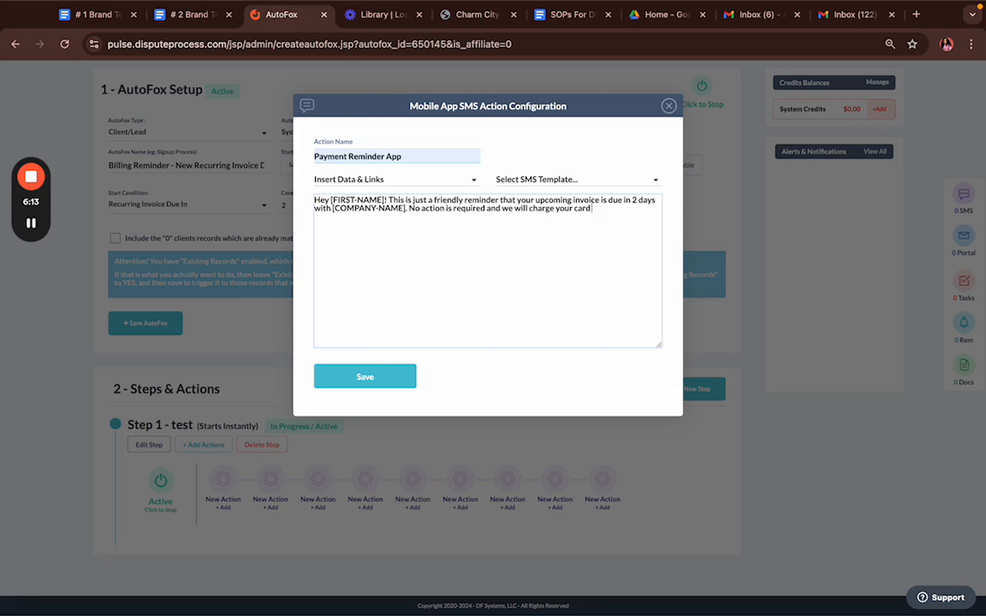
pyautogui.write(' on already onf ile.')
pyautogui.press('BackSpace')
pyautogui.press('BackSpace')
pyautogui.press('BackSpace')
pyautogui.press('BackSpace')
pyautogui.press('BackSpace')
pyautogui.press('BackSpace')
pyautogui.press('BackSpace')
pyautogui.write('file.')
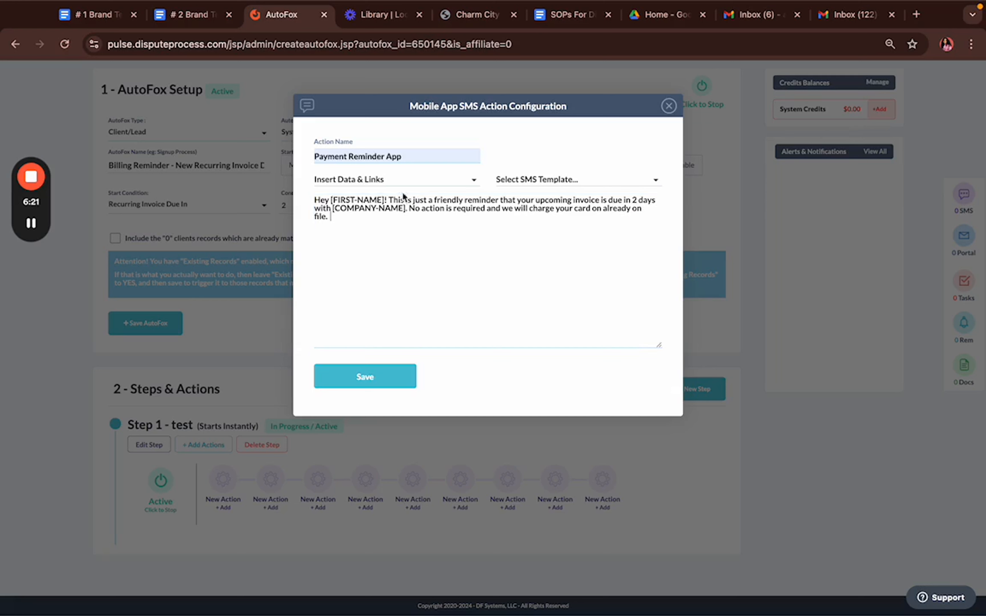
# Sign off the message with a dash and the [ASSIGNED-TO] data field, leaving the SMS template unselected
pyautogui.click(402, 181)
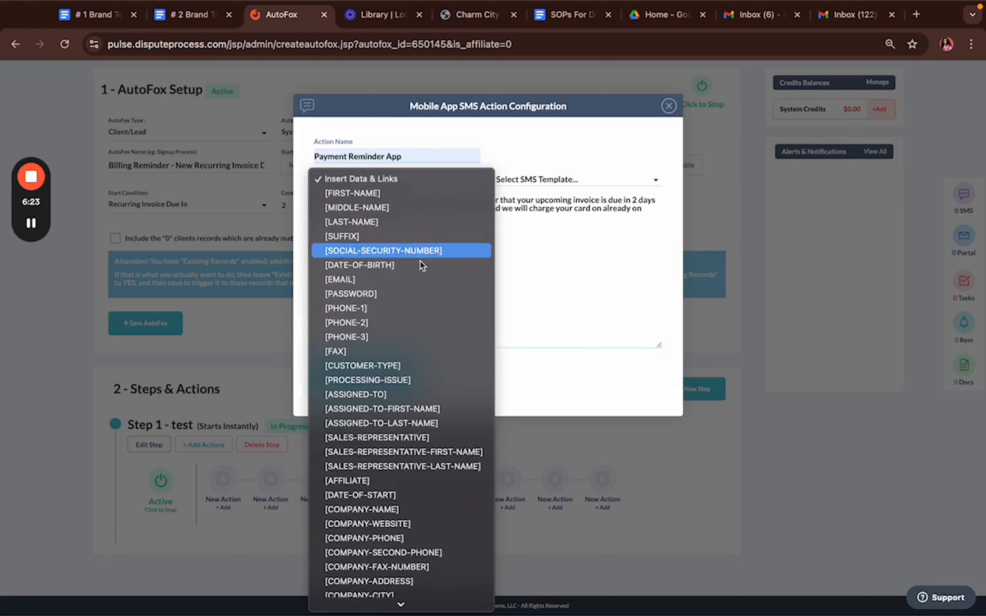
pyautogui.click(434, 179)
pyautogui.click(440, 215)
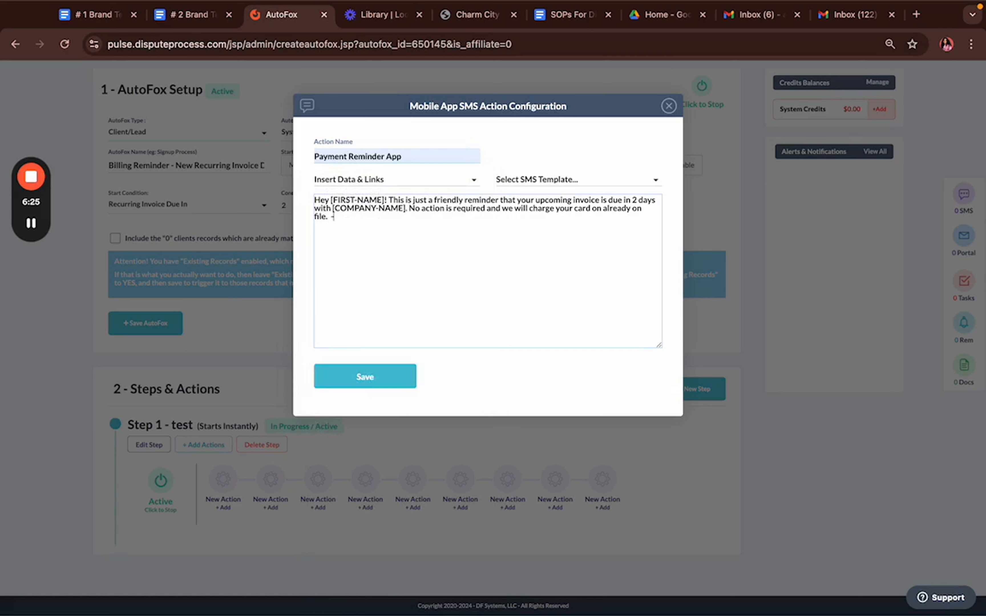
pyautogui.click(345, 182)
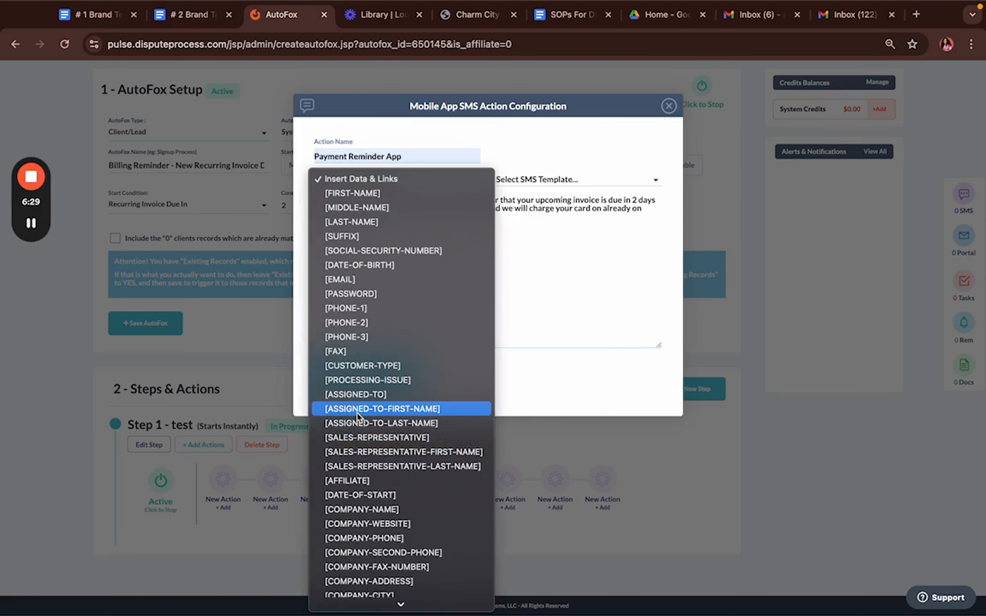
pyautogui.click(328, 395)
pyautogui.click(545, 176)
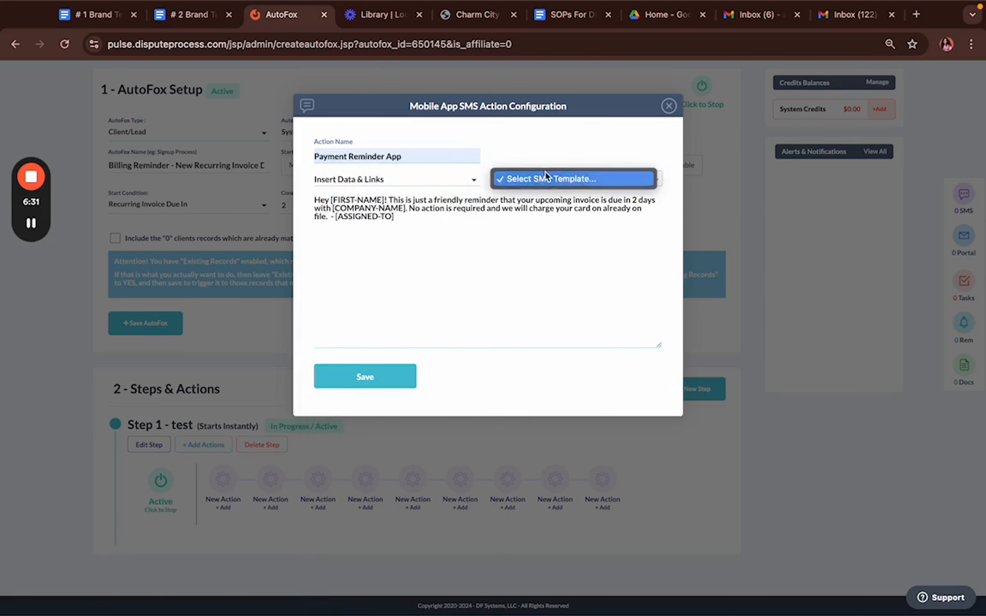
pyautogui.click(472, 280)
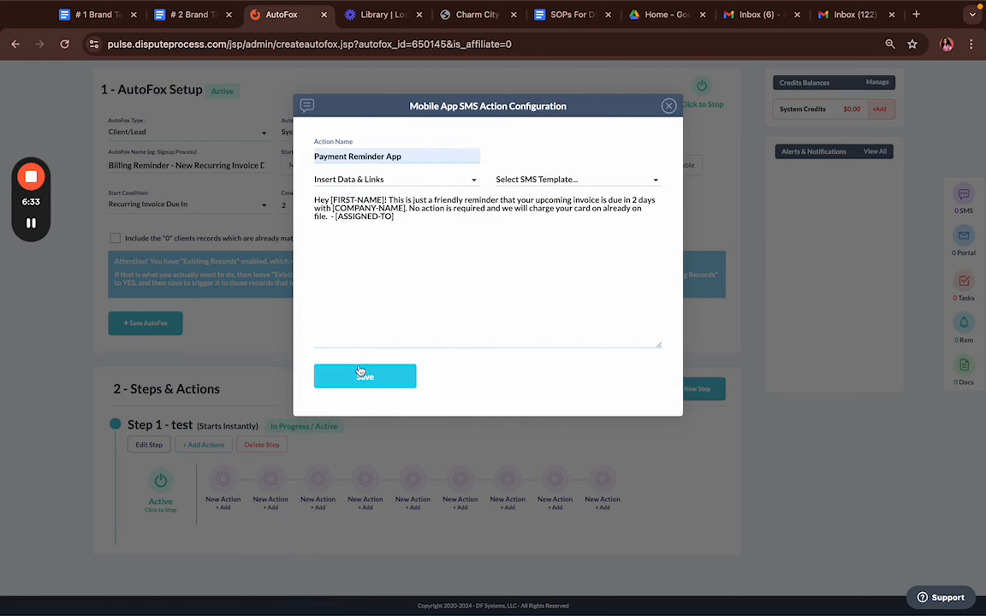
# Copy the entire message text and save the Mobile App SMS action
pyautogui.click(364, 286)
pyautogui.press('super+a')
pyautogui.press('super+c')
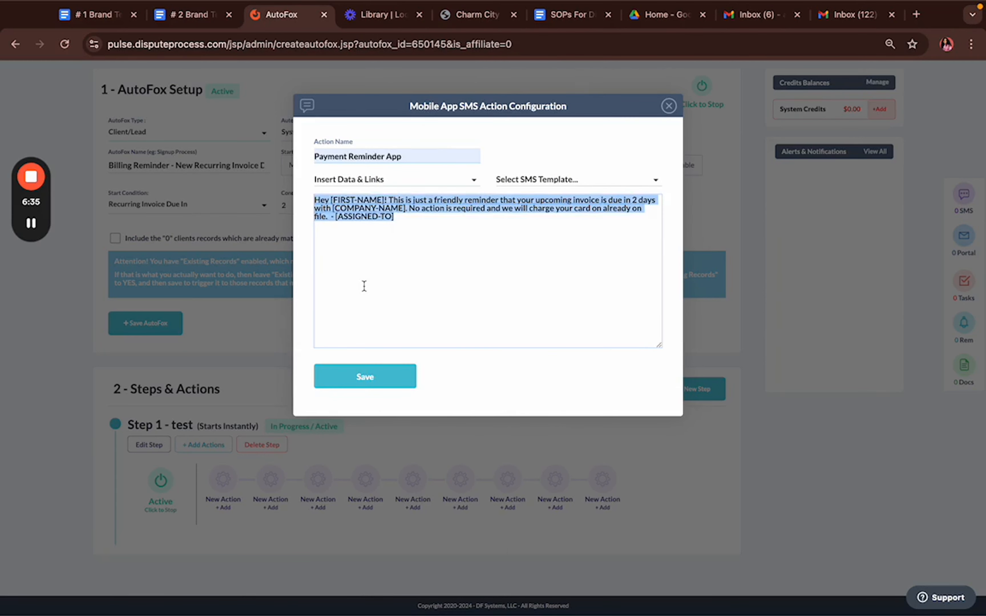
pyautogui.click(379, 377)
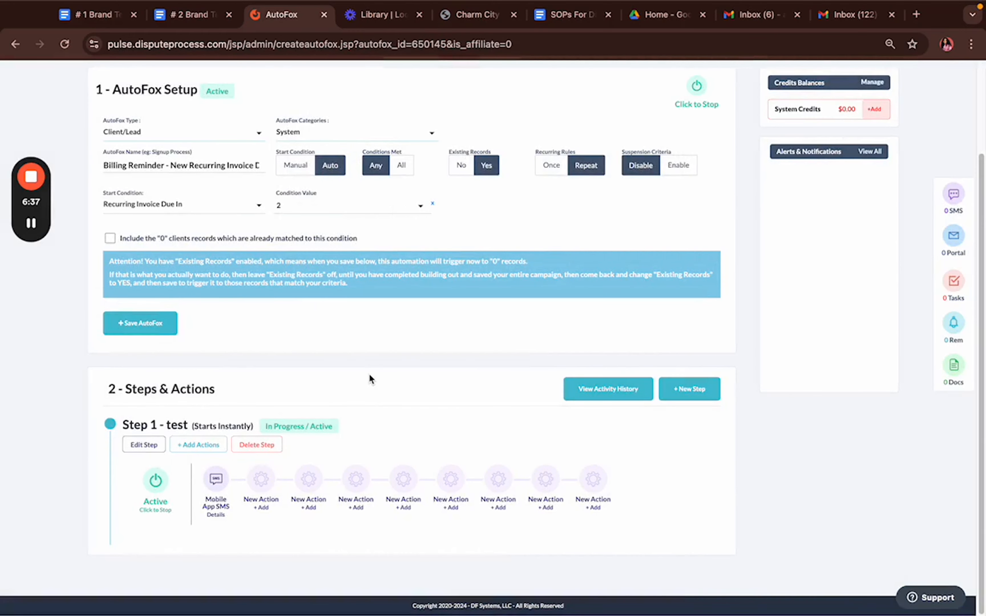
# Add an SMS action as the second action of Step 1 and paste the copied reminder message into it
pyautogui.click(256, 482)
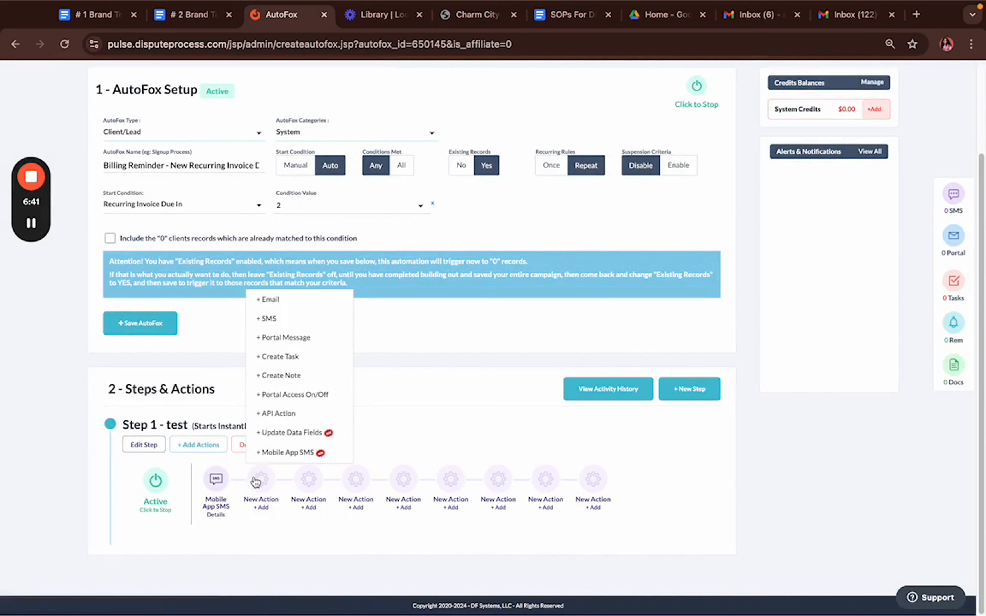
pyautogui.click(270, 320)
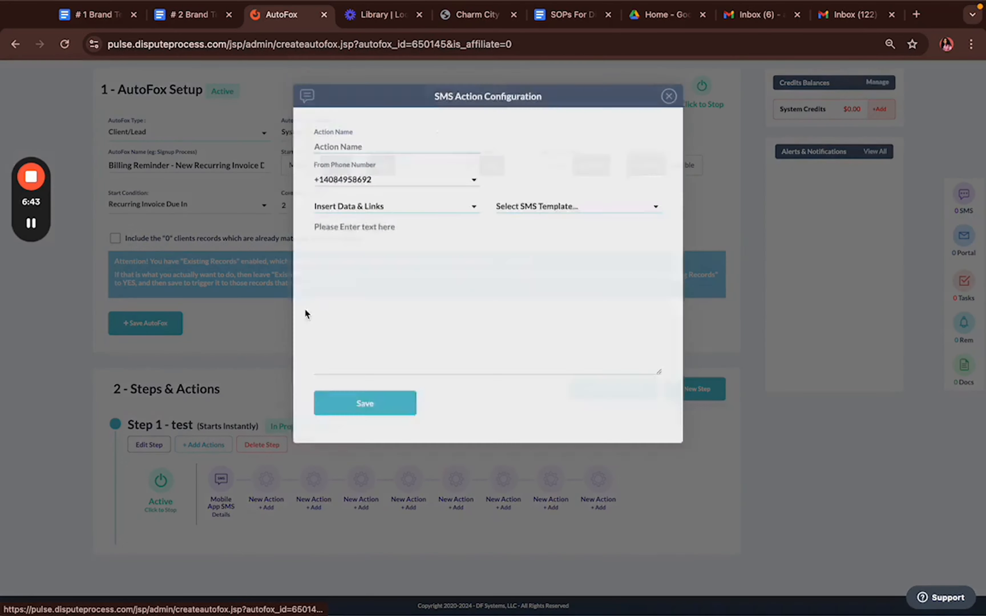
pyautogui.click(348, 263)
pyautogui.press('super+v')
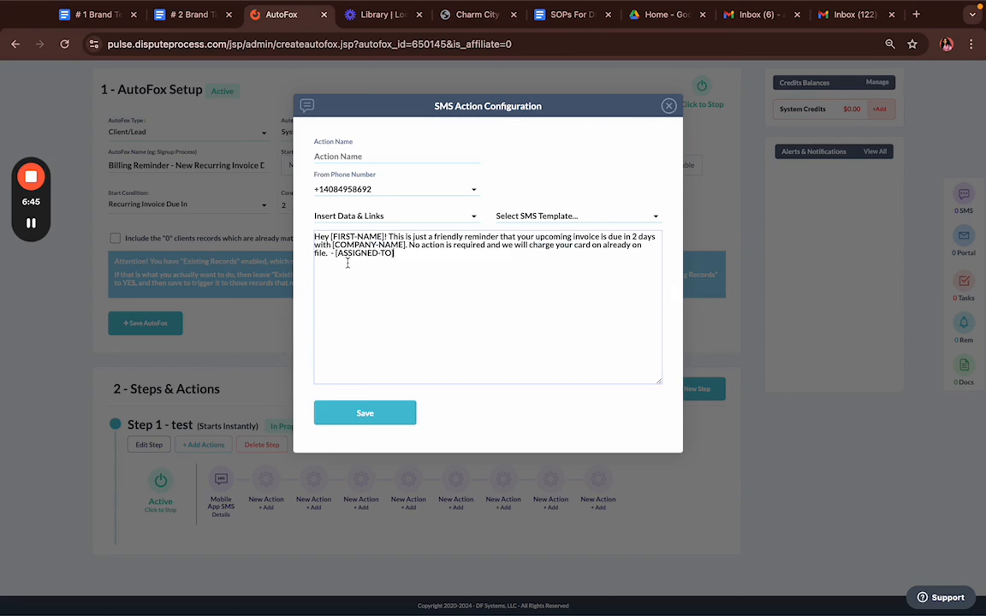
# Name the SMS action "Payment Reminder SMS" and save it
pyautogui.click(363, 156)
pyautogui.write('Payment')
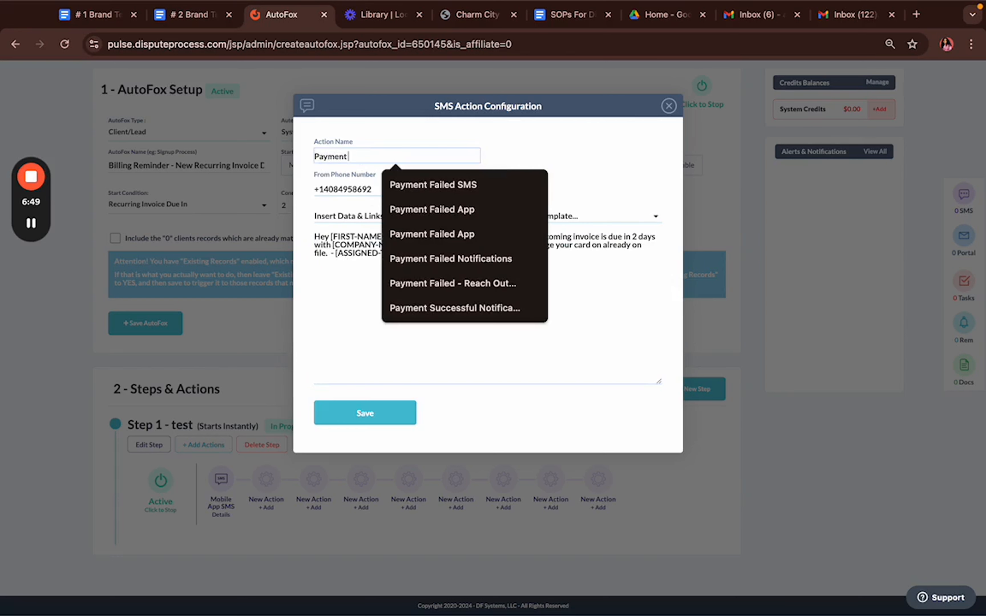
pyautogui.write(' Reminder')
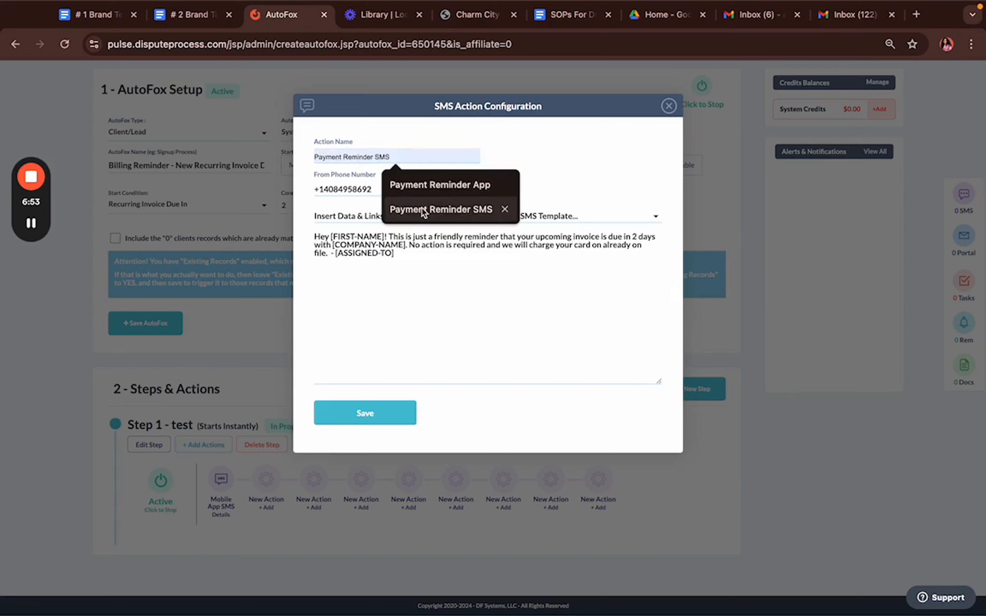
pyautogui.click(440, 209)
pyautogui.click(354, 410)
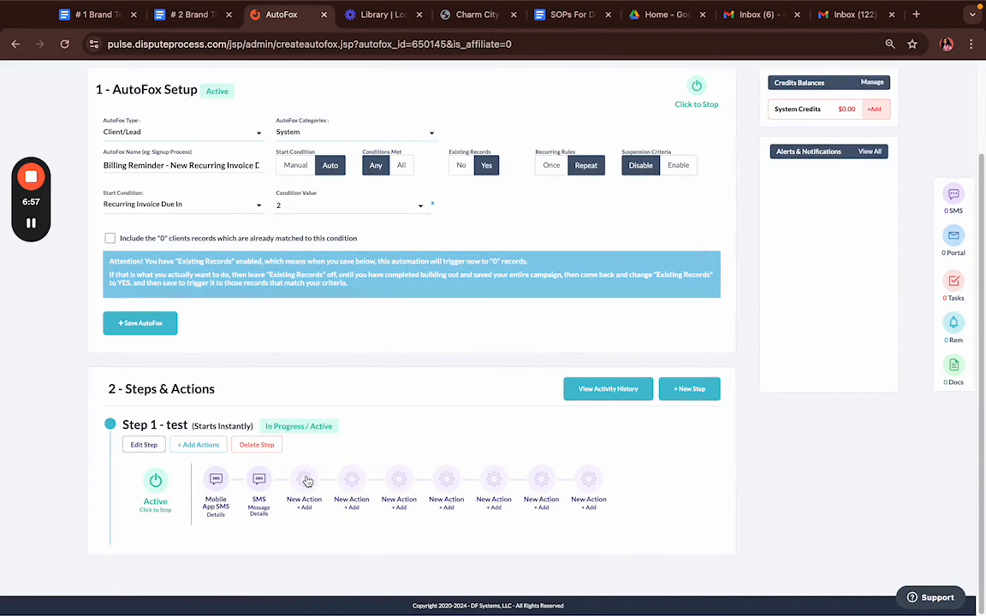
# Start a new Email action as the third action of Step 1 and review the default AutoFox template
pyautogui.click(308, 482)
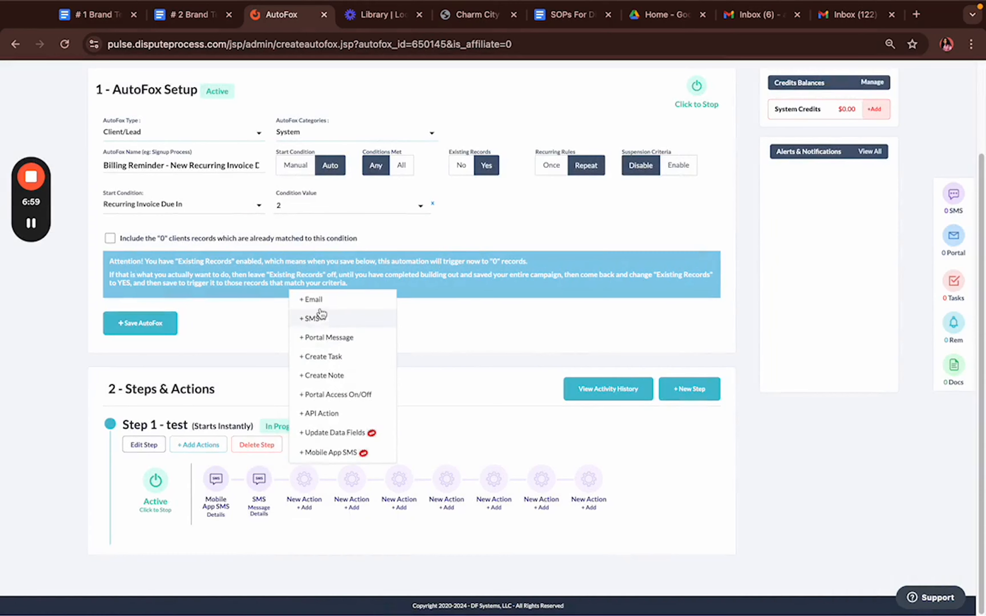
pyautogui.click(322, 305)
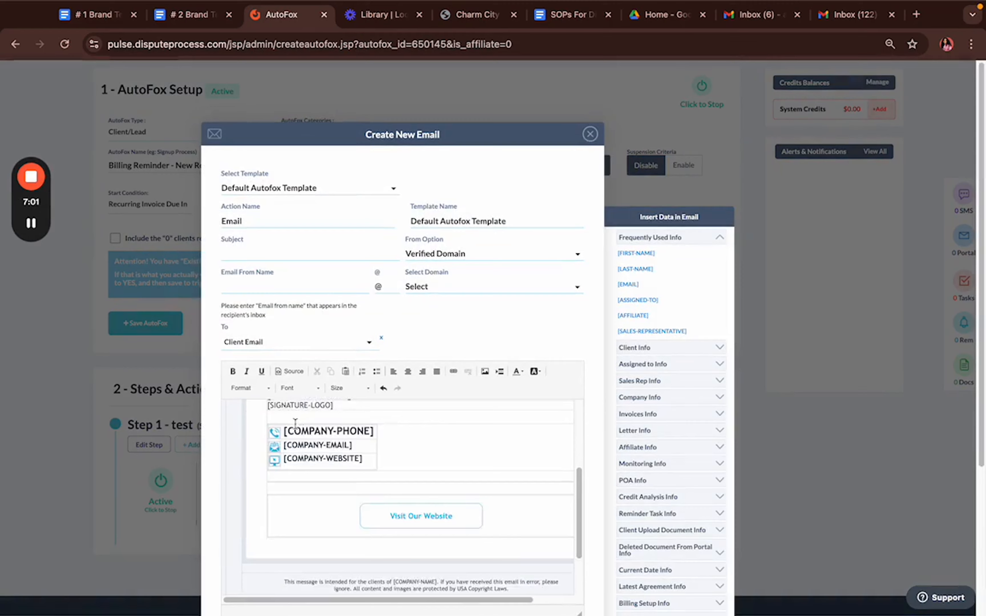
pyautogui.scroll(-3, 552, 331)
pyautogui.click(285, 126)
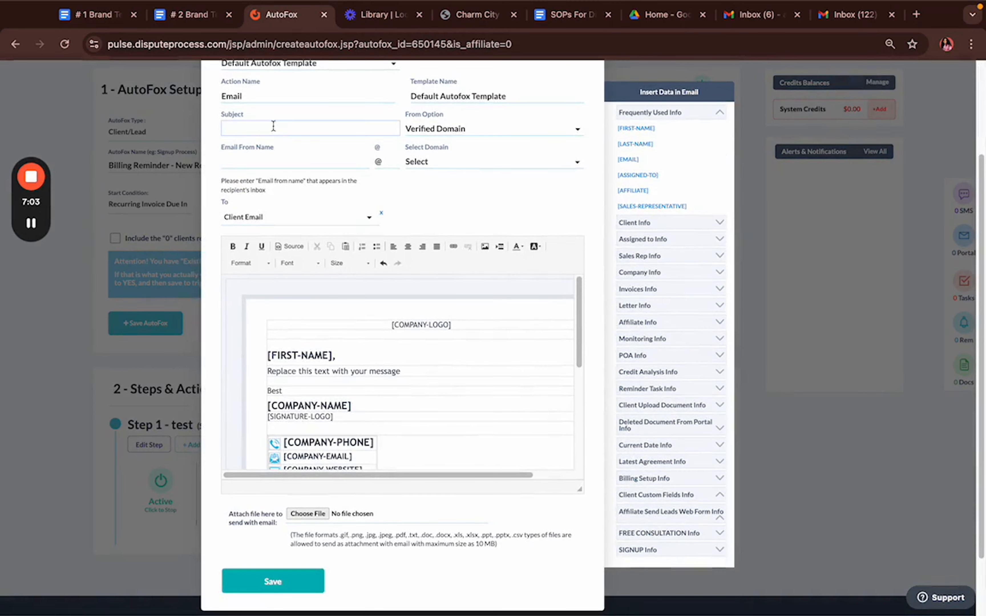
pyautogui.scroll(-2, 359, 247)
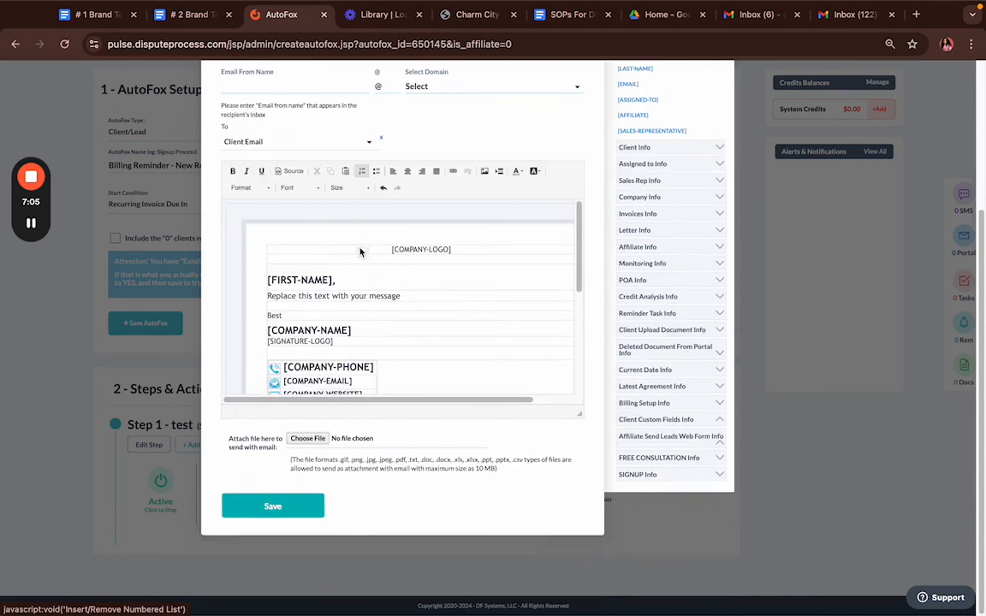
pyautogui.scroll(5, 360, 247)
pyautogui.scroll(-3, 593, 387)
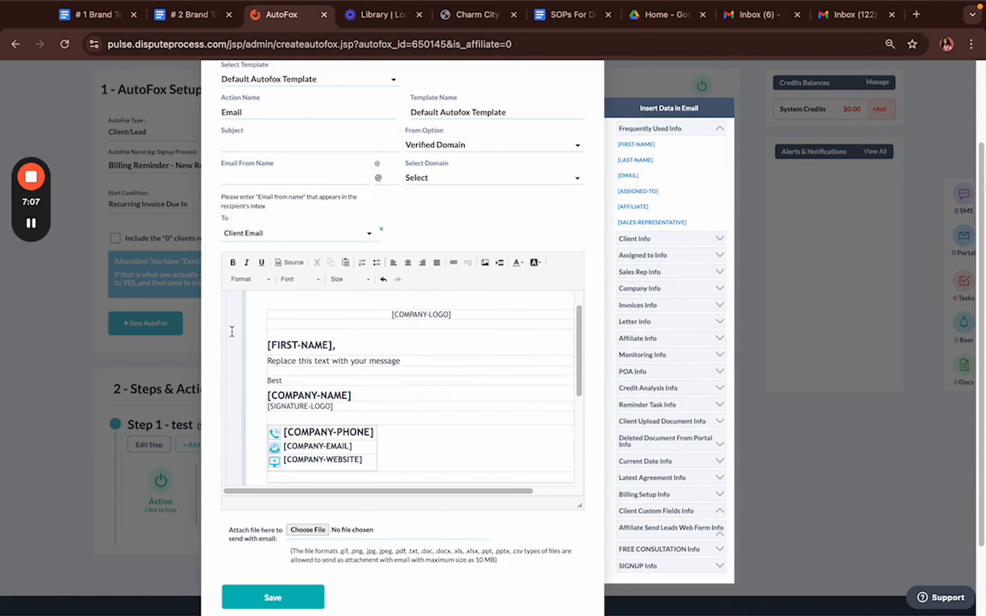
# Examine the Billing Setup data fields available for the email body, and close the new email without saving
pyautogui.click(342, 358)
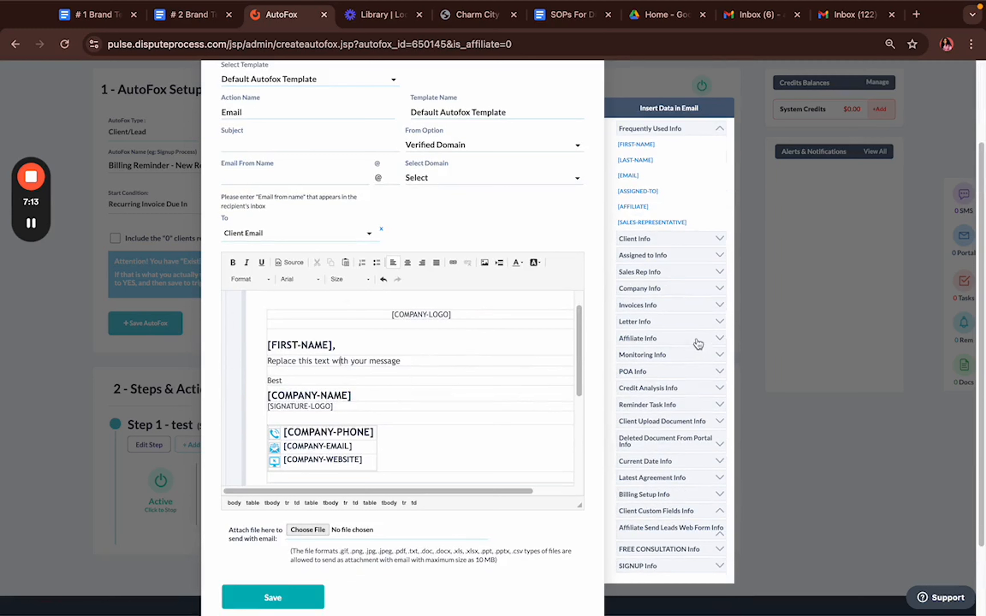
pyautogui.click(692, 496)
pyautogui.scroll(-1, 471, 381)
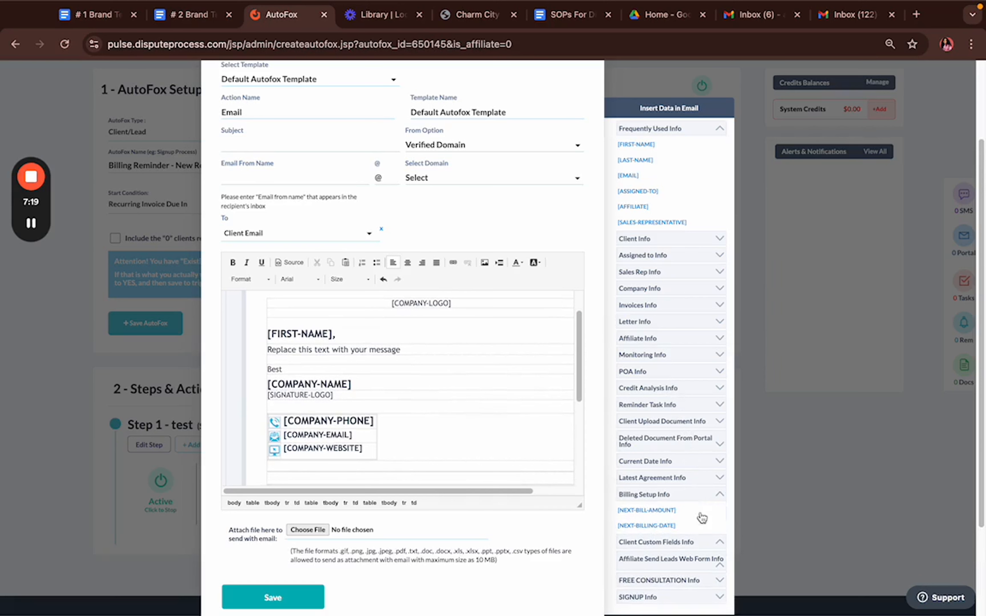
pyautogui.scroll(-2, 694, 509)
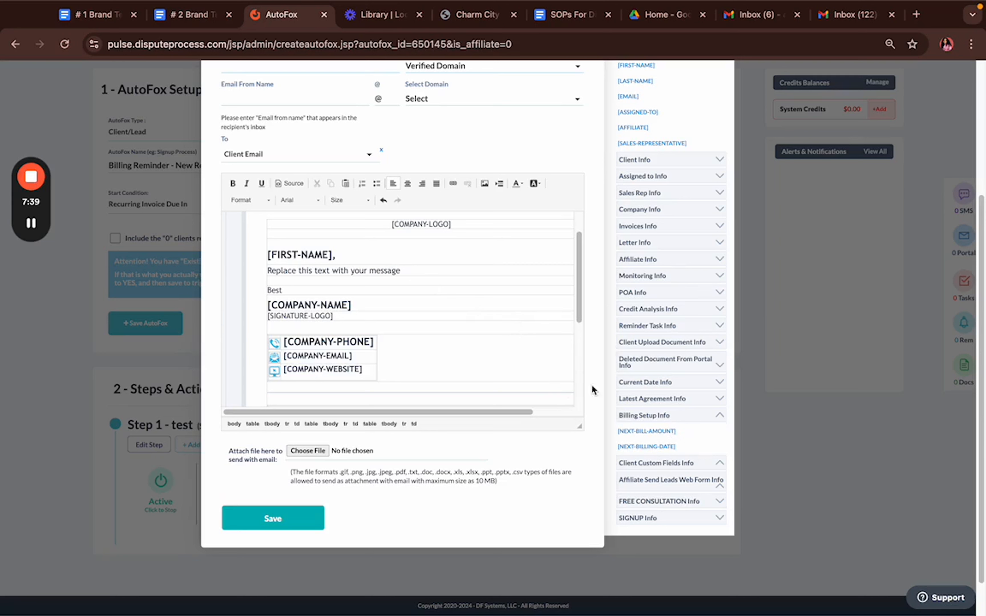
pyautogui.scroll(2, 459, 294)
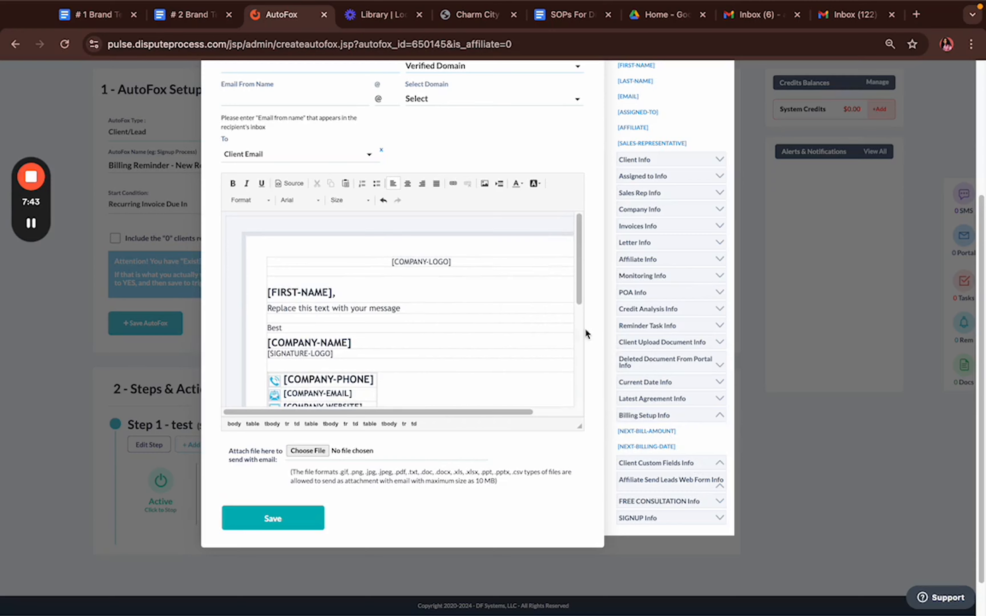
pyautogui.scroll(4, 550, 380)
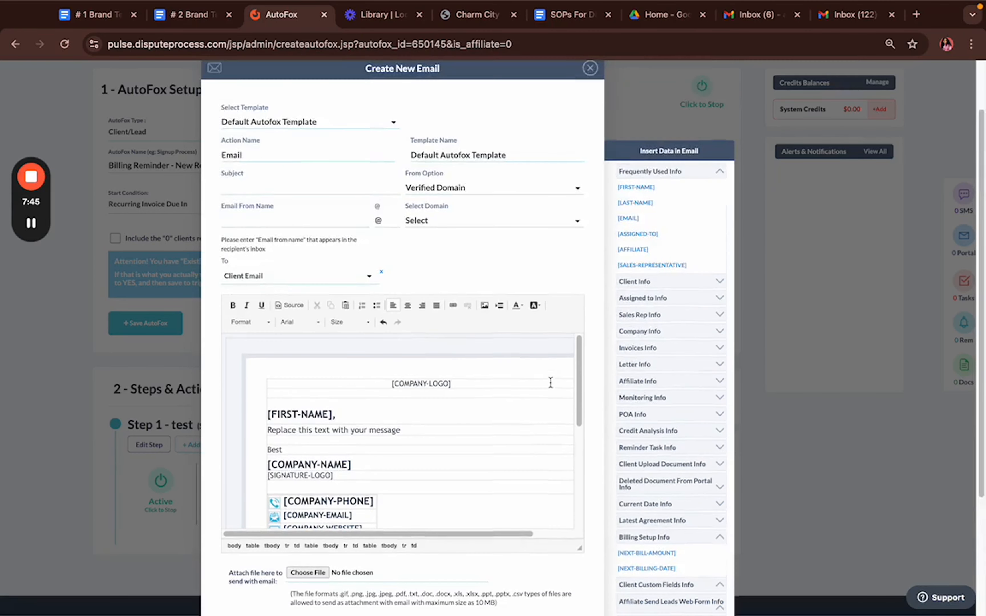
pyautogui.scroll(-5, 587, 366)
pyautogui.scroll(5, 611, 238)
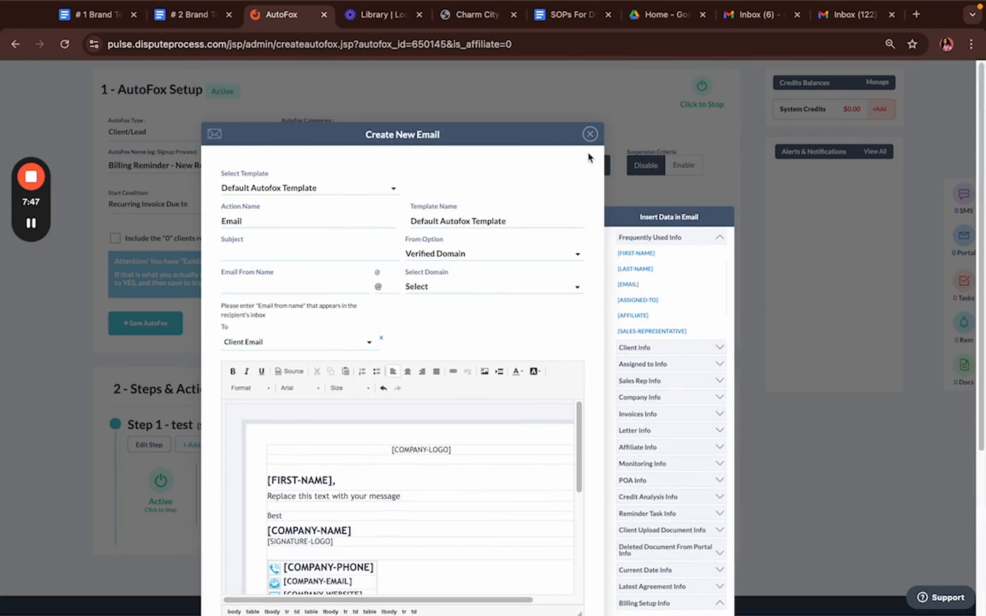
pyautogui.click(590, 134)
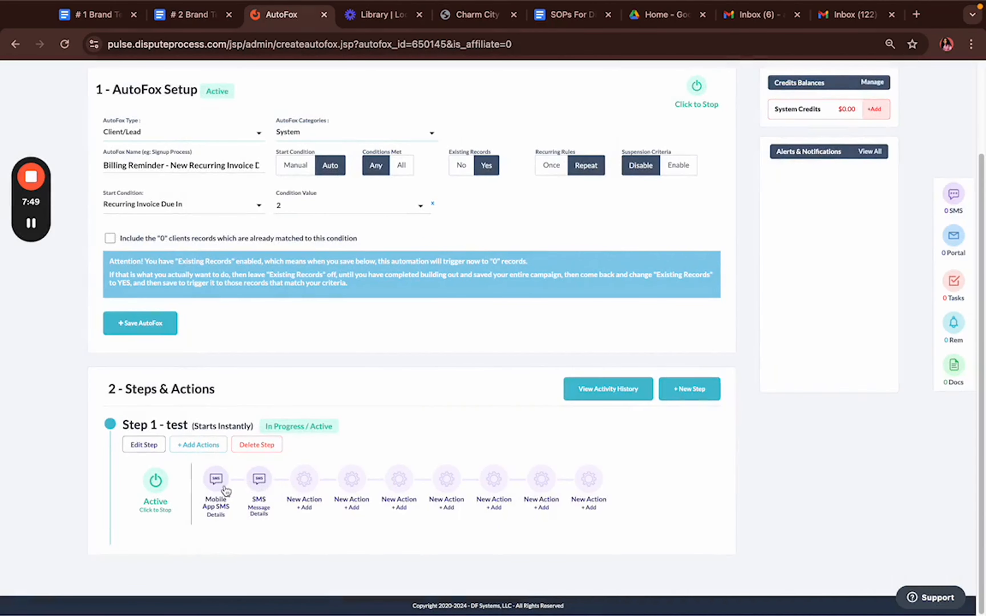
# Reopen the Payment Reminder SMS action, examine its list of insertable data fields and links, and close it unchanged
pyautogui.click(261, 481)
pyautogui.click(403, 215)
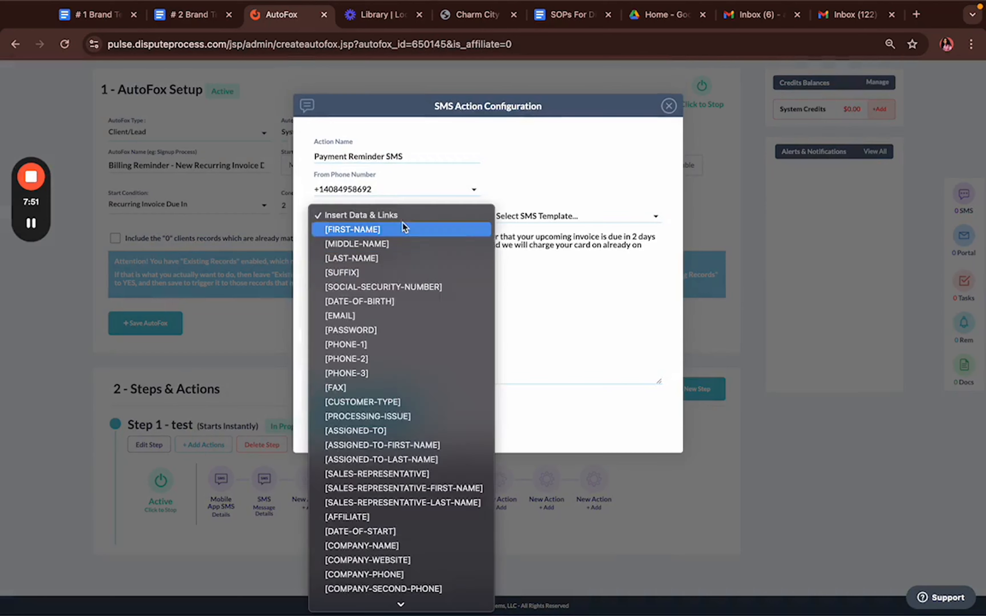
pyautogui.scroll(-5, 427, 377)
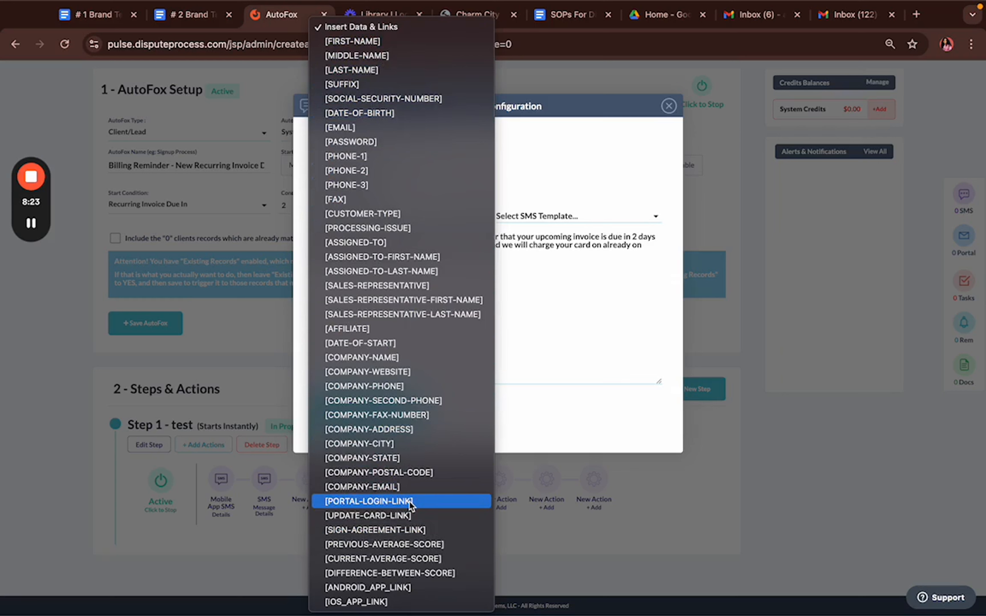
pyautogui.click(537, 327)
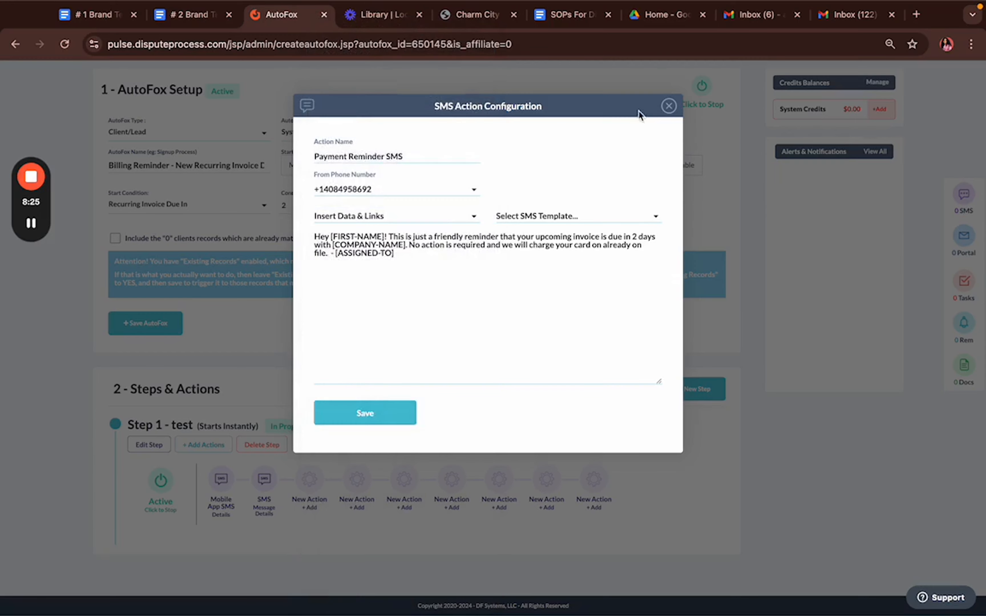
pyautogui.click(669, 106)
# Open another new Email action to compare its billing data fields with the SMS ones, and discard it
pyautogui.click(305, 486)
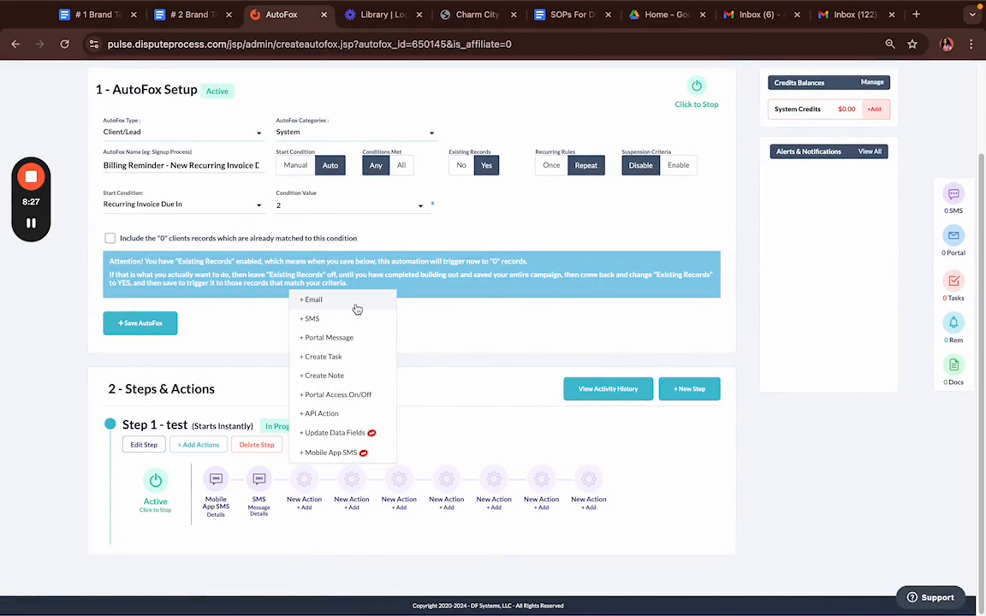
pyautogui.click(351, 305)
pyautogui.scroll(-5, 673, 407)
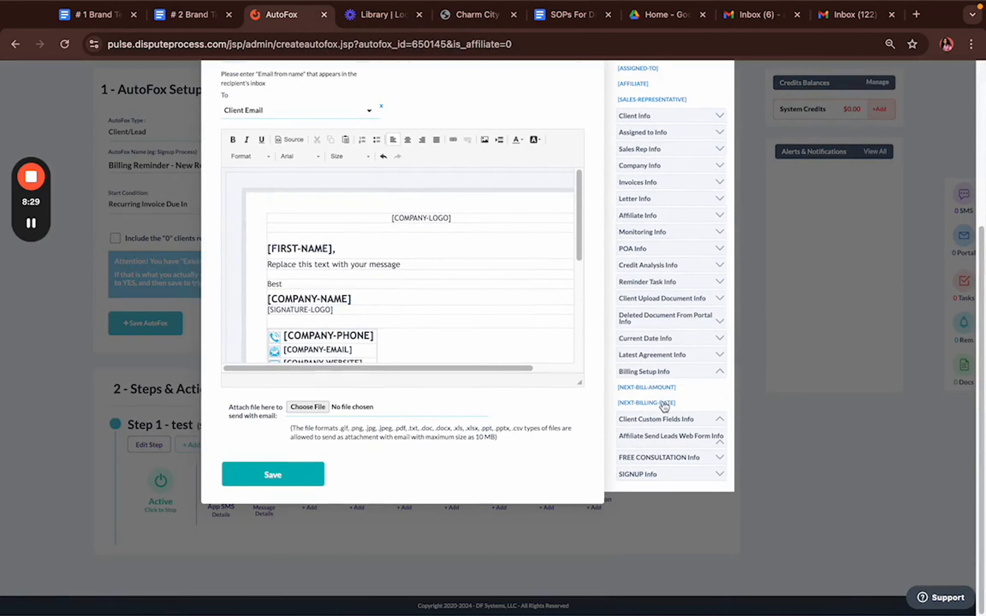
pyautogui.click(445, 266)
pyautogui.scroll(2, 436, 272)
pyautogui.scroll(4, 566, 255)
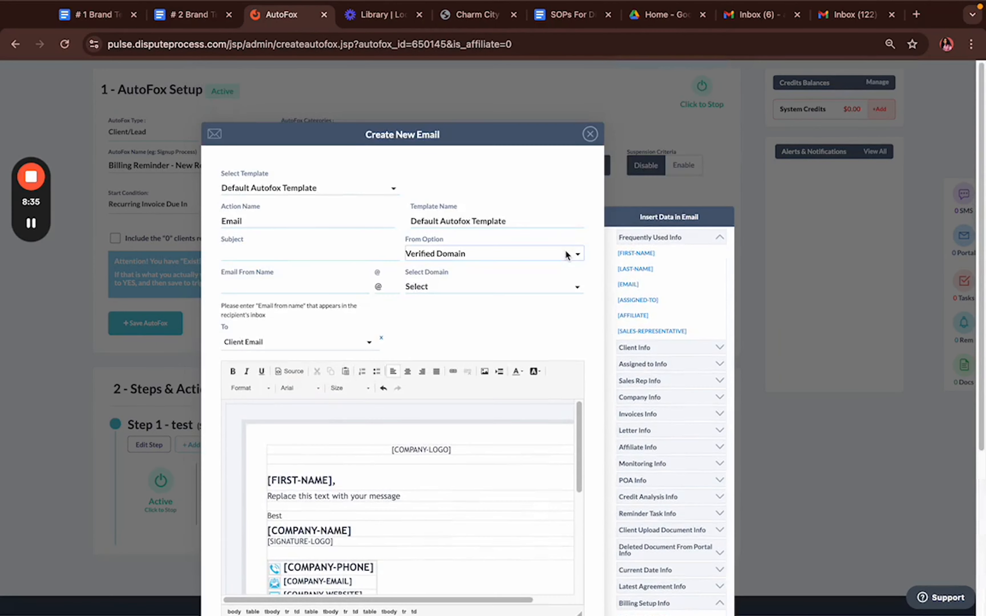
pyautogui.click(590, 134)
# Return to the AutoFox campaign list and create a new AutoFox named "Billing -Manual Invoice Due"
pyautogui.scroll(3, 261, 297)
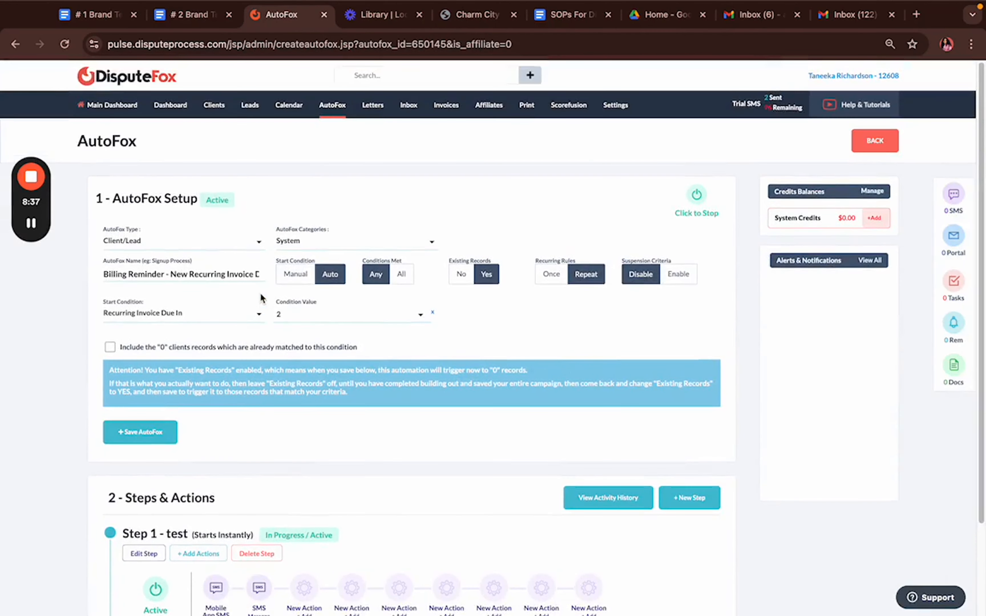
pyautogui.scroll(-3, 261, 297)
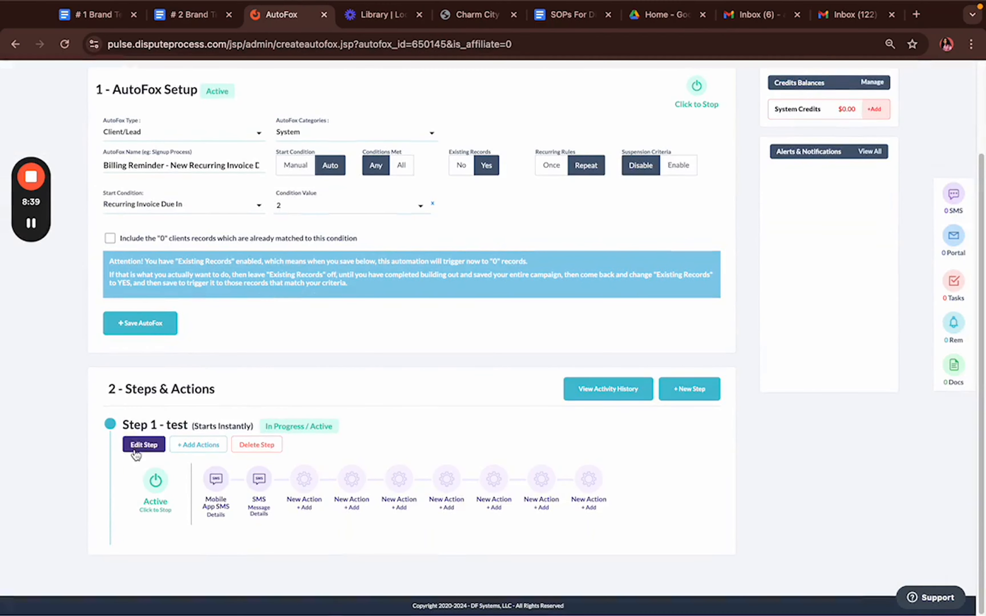
pyautogui.scroll(1, 247, 261)
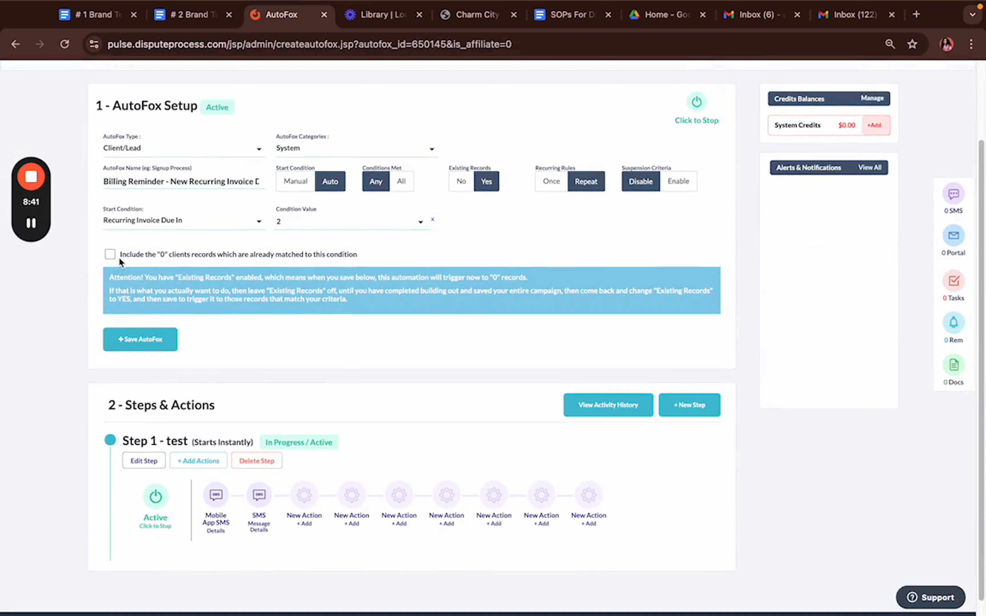
pyautogui.scroll(3, 408, 163)
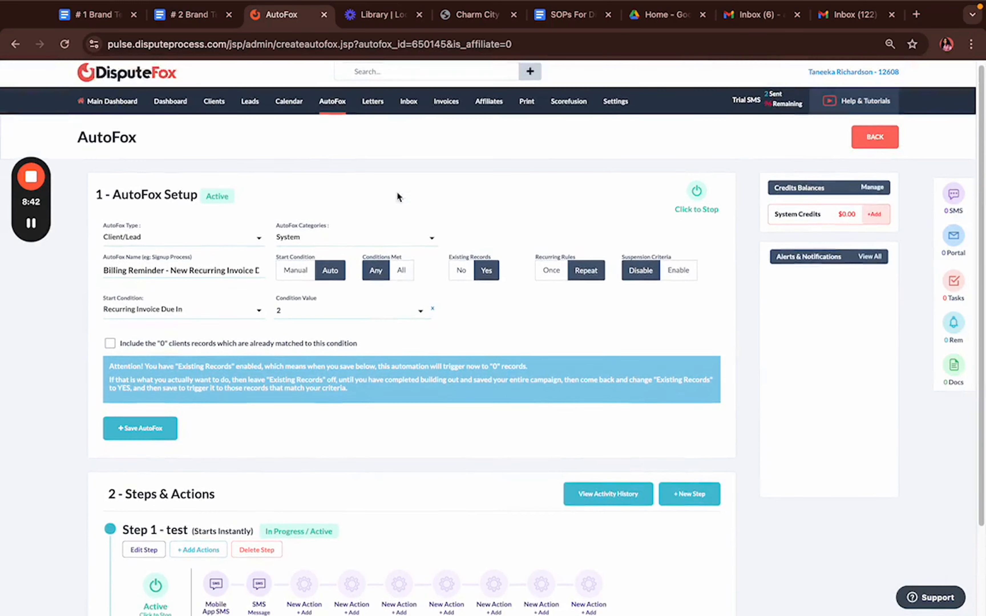
pyautogui.click(880, 137)
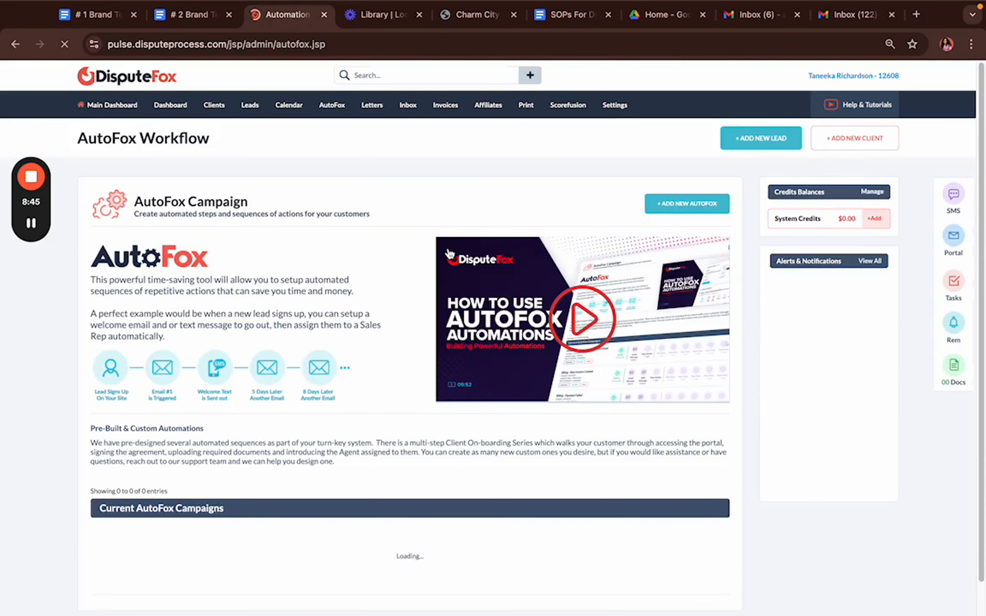
pyautogui.click(685, 203)
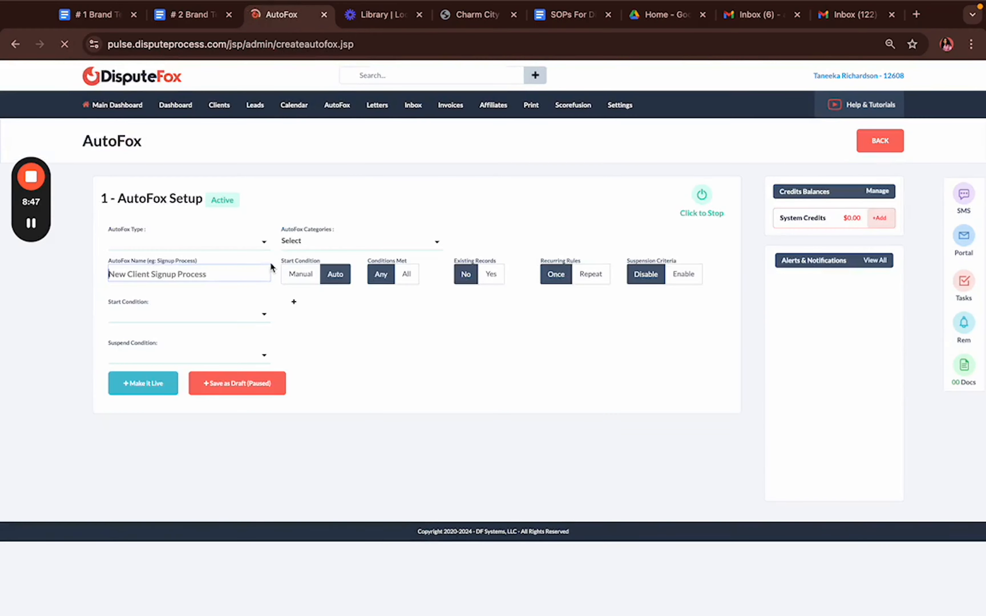
pyautogui.write('B')
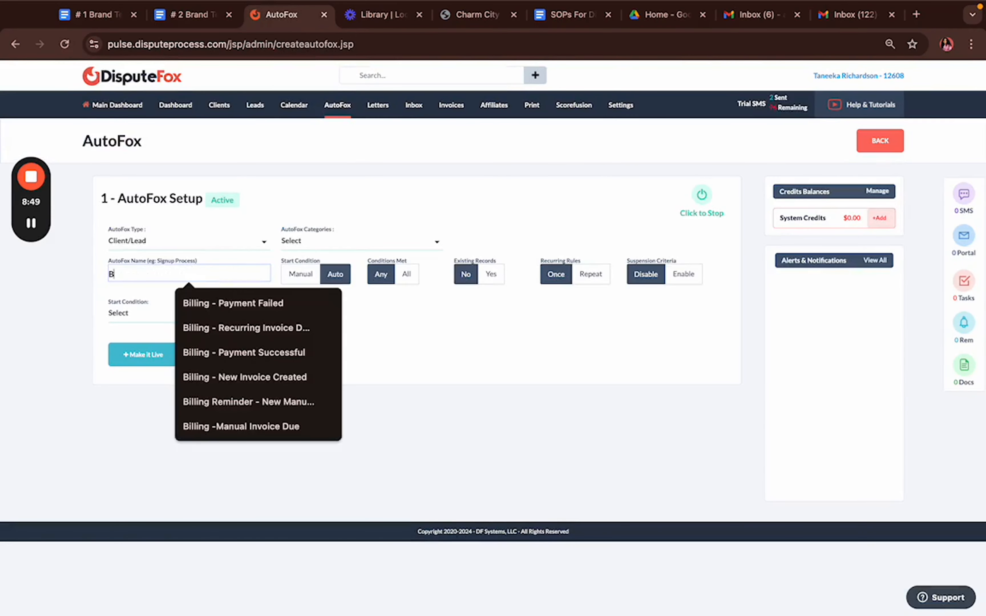
pyautogui.write('illing -Manual Invoice Due')
pyautogui.click(250, 427)
# Set the new AutoFox's category to System, existing records to Yes and recurring rules to Repeat
pyautogui.click(309, 243)
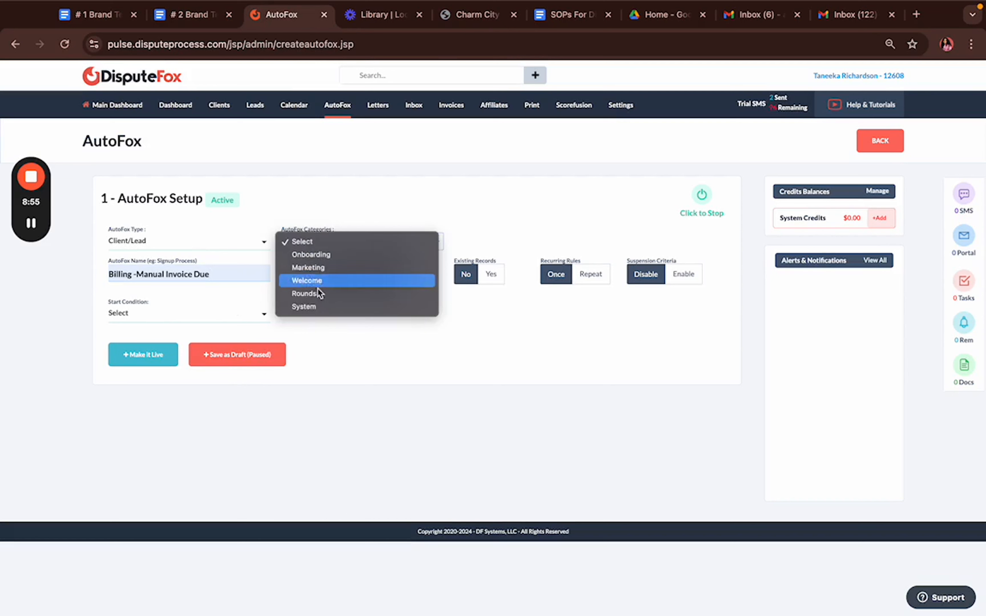
pyautogui.click(322, 308)
pyautogui.click(492, 273)
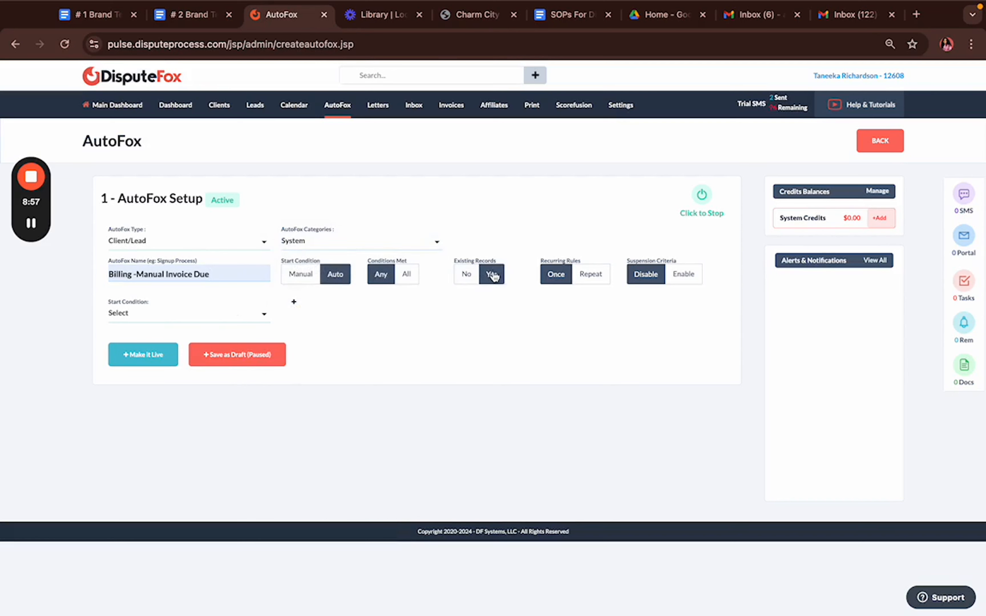
pyautogui.click(599, 282)
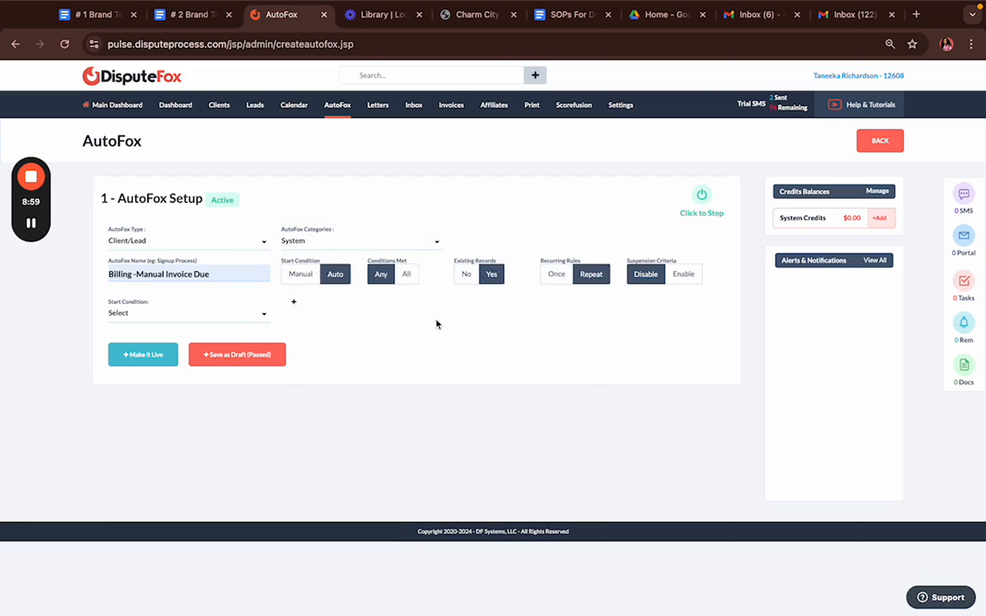
# Set the start condition to Manual Invoice Due In with a condition value of 2, and make the AutoFox live
pyautogui.click(246, 316)
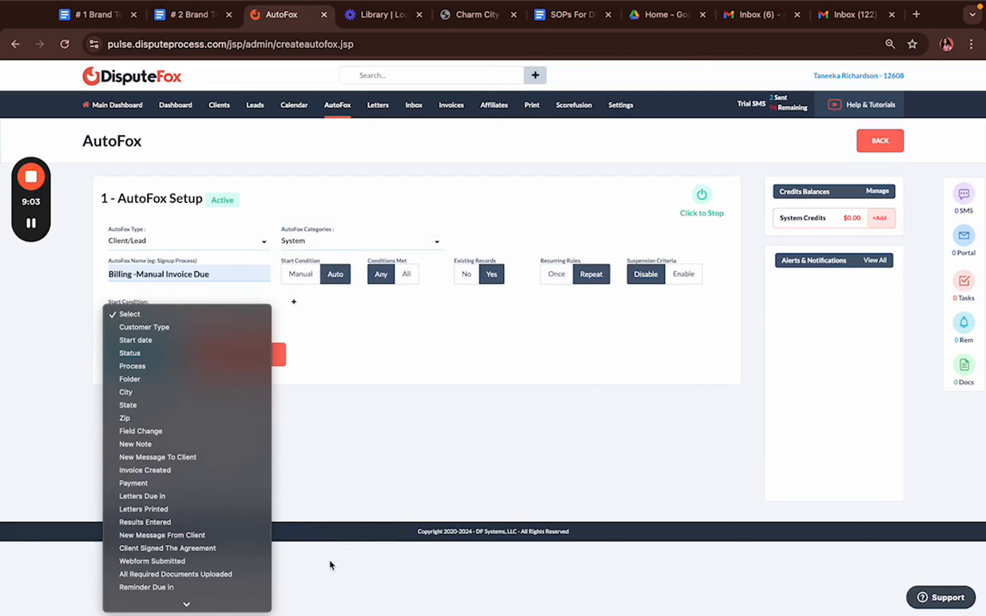
pyautogui.scroll(-2, 137, 534)
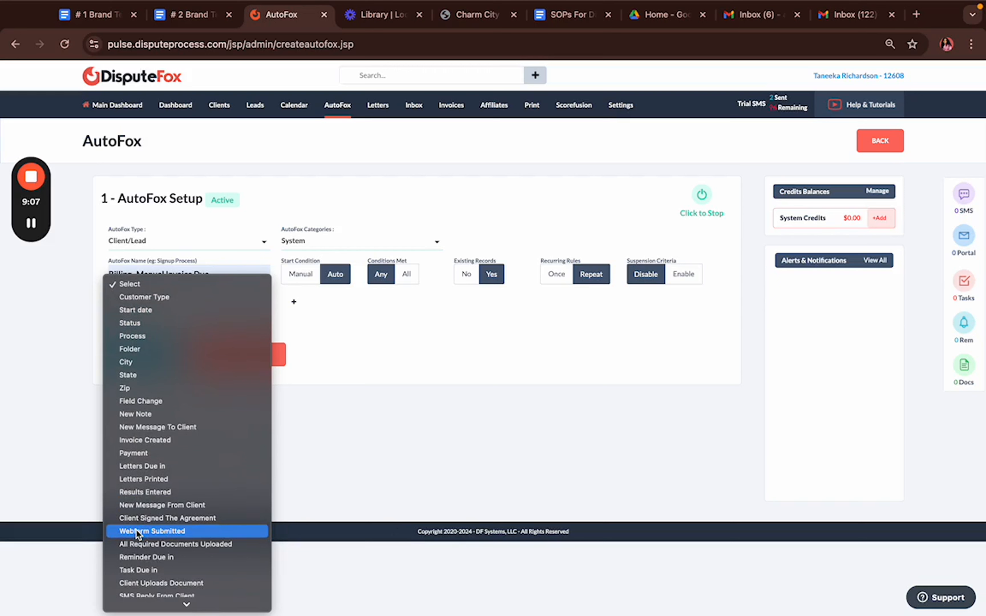
pyautogui.scroll(-3, 137, 530)
pyautogui.scroll(-6, 137, 529)
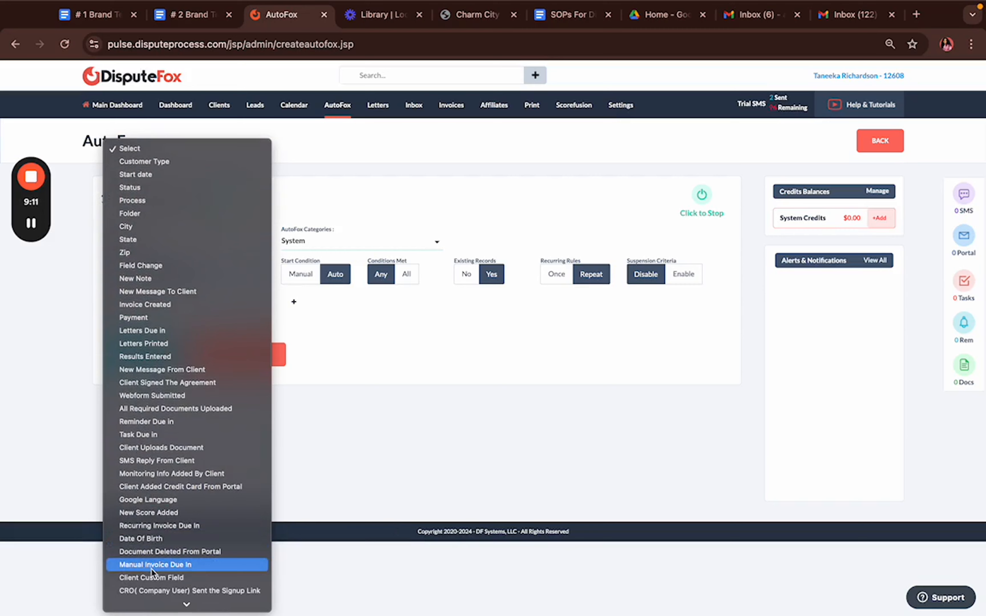
pyautogui.click(151, 564)
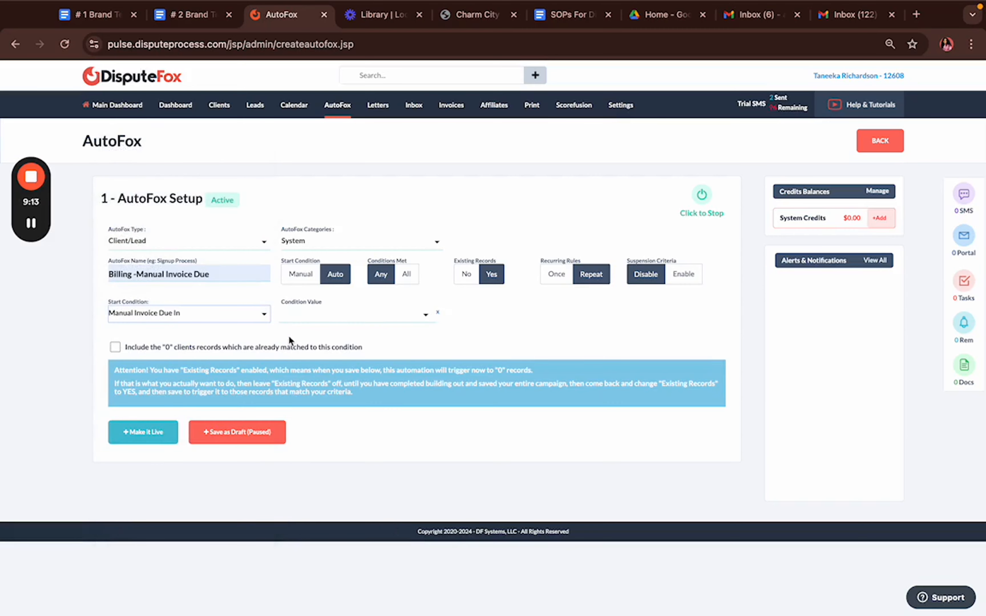
pyautogui.click(310, 314)
pyautogui.click(408, 346)
pyautogui.click(173, 435)
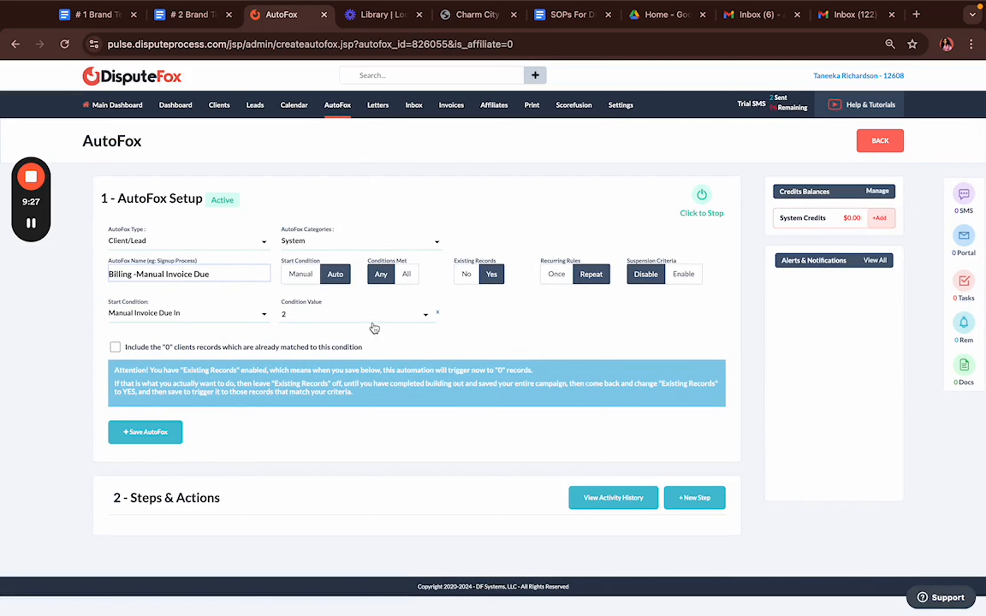
# Add a step named "Payment Reminder" with an Instant start to the manual invoice AutoFox and save it
pyautogui.click(684, 498)
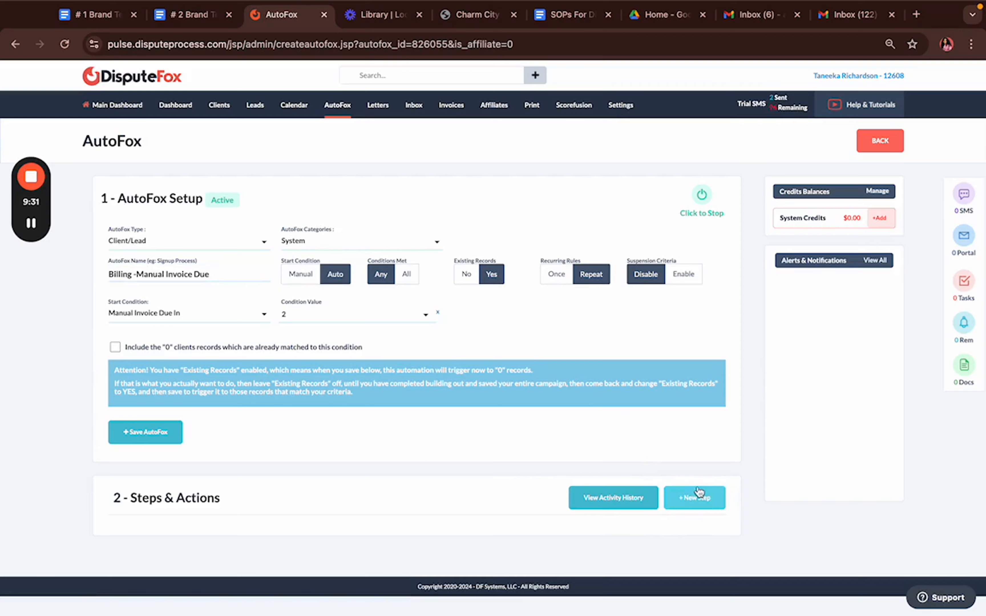
pyautogui.click(697, 498)
pyautogui.click(351, 155)
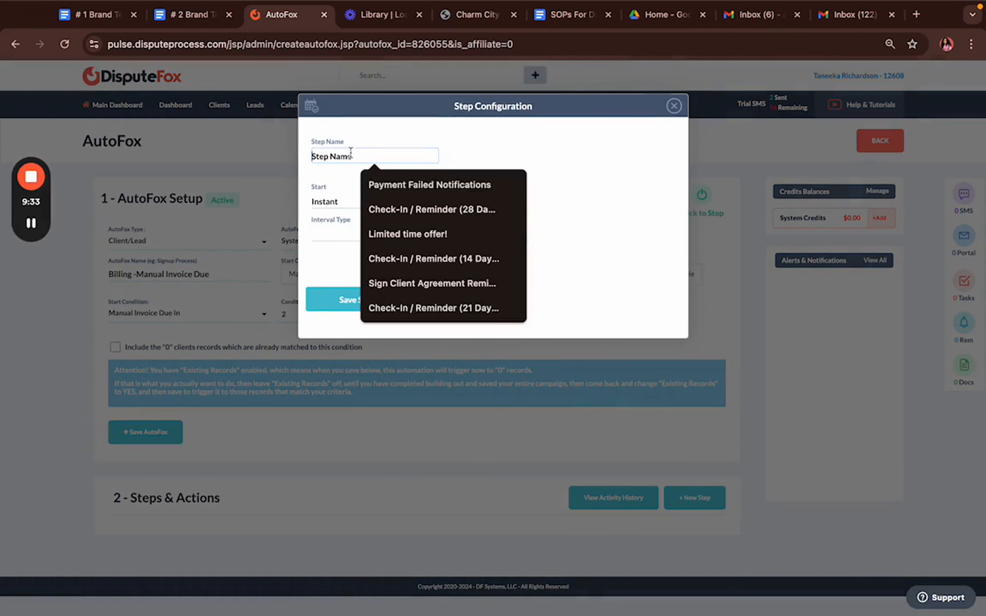
pyautogui.write('Pay')
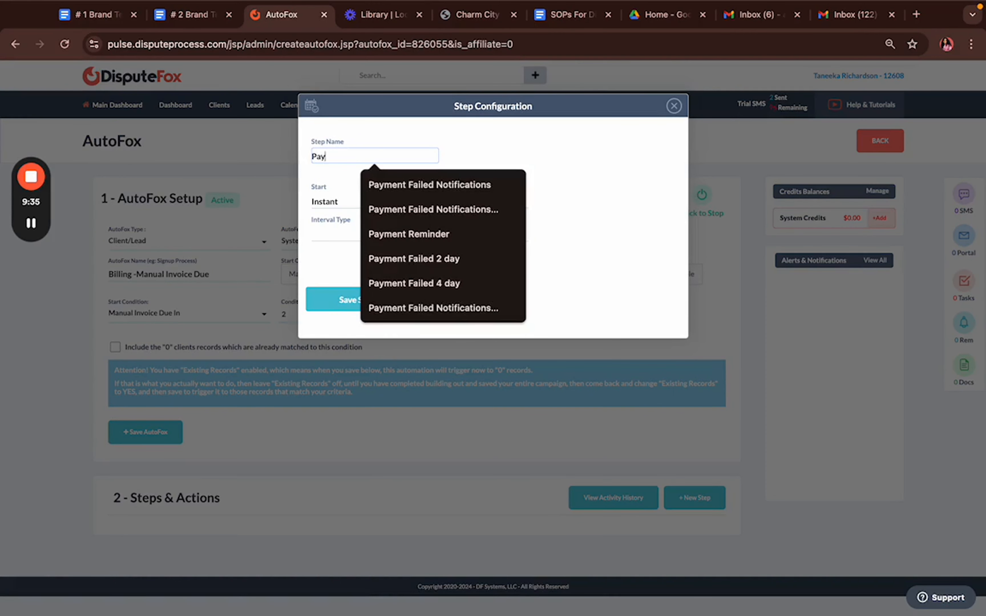
pyautogui.click(424, 231)
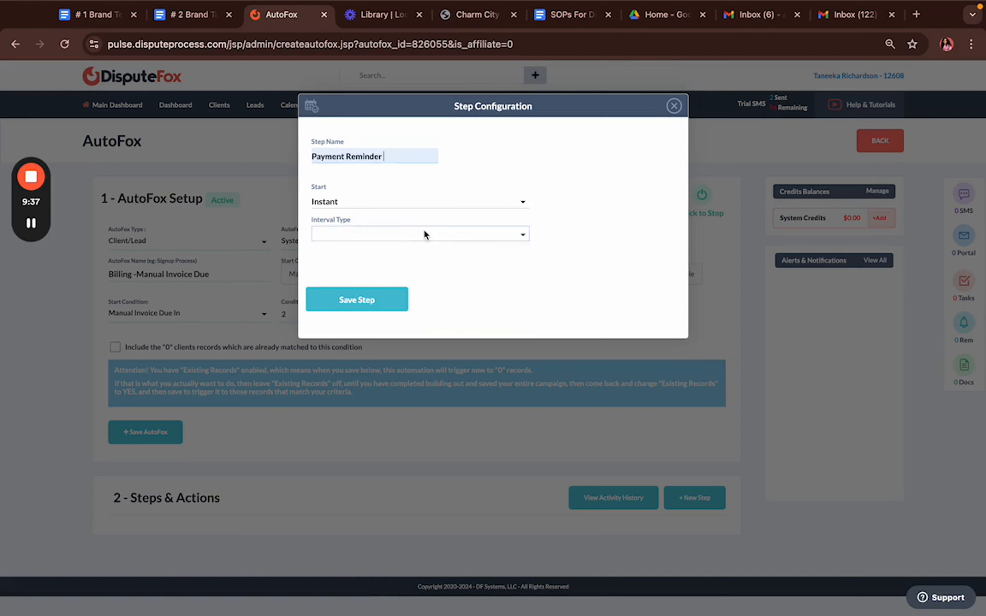
pyautogui.click(357, 300)
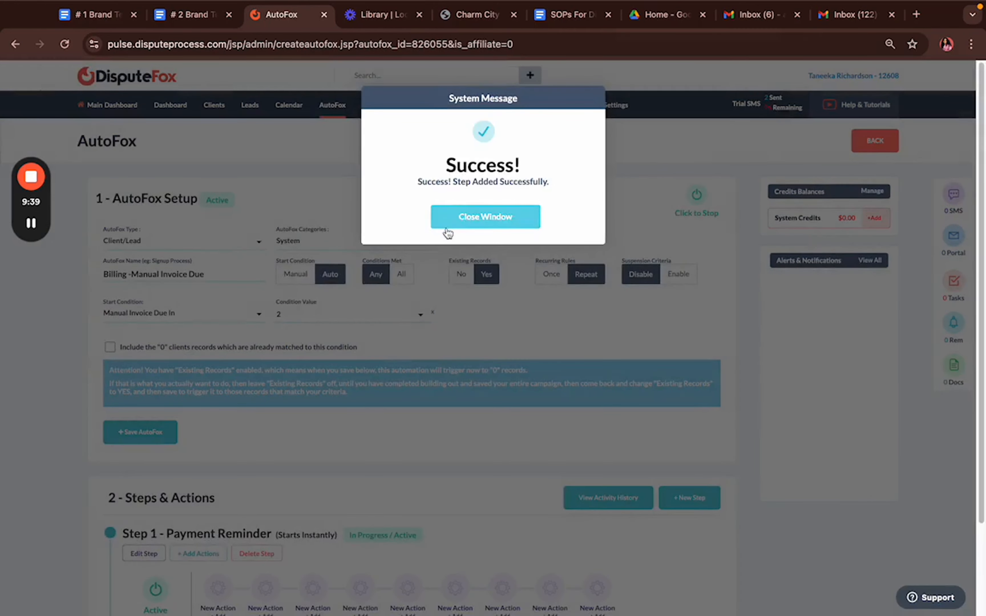
# Add an SMS action to the Payment Reminder step, stating the invoice is due in 2 days and the card on file will be charged, signed [ASSIGNED-TO]
pyautogui.scroll(-3, 240, 479)
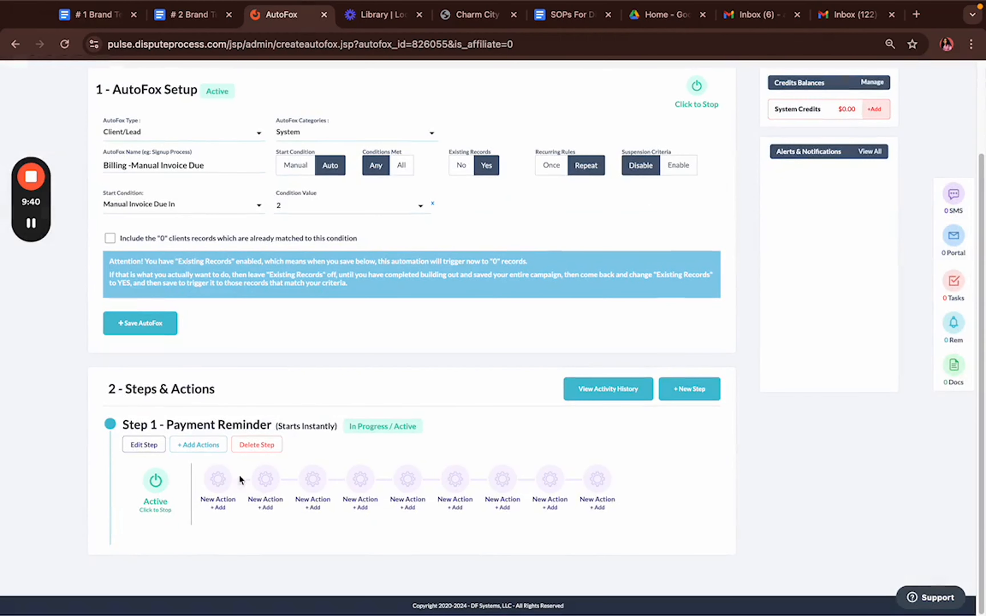
pyautogui.click(220, 483)
pyautogui.click(244, 317)
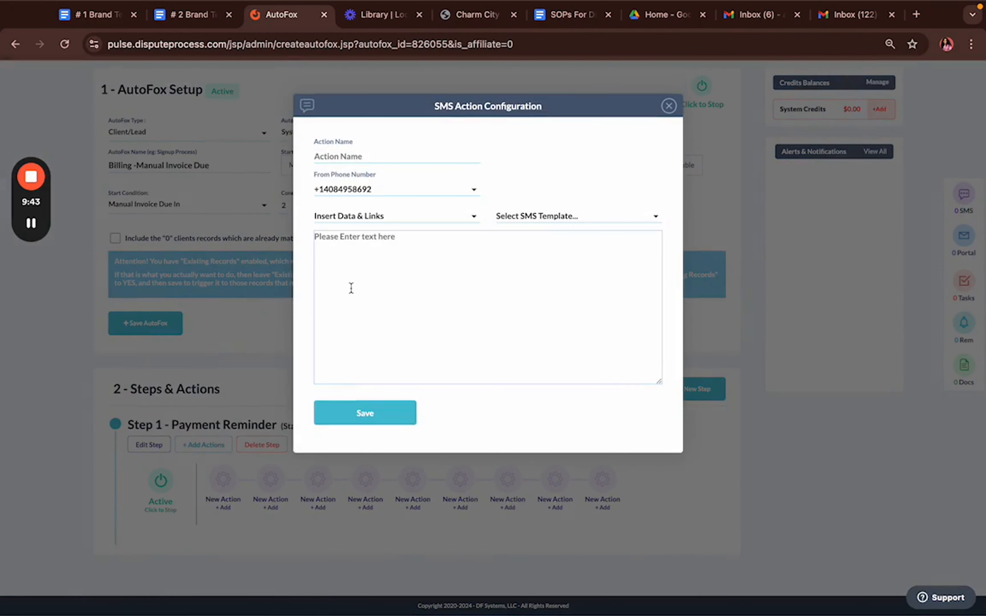
pyautogui.write('Hey [FIRST-NAME]! This is just a friendly reminder that your upcoming invoice is due in 2 days with [COMPANY-NAME]. No action is required and we will charge your card on already on file.  - [ASSIGNED-TO]')
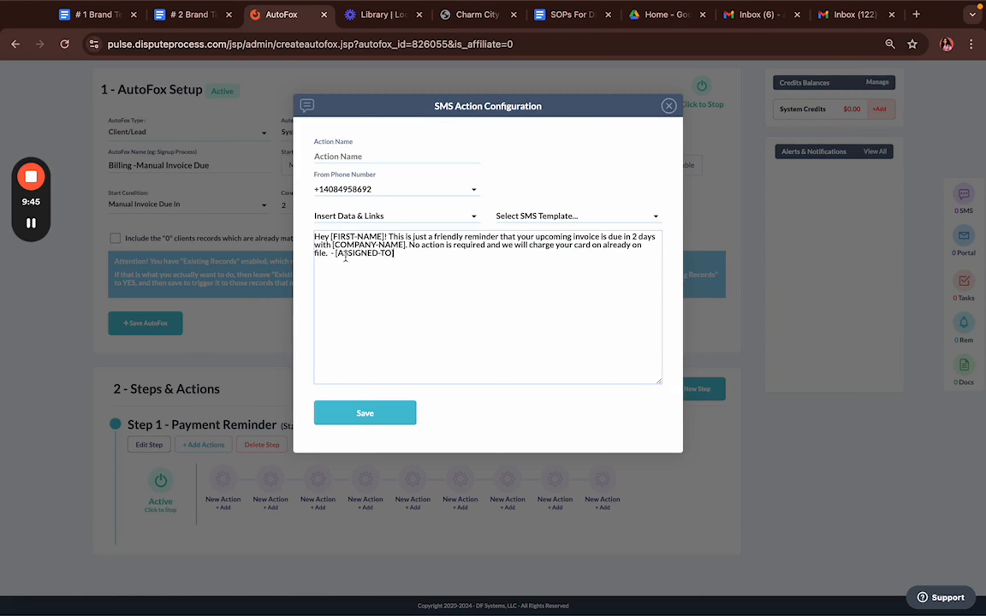
# Name the SMS action "Payment Reminder SMS", save it and return to the AutoFox campaign list
pyautogui.click(393, 156)
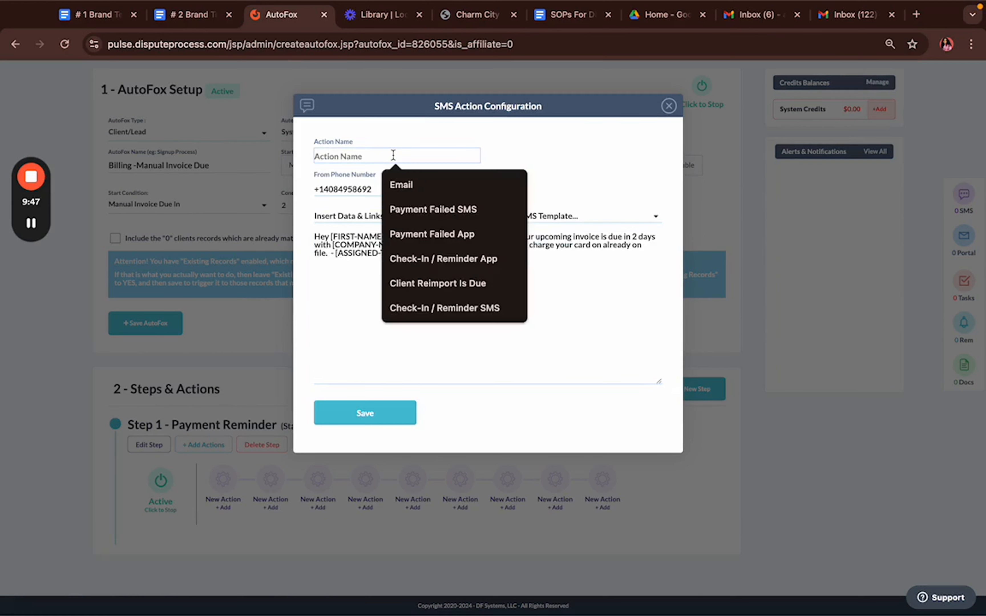
pyautogui.write('Payment ')
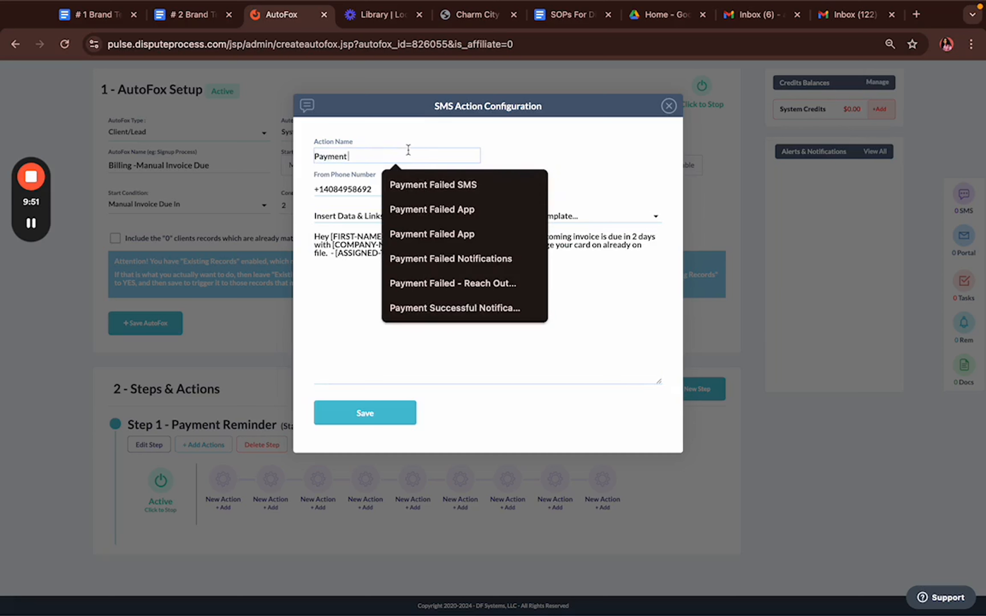
pyautogui.write('Reminder SMS')
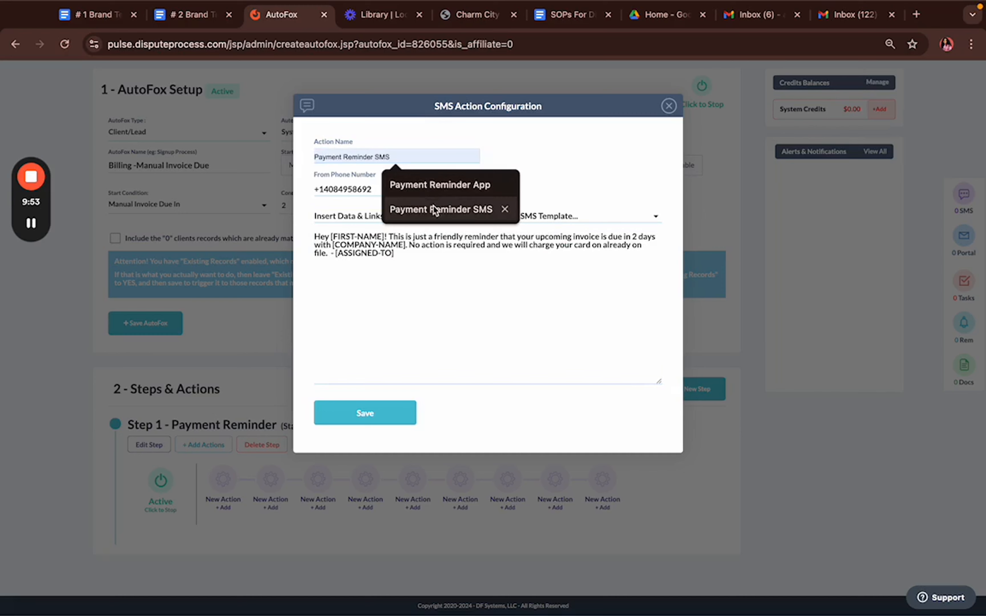
pyautogui.click(433, 208)
pyautogui.click(368, 412)
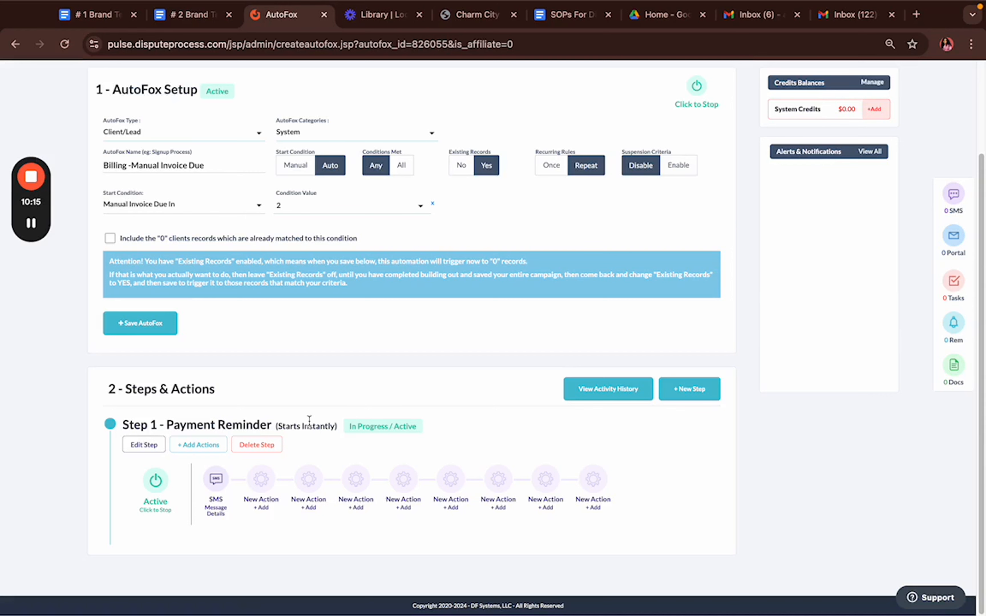
pyautogui.scroll(3, 385, 384)
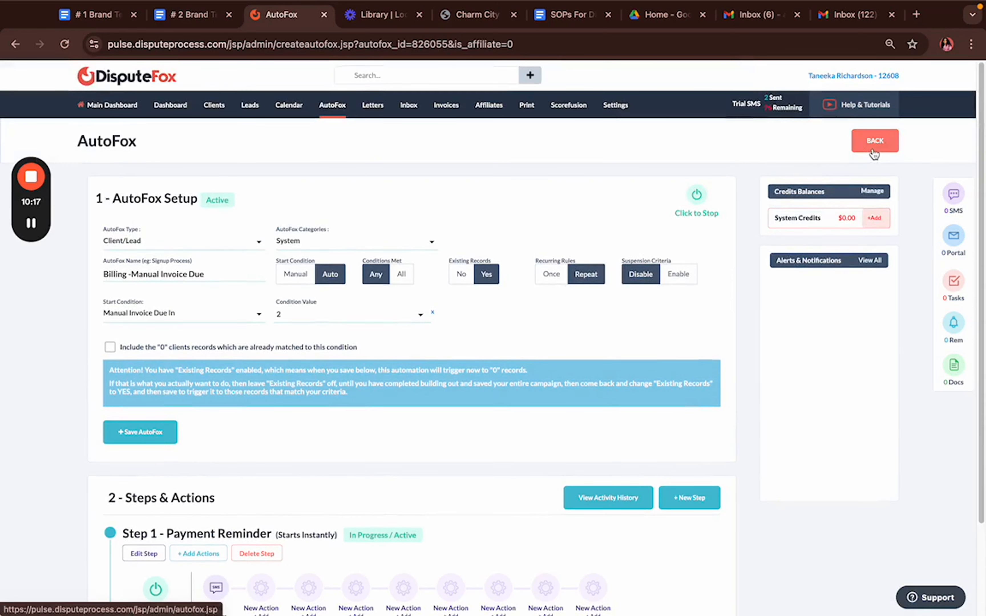
pyautogui.click(874, 154)
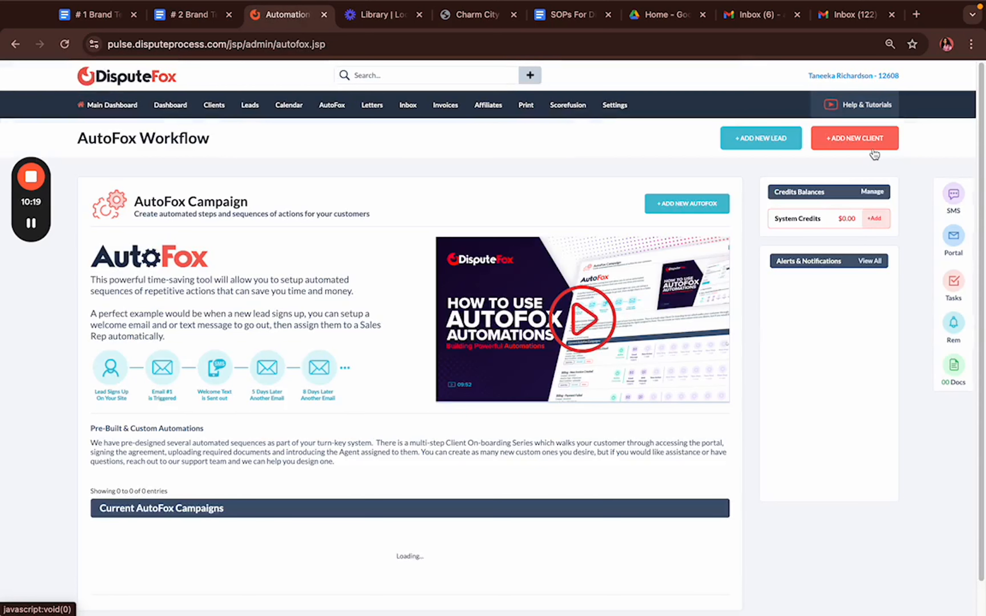
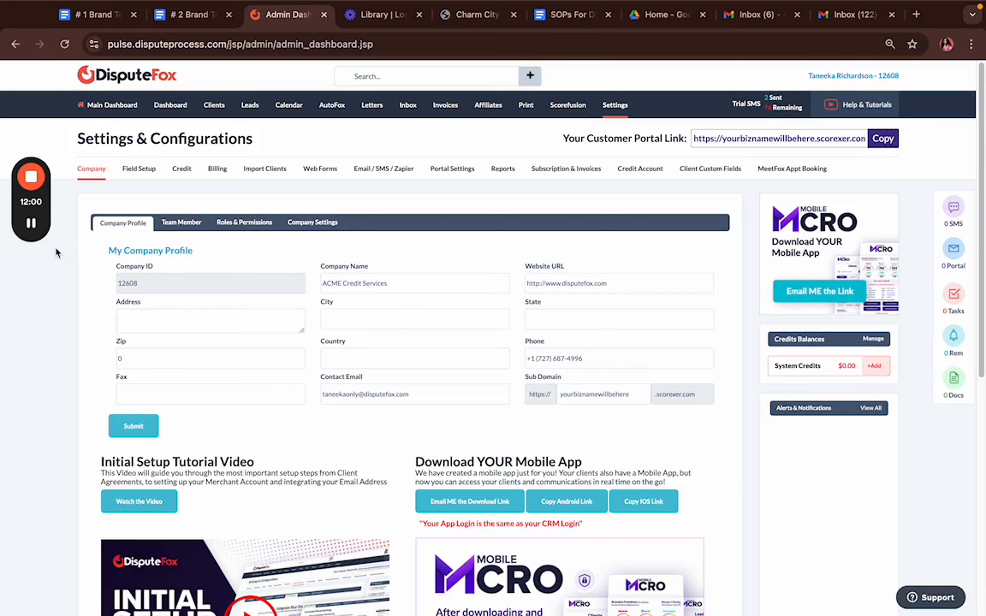
# Open the default Credit Repair Agreement from the client agreements in the portal settings
pyautogui.click(452, 169)
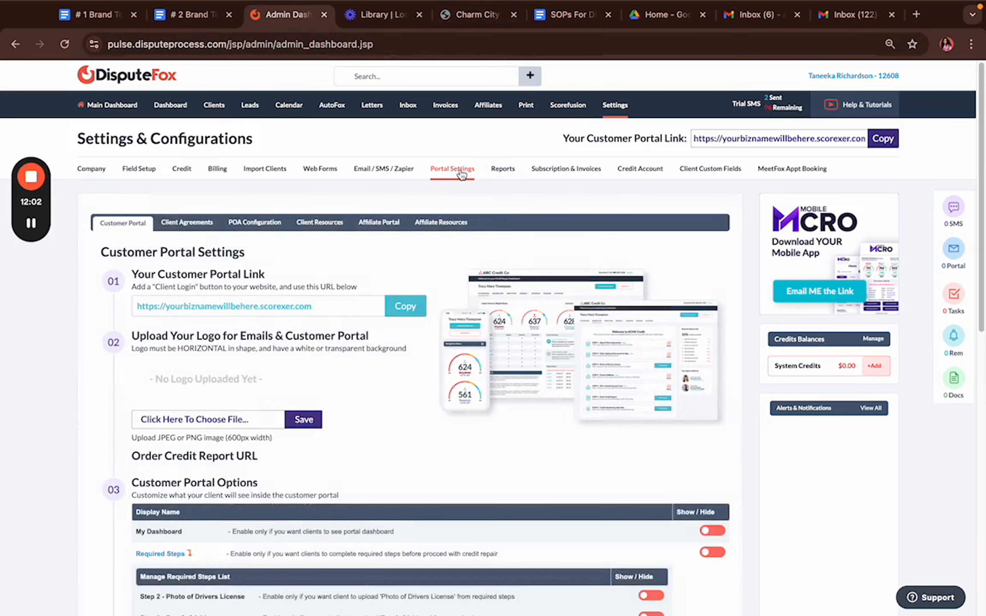
pyautogui.click(170, 225)
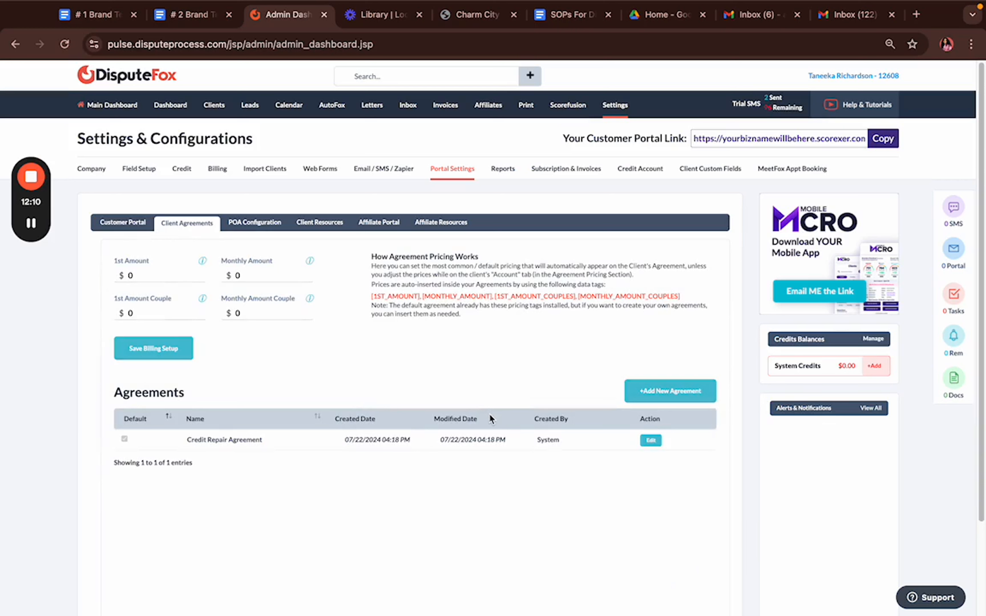
pyautogui.click(651, 441)
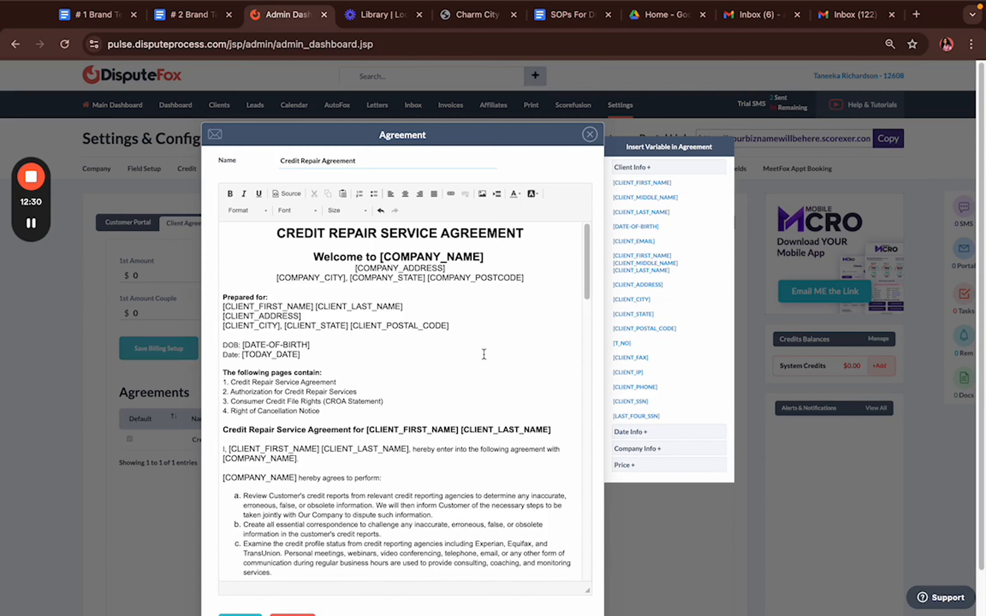
# Read through the Credit Repair Agreement, including the authorization, consumer credit file rights and right-to-cancel sections
pyautogui.scroll(-2, 503, 345)
pyautogui.scroll(-15, 503, 345)
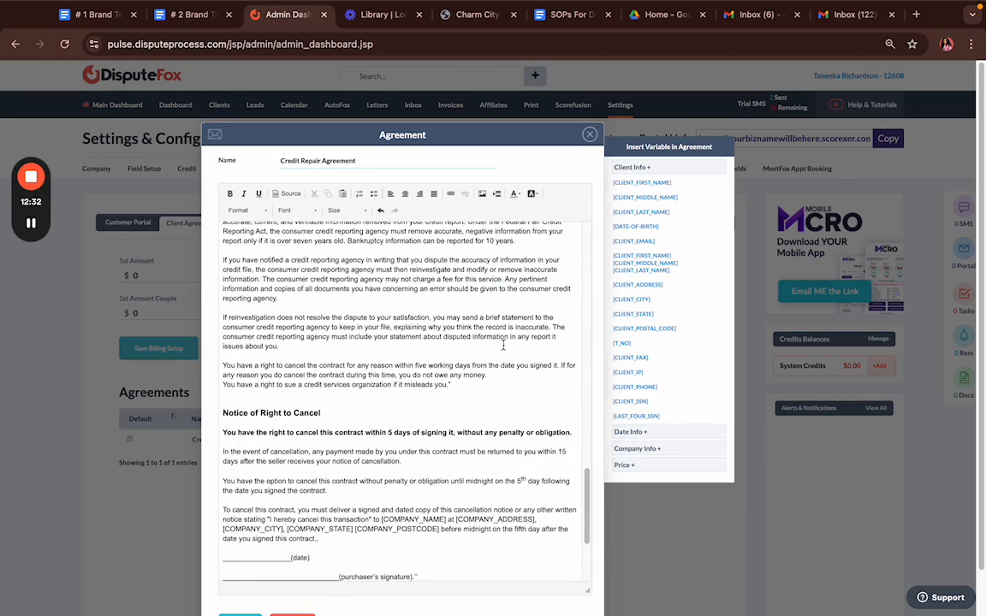
pyautogui.scroll(-2, 504, 346)
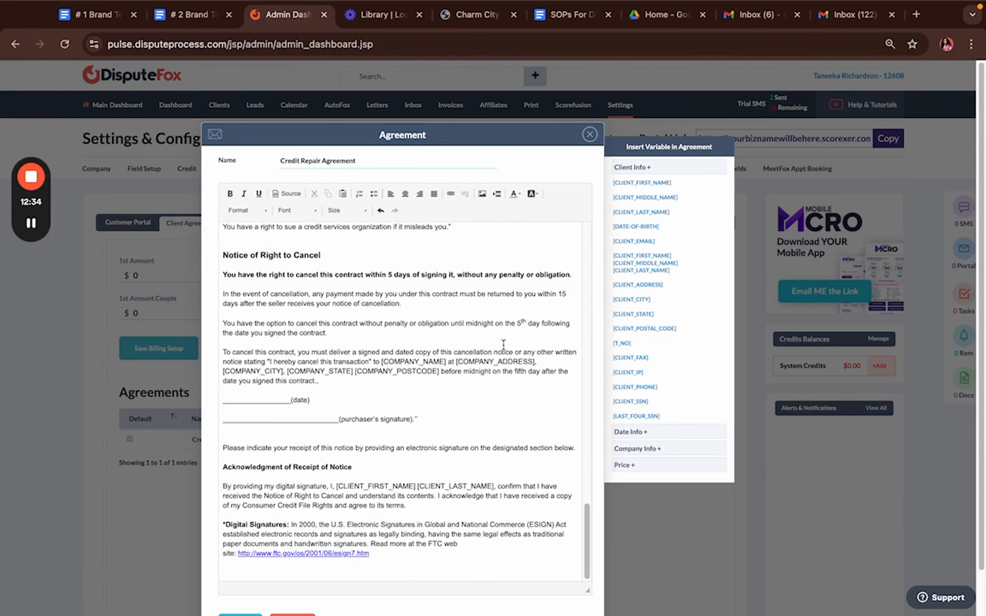
pyautogui.scroll(20, 504, 346)
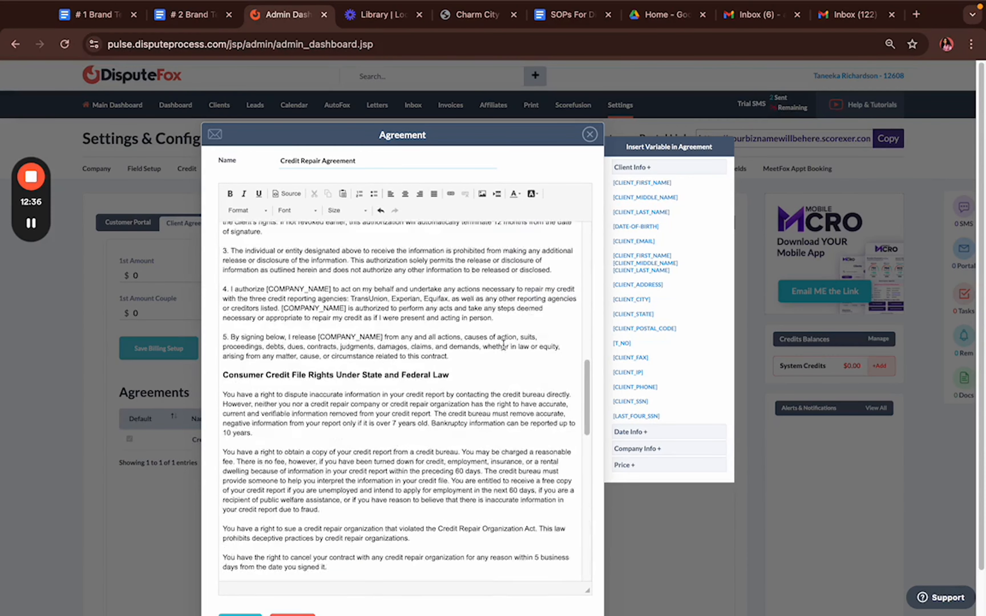
pyautogui.scroll(-8, 504, 346)
pyautogui.scroll(-4, 500, 342)
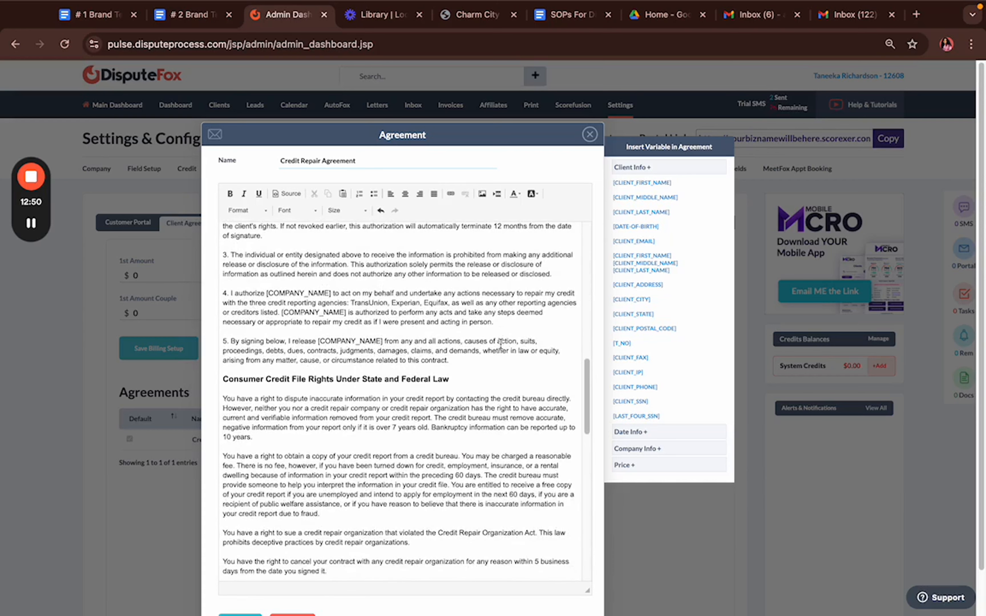
pyautogui.scroll(-5, 500, 343)
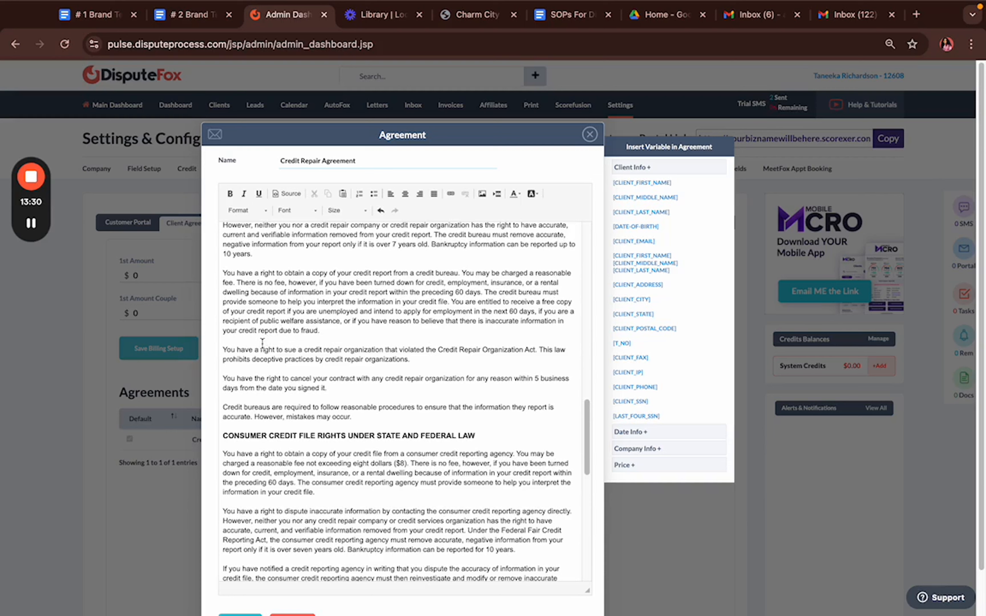
pyautogui.scroll(15, 301, 357)
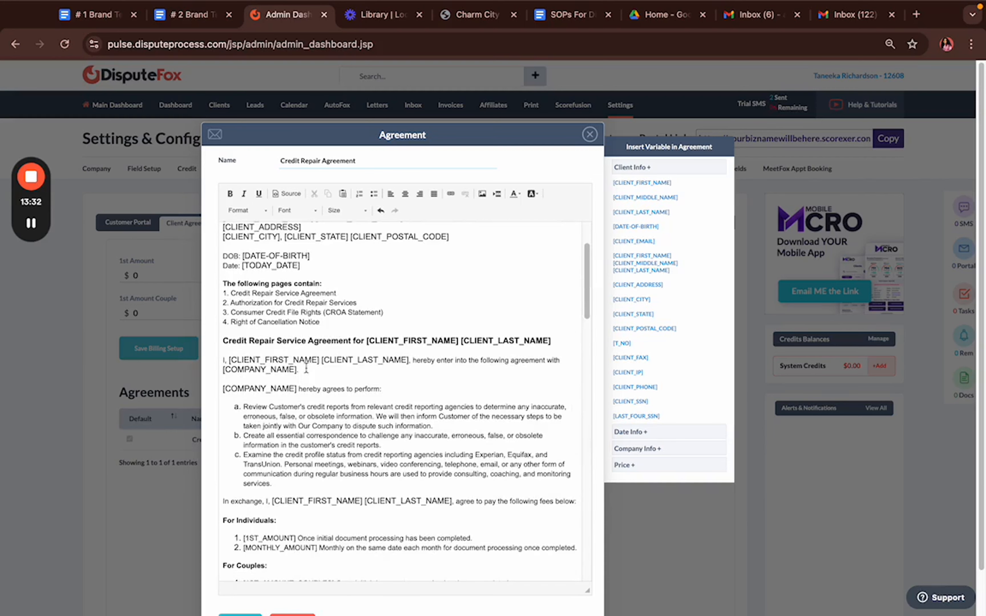
pyautogui.scroll(3, 306, 369)
pyautogui.scroll(-12, 310, 368)
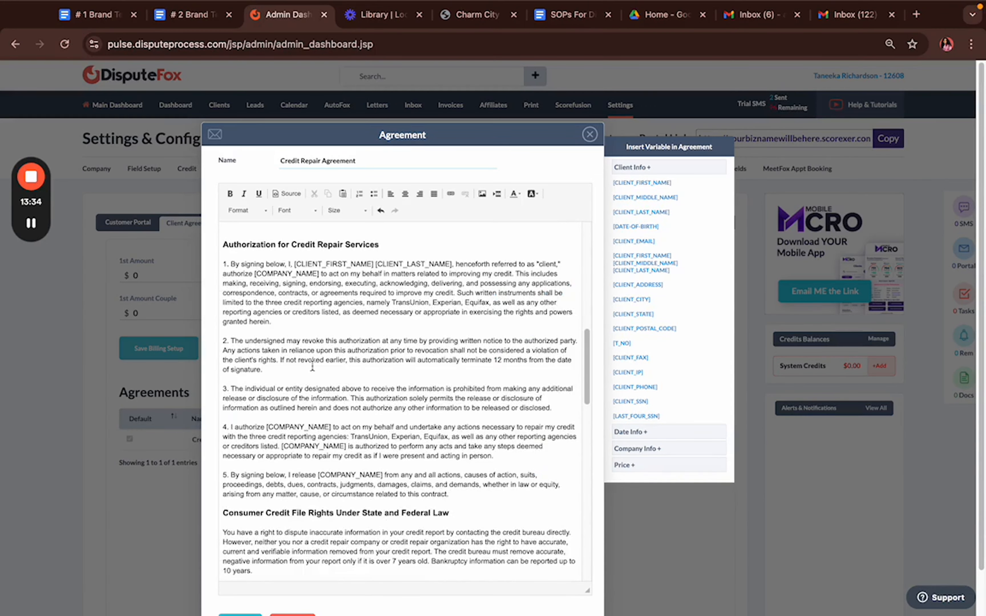
pyautogui.scroll(12, 303, 373)
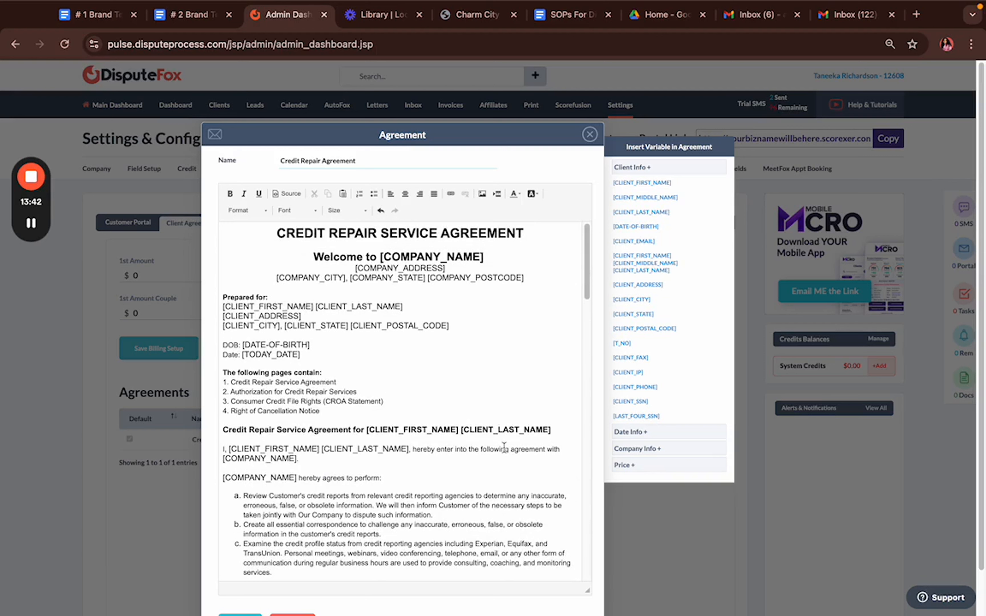
# Review the agreement's client variables, fee terms, cancellation notice and digital signature clause, and close it without saving
pyautogui.click(366, 369)
pyautogui.click(311, 308)
pyautogui.click(454, 468)
pyautogui.scroll(-15, 454, 468)
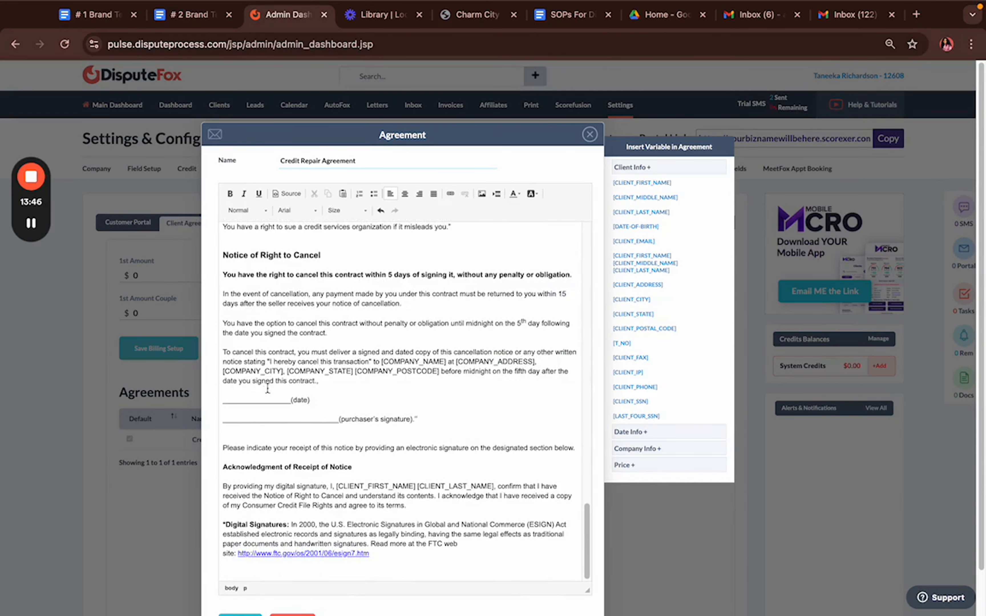
pyautogui.scroll(8, 379, 286)
pyautogui.scroll(8, 385, 316)
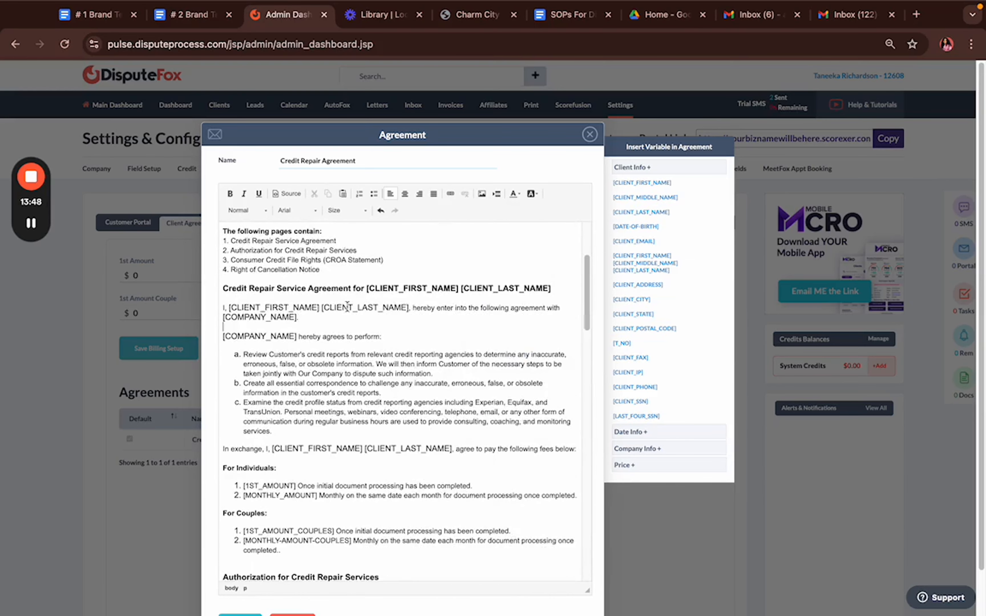
pyautogui.scroll(-2, 391, 334)
pyautogui.scroll(-10, 402, 340)
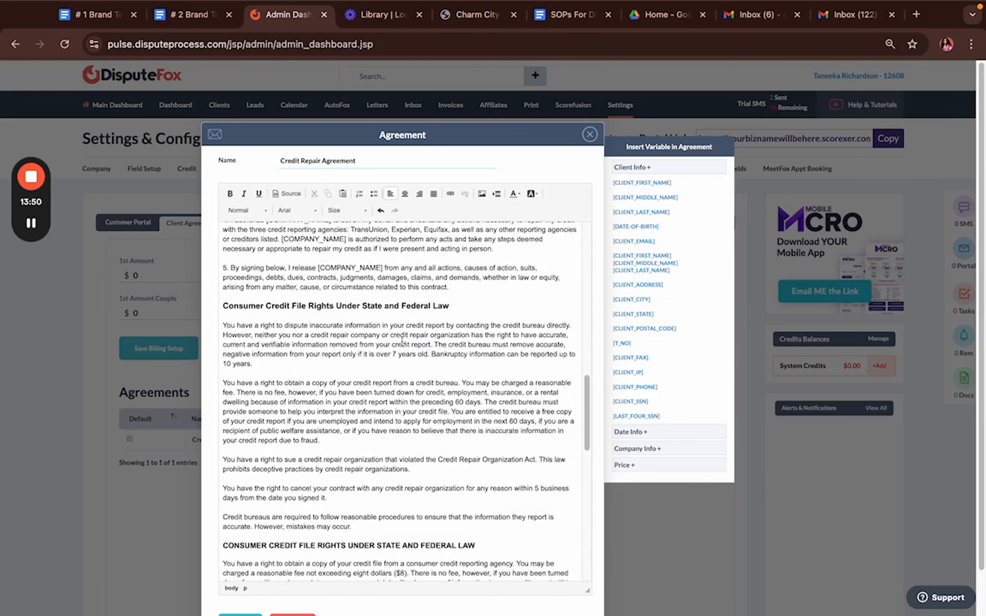
pyautogui.scroll(-10, 402, 342)
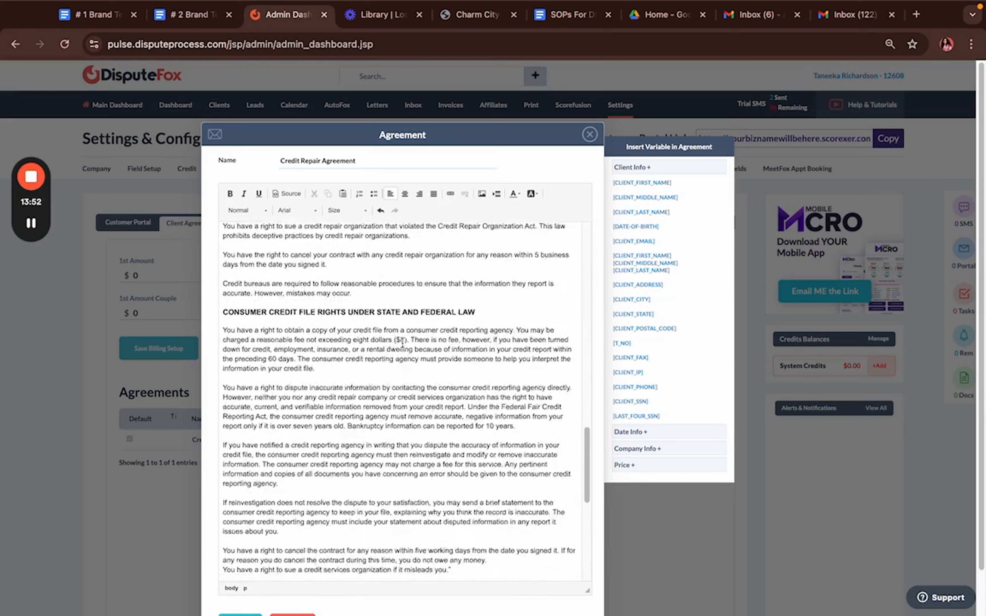
pyautogui.scroll(-3, 398, 344)
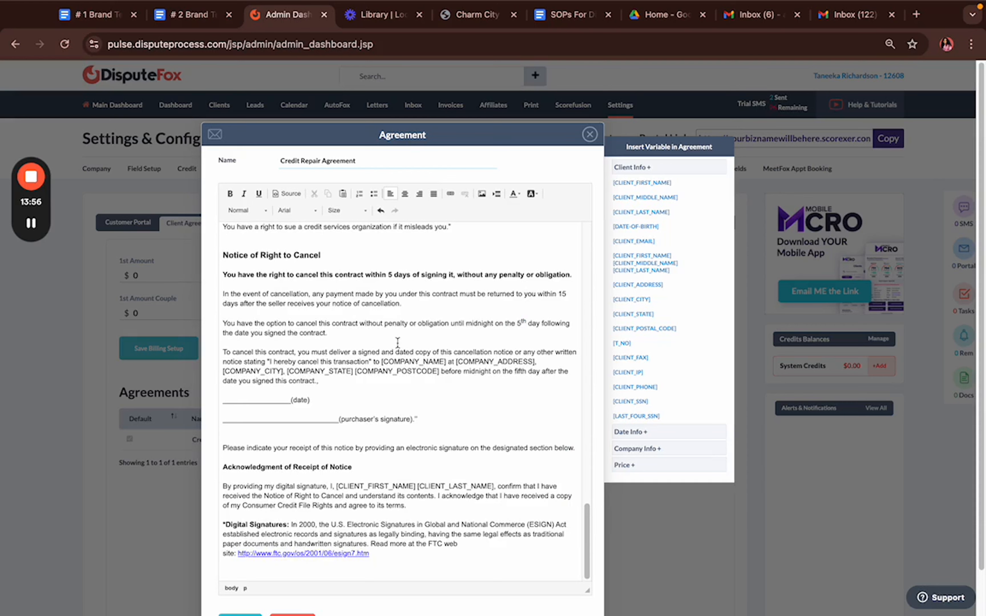
pyautogui.scroll(-1, 440, 434)
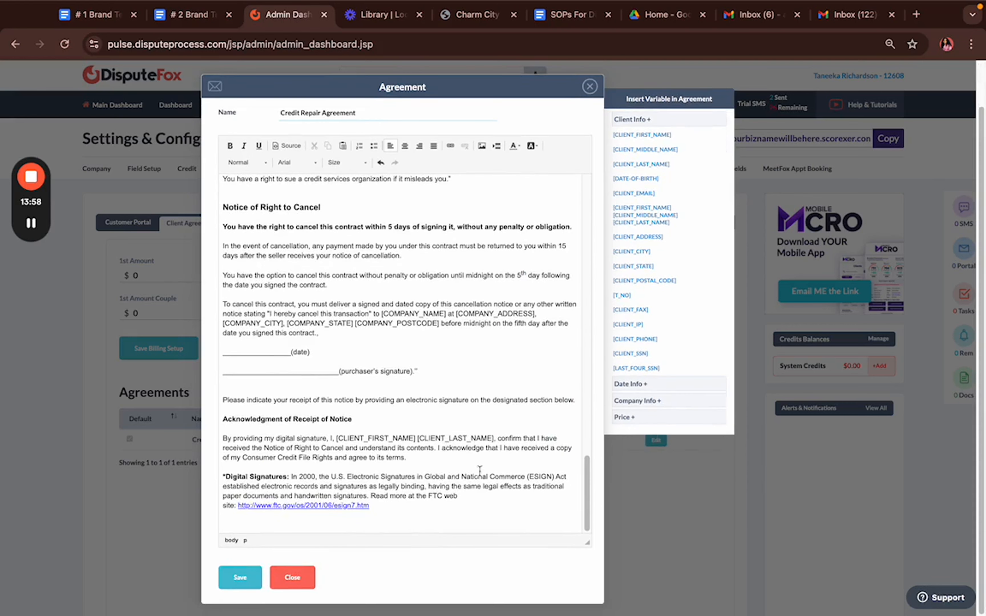
pyautogui.scroll(20, 468, 460)
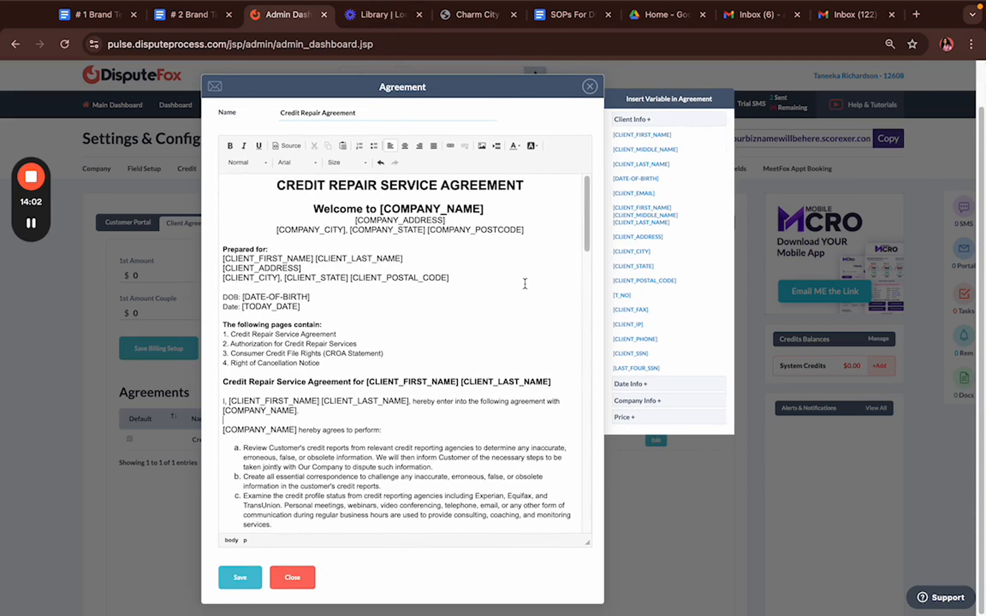
pyautogui.click(427, 385)
pyautogui.scroll(-10, 513, 335)
pyautogui.click(589, 86)
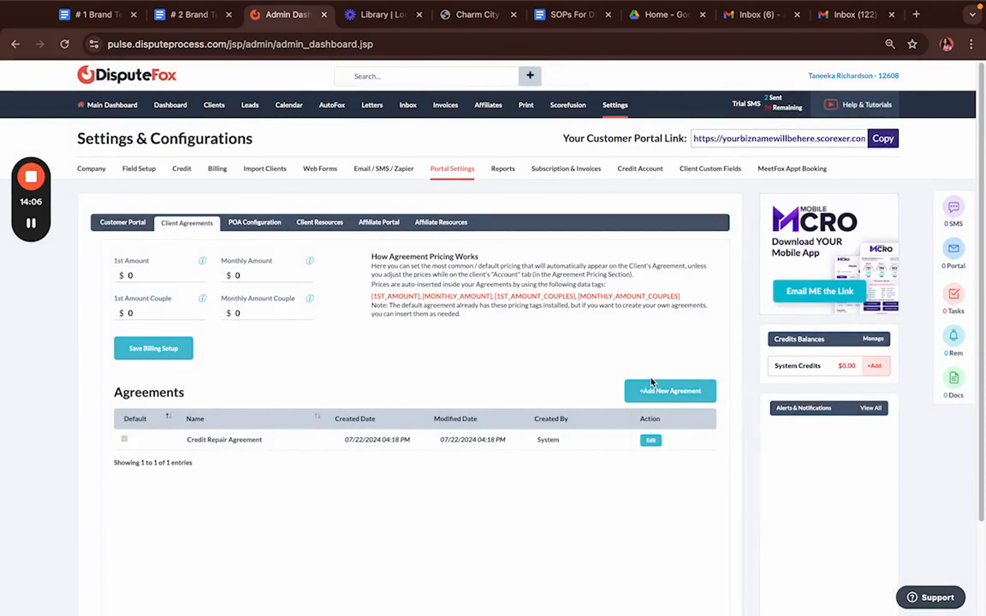
# Start a new agreement, insert the client first name and last name variables, and close it without saving
pyautogui.click(670, 390)
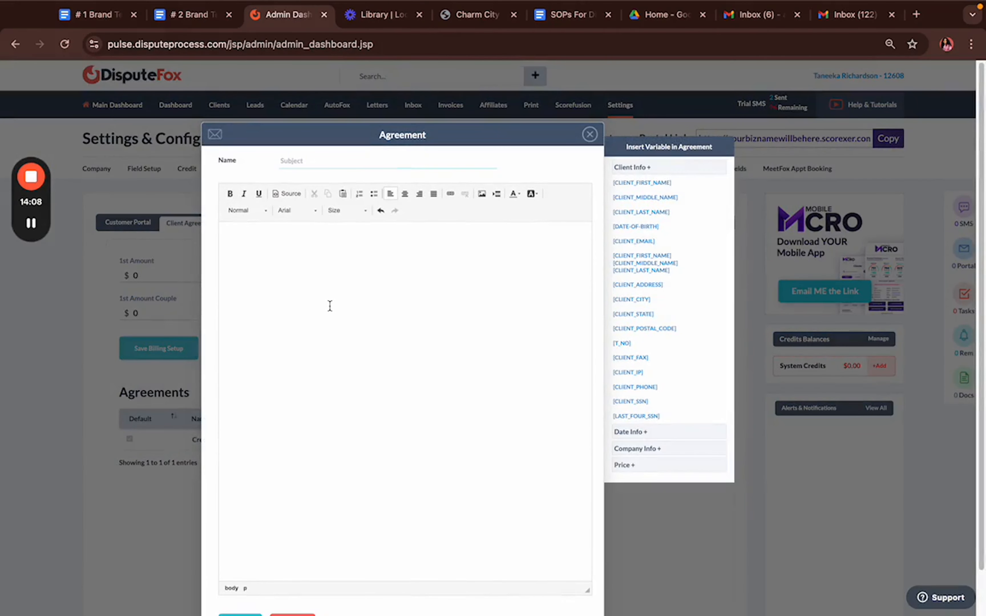
pyautogui.click(636, 184)
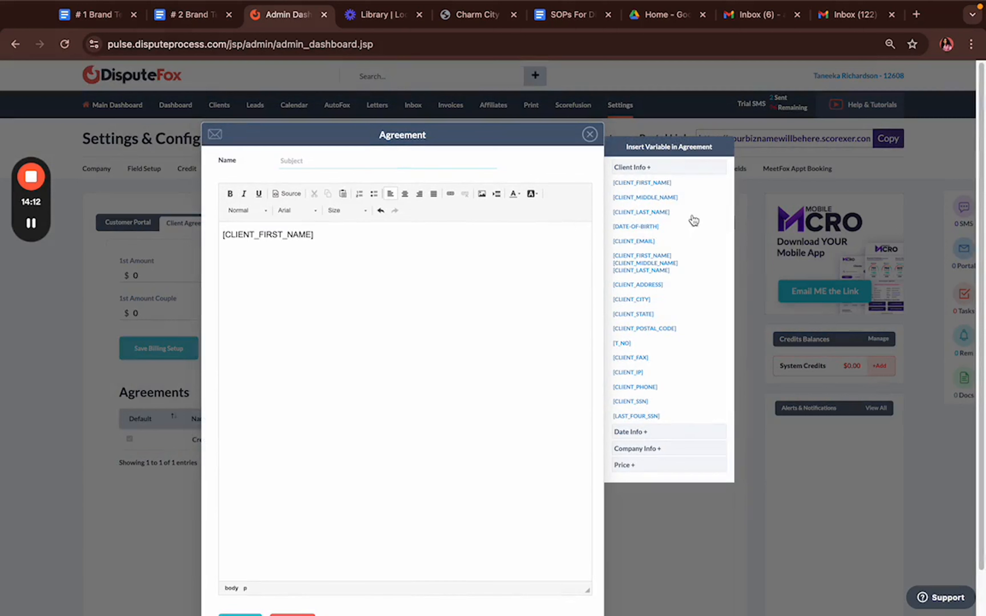
pyautogui.click(660, 213)
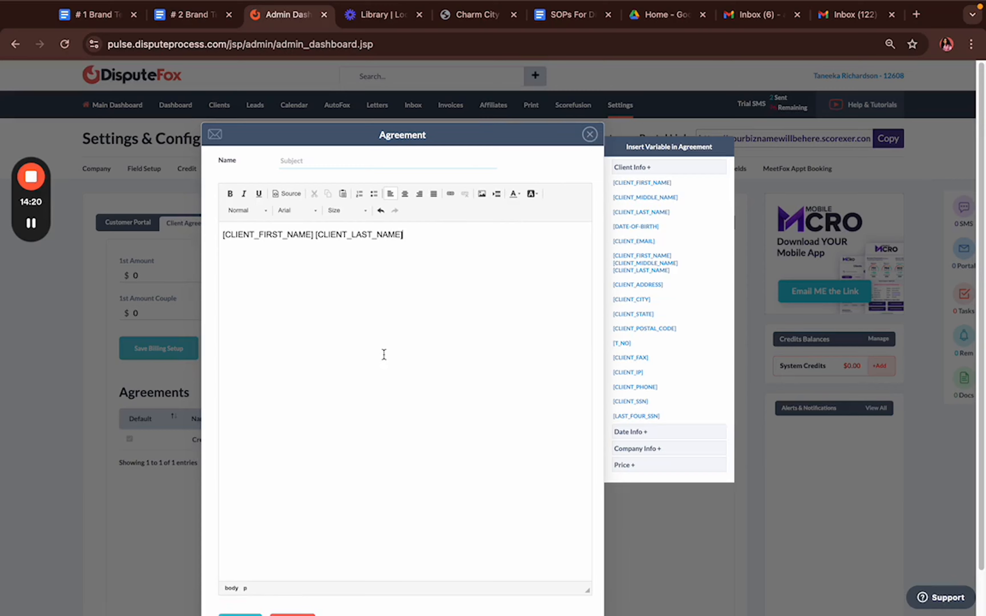
pyautogui.click(590, 134)
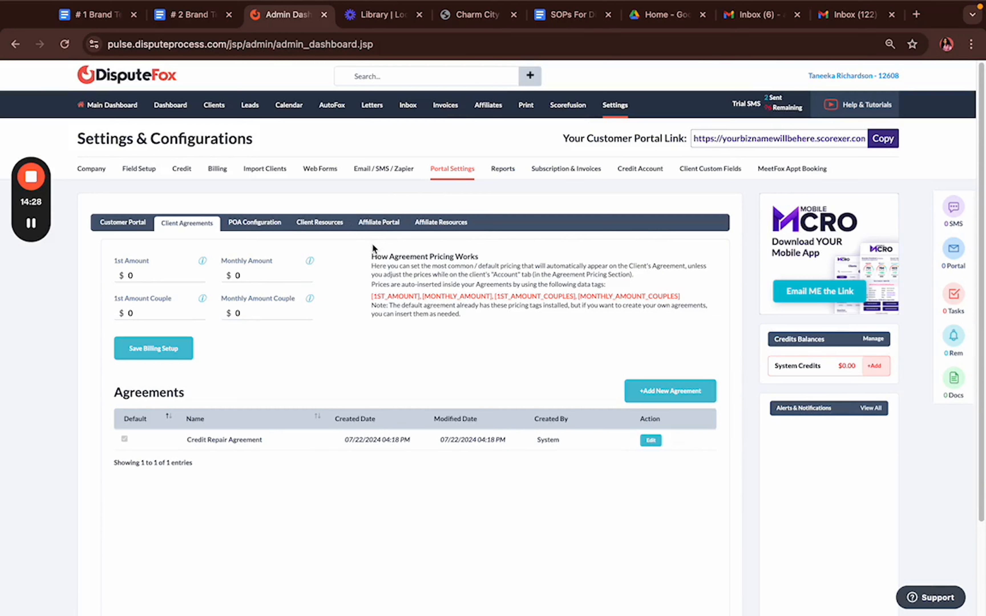
# Start another new agreement and show the date variables available for insertion
pyautogui.click(656, 397)
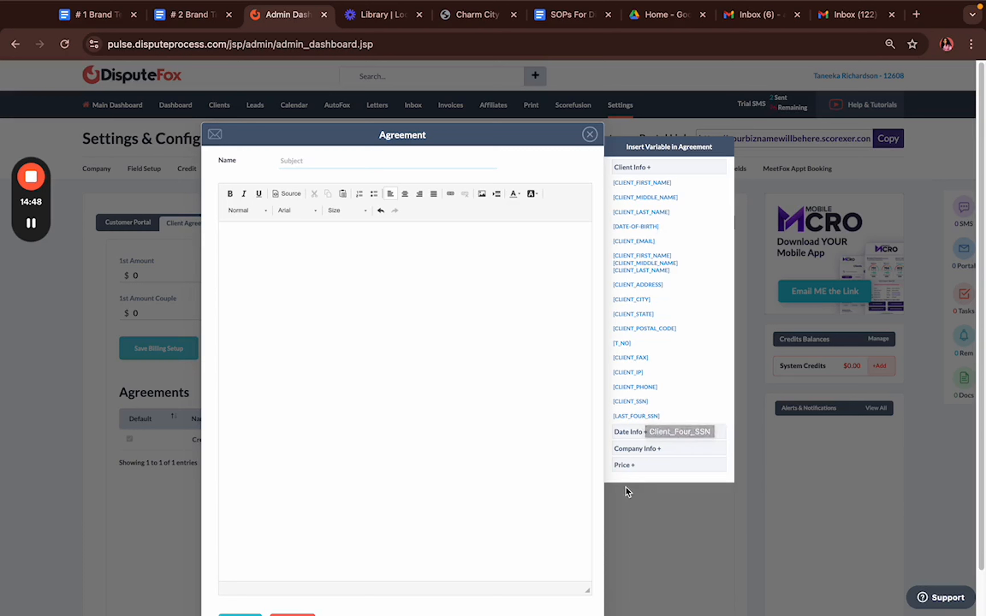
pyautogui.click(642, 433)
pyautogui.scroll(-2, 652, 449)
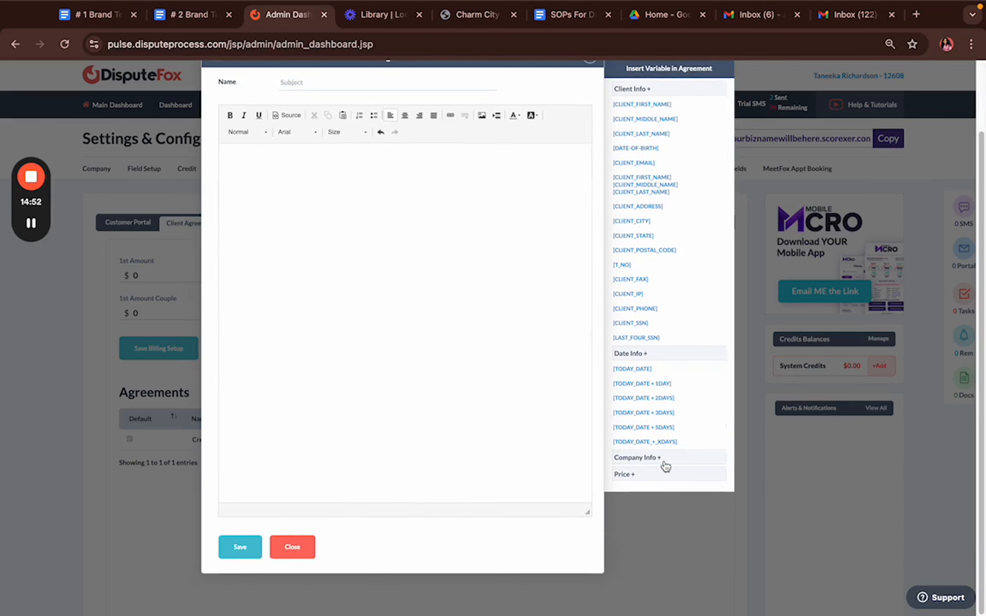
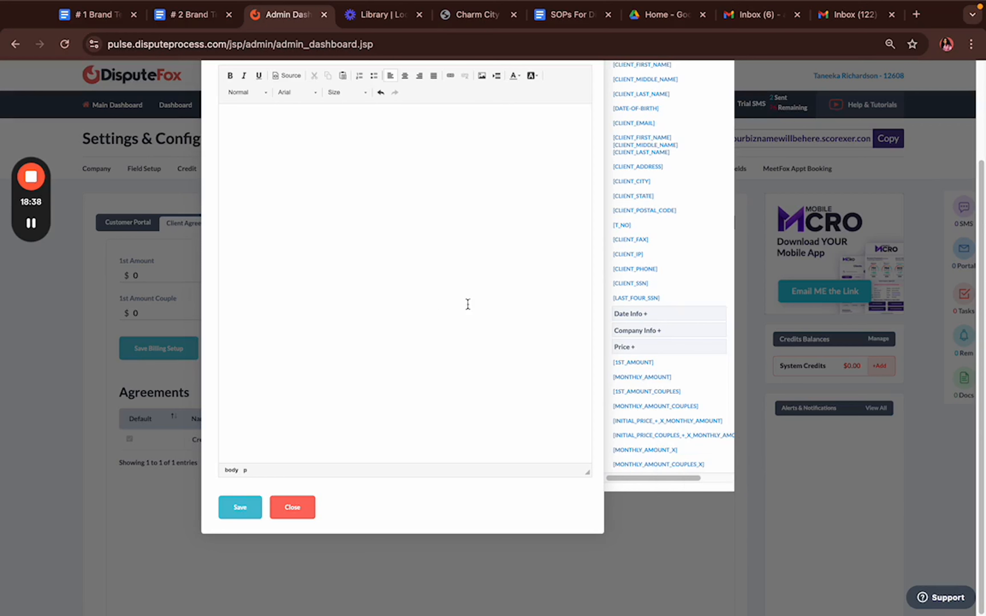
# Insert the [INITIAL_PRICE_+_X_MONTHLY_AMOUNT] variable into the agreement body and replace its X with 12
pyautogui.click(689, 422)
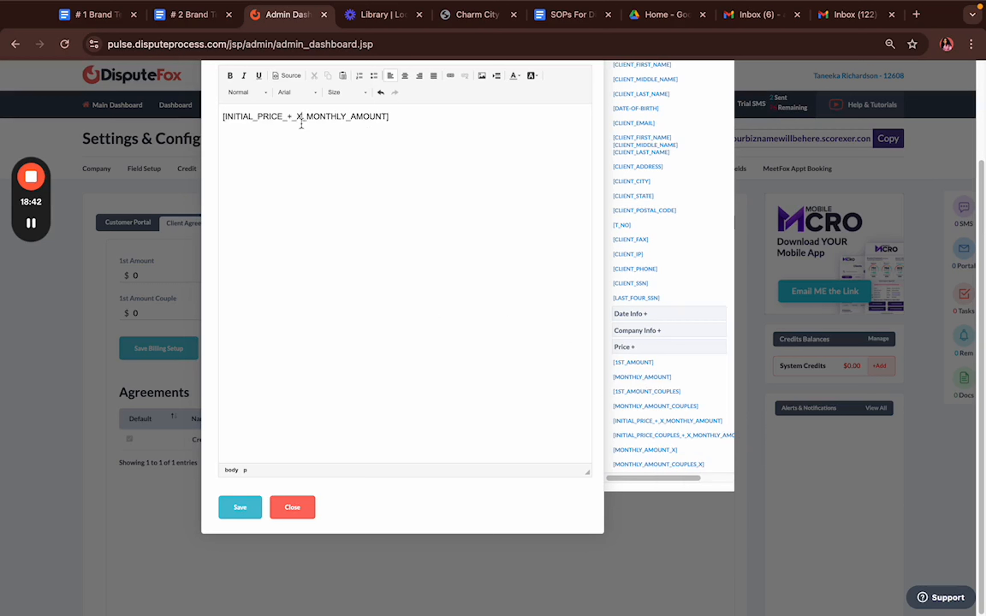
pyautogui.click(302, 133)
pyautogui.press('BackSpace')
pyautogui.write('12')
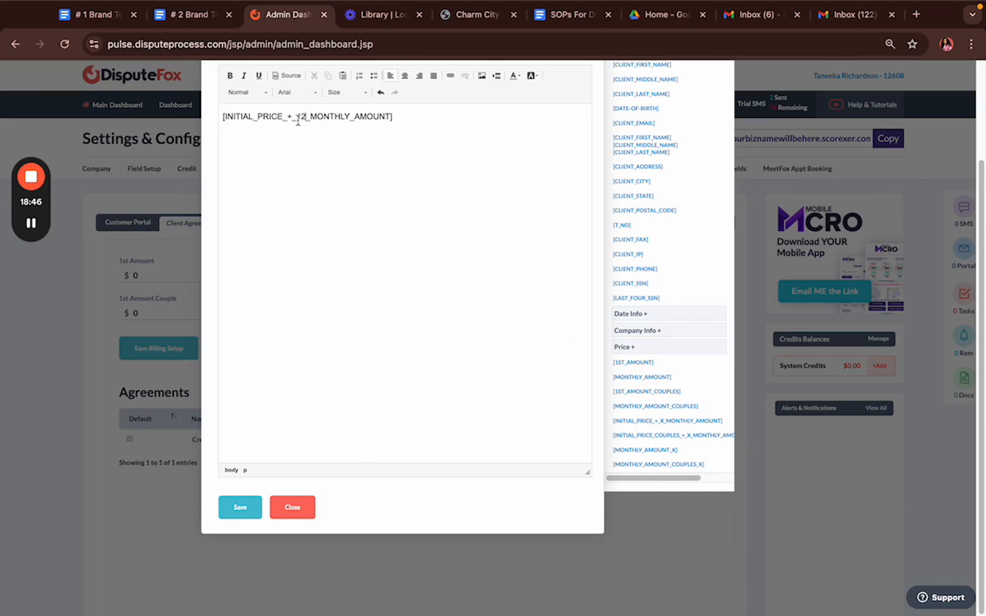
pyautogui.press('BackSpace')
pyautogui.press('BackSpace')
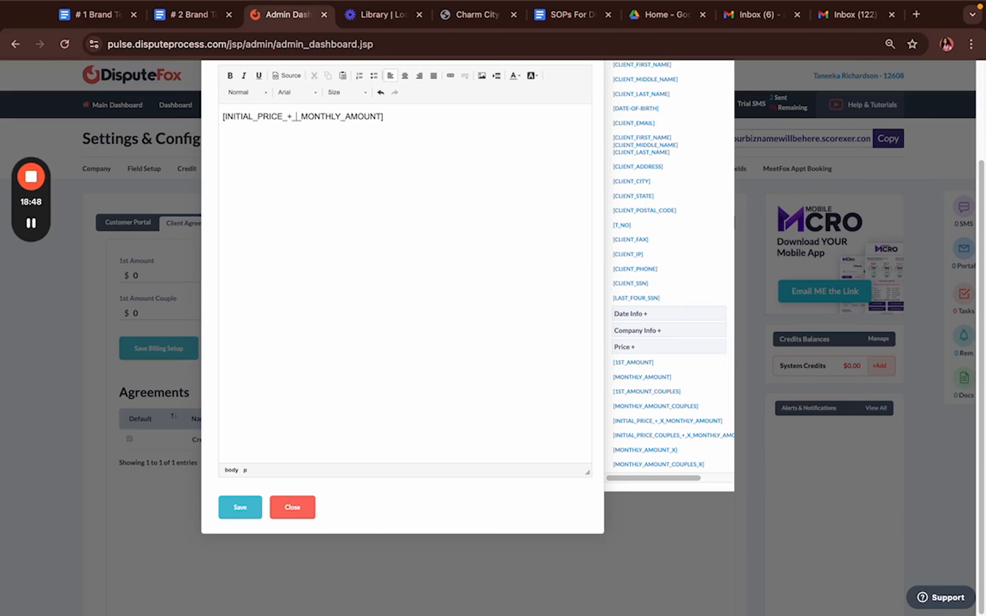
pyautogui.write('6')
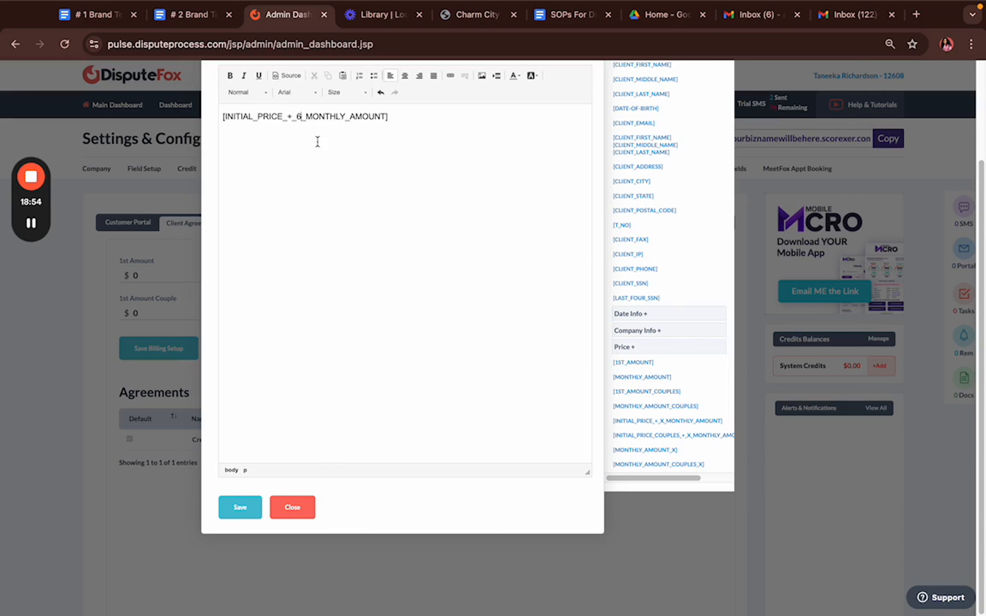
pyautogui.press('BackSpace')
pyautogui.write('12')
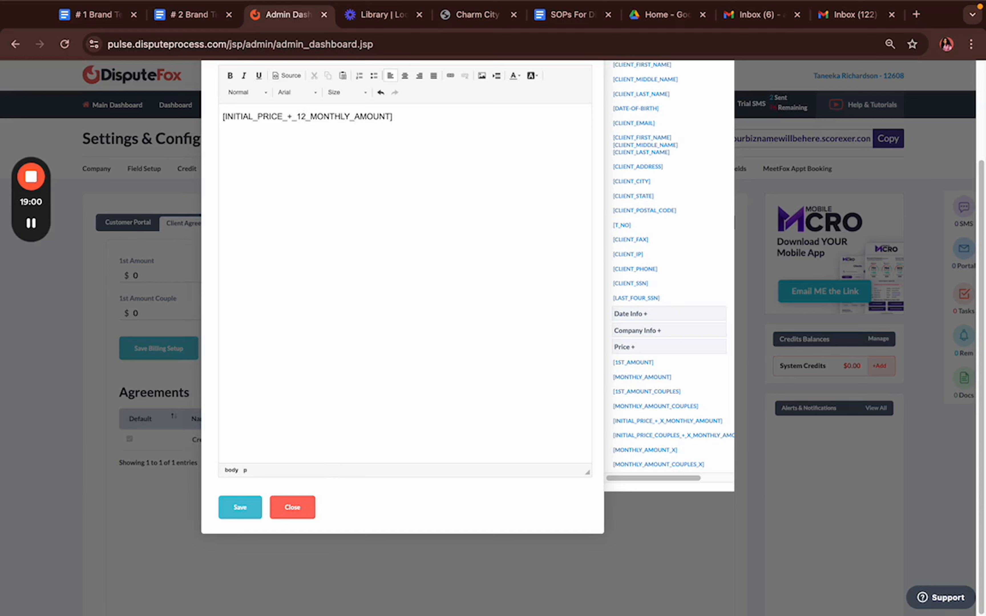
# Add ", is your estimated cost of services while in the program." after the price variable in the agreement body
pyautogui.scroll(3, 370, 253)
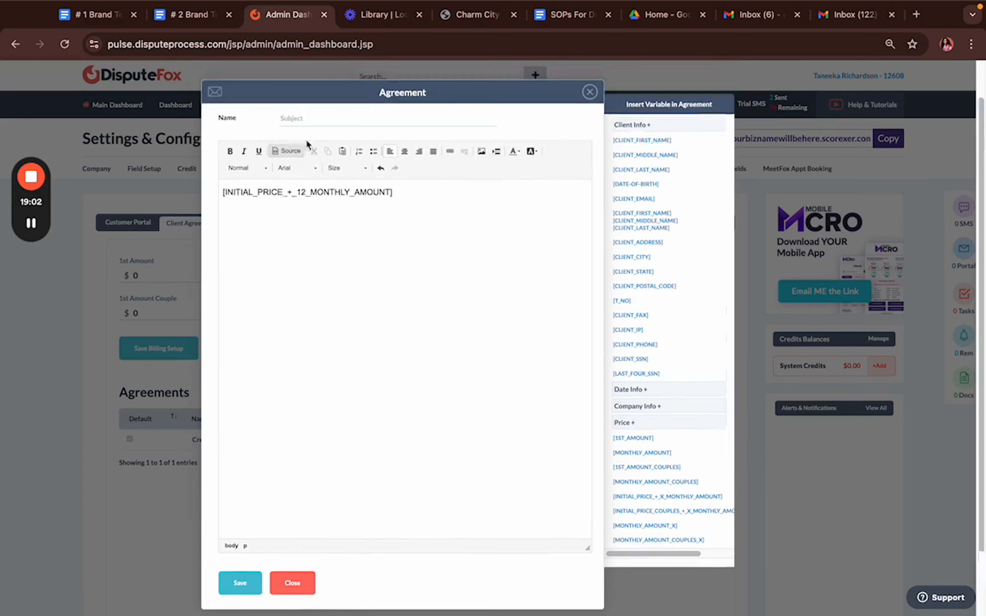
pyautogui.scroll(-2, 371, 252)
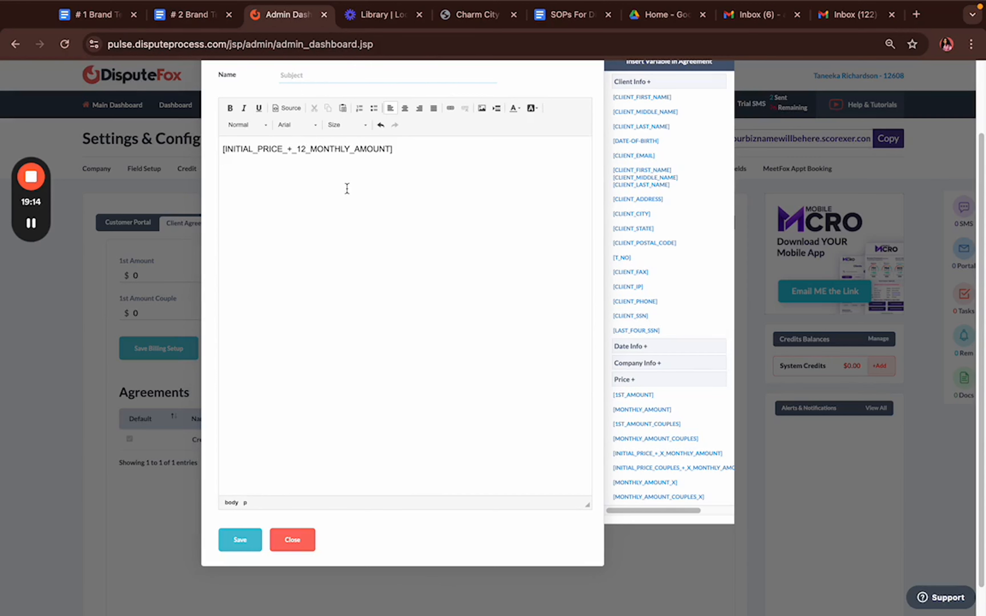
pyautogui.click(394, 150)
pyautogui.write(', is your estimated cost')
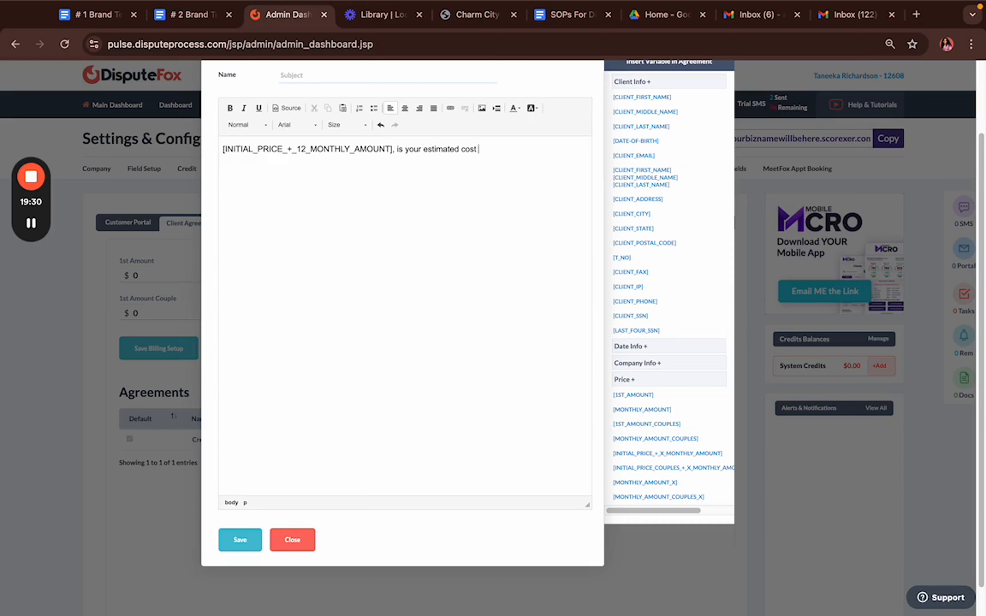
pyautogui.write('of srvices')
pyautogui.press('BackSpace')
pyautogui.press('BackSpace')
pyautogui.press('BackSpace')
pyautogui.press('BackSpace')
pyautogui.press('BackSpace')
pyautogui.press('BackSpace')
pyautogui.press('BackSpace')
pyautogui.press('BackSpace')
pyautogui.write('services while in the prog')
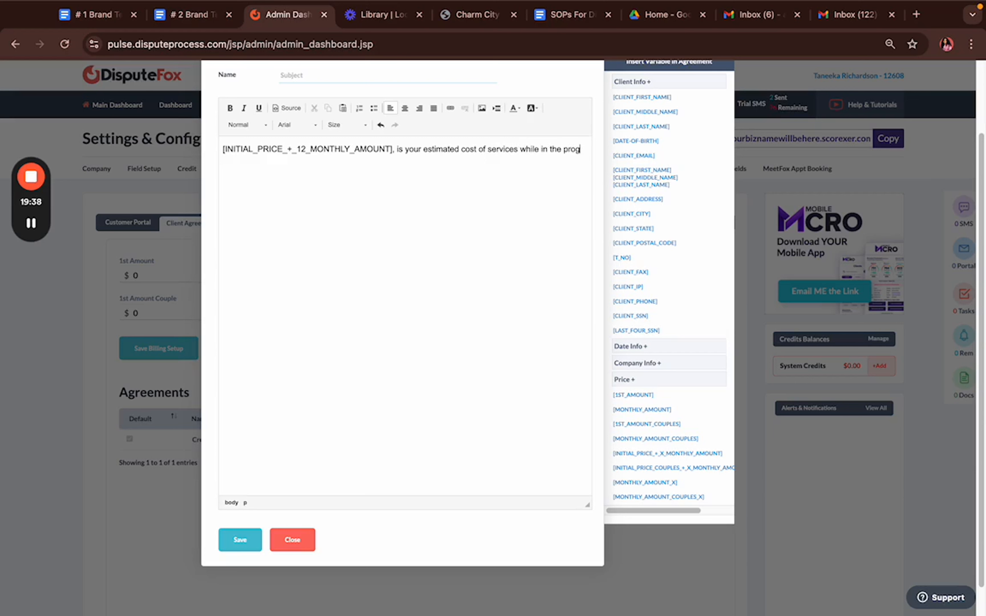
pyautogui.write('ram.')
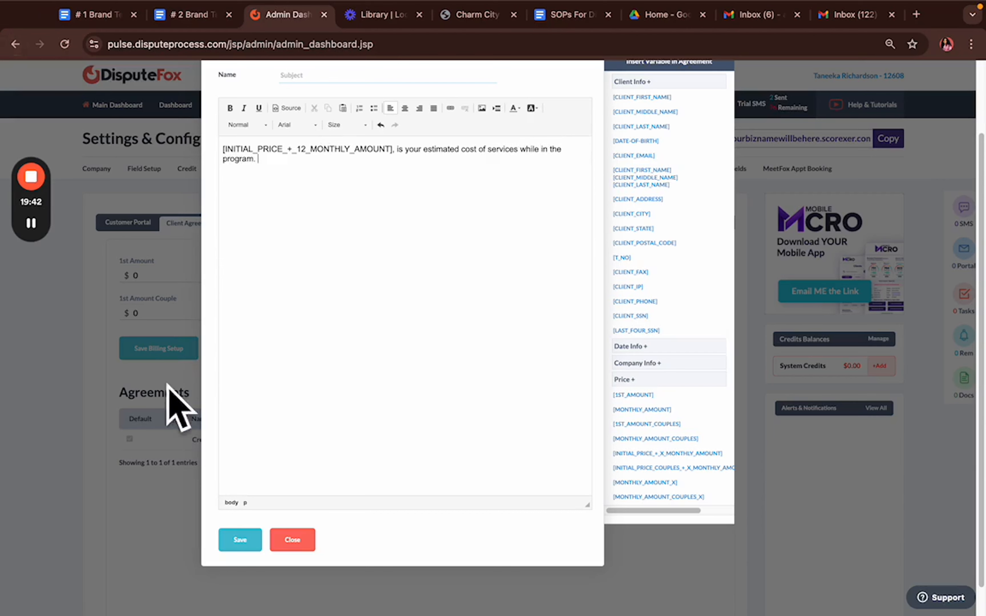
# Delete the whole estimated cost sentence from the agreement body
pyautogui.scroll(-1, 676, 473)
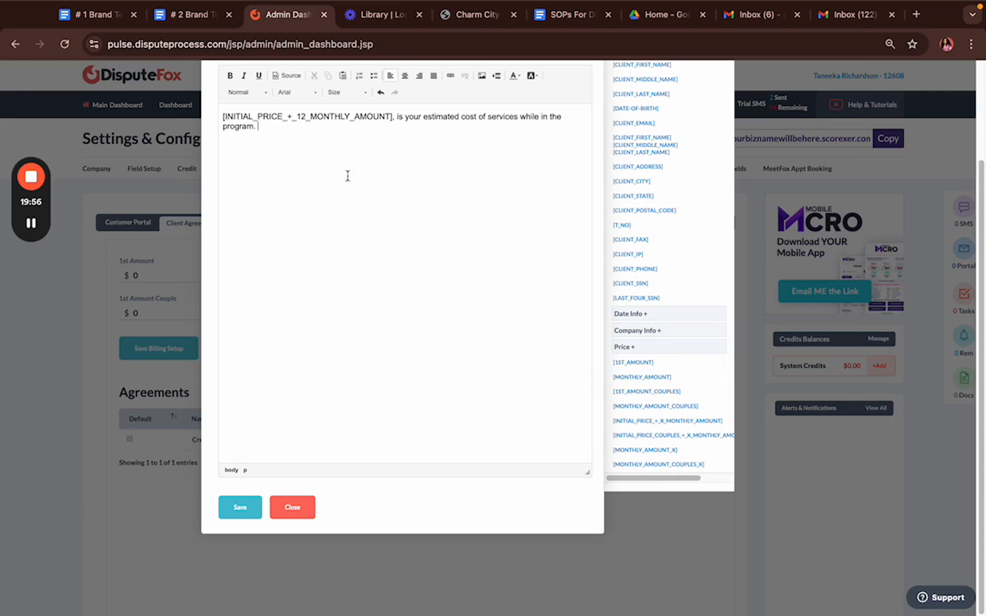
pyautogui.tripleClick(261, 127)
pyautogui.press('BackSpace')
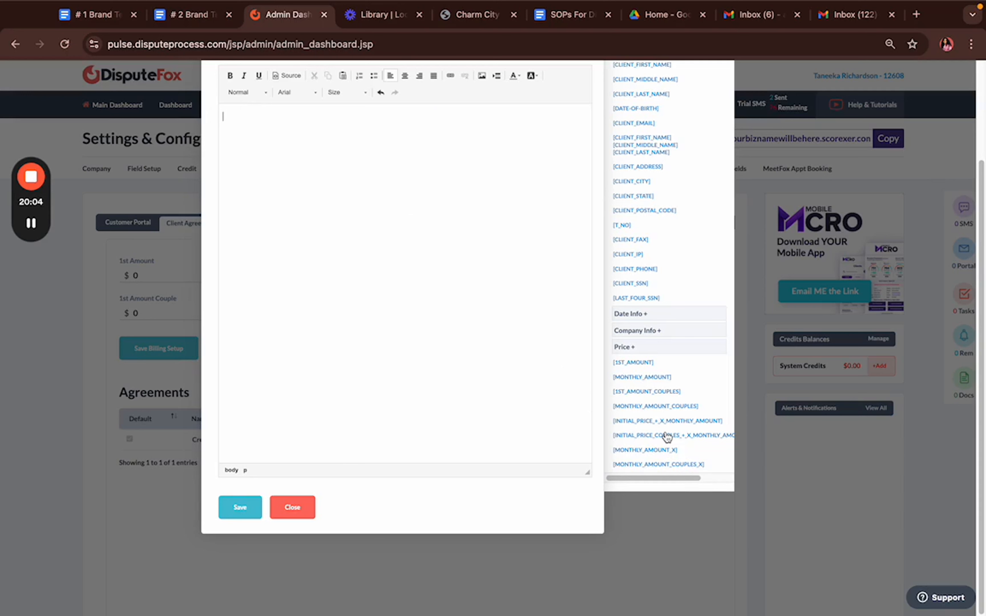
# Look over the client and price variables offered for the agreement, including the couples pricing ones
pyautogui.moveTo(667, 438)
pyautogui.click(326, 265)
pyautogui.scroll(3, 660, 266)
pyautogui.scroll(-3, 458, 266)
pyautogui.scroll(5, 622, 287)
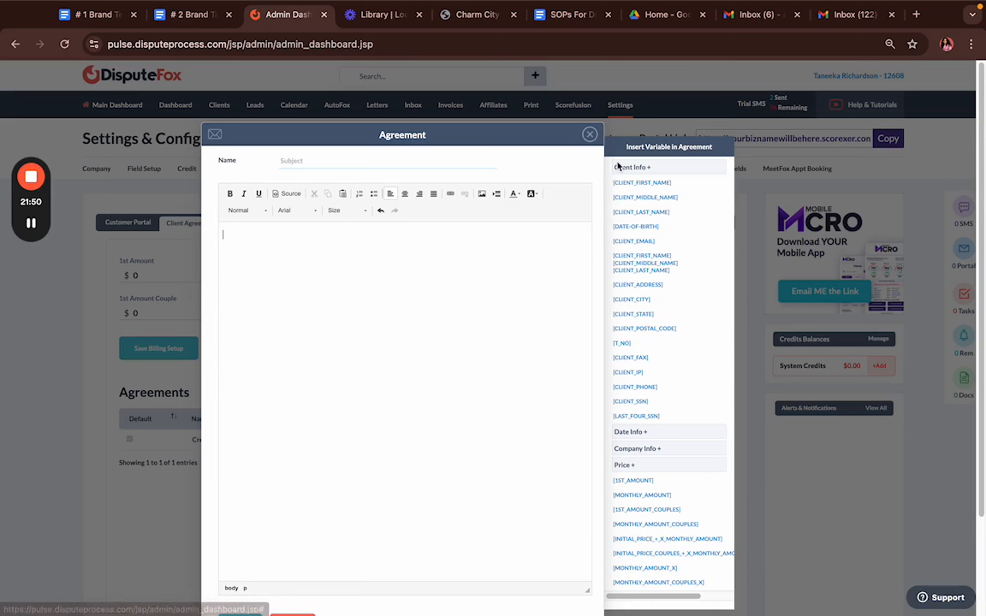
pyautogui.scroll(-3, 696, 308)
pyautogui.scroll(3, 332, 251)
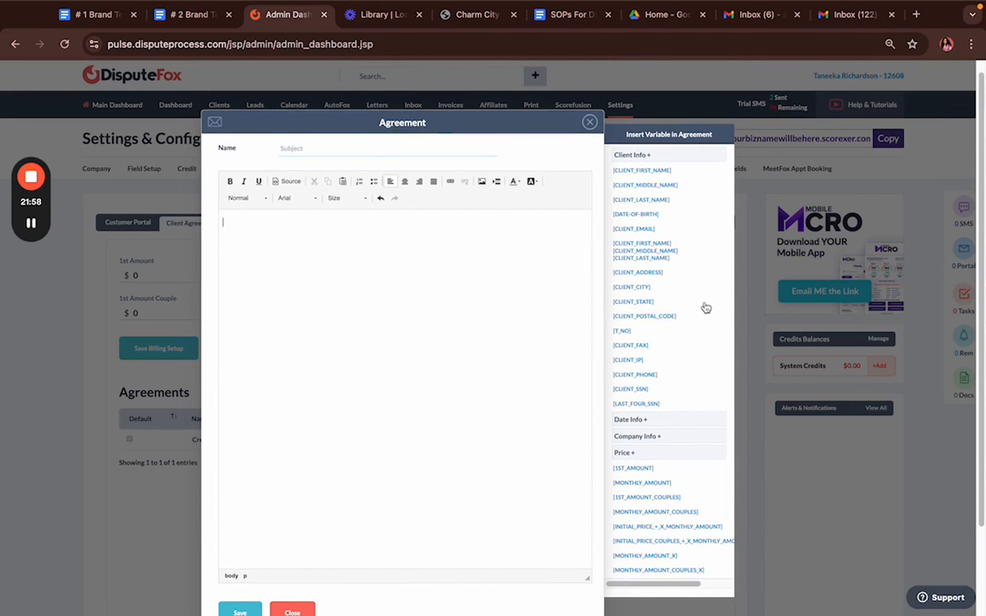
pyautogui.scroll(-3, 666, 467)
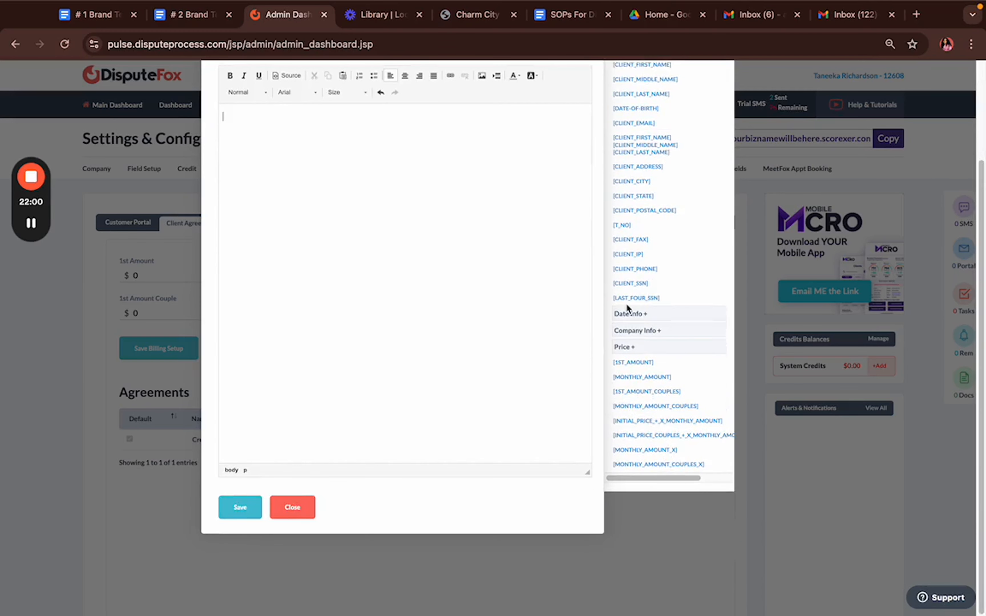
pyautogui.scroll(3, 622, 317)
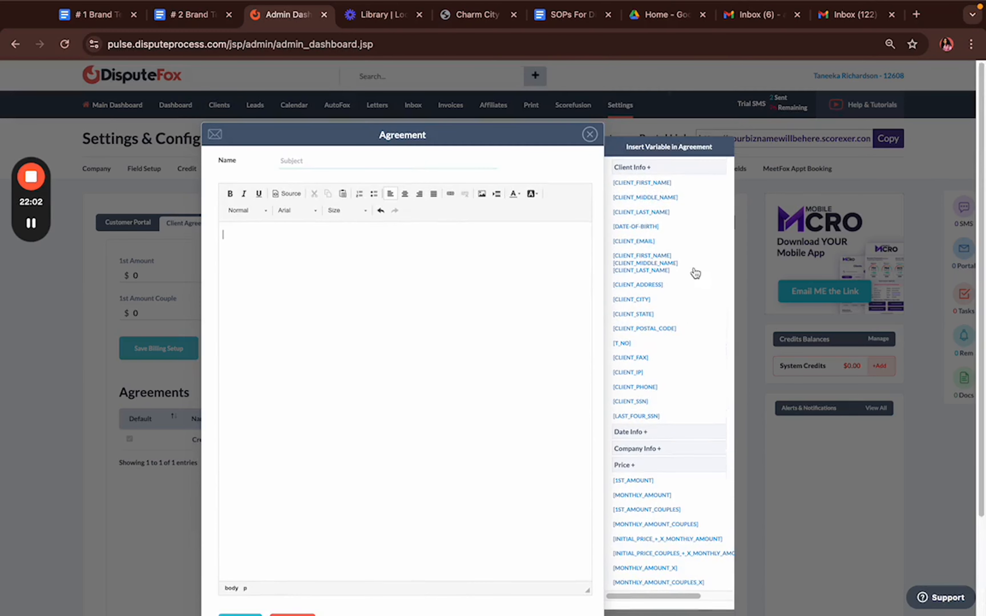
# Review the client, date and company variable groups of the new agreement and close it without saving
pyautogui.click(640, 167)
pyautogui.click(652, 214)
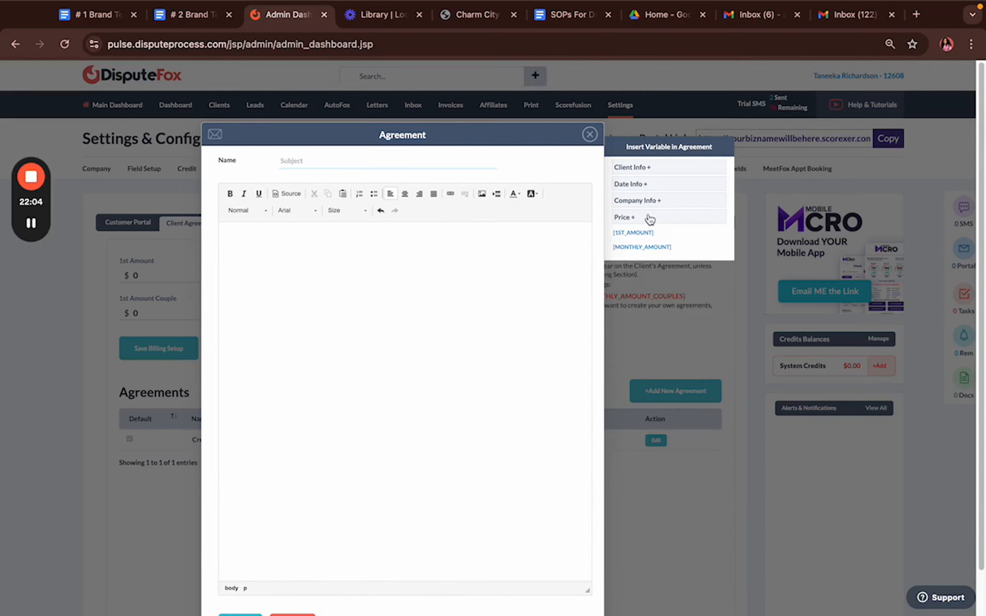
pyautogui.click(648, 172)
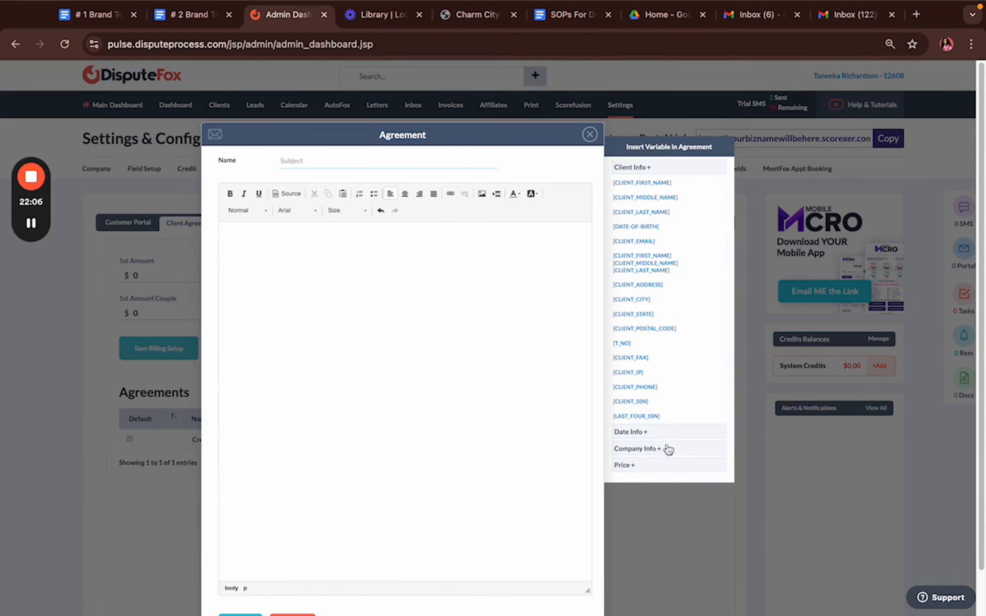
pyautogui.click(642, 426)
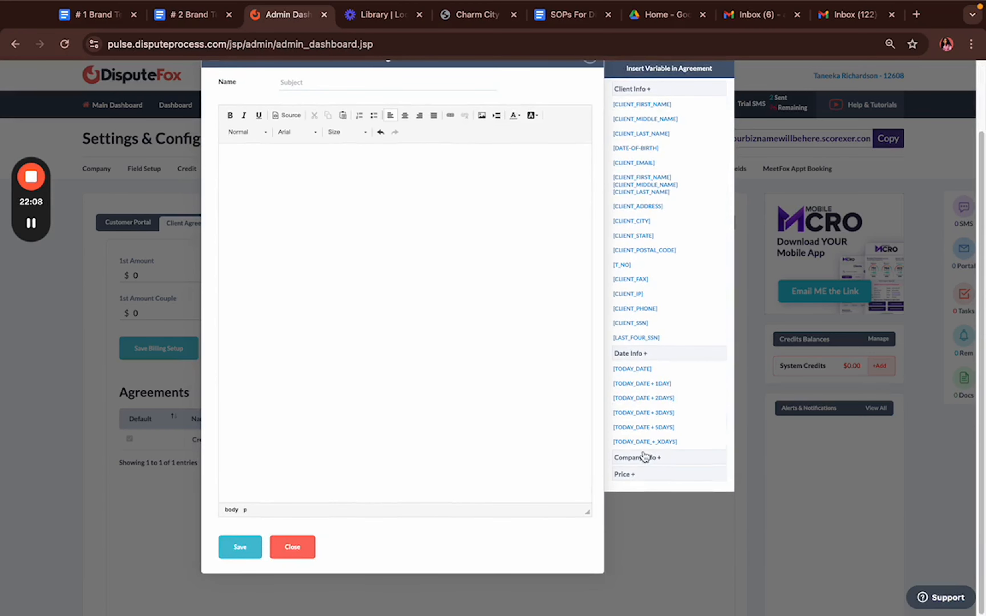
pyautogui.click(646, 457)
pyautogui.click(351, 255)
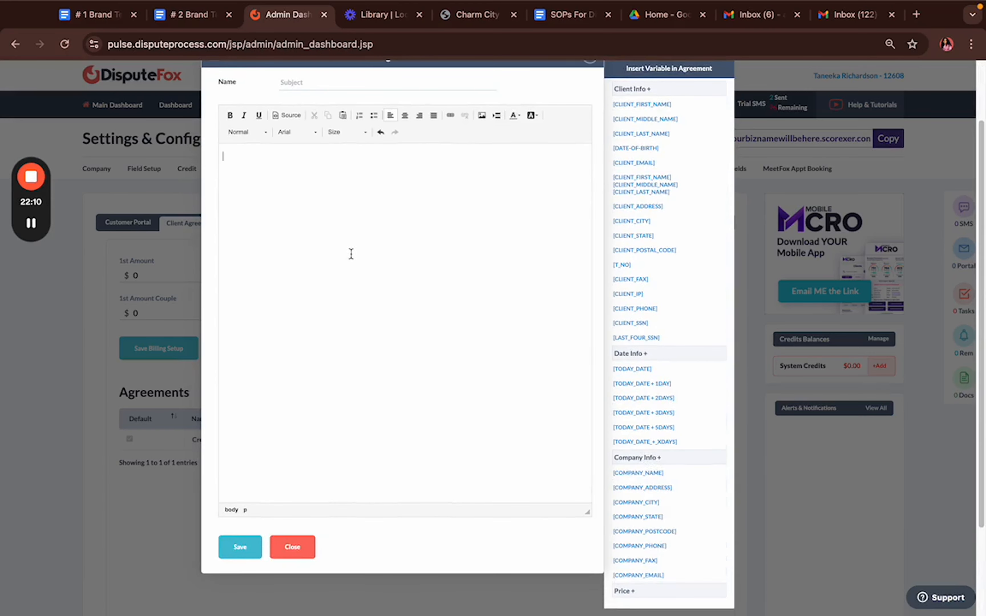
pyautogui.scroll(2, 653, 260)
pyautogui.scroll(-5, 653, 260)
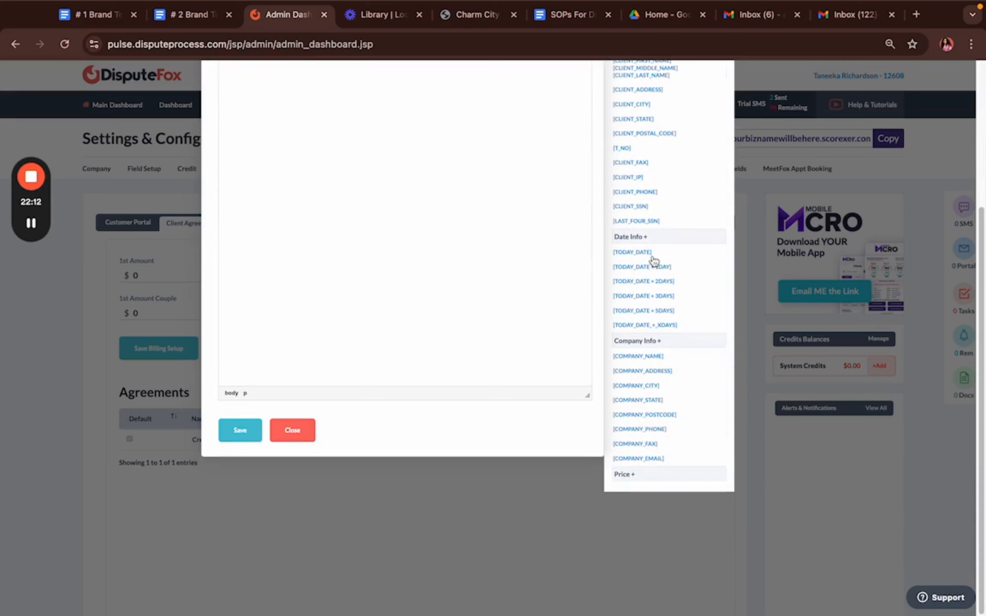
pyautogui.scroll(5, 652, 256)
pyautogui.click(591, 135)
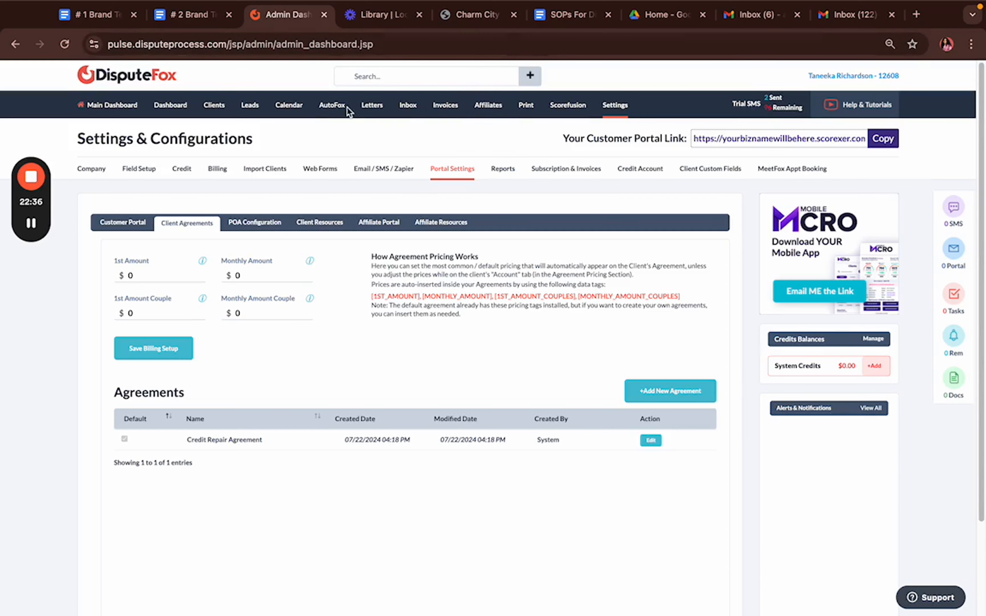
# View the AutoFox campaign page, and open the Partner Sign Up Form from the custom web forms in the settings
pyautogui.click(337, 109)
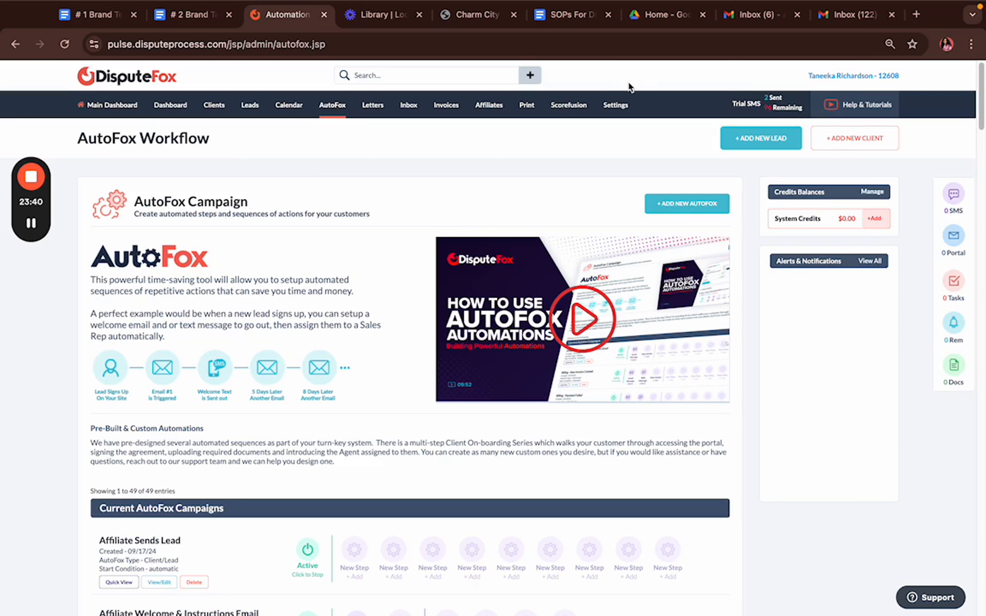
pyautogui.click(617, 108)
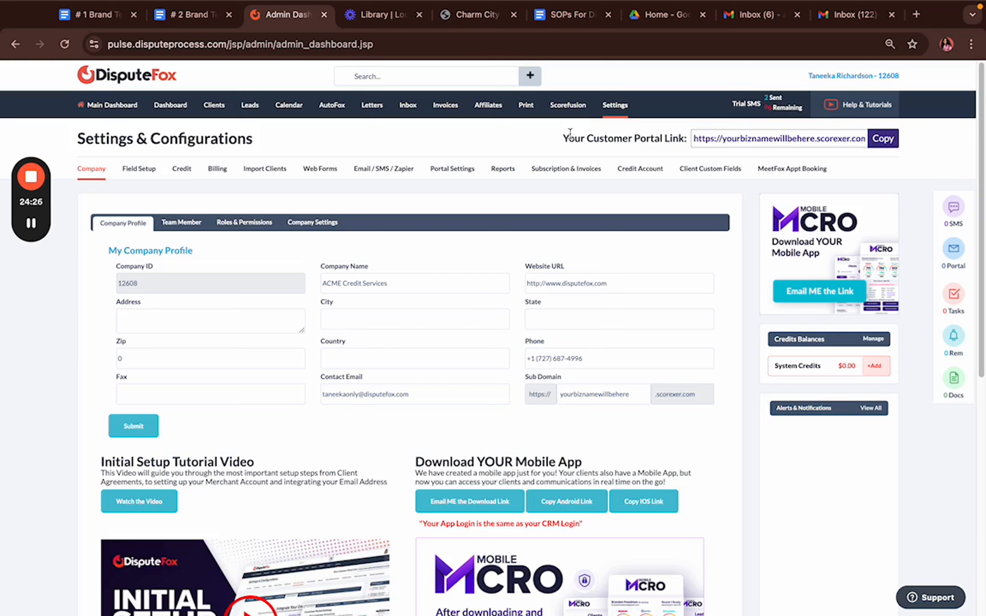
pyautogui.click(321, 171)
pyautogui.scroll(-3, 324, 175)
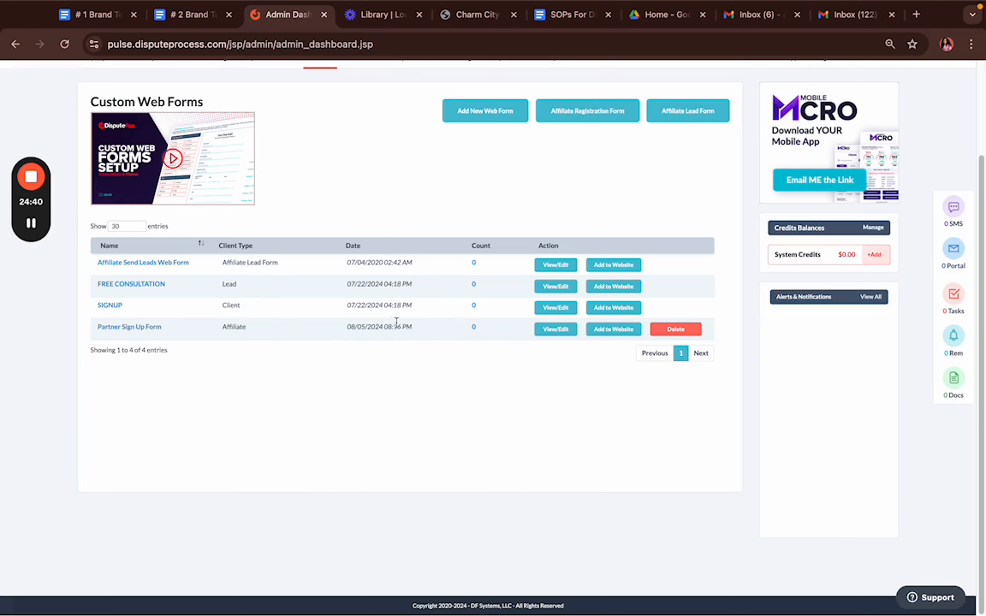
pyautogui.click(616, 328)
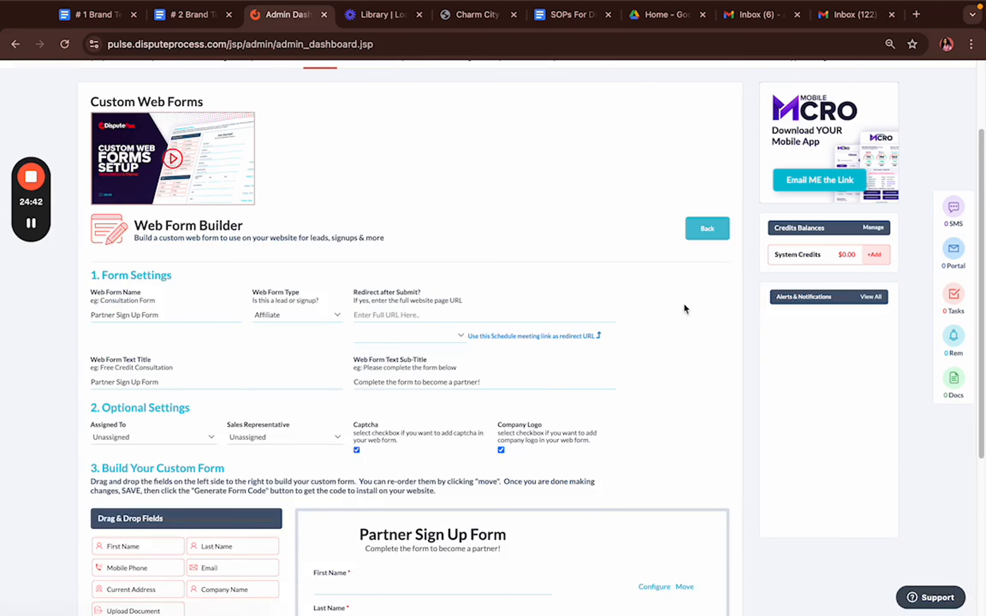
# Review the Partner Sign Up Form's form settings, optional settings and custom form fields
pyautogui.scroll(-6, 436, 373)
pyautogui.scroll(6, 436, 373)
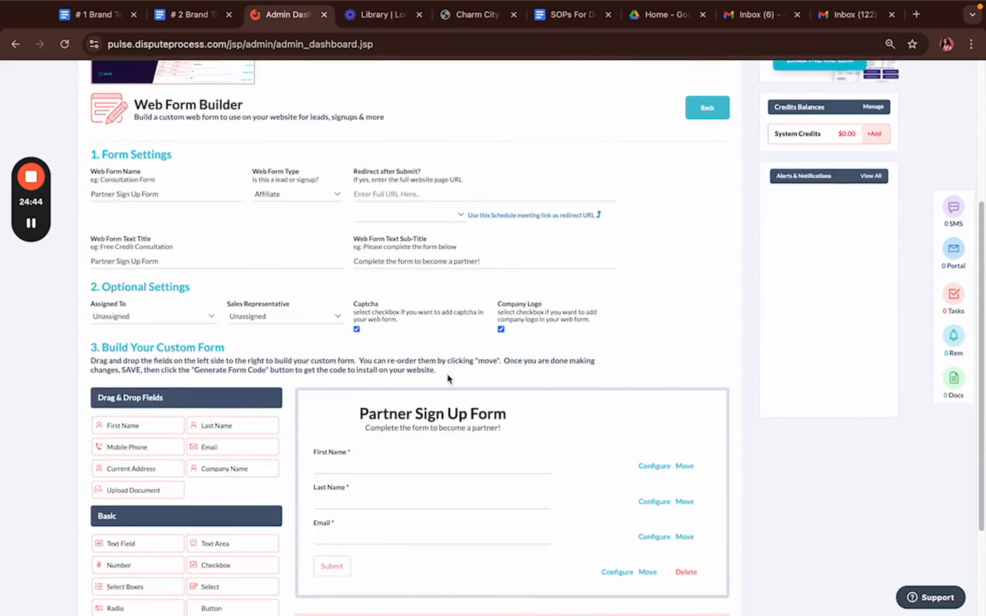
pyautogui.scroll(-6, 458, 403)
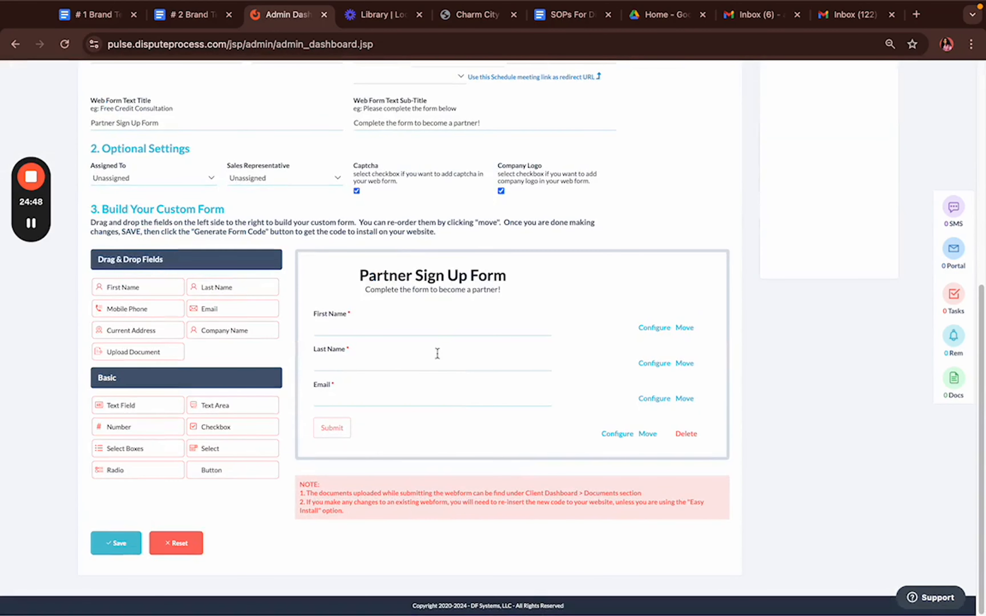
# Recheck the Partner Sign Up Form's settings and fields, save the form, and close its form code options
pyautogui.scroll(6, 451, 361)
pyautogui.scroll(-6, 482, 286)
pyautogui.scroll(6, 572, 301)
pyautogui.scroll(-6, 593, 252)
pyautogui.scroll(6, 593, 252)
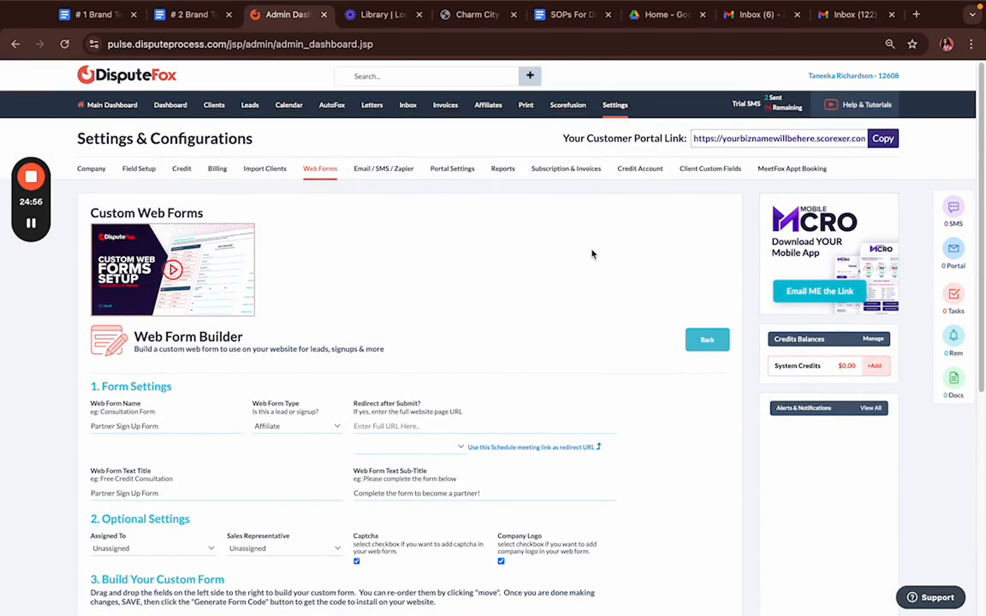
pyautogui.scroll(-8, 593, 254)
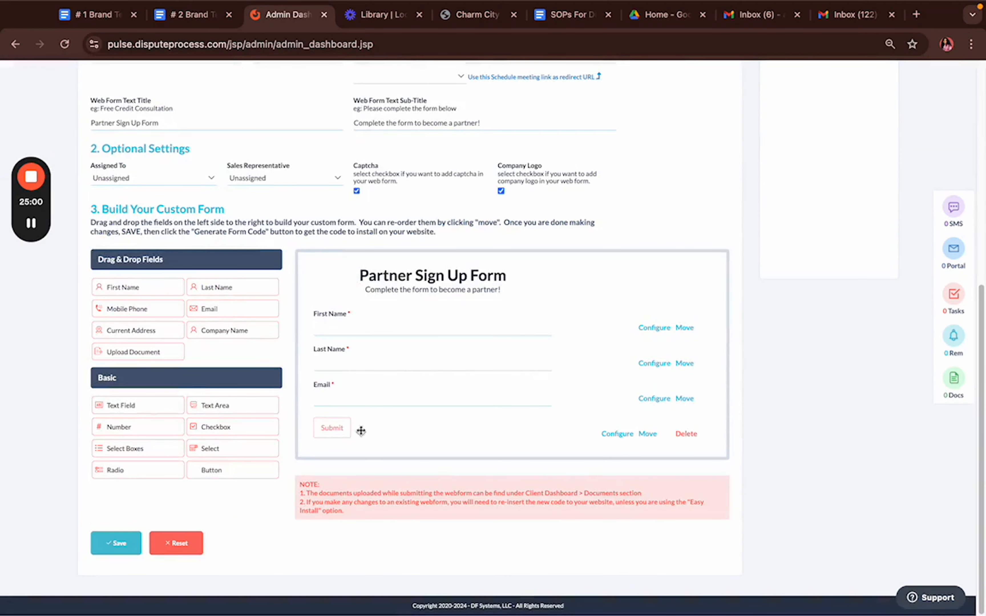
pyautogui.scroll(8, 693, 318)
pyautogui.scroll(-6, 639, 345)
pyautogui.click(116, 548)
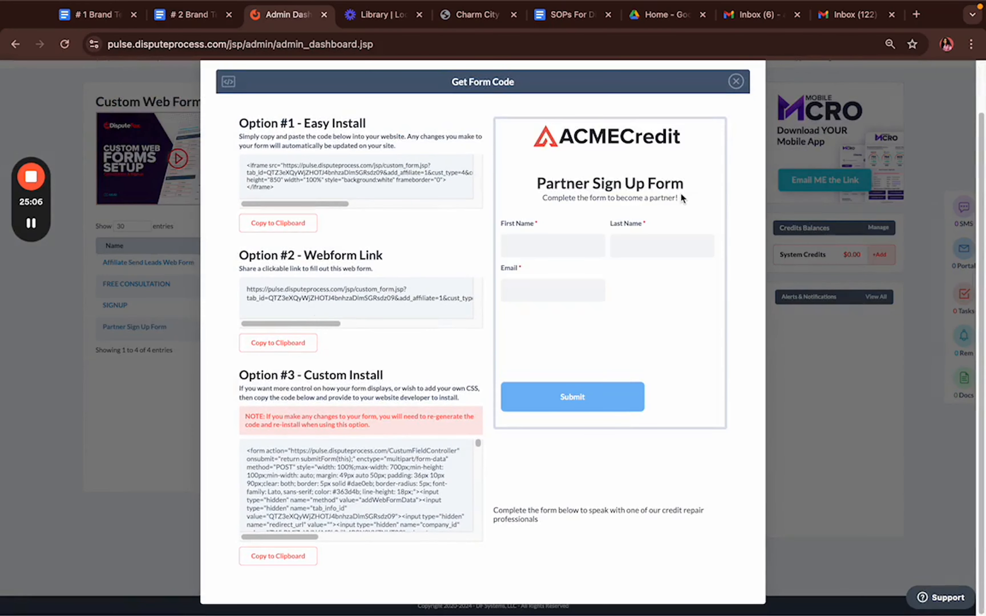
pyautogui.click(736, 82)
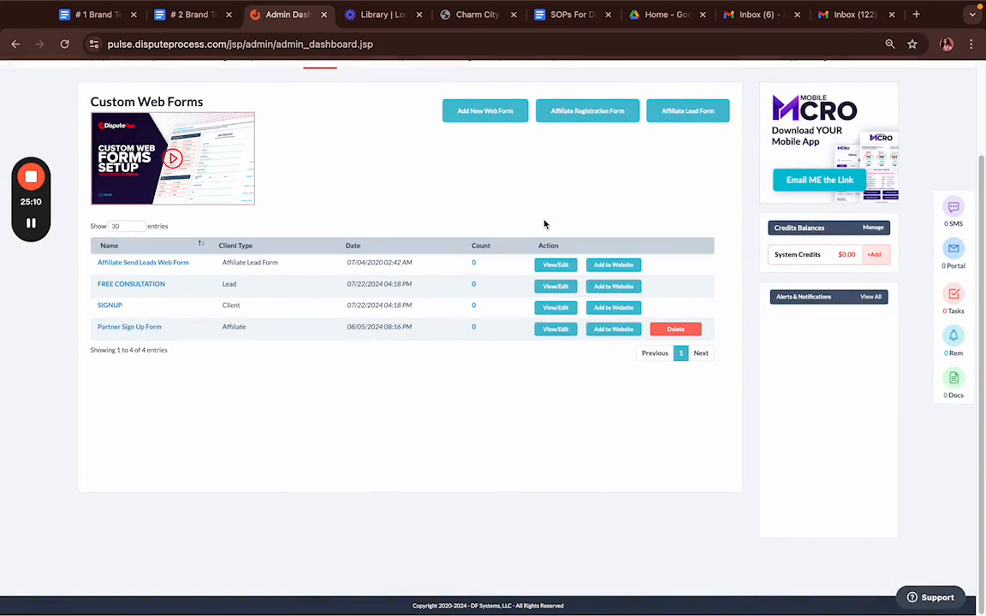
# Open the FREE CONSULTATION lead form from the custom web forms list and look over its settings and fields
pyautogui.scroll(1, 544, 219)
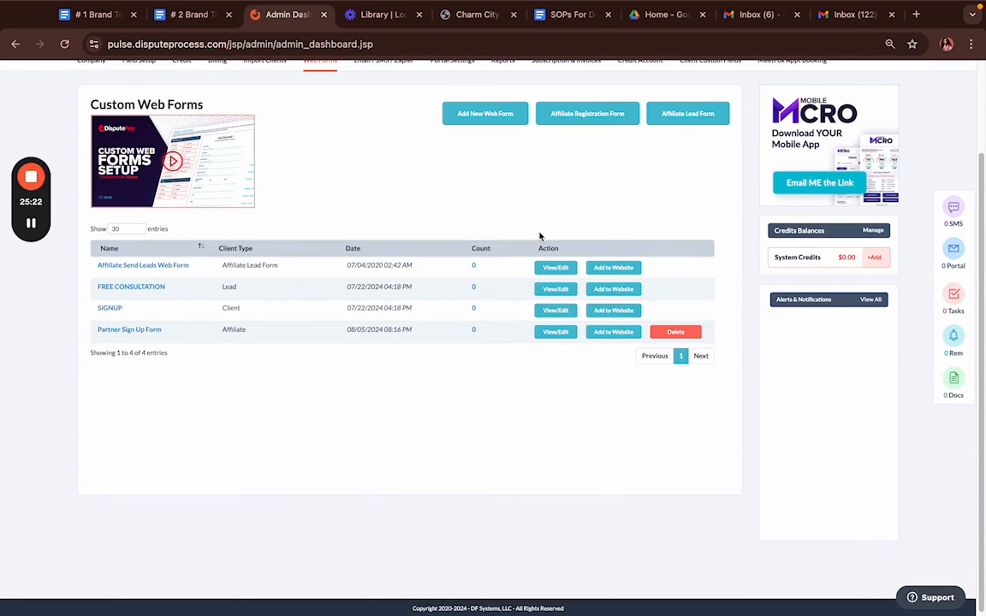
pyautogui.scroll(-1, 539, 231)
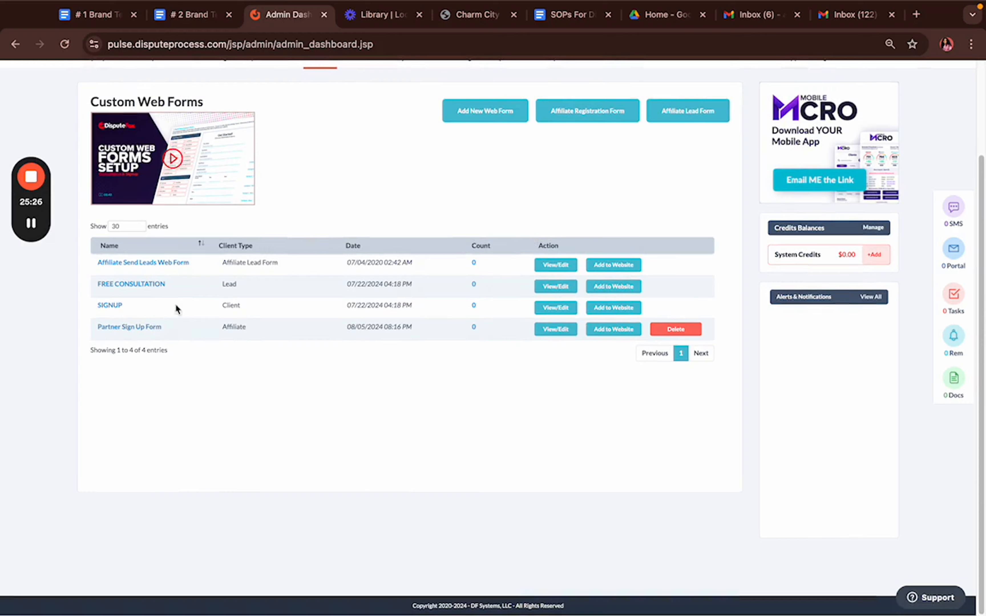
pyautogui.click(550, 286)
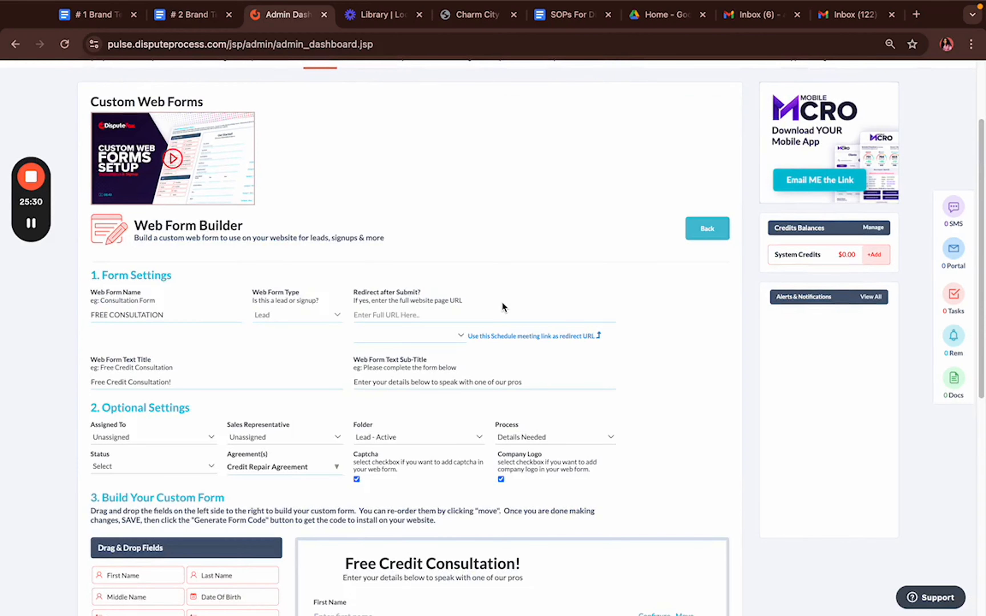
pyautogui.scroll(-10, 501, 302)
pyautogui.scroll(13, 502, 302)
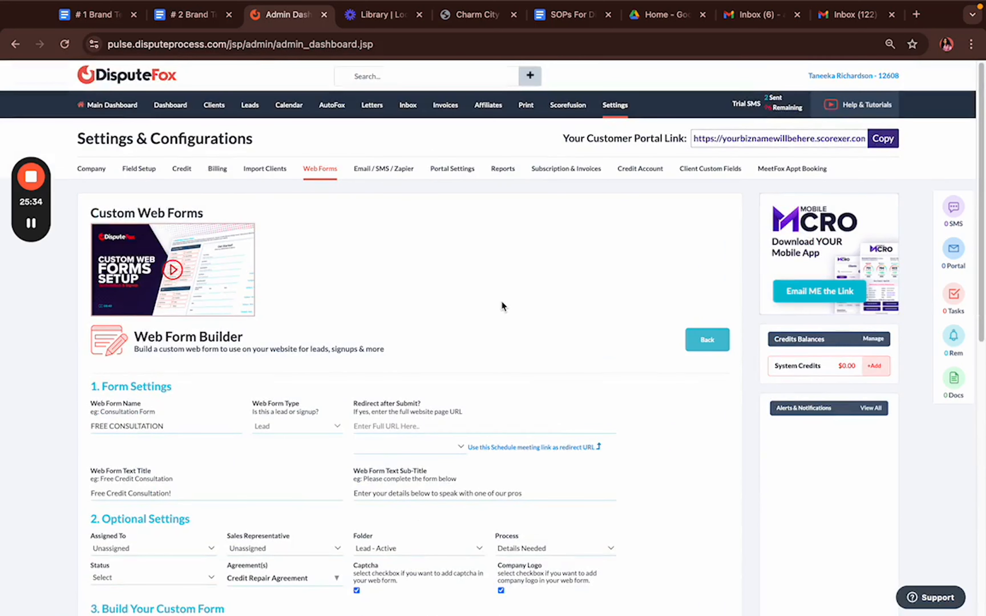
# Switch to the Charm City Financial Group website and look through its home page
pyautogui.click(476, 15)
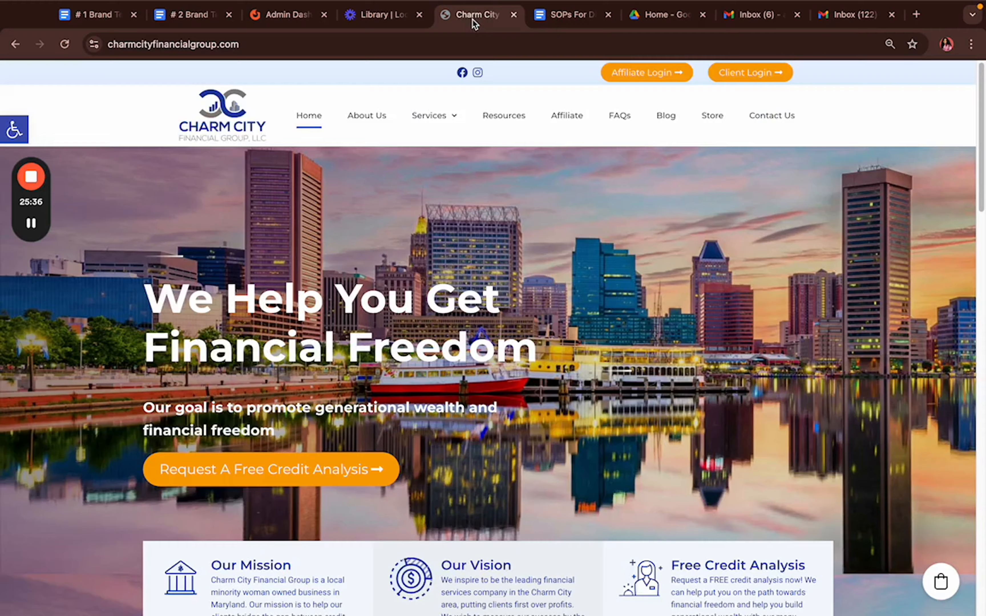
pyautogui.scroll(-10, 400, 215)
pyautogui.scroll(12, 400, 216)
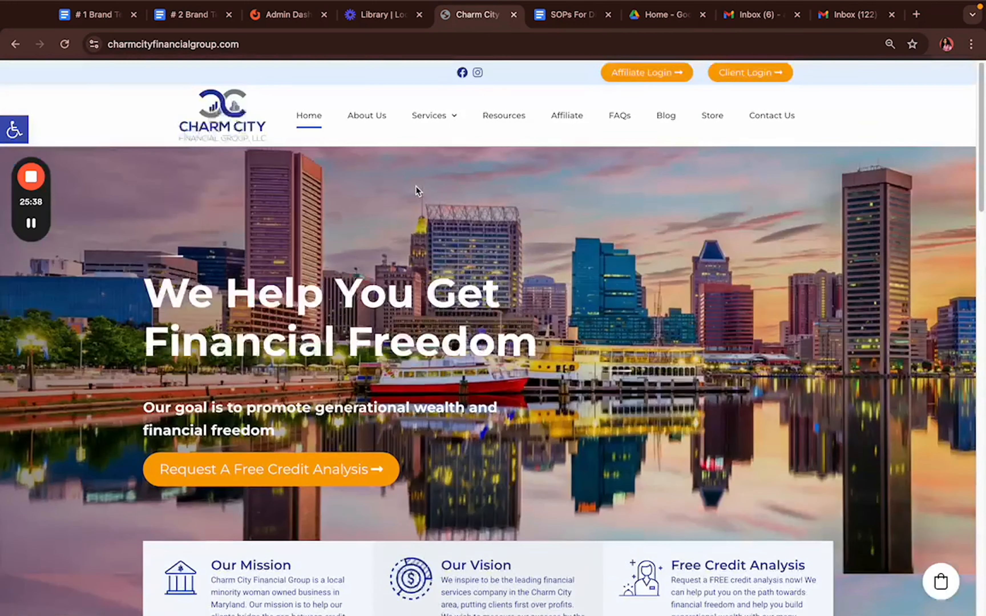
pyautogui.scroll(-10, 526, 149)
pyautogui.scroll(9, 526, 148)
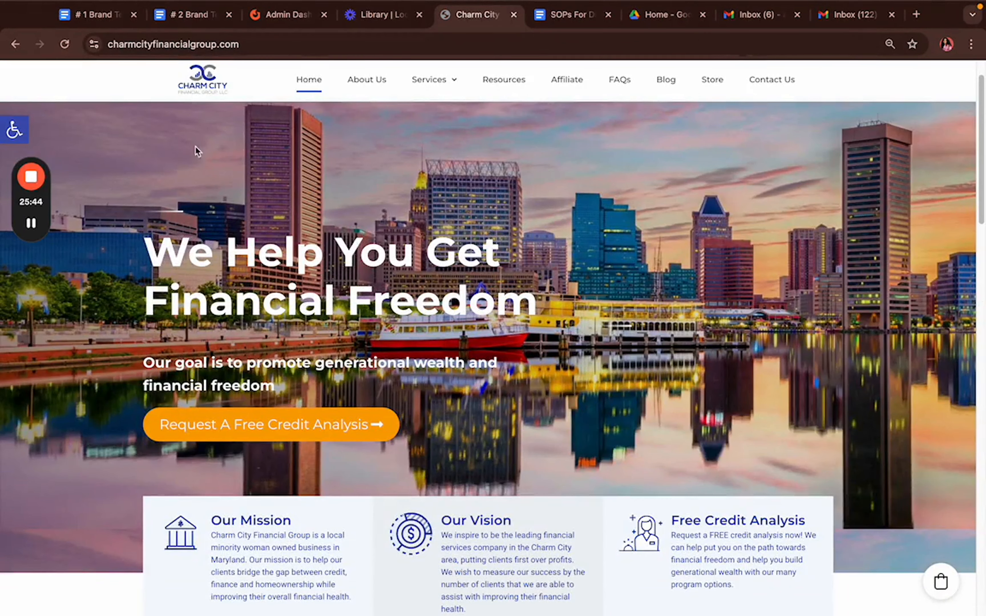
pyautogui.scroll(-5, 514, 213)
pyautogui.scroll(-5, 514, 212)
pyautogui.scroll(10, 513, 212)
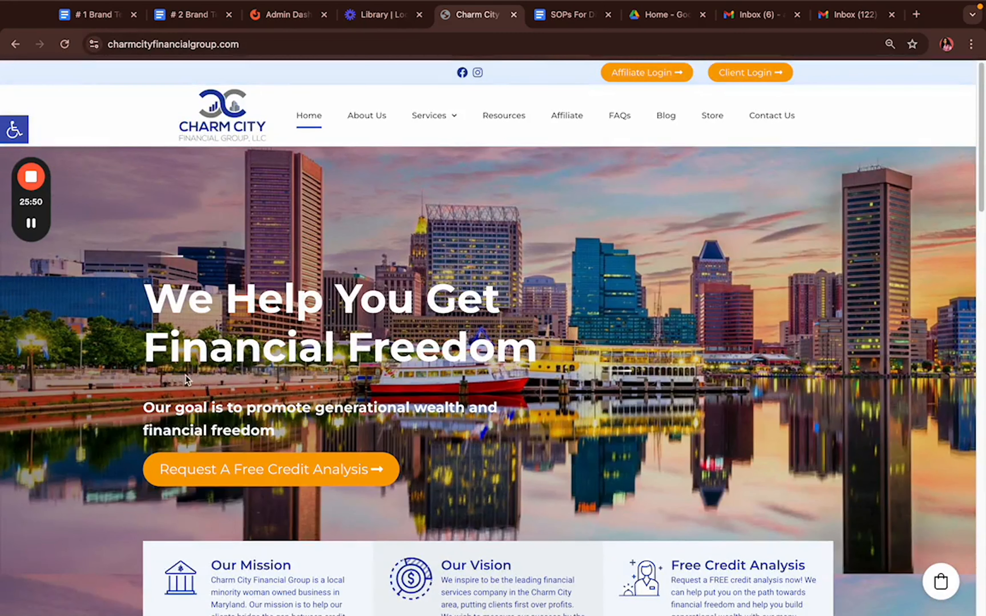
# Reload the home page, view the Subscribe Now pop-up form for the credit repair cheat sheet, and close it
pyautogui.click(65, 44)
pyautogui.scroll(-15, 654, 429)
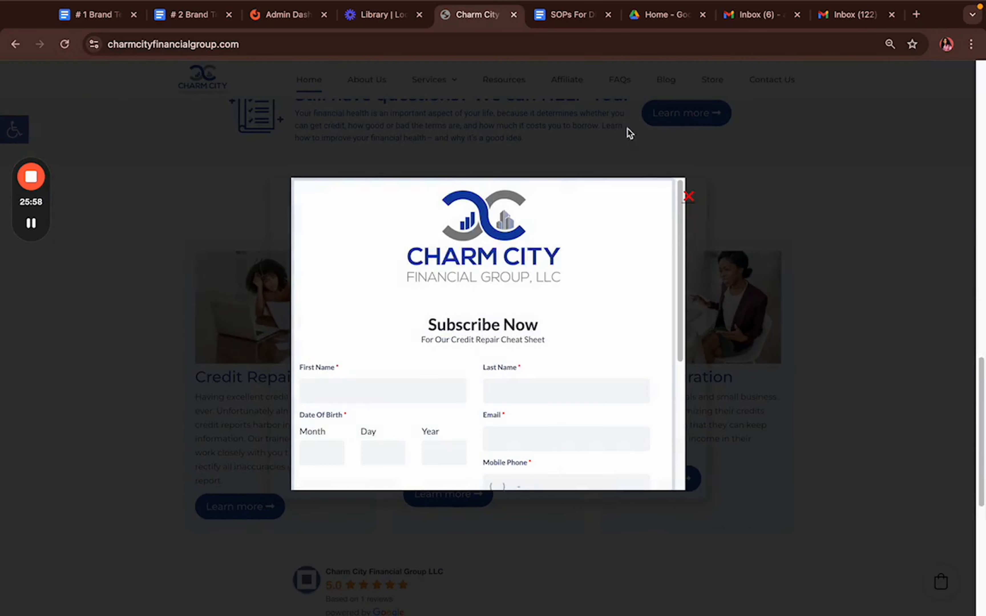
pyautogui.moveTo(681, 227)
pyautogui.mouseDown()
pyautogui.moveTo(675, 323)
pyautogui.moveTo(676, 193)
pyautogui.moveTo(674, 294)
pyautogui.moveTo(681, 220)
pyautogui.mouseUp()
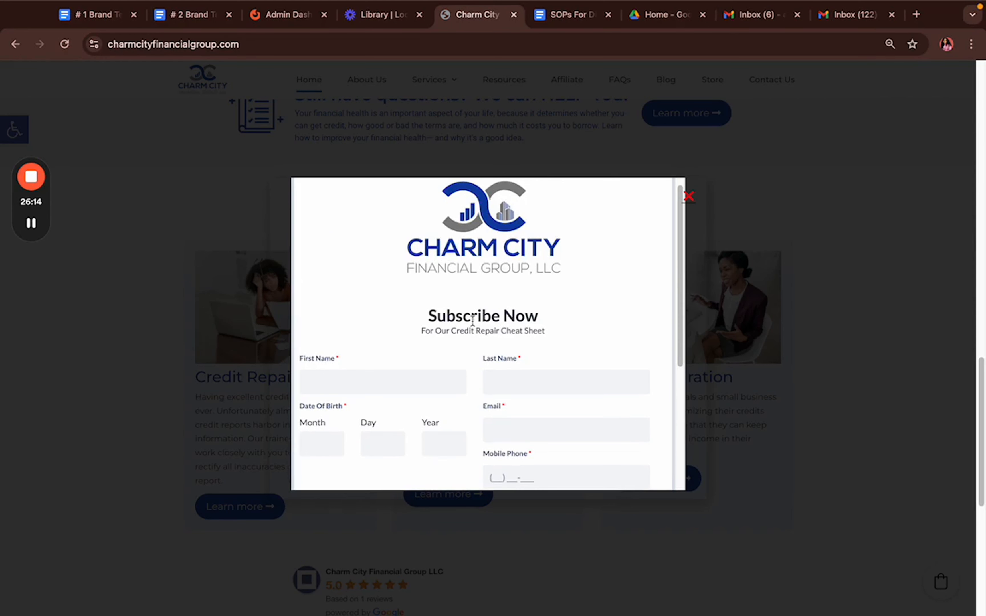
pyautogui.click(688, 195)
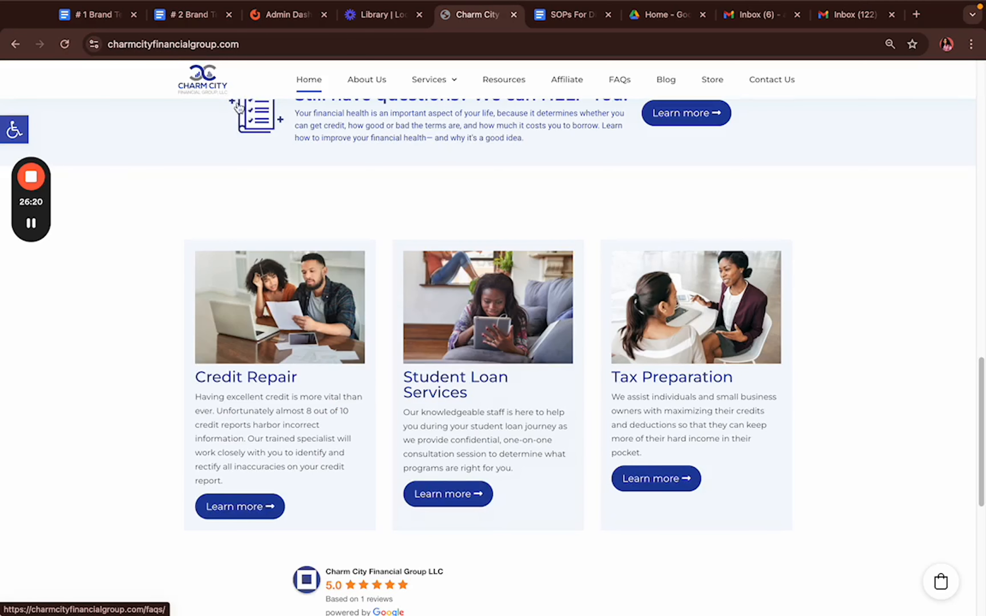
# Return to the home page banner and open the Request A Free Credit Analysis form
pyautogui.scroll(10, 487, 188)
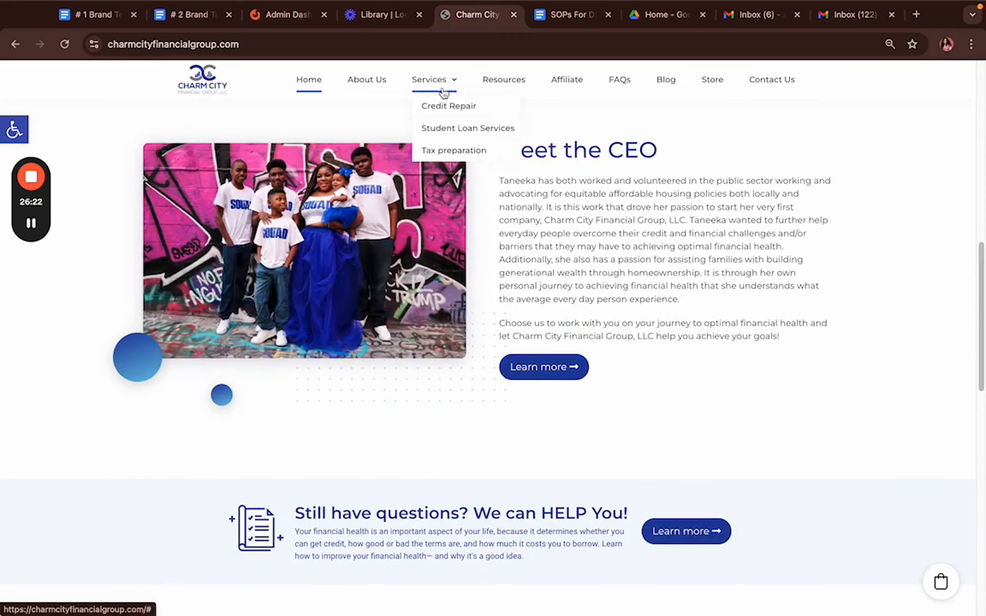
pyautogui.scroll(15, 505, 234)
pyautogui.scroll(-7, 611, 327)
pyautogui.scroll(7, 435, 237)
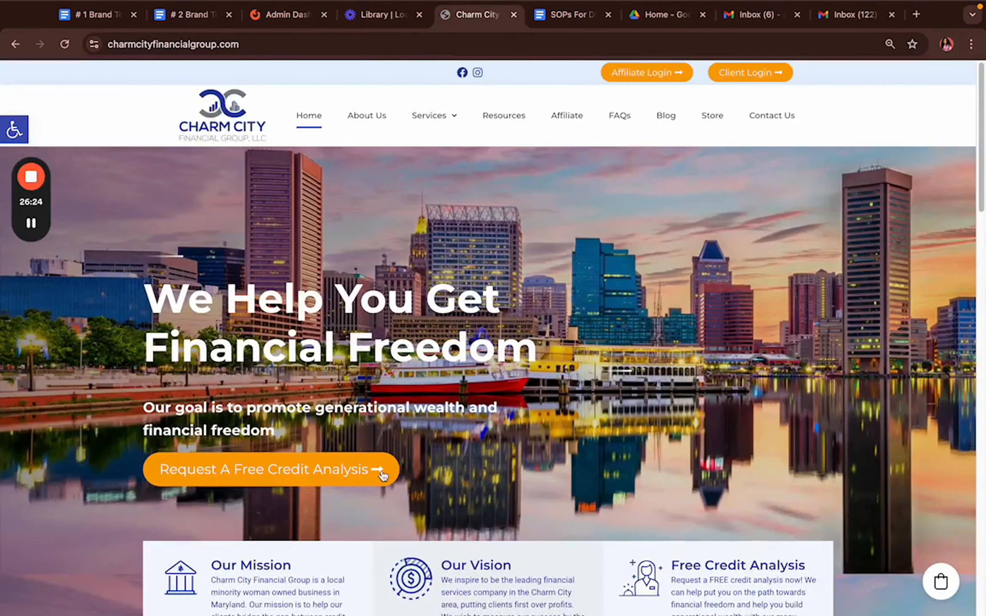
pyautogui.scroll(-10, 434, 448)
pyautogui.scroll(10, 434, 462)
pyautogui.click(244, 471)
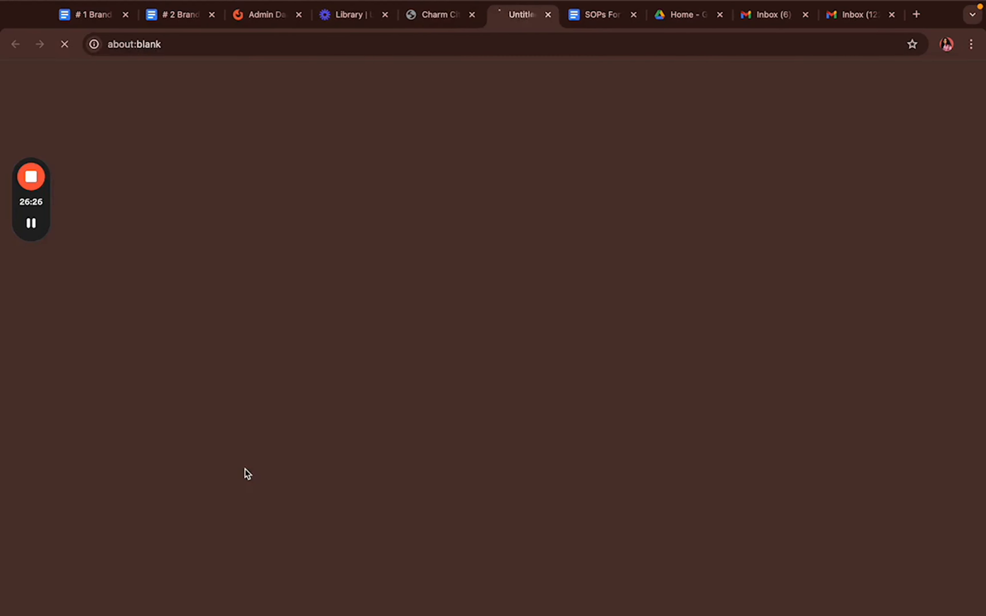
# Review the Free Credit Analysis form's questions through to its opt-in, captcha and submission section, and close the form
pyautogui.scroll(-10, 579, 331)
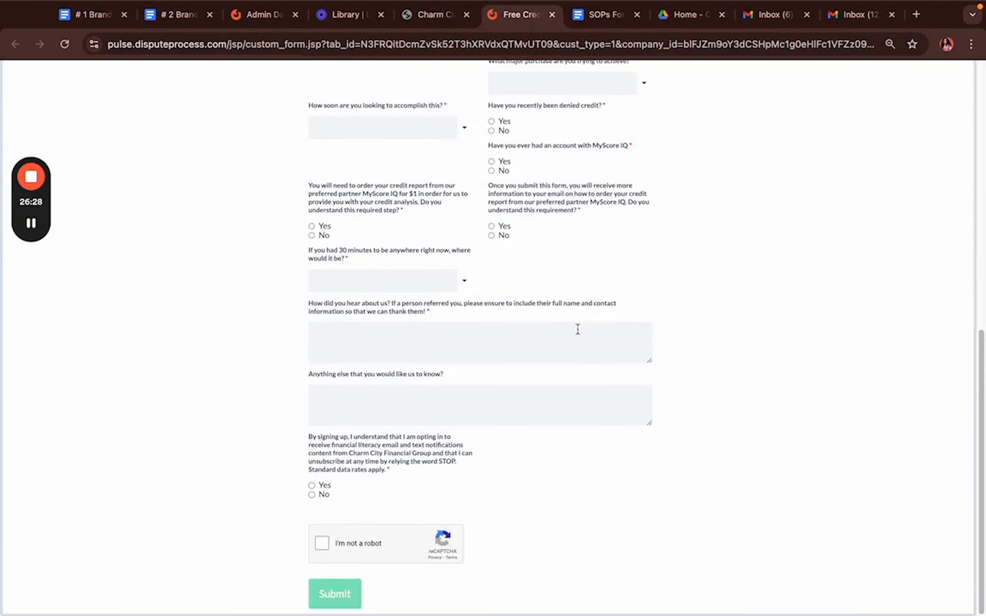
pyautogui.scroll(10, 579, 337)
pyautogui.scroll(-10, 579, 331)
pyautogui.scroll(10, 572, 337)
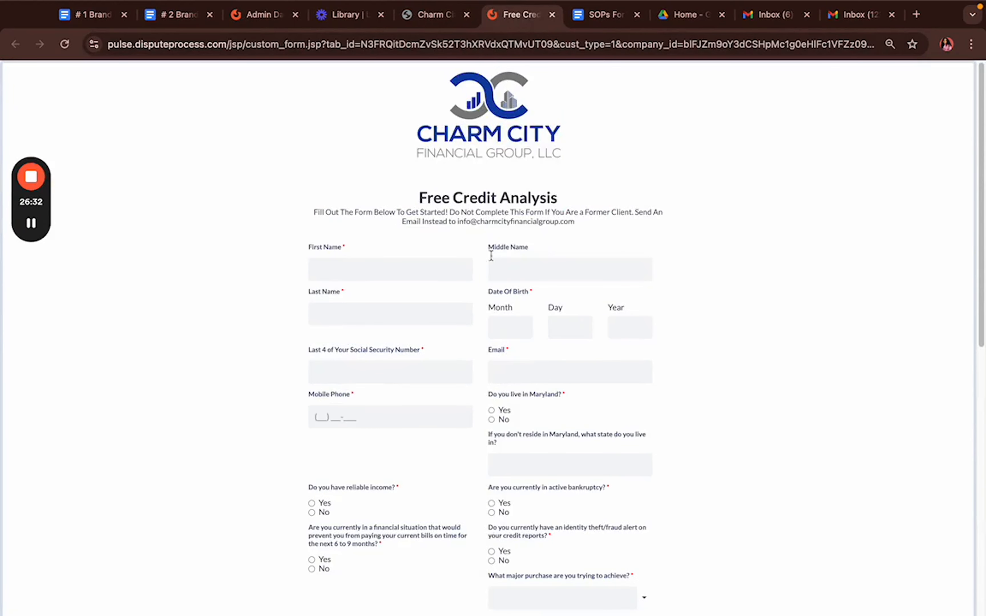
pyautogui.scroll(-10, 524, 304)
pyautogui.scroll(10, 451, 293)
pyautogui.scroll(-10, 452, 303)
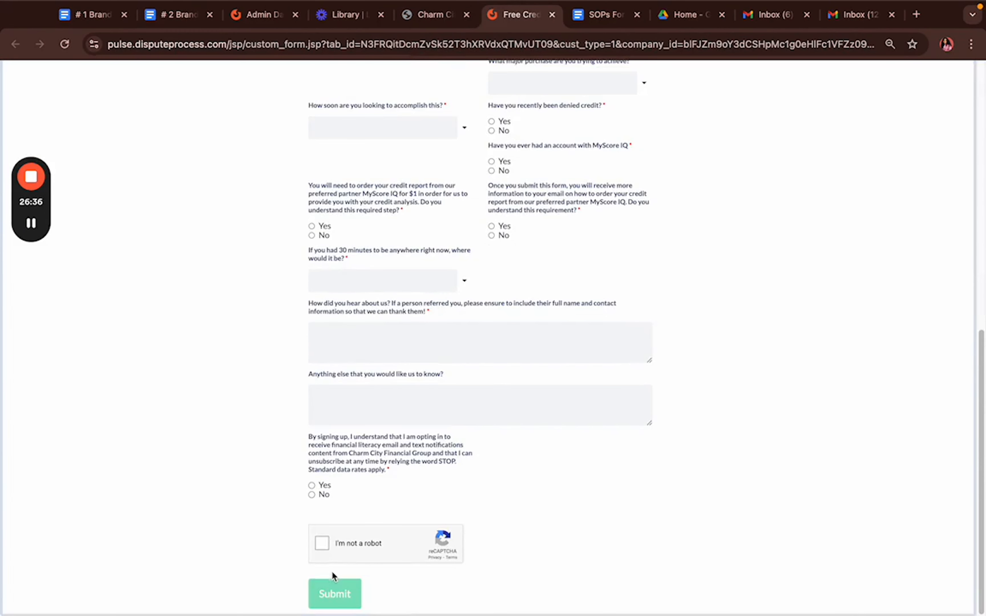
pyautogui.click(552, 15)
# Switch back to DisputeFox and check the Assigned To choices of the FREE CONSULTATION form without changing the assignment
pyautogui.click(253, 16)
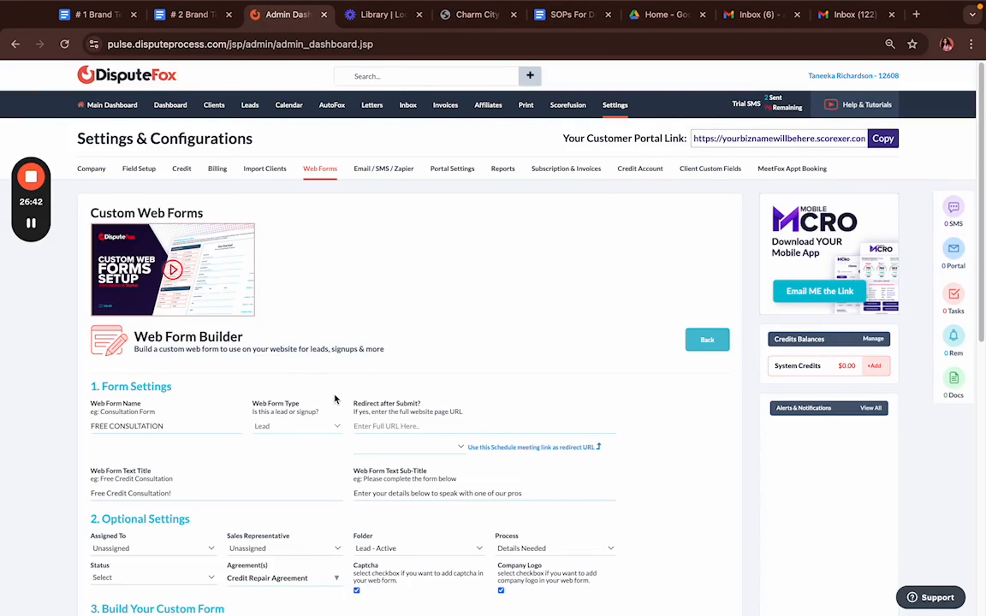
pyautogui.scroll(-6, 334, 394)
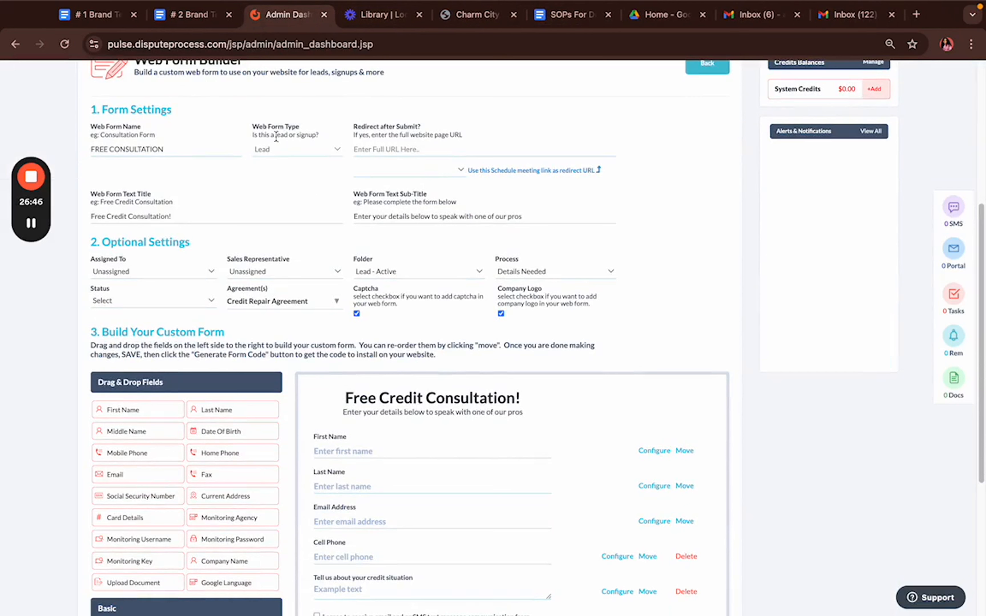
pyautogui.click(139, 272)
pyautogui.click(668, 235)
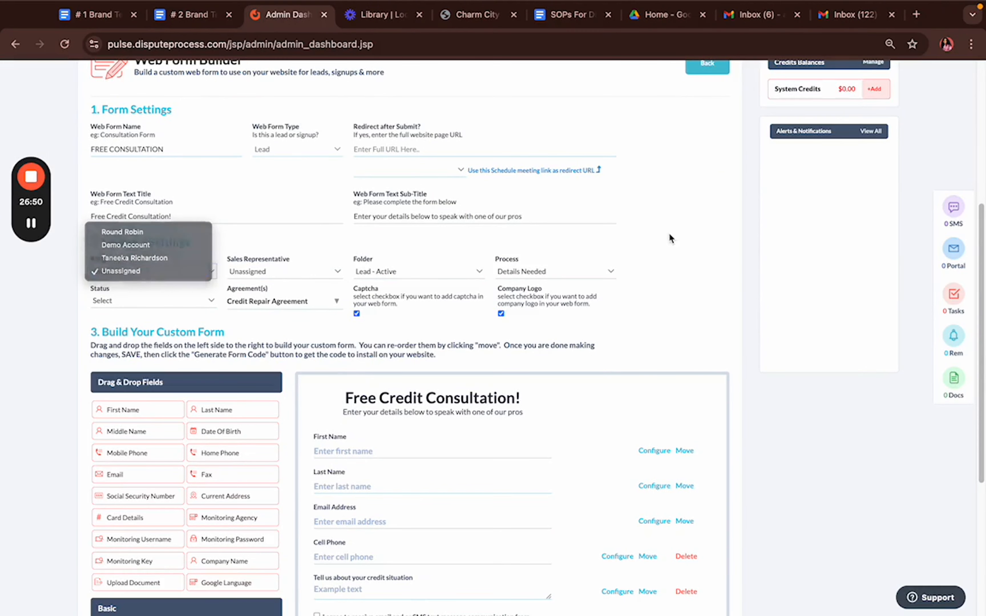
pyautogui.scroll(-5, 193, 300)
pyautogui.scroll(10, 192, 299)
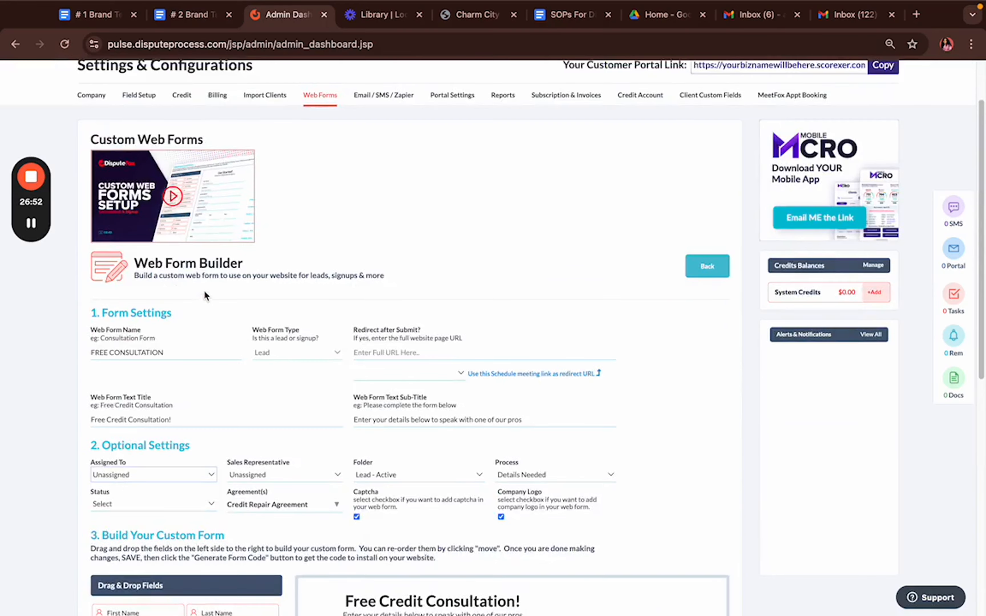
pyautogui.scroll(-10, 187, 358)
pyautogui.scroll(7, 231, 251)
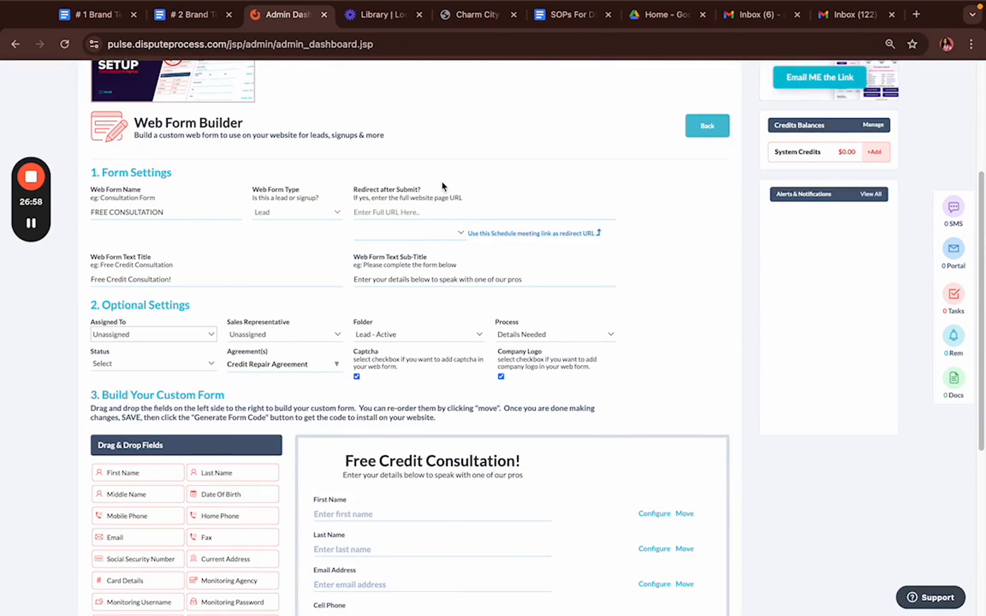
# Examine the FREE CONSULTATION form's redirect URL and schedule meeting link options, leaving the redirect empty
pyautogui.click(464, 212)
pyautogui.scroll(-8, 509, 367)
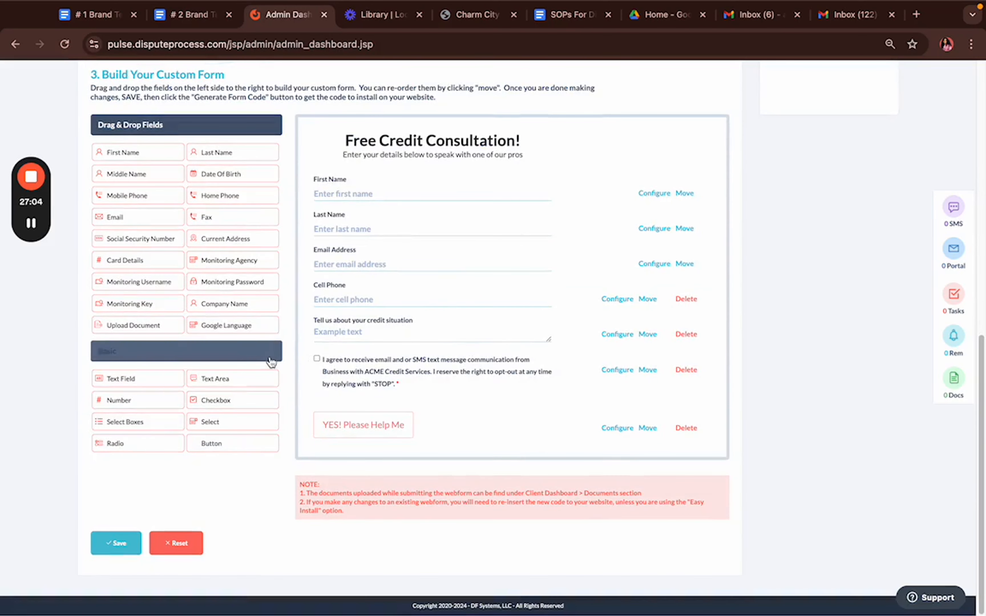
pyautogui.scroll(11, 271, 362)
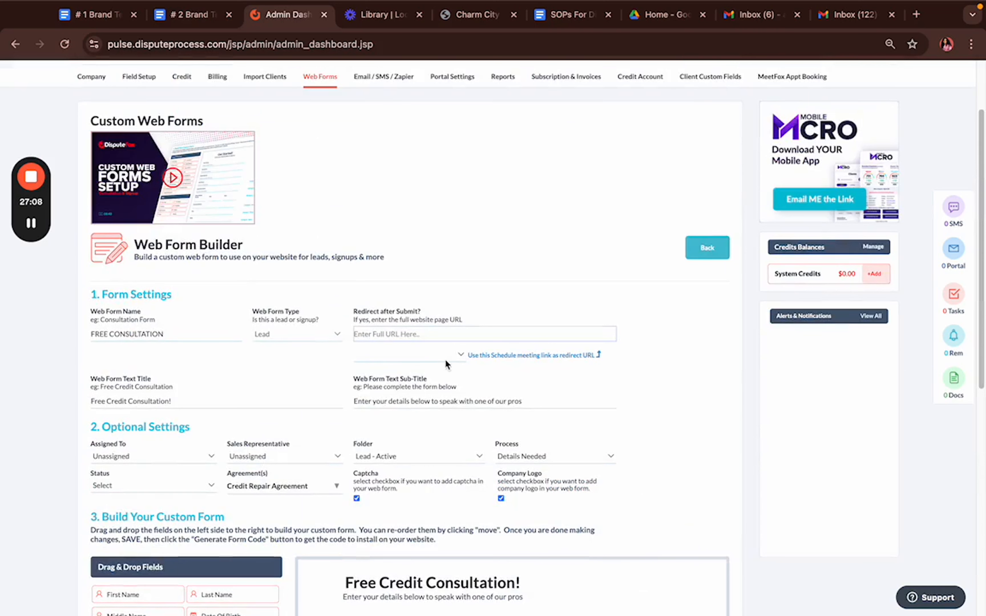
pyautogui.click(437, 335)
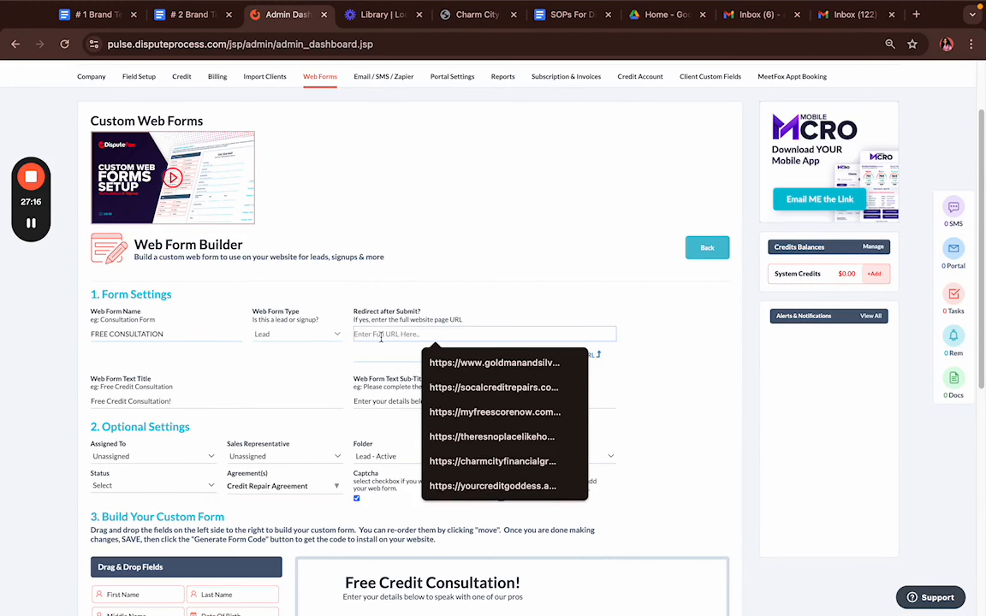
pyautogui.click(560, 274)
pyautogui.click(456, 356)
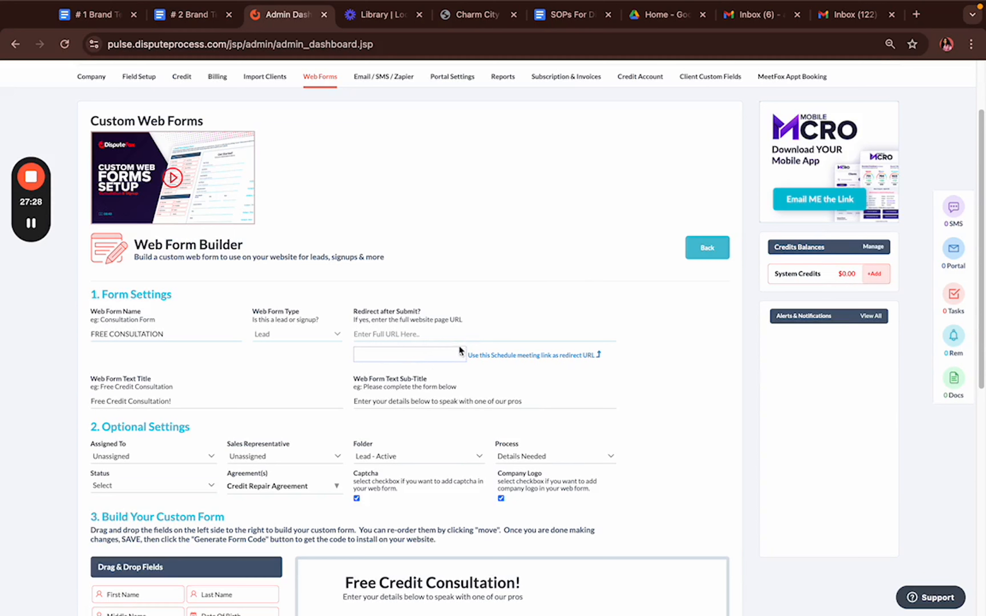
pyautogui.click(568, 357)
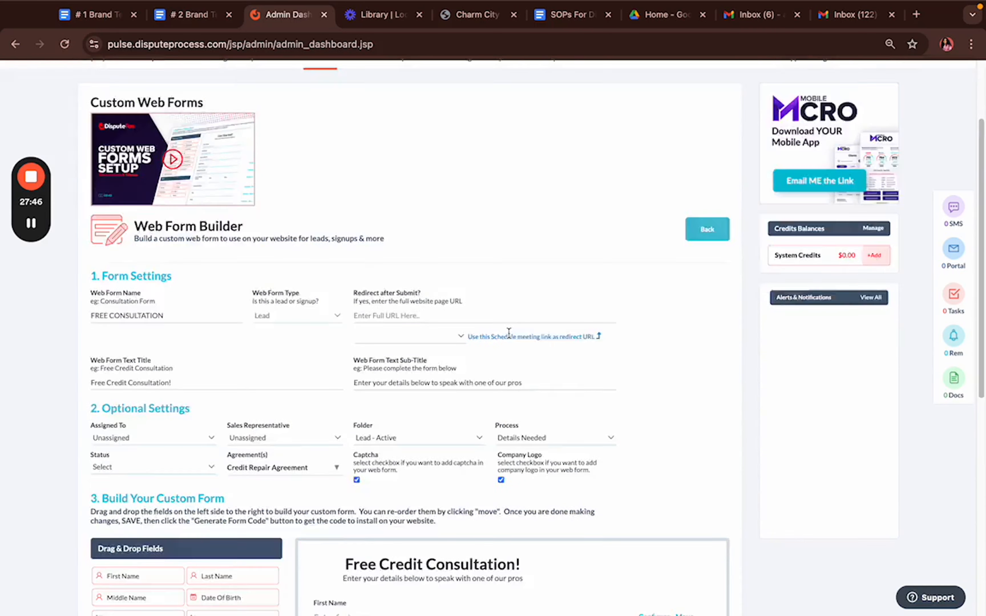
# Review the FREE CONSULTATION form's optional settings, custom form layout and available drag-and-drop fields
pyautogui.scroll(-7, 457, 394)
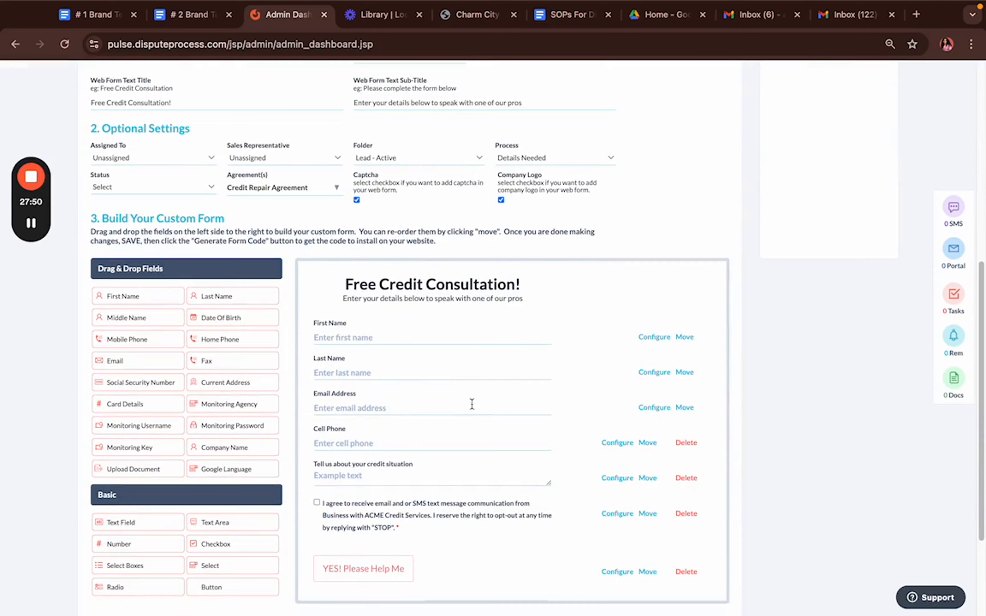
pyautogui.scroll(3, 473, 408)
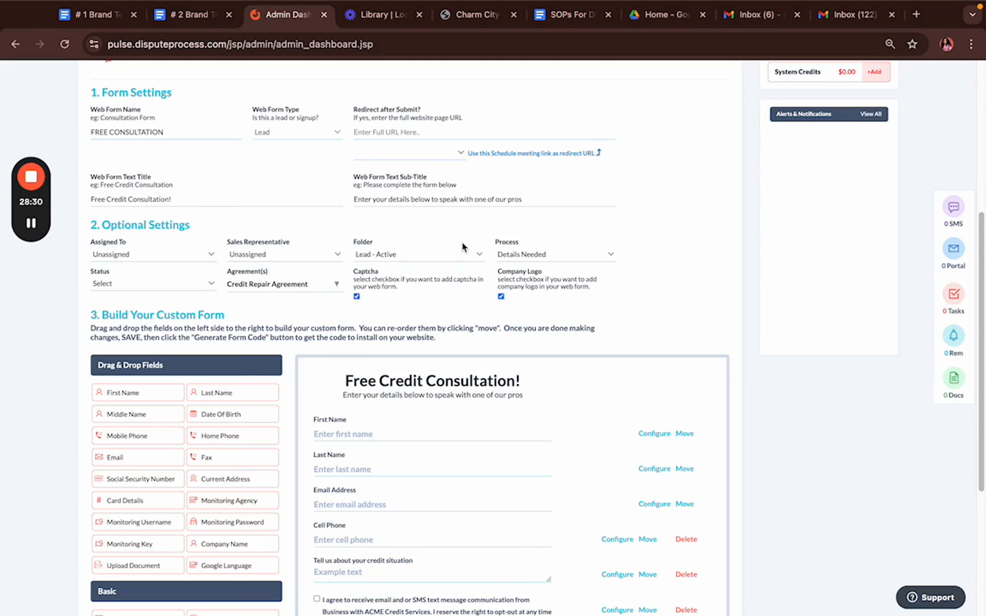
pyautogui.scroll(-5, 462, 339)
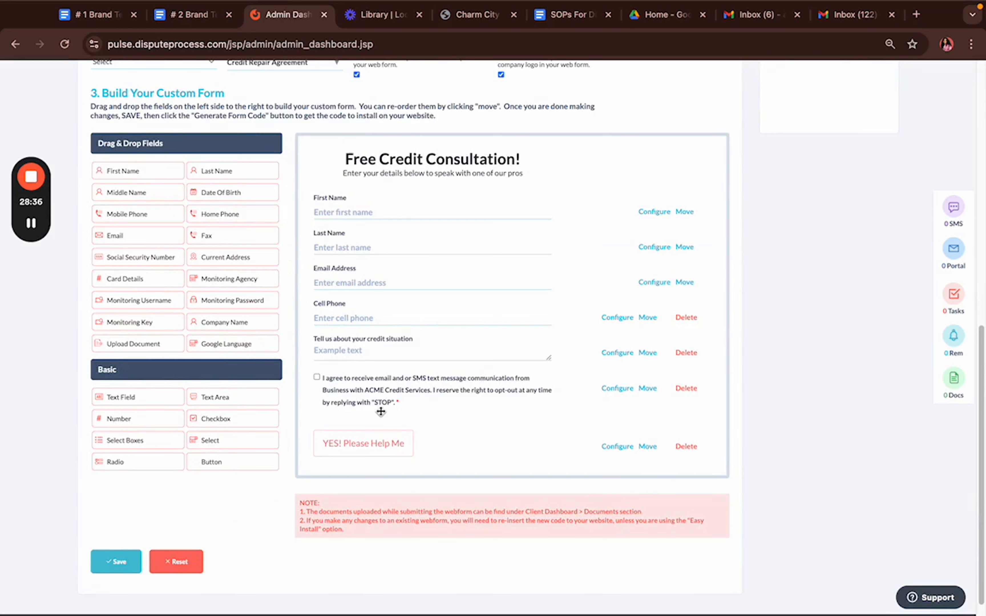
pyautogui.scroll(6, 378, 412)
pyautogui.scroll(-6, 378, 412)
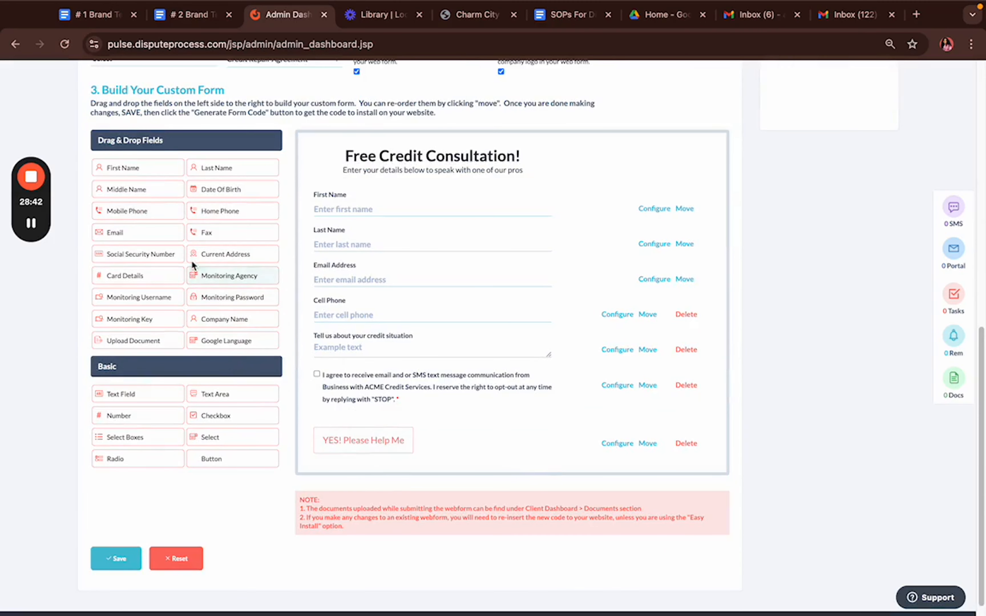
# Review the FREE CONSULTATION form's settings and field layout once more, and return to the list of custom web forms
pyautogui.scroll(10, 406, 439)
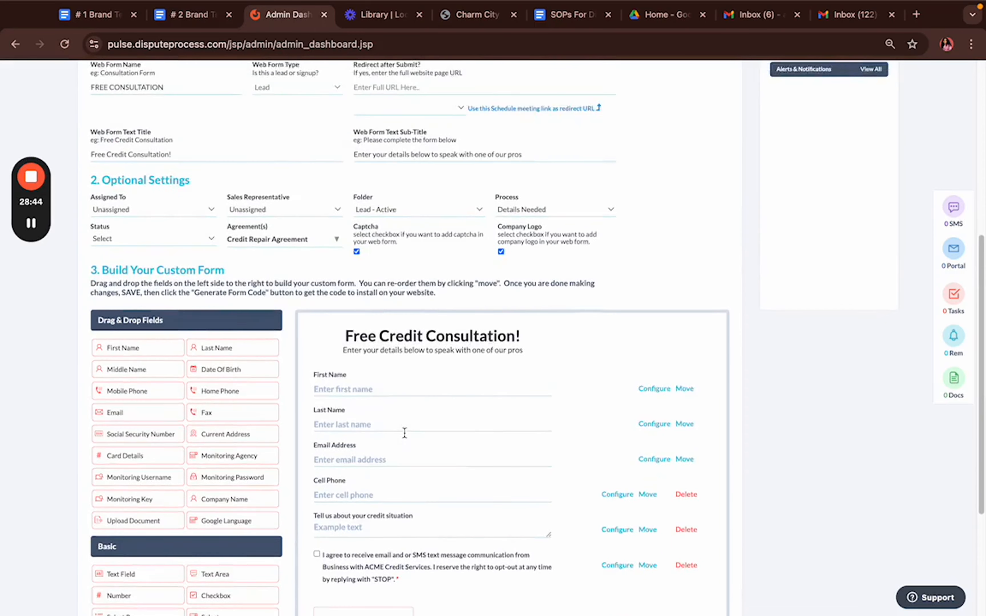
pyautogui.scroll(-10, 408, 448)
pyautogui.scroll(7, 407, 473)
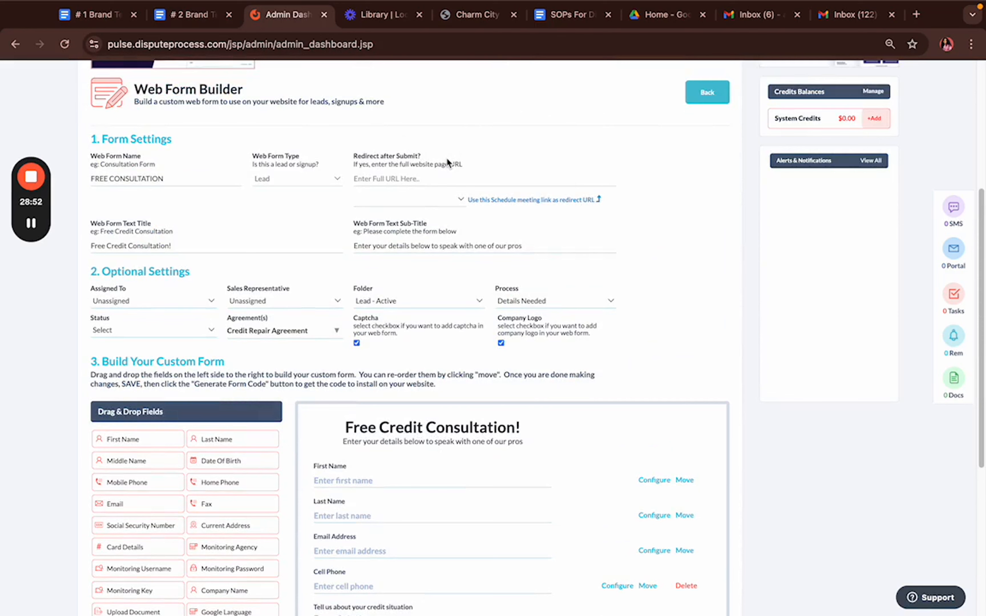
pyautogui.scroll(6, 568, 163)
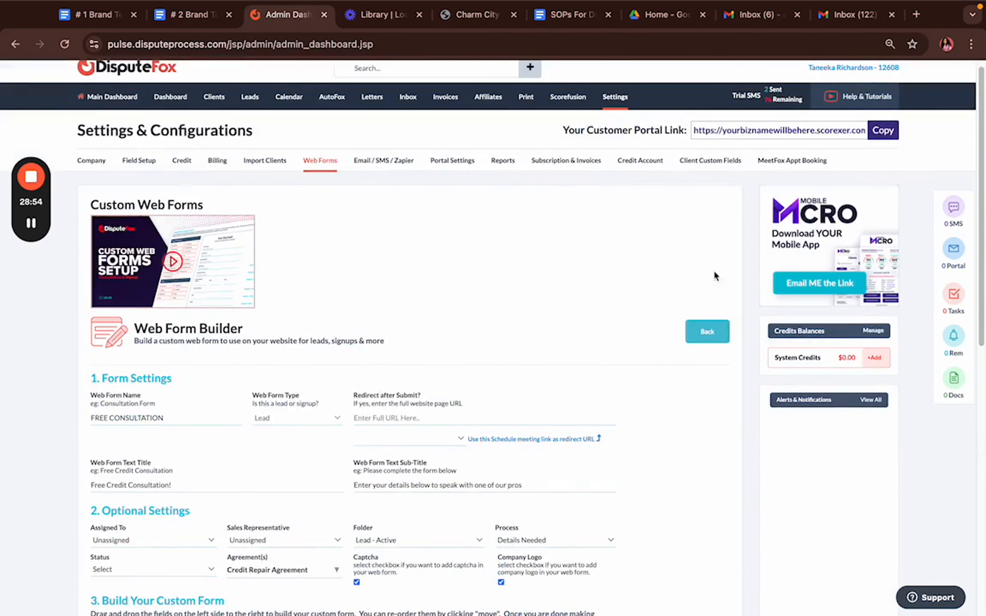
pyautogui.click(717, 330)
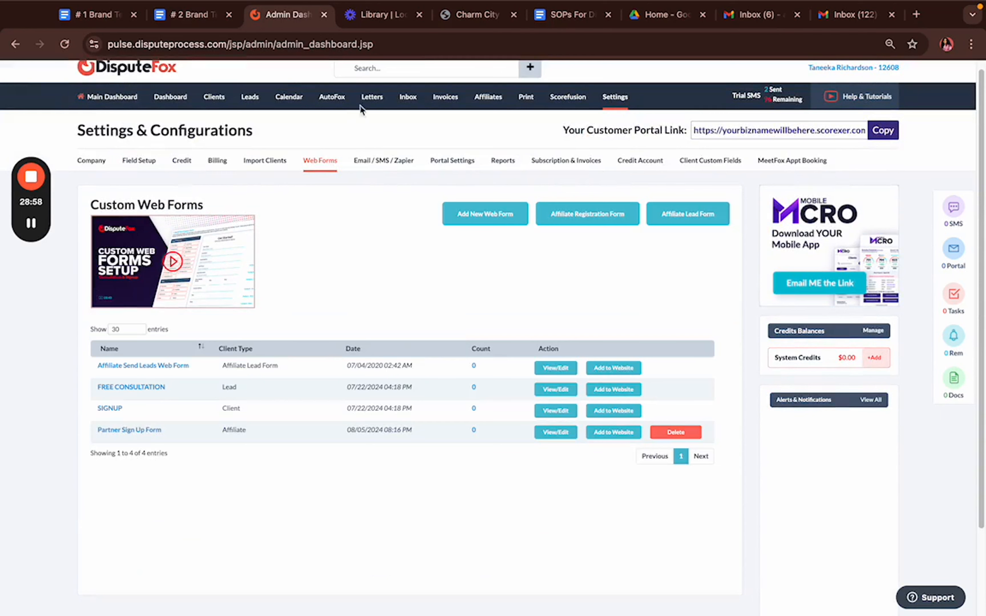
# Find the "Lead (step 01) - New Lead Welcome Email" campaign among the AutoFox workflows and open it for editing
pyautogui.click(340, 102)
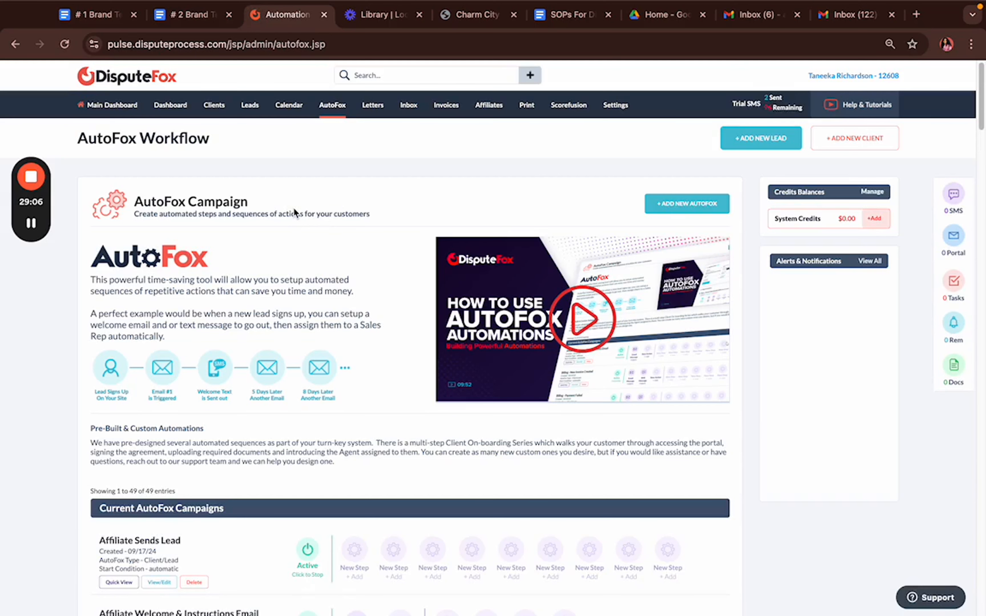
pyautogui.scroll(-20, 296, 213)
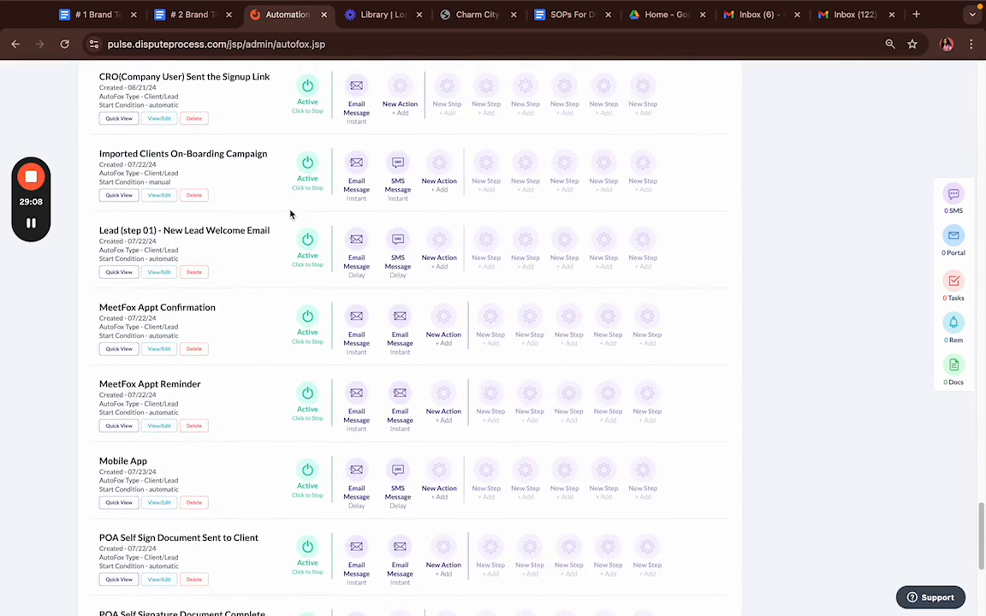
pyautogui.scroll(10, 290, 214)
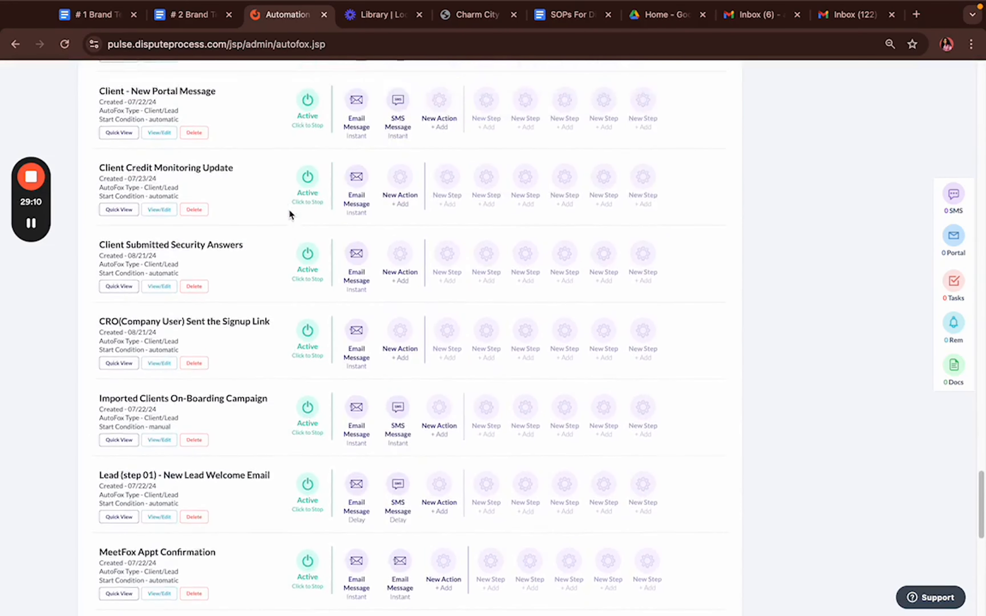
pyautogui.scroll(-1, 290, 214)
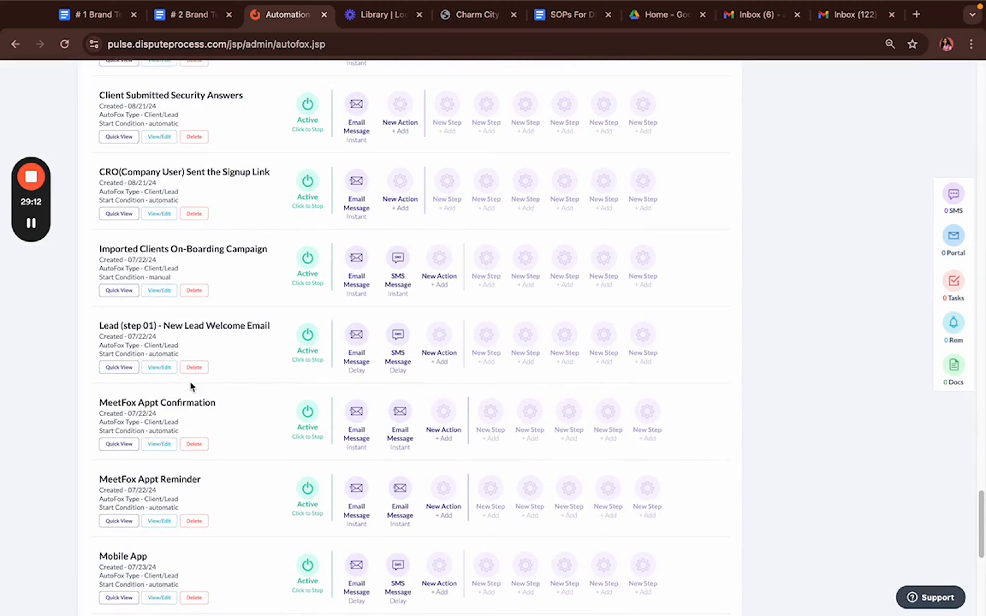
pyautogui.click(160, 368)
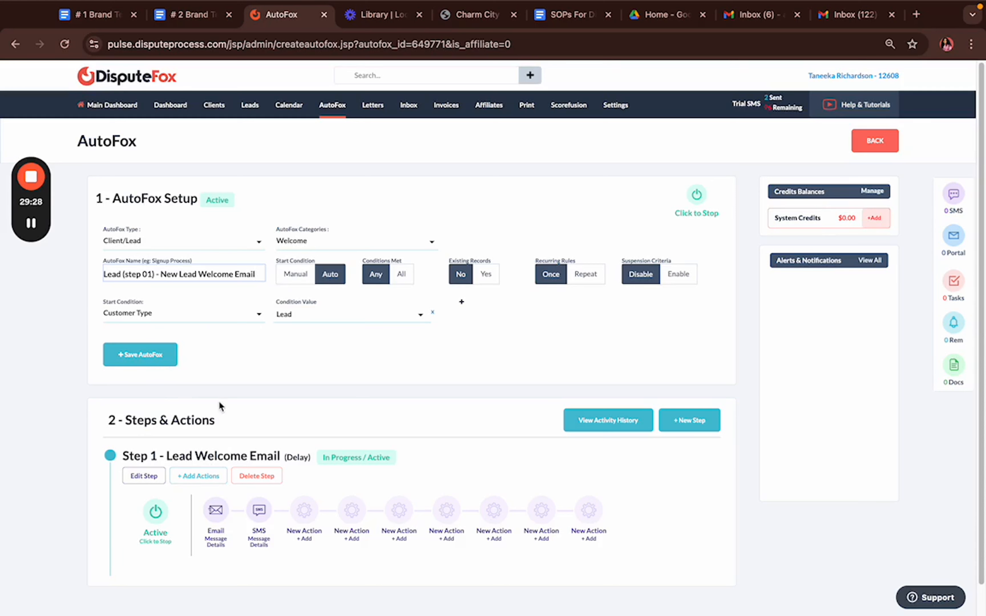
# Set the campaign's Existing Records to Yes, Recurring Rules to Repeat and Suspension Criteria to Enable
pyautogui.click(485, 277)
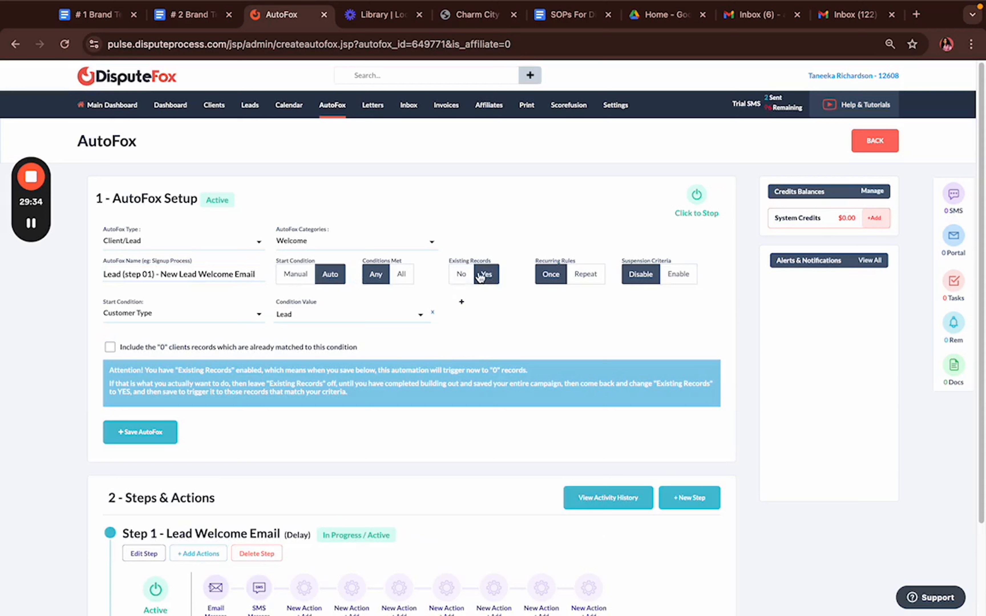
pyautogui.click(583, 277)
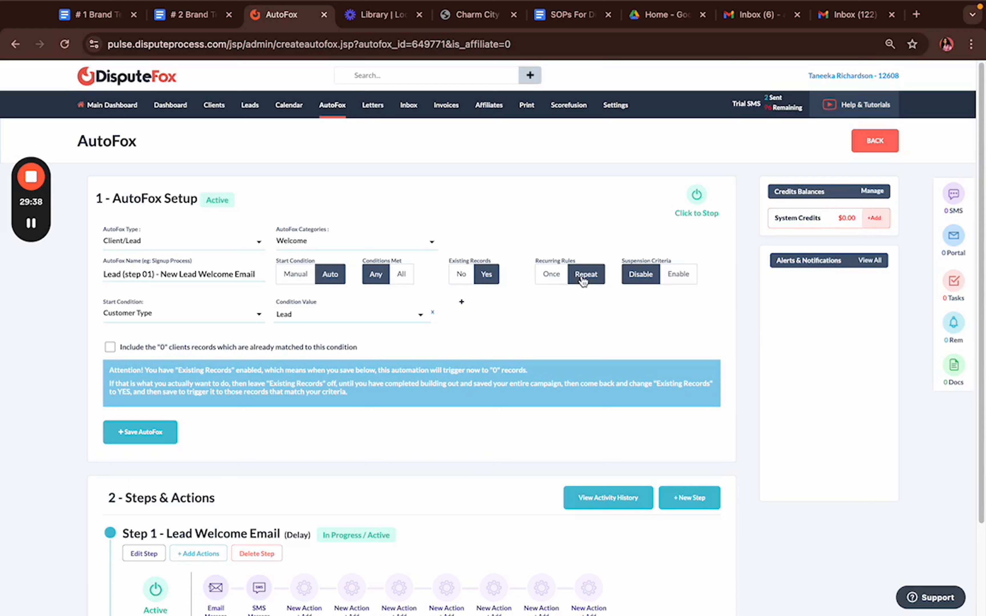
pyautogui.click(561, 279)
pyautogui.click(597, 278)
pyautogui.click(678, 277)
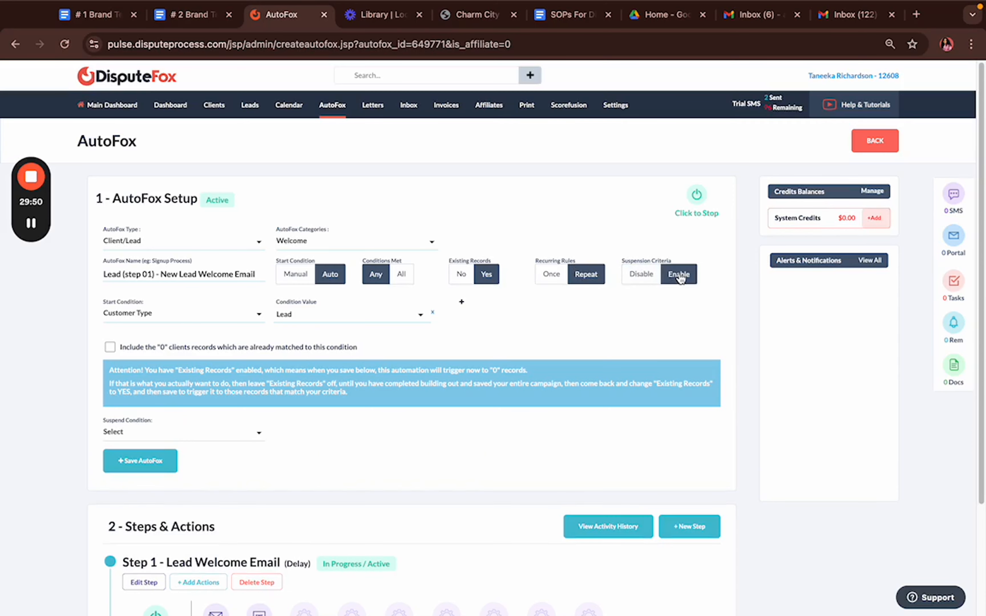
# Set the suspend condition to Customer Type with the value Client, and save the AutoFox campaign
pyautogui.scroll(-3, 374, 364)
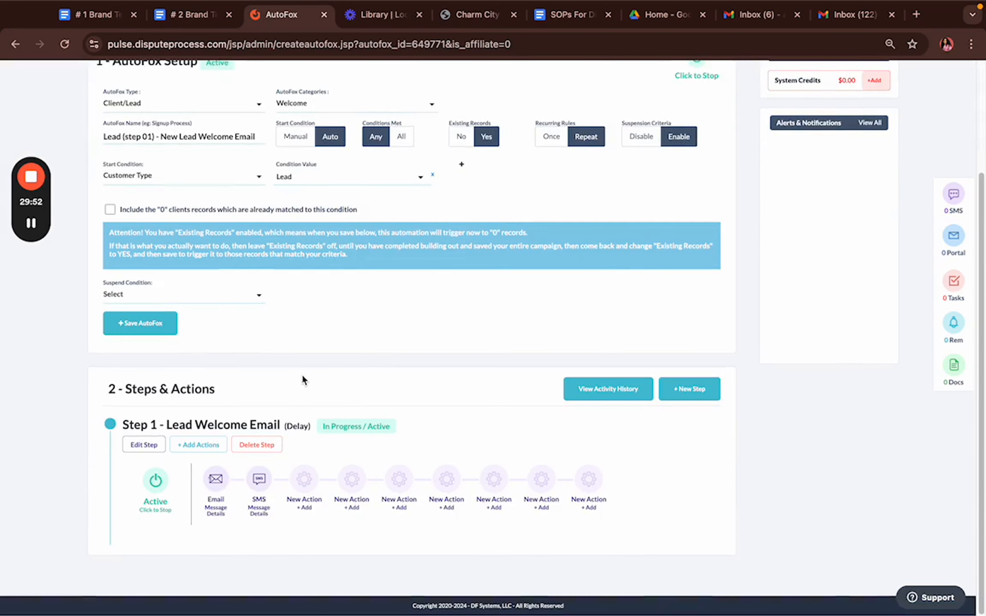
pyautogui.scroll(2, 338, 355)
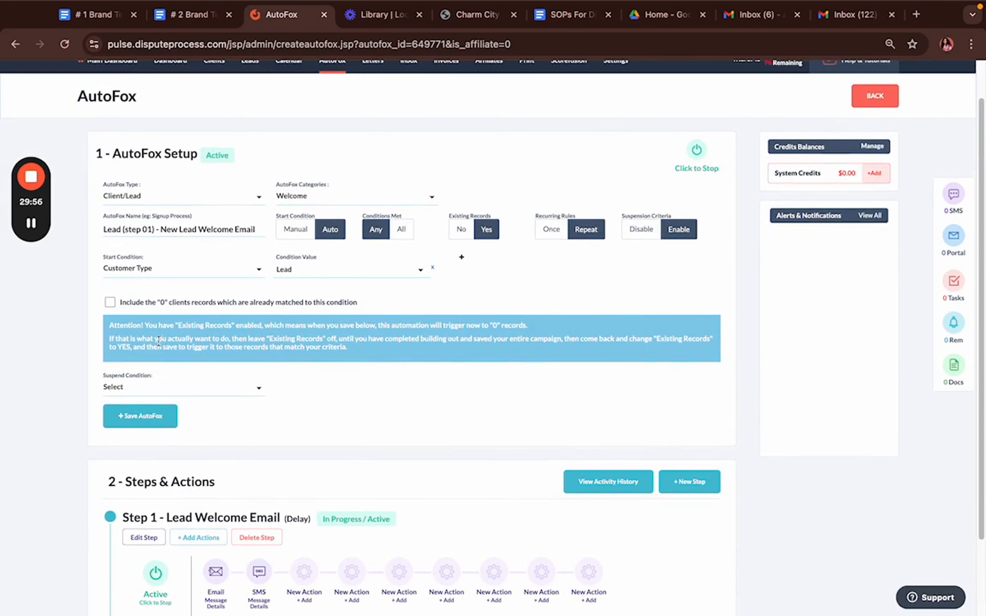
pyautogui.scroll(-2, 311, 340)
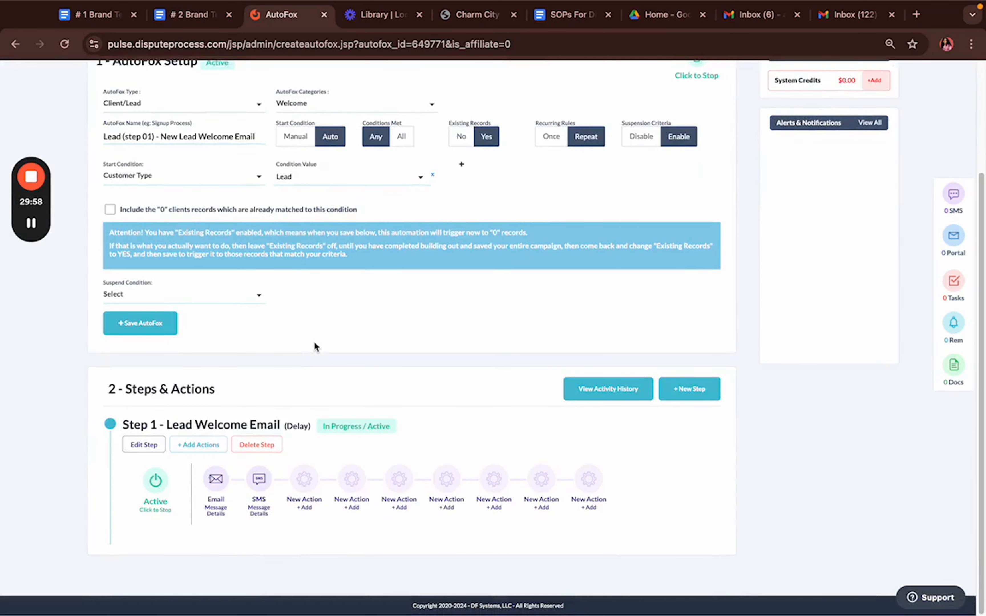
pyautogui.click(186, 296)
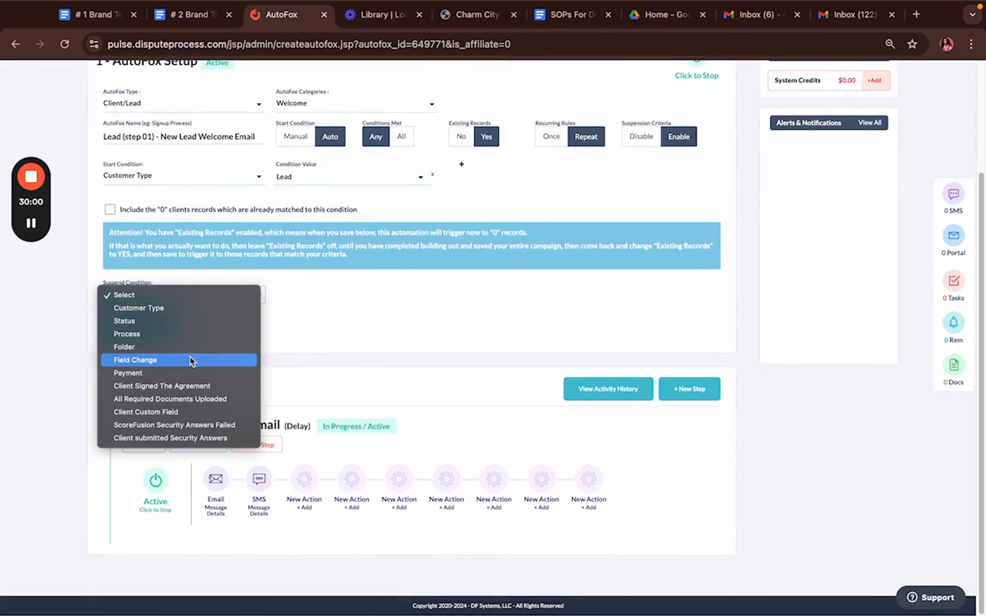
pyautogui.click(196, 308)
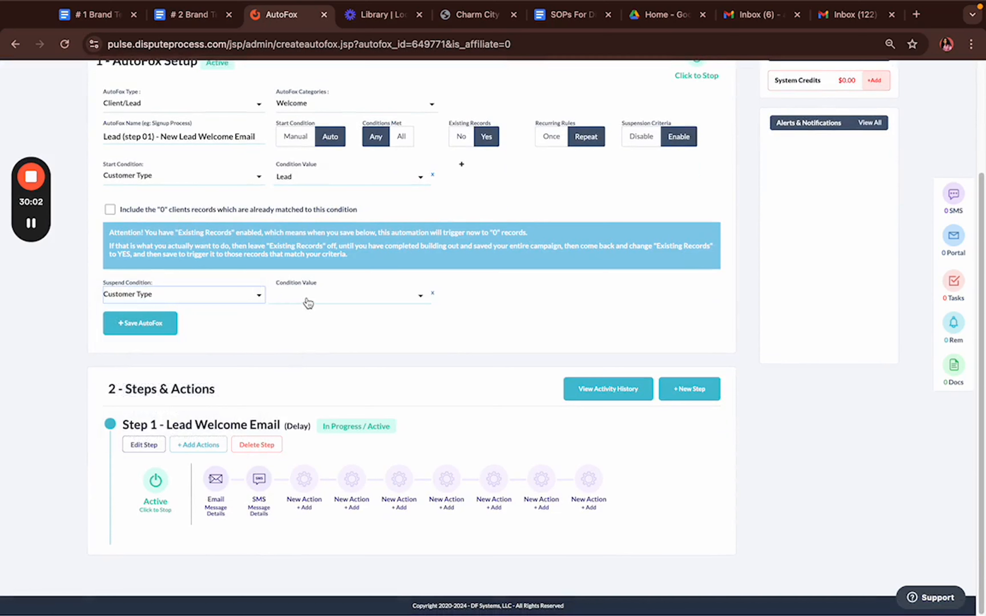
pyautogui.click(309, 298)
pyautogui.click(319, 329)
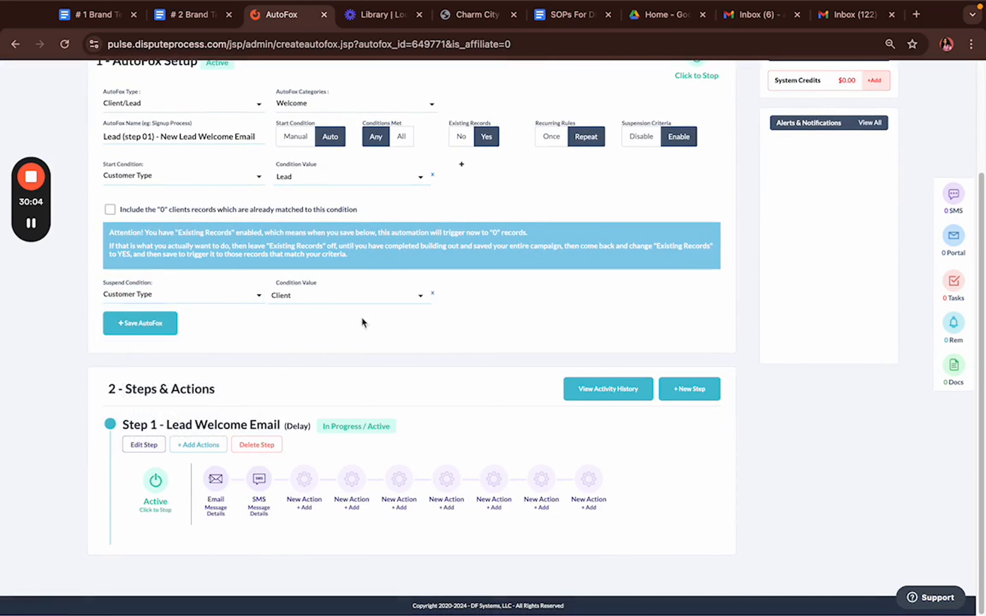
pyautogui.click(169, 330)
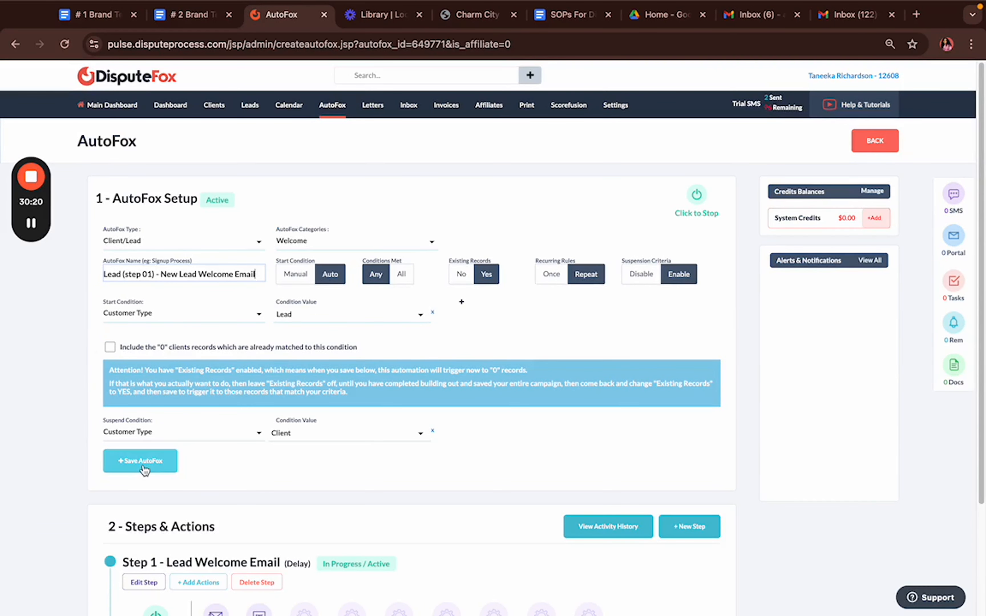
# Check the Lead Welcome Email step's delay settings and interval type choices, and close the configuration without changing anything
pyautogui.scroll(-4, 161, 416)
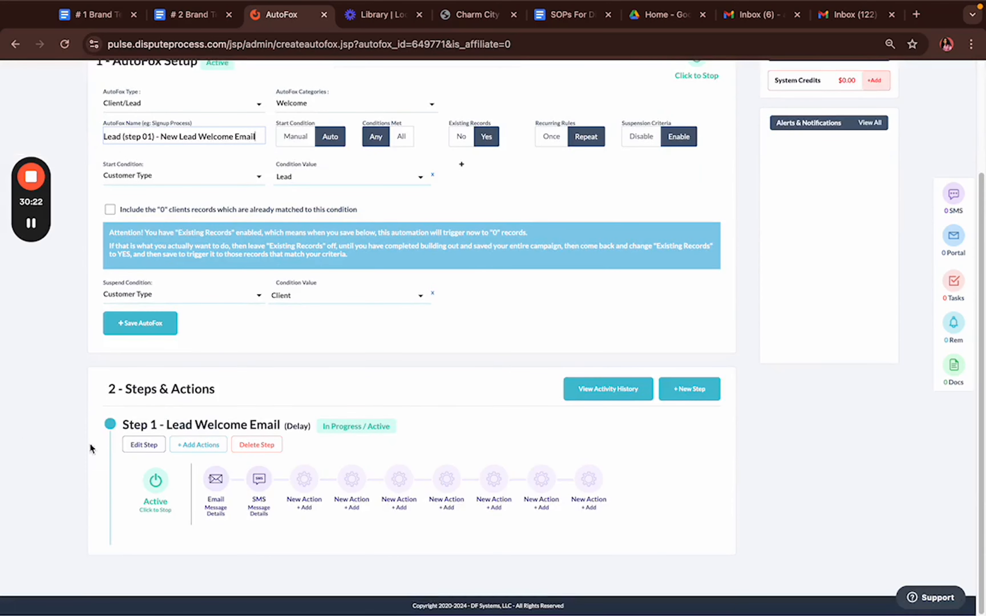
pyautogui.click(139, 446)
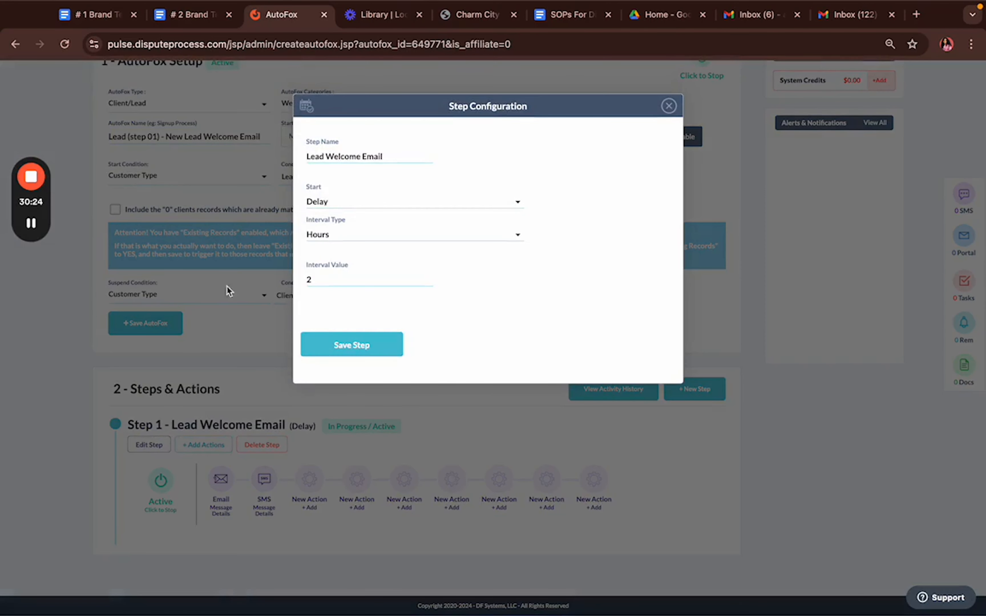
pyautogui.click(329, 283)
pyautogui.click(367, 237)
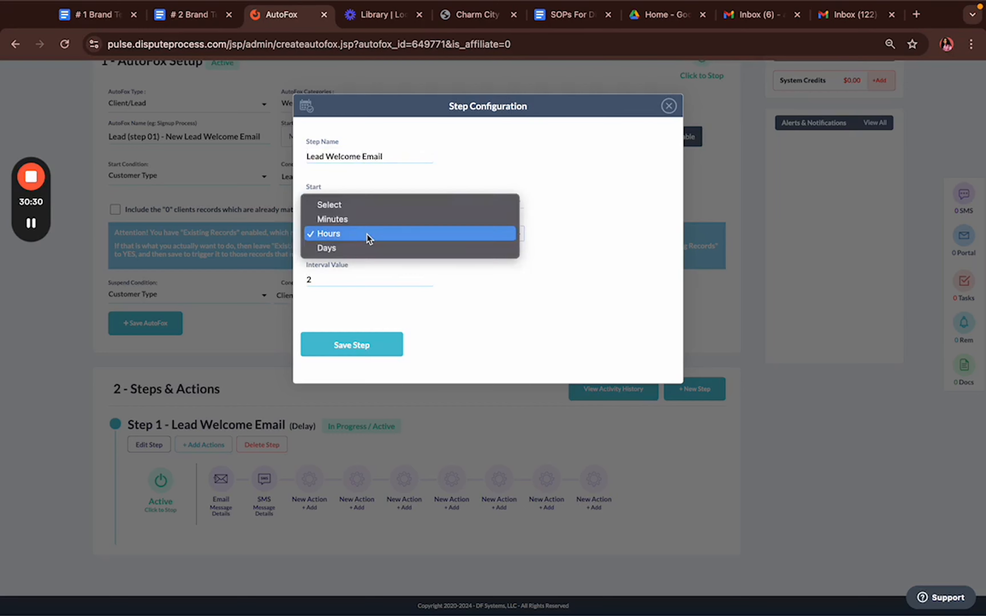
pyautogui.click(548, 182)
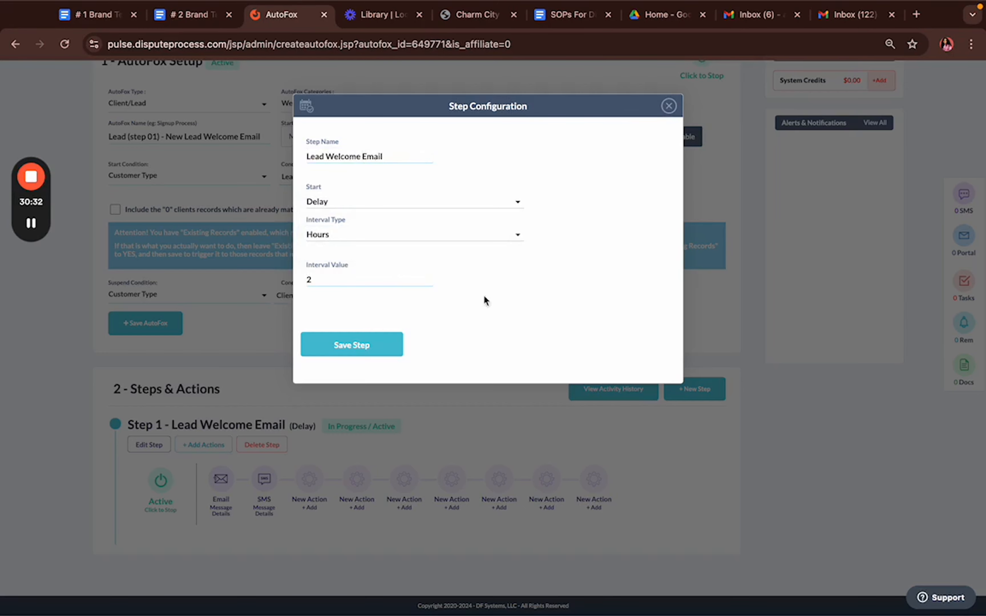
pyautogui.click(668, 106)
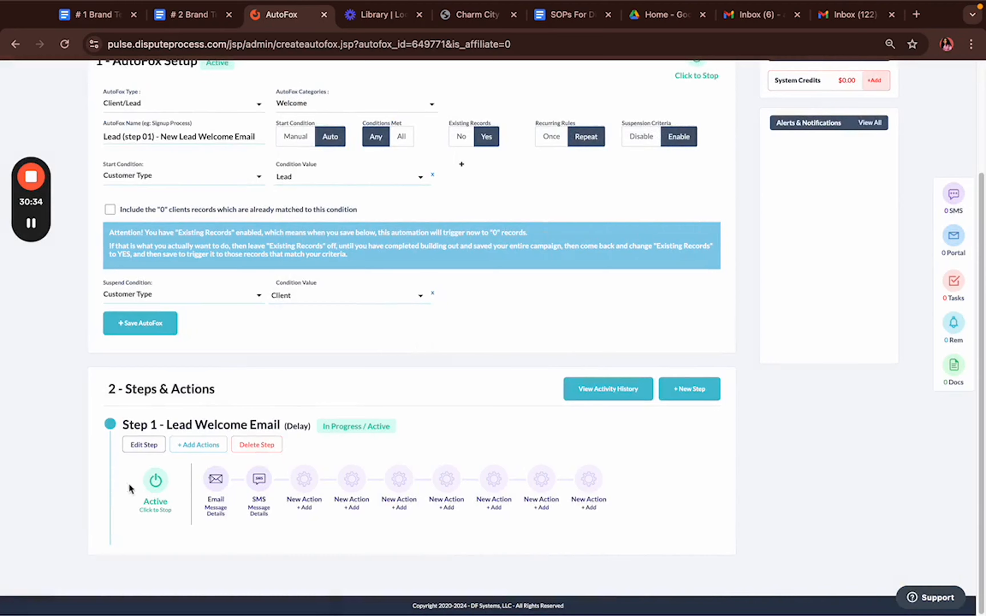
# Set the Lead Welcome Email step's delay to 5 minutes and save the step
pyautogui.click(144, 445)
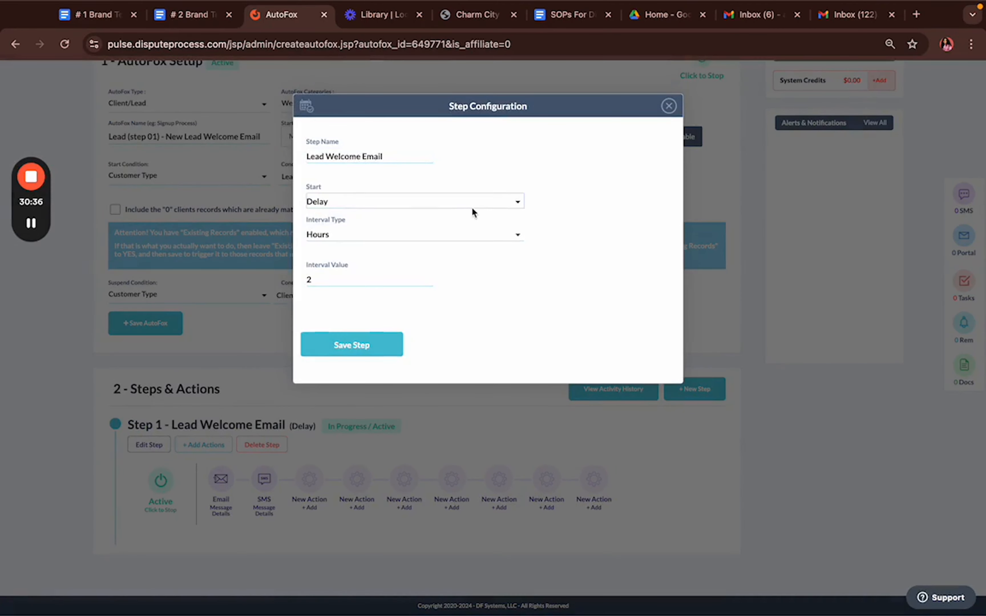
pyautogui.click(450, 234)
pyautogui.click(437, 219)
pyautogui.click(384, 279)
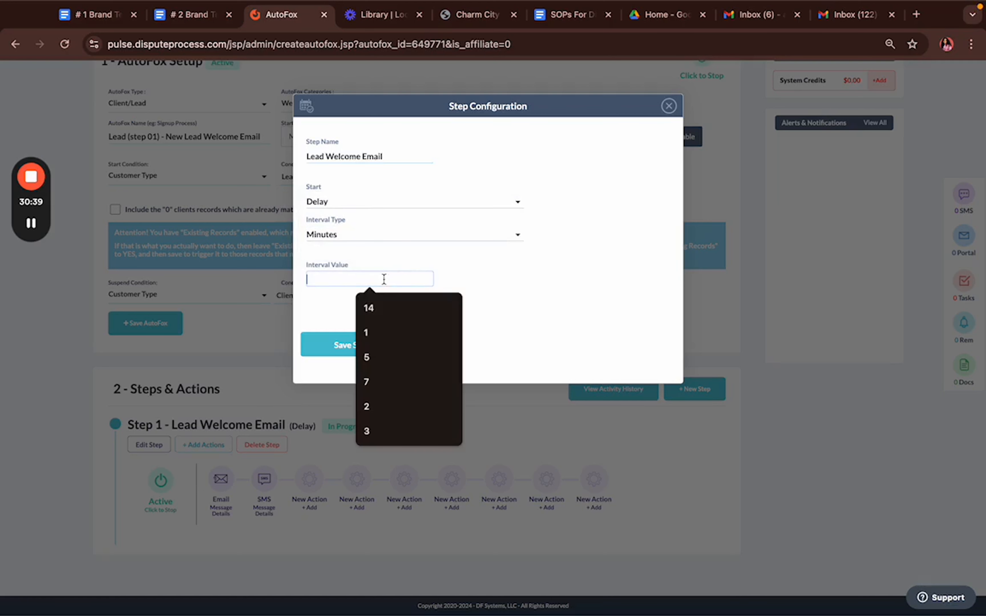
pyautogui.click(380, 353)
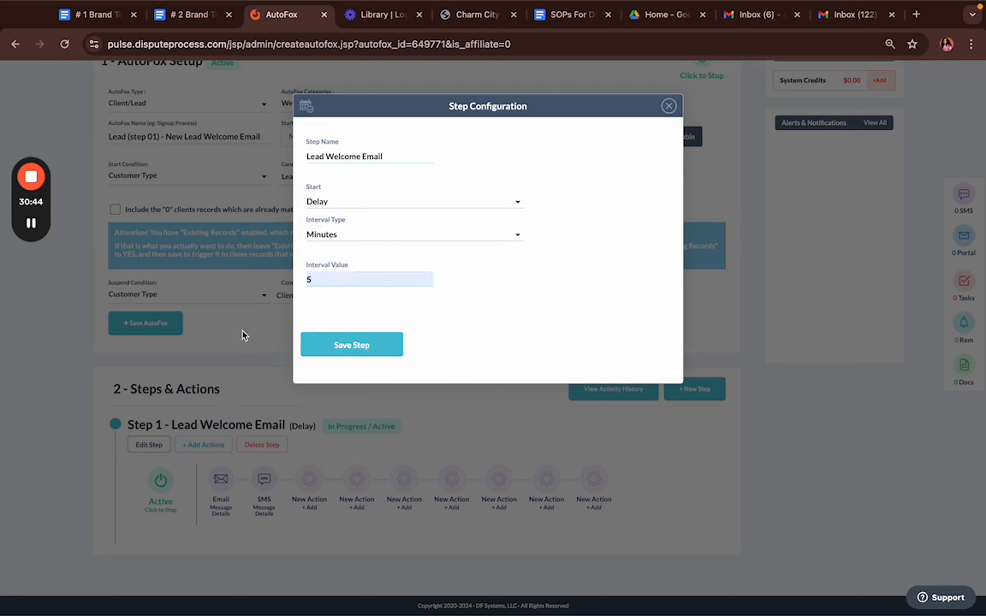
pyautogui.click(369, 345)
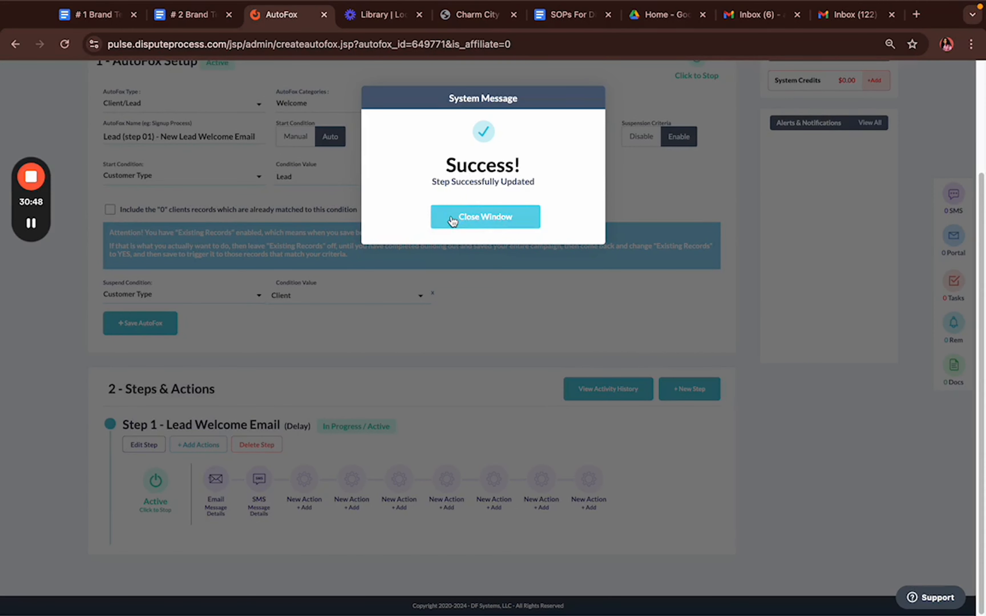
pyautogui.click(453, 222)
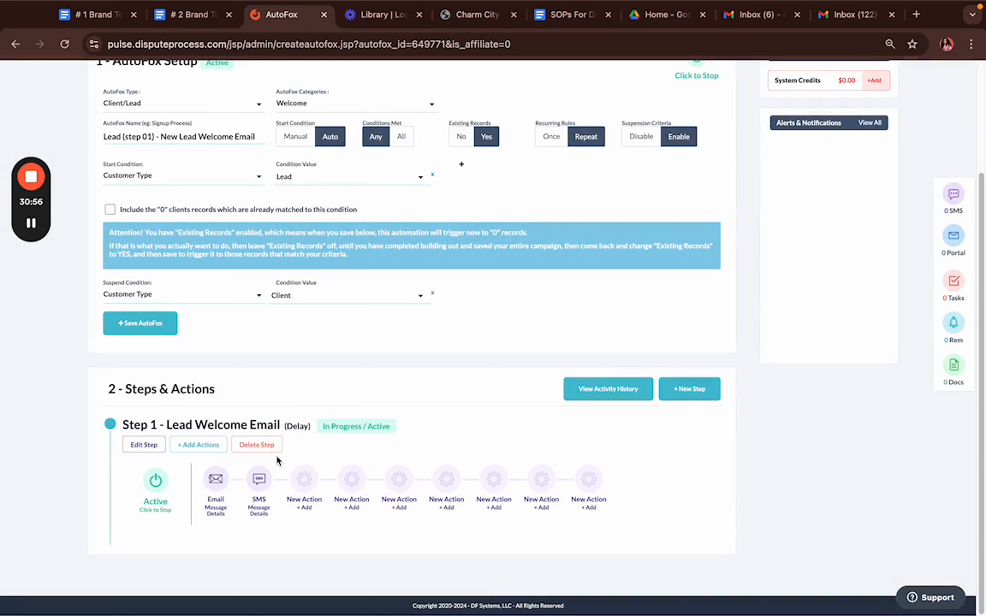
# Open the Lead Welcome Email message and insert "Hi" before the [FIRST-NAME] greeting
pyautogui.click(216, 482)
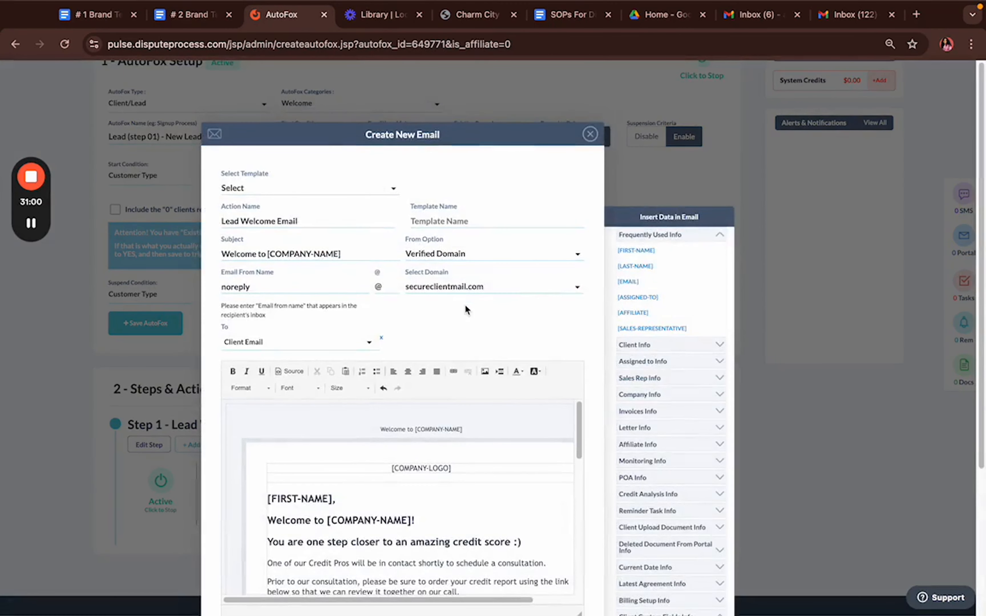
pyautogui.scroll(-5, 460, 286)
pyautogui.scroll(-10, 459, 286)
pyautogui.scroll(10, 384, 269)
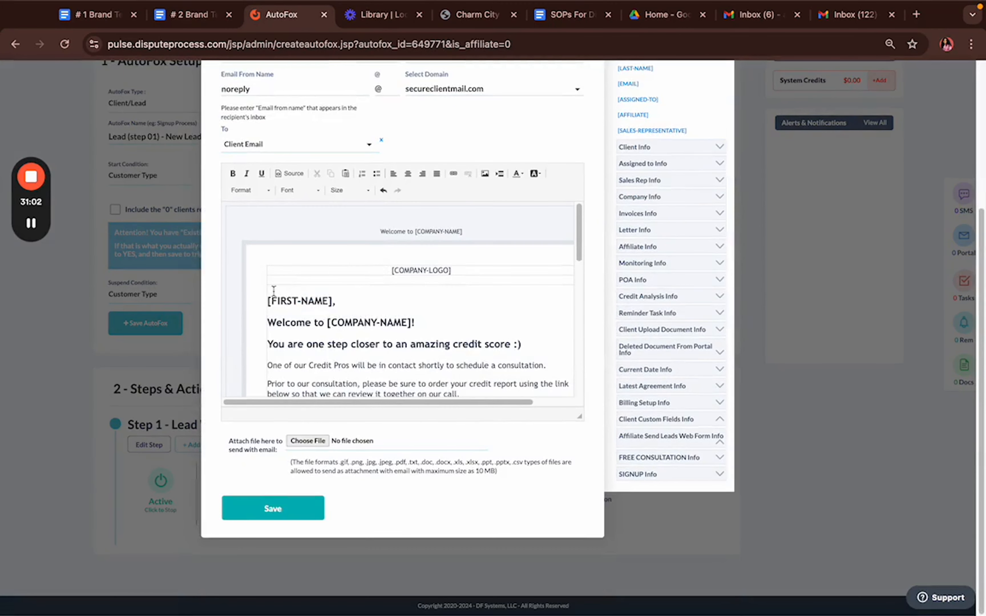
pyautogui.click(267, 302)
pyautogui.write('Hi')
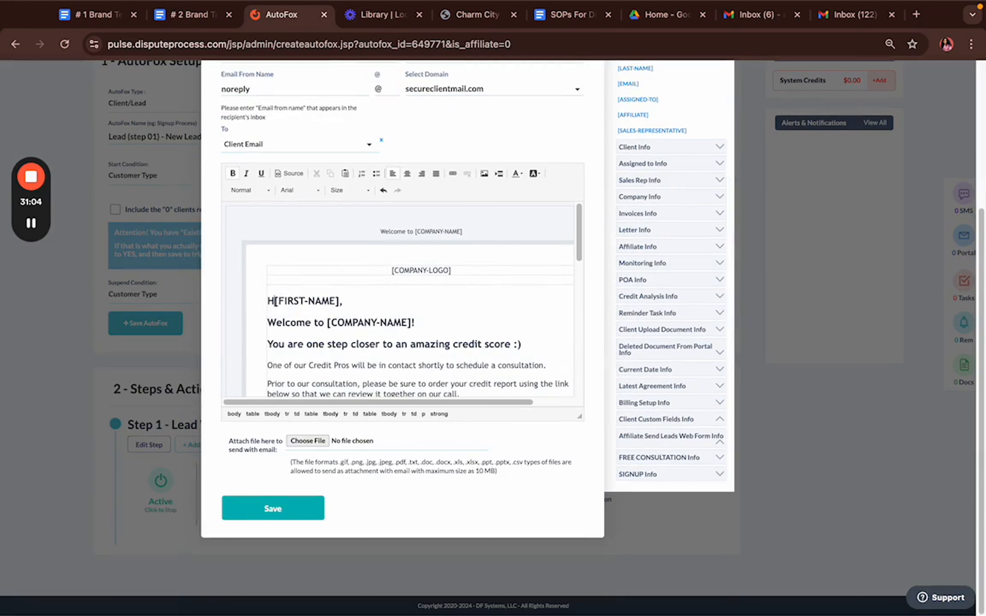
pyautogui.press('BackSpace')
pyautogui.press('BackSpace')
pyautogui.write('i')
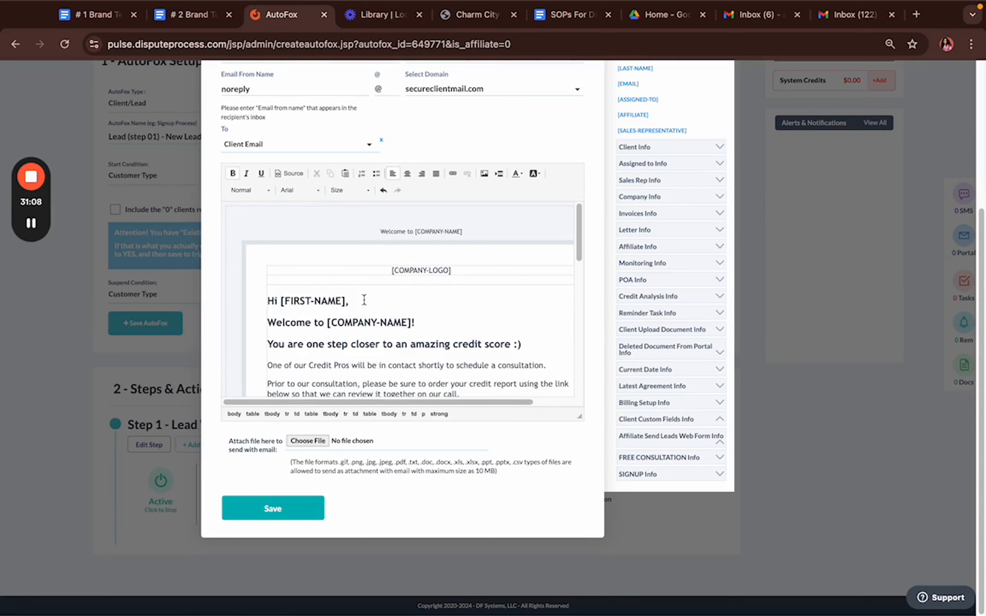
# Review the rest of the welcome email's body, from the credit report section to the website link and footer
pyautogui.scroll(-10, 366, 304)
pyautogui.scroll(10, 384, 316)
pyautogui.scroll(-10, 381, 315)
pyautogui.scroll(-5, 379, 315)
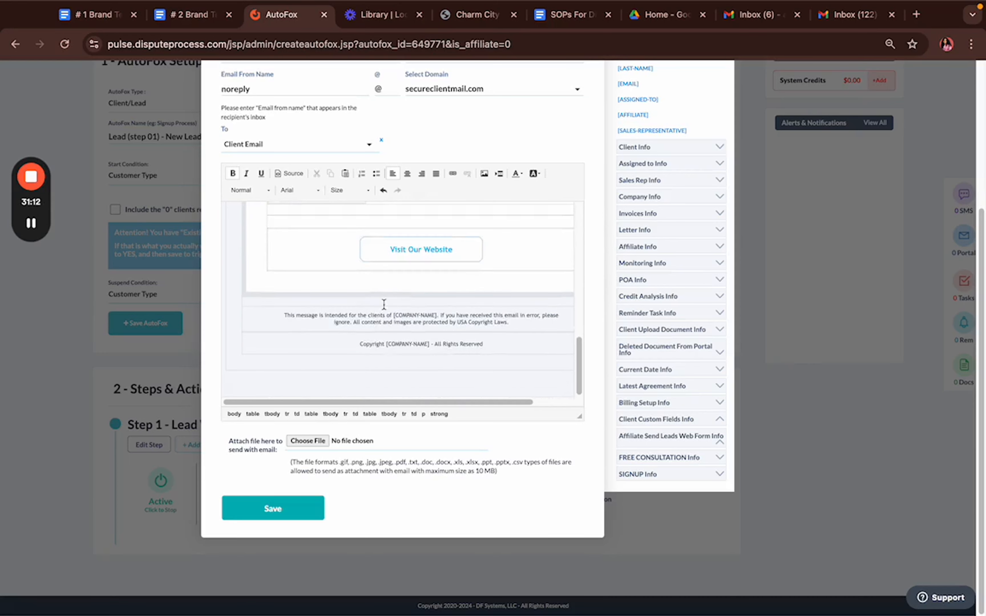
pyautogui.scroll(5, 380, 310)
pyautogui.scroll(5, 539, 176)
pyautogui.scroll(-5, 407, 271)
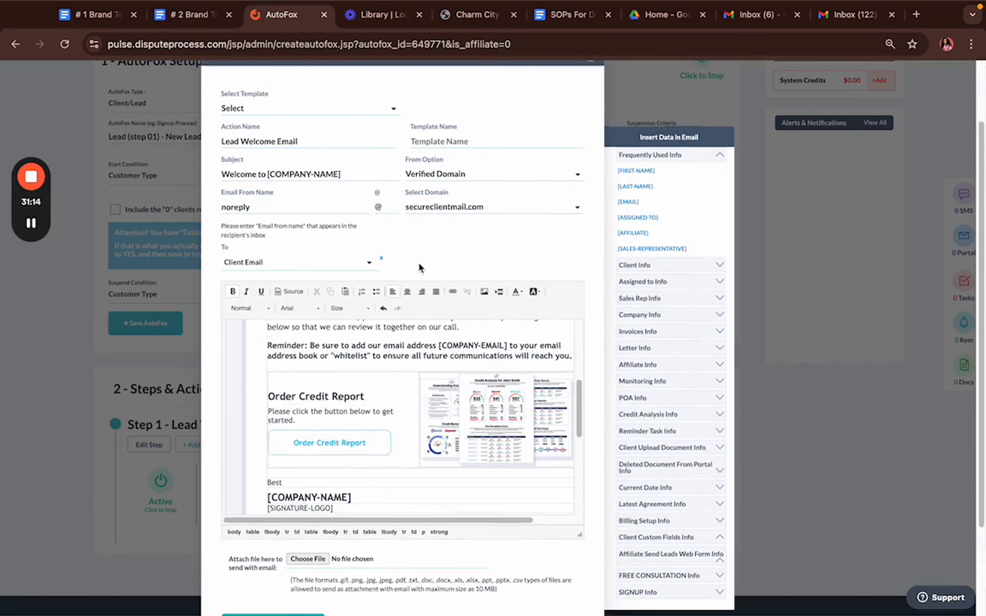
# Save the welcome email, then choose the company phone number as the sender of the Welcome SMS action and save it
pyautogui.click(279, 509)
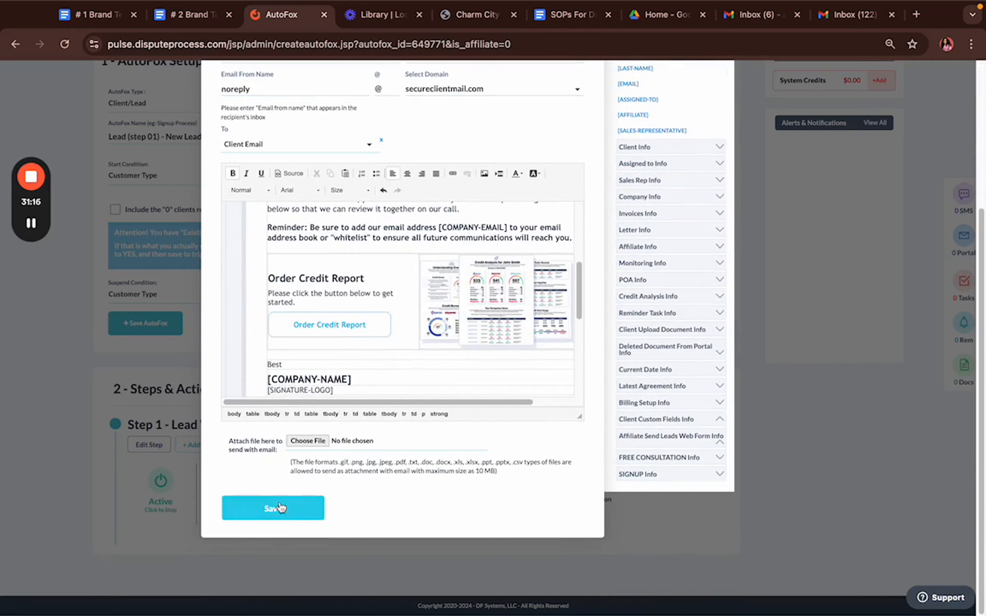
pyautogui.click(262, 480)
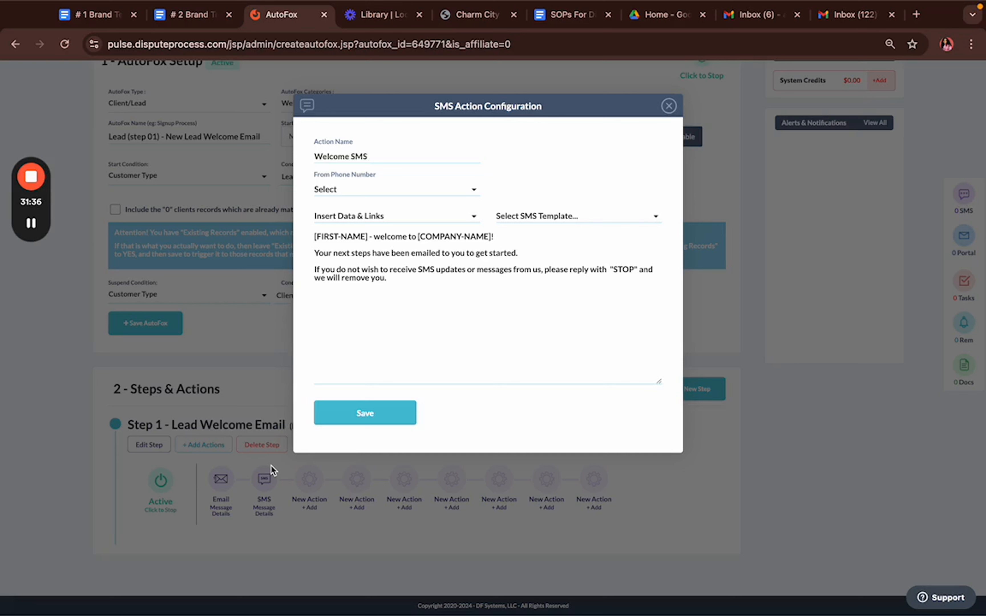
pyautogui.click(422, 186)
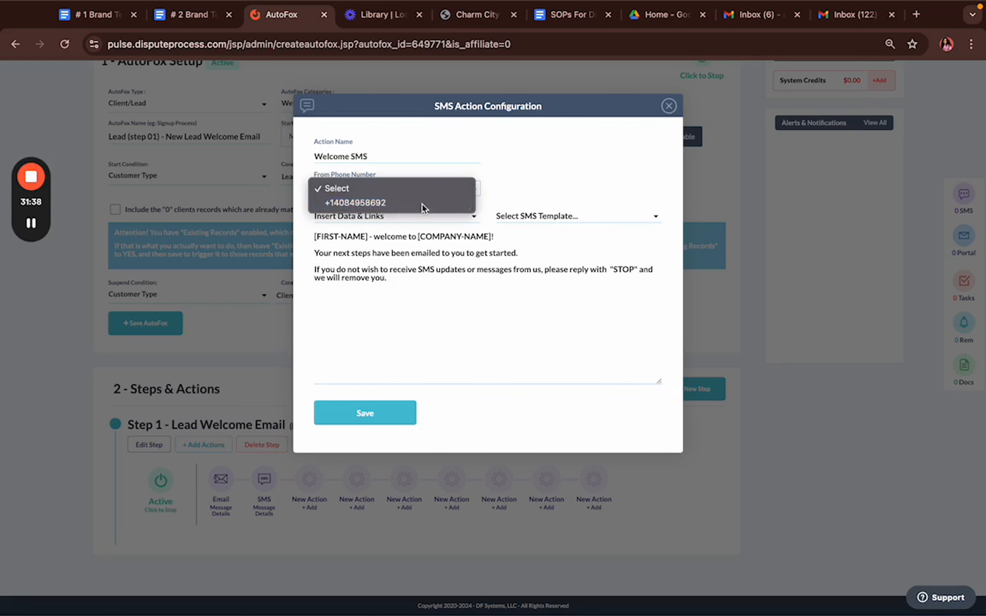
pyautogui.click(354, 203)
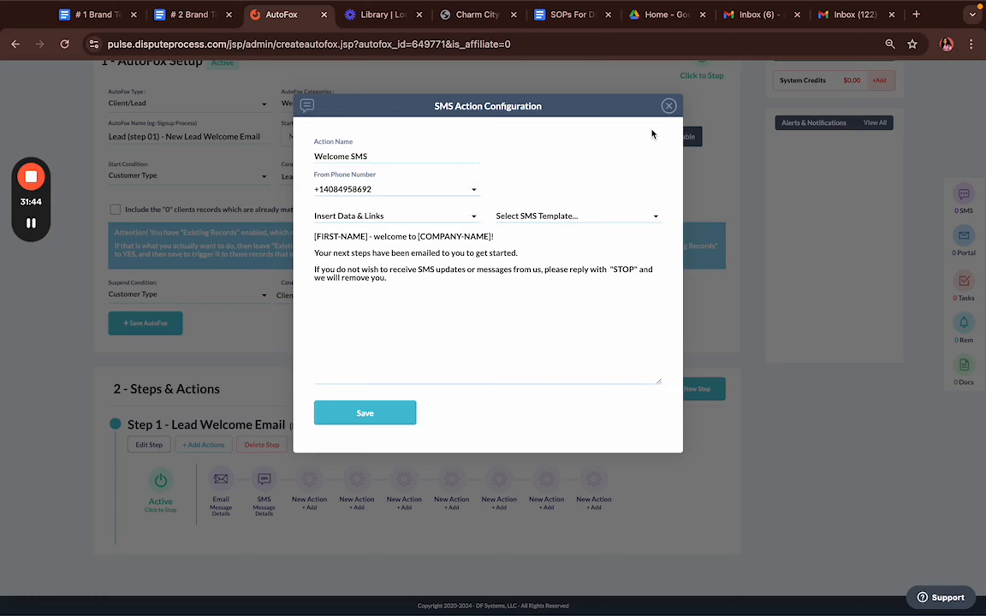
pyautogui.click(374, 424)
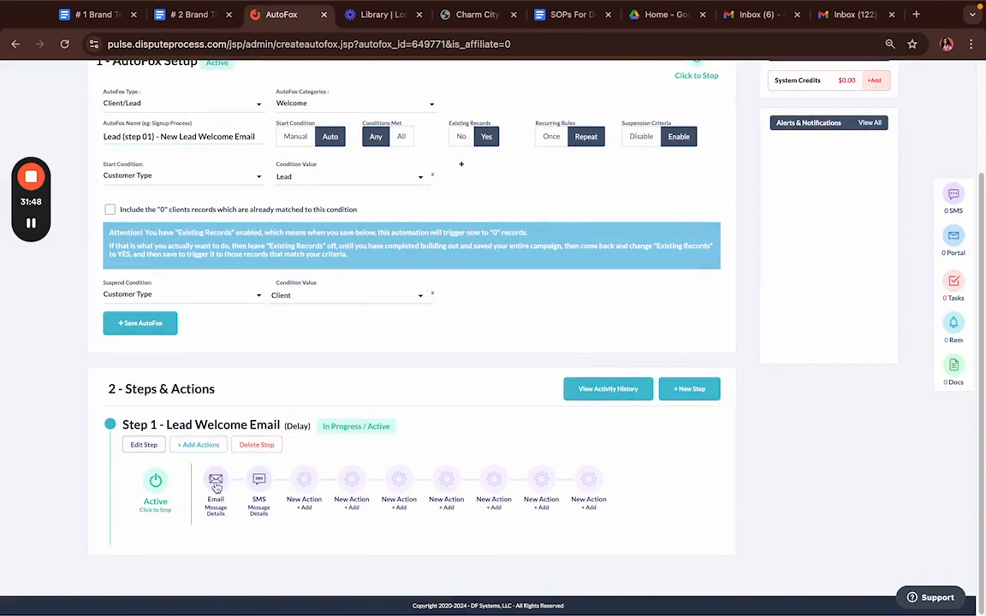
# Reopen the Lead Welcome Email message, review its body from the greeting through the credit report section, and save it
pyautogui.click(220, 483)
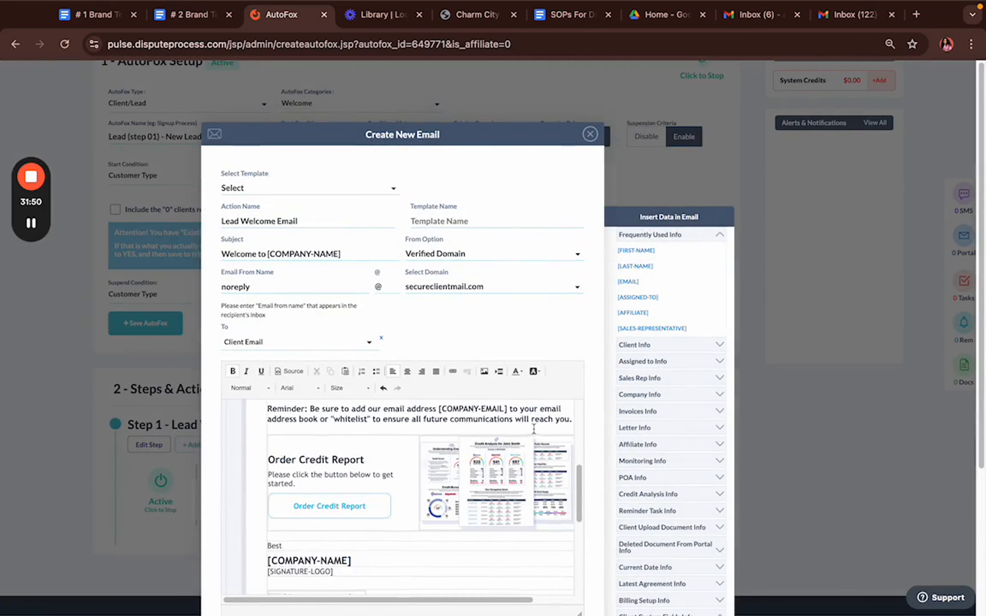
pyautogui.scroll(3, 513, 426)
pyautogui.scroll(-3, 592, 424)
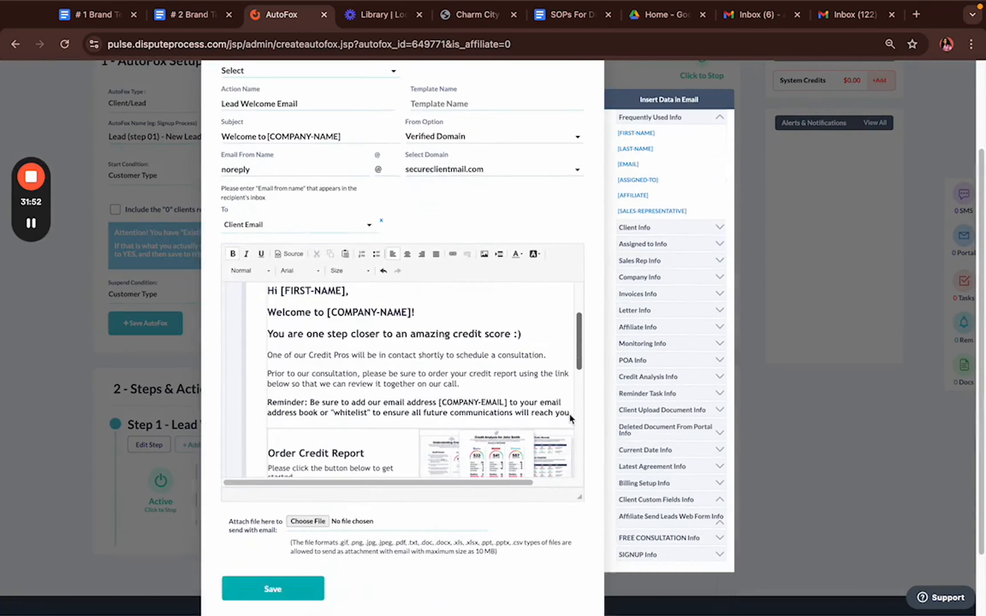
pyautogui.scroll(-5, 370, 352)
pyautogui.scroll(2, 431, 351)
pyautogui.scroll(3, 431, 352)
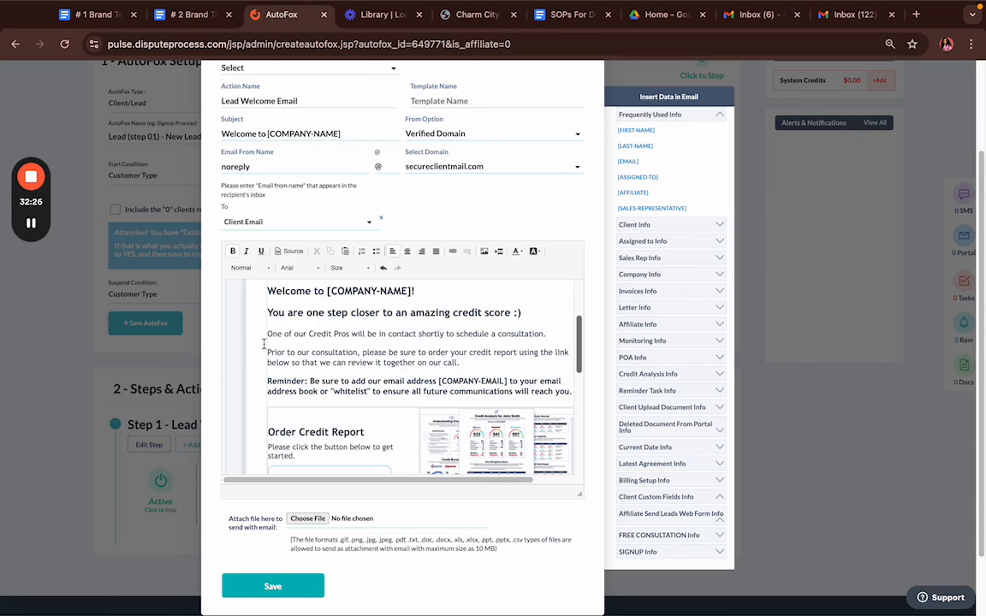
pyautogui.press('XF86MonBrightnessDown')
pyautogui.click(269, 583)
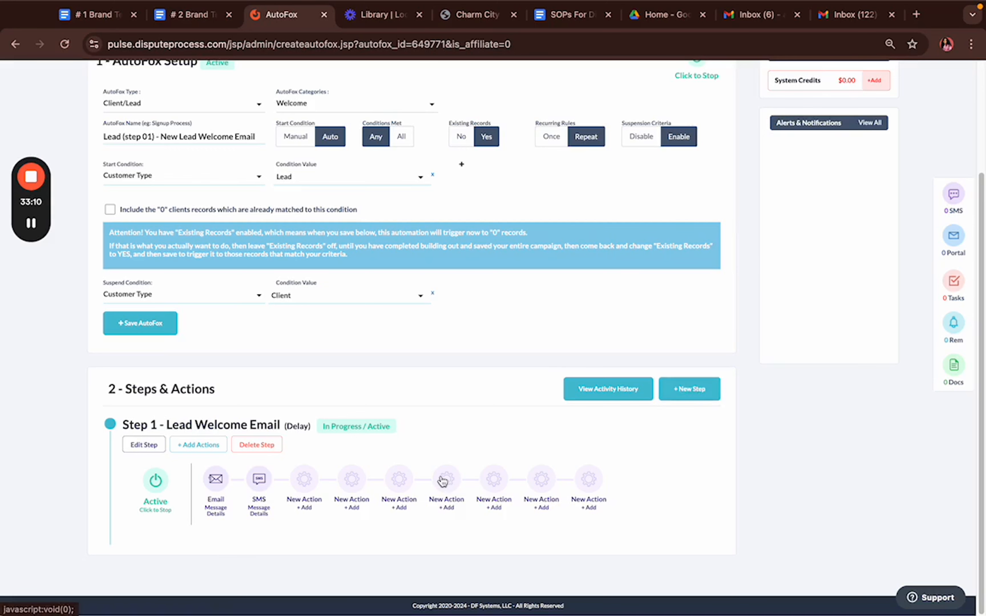
# Add a new step to the campaign and name it "Here to Tailor a Plan Just for You"
pyautogui.scroll(3, 442, 481)
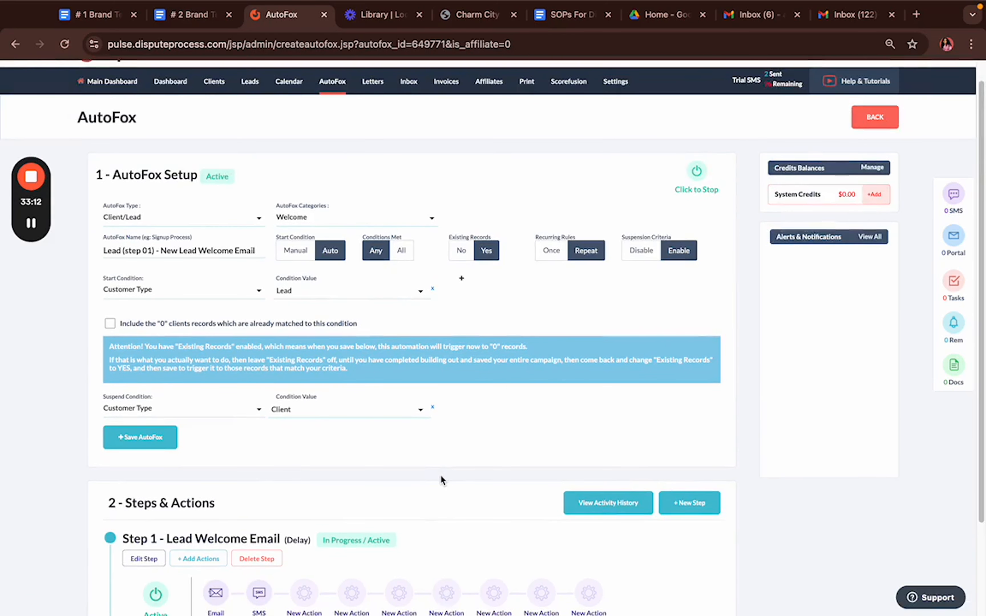
pyautogui.scroll(-3, 314, 447)
pyautogui.scroll(3, 313, 451)
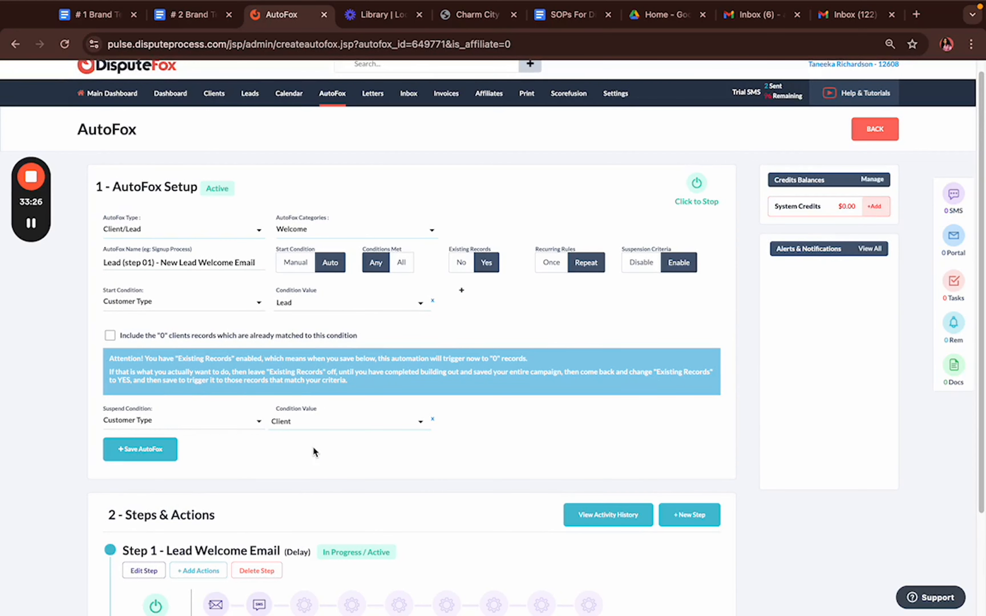
pyautogui.scroll(-3, 314, 439)
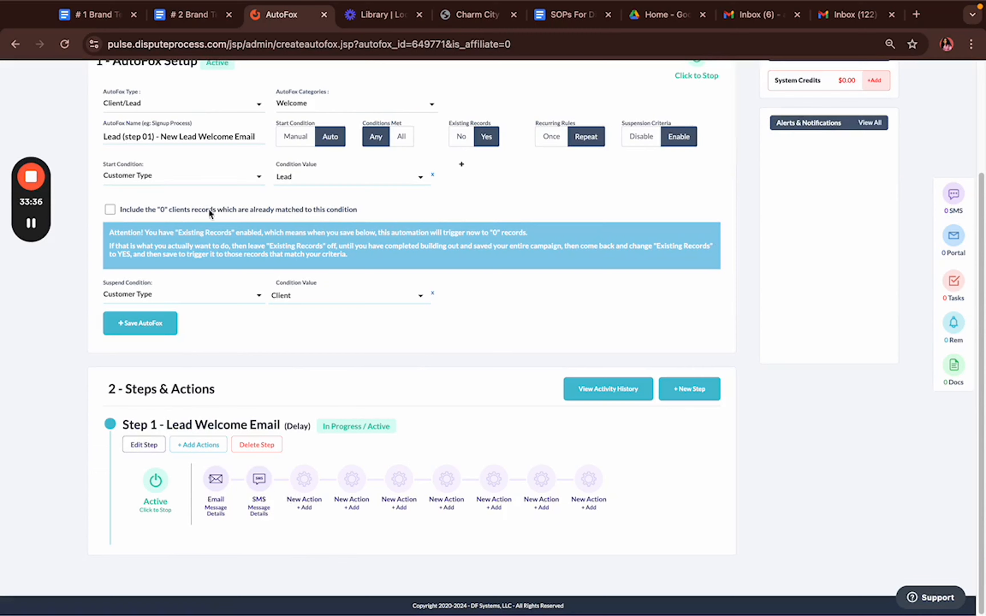
pyautogui.click(688, 391)
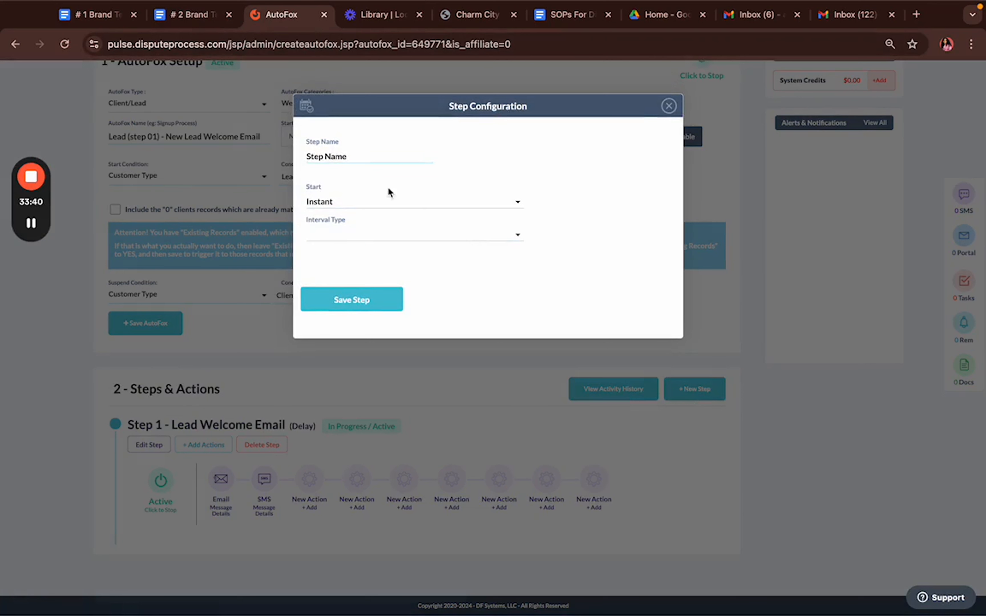
pyautogui.click(373, 159)
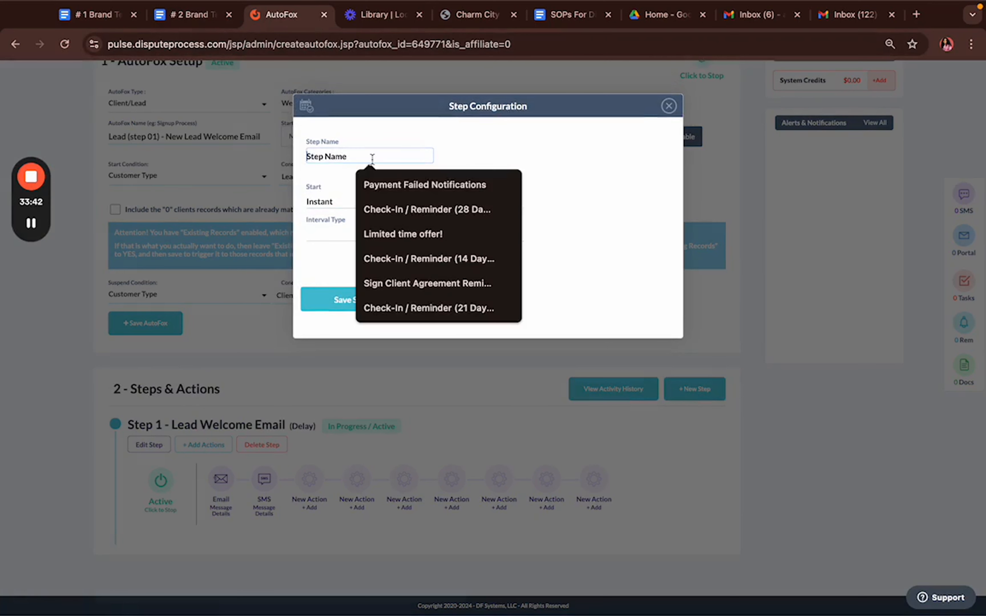
pyautogui.write('Here')
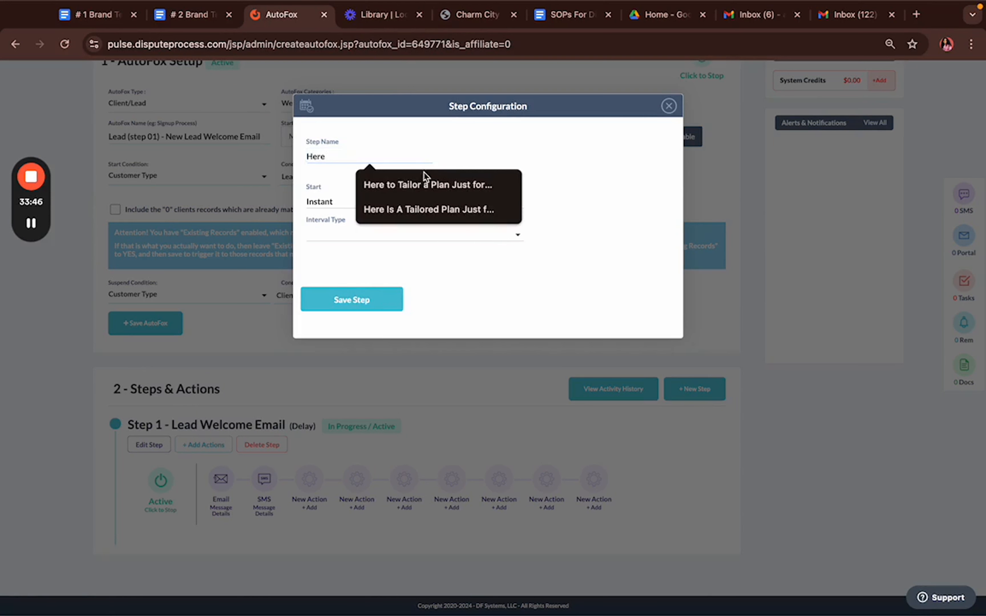
pyautogui.click(432, 184)
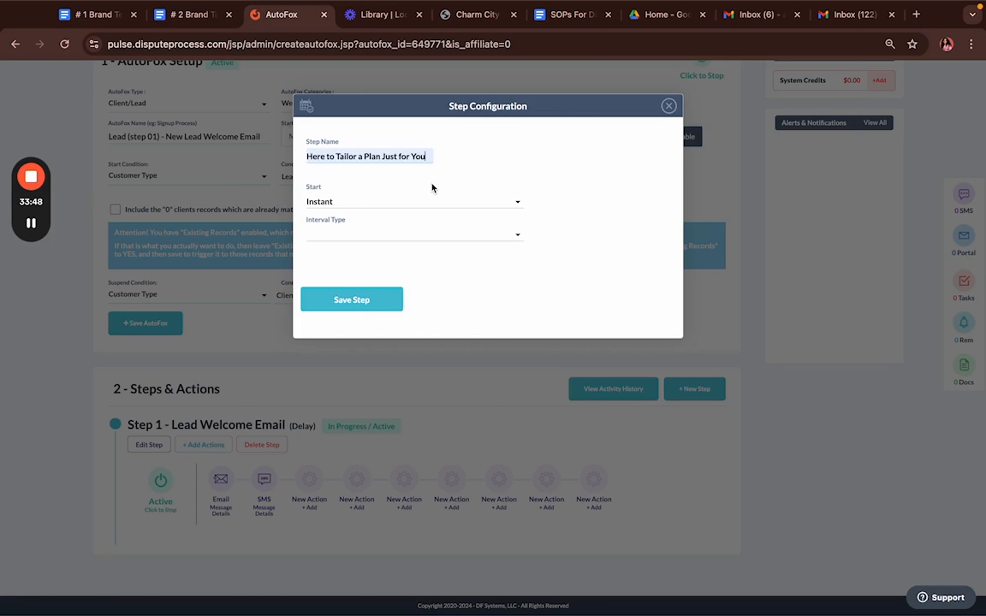
# Set the start of the "Here to Tailor a Plan Just for You" step to After Previous Step
pyautogui.click(416, 199)
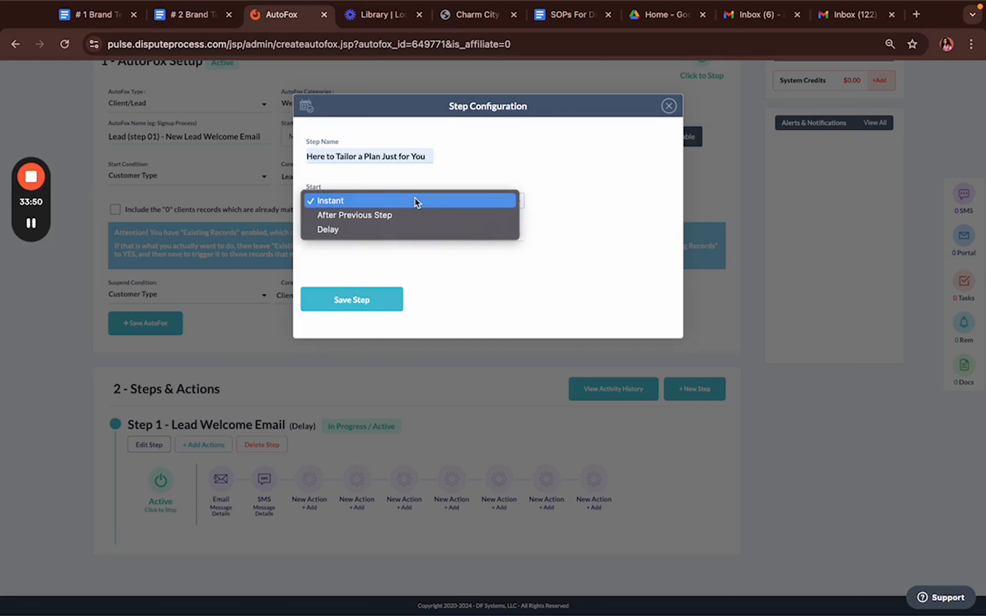
pyautogui.click(413, 212)
pyautogui.click(414, 212)
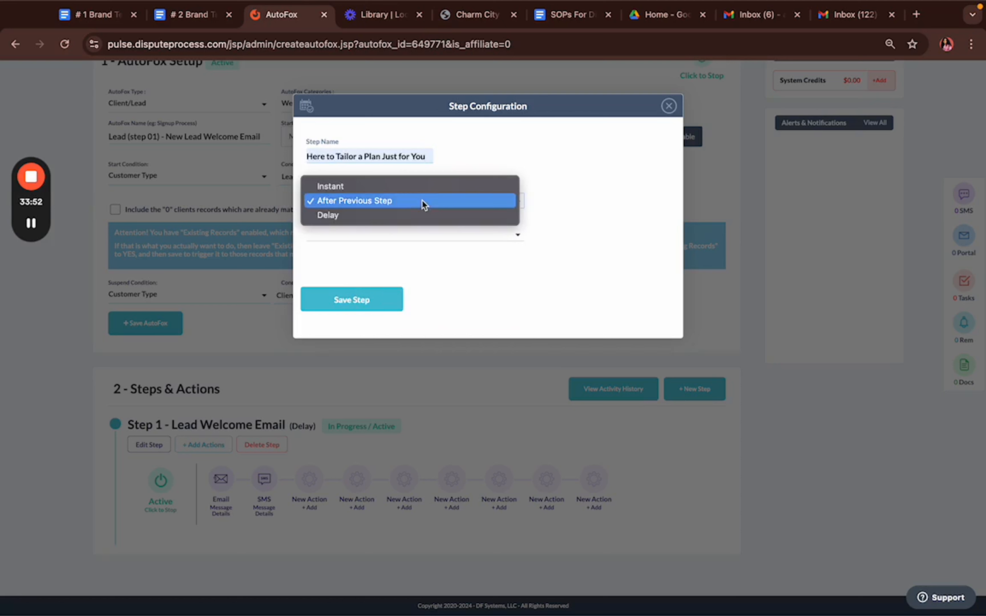
pyautogui.click(421, 214)
pyautogui.click(418, 202)
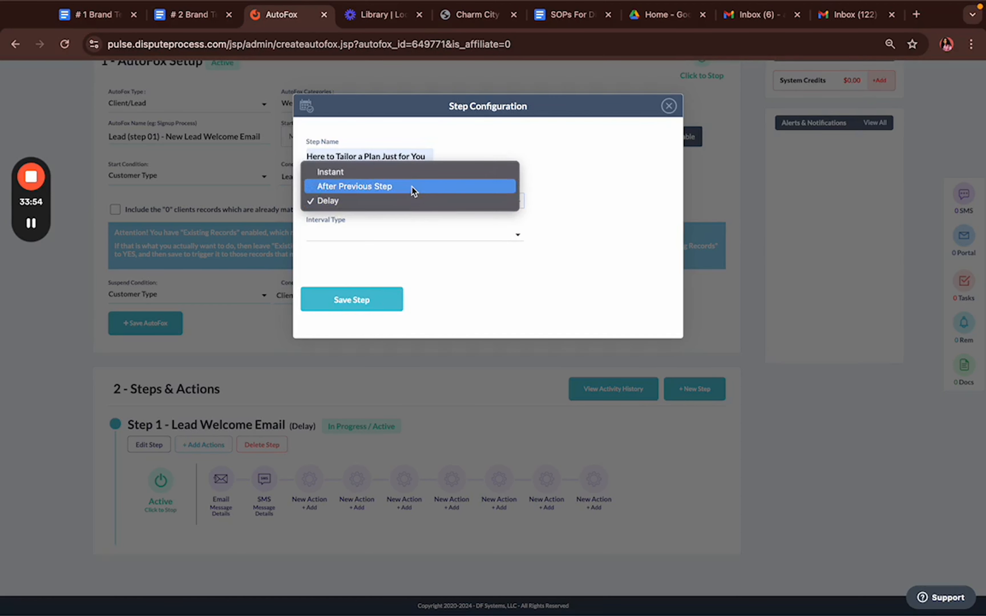
pyautogui.click(411, 185)
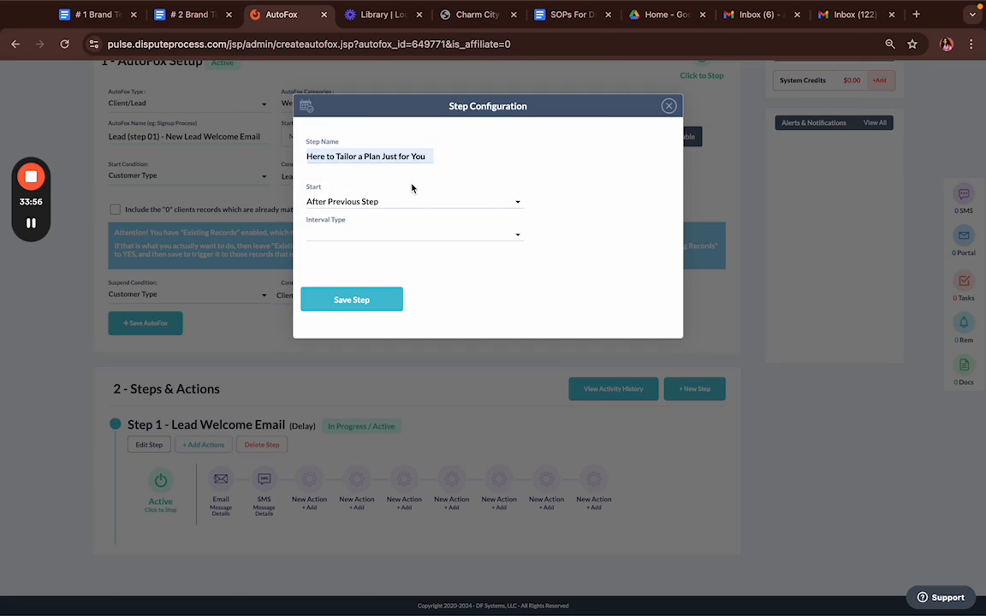
# Give the "Here to Tailor a Plan Just for You" step an interval of 2 Days and save the step
pyautogui.click(416, 233)
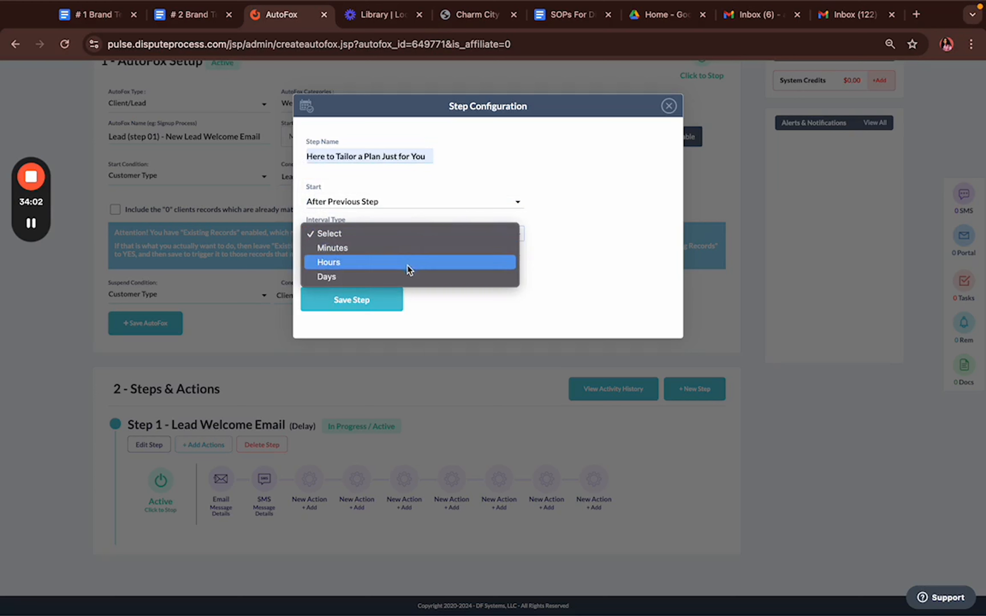
pyautogui.click(407, 276)
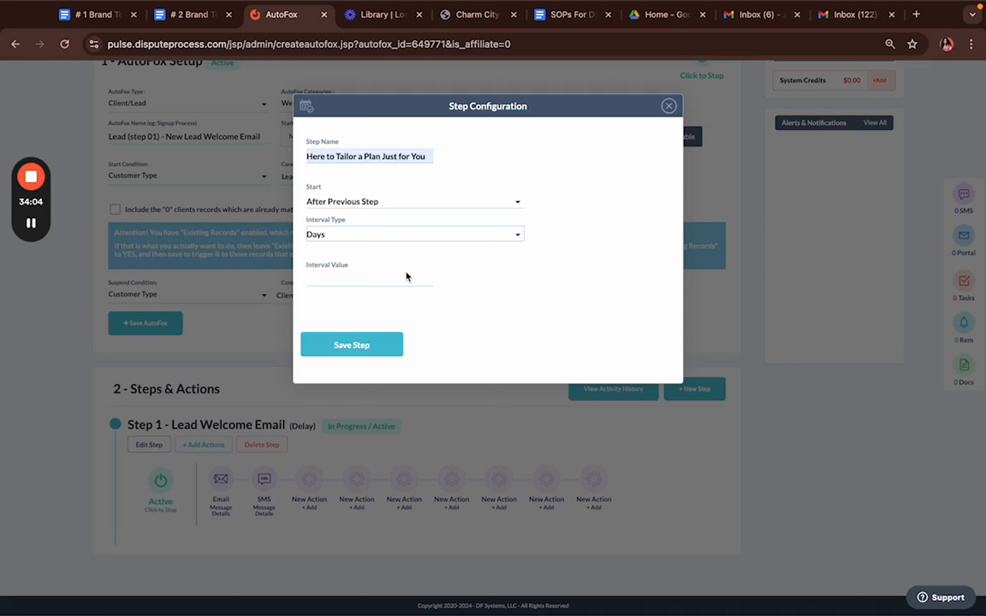
pyautogui.click(399, 274)
pyautogui.click(363, 279)
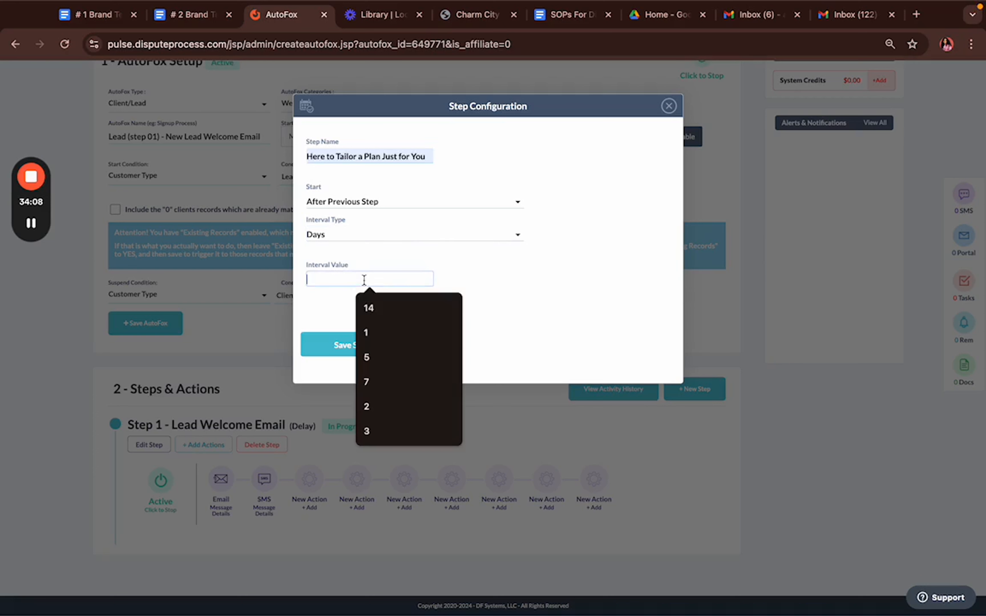
pyautogui.click(374, 412)
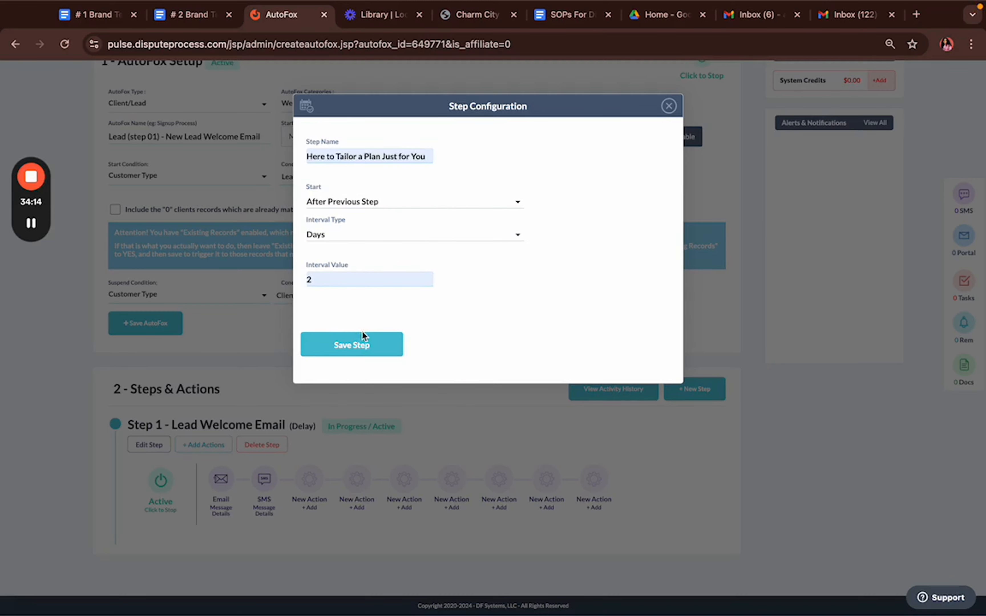
pyautogui.click(362, 343)
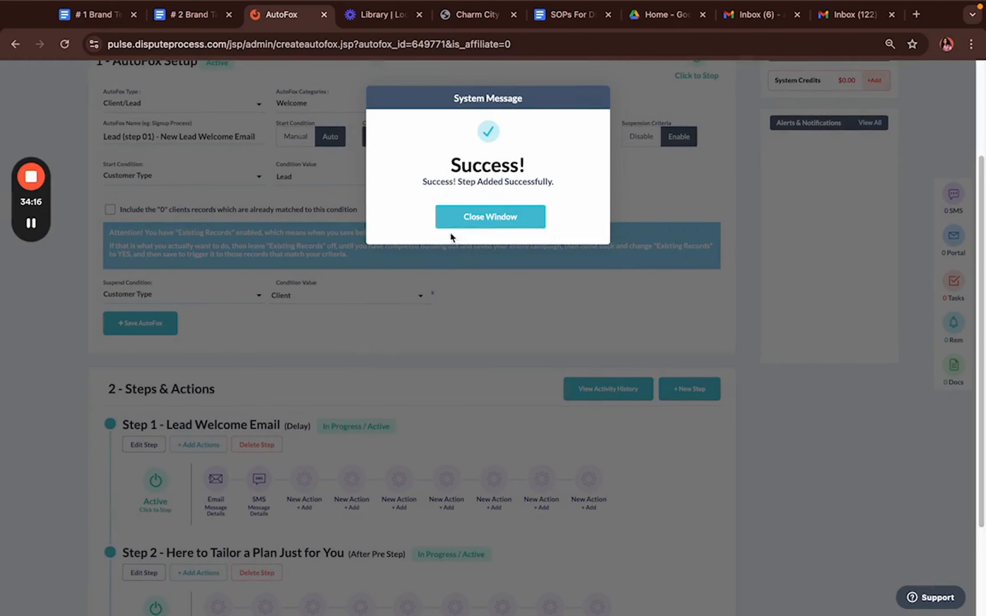
pyautogui.click(468, 222)
# Add another step to the campaign and name it "How Poor Credit Affects Your Business"
pyautogui.scroll(-3, 267, 398)
pyautogui.click(693, 262)
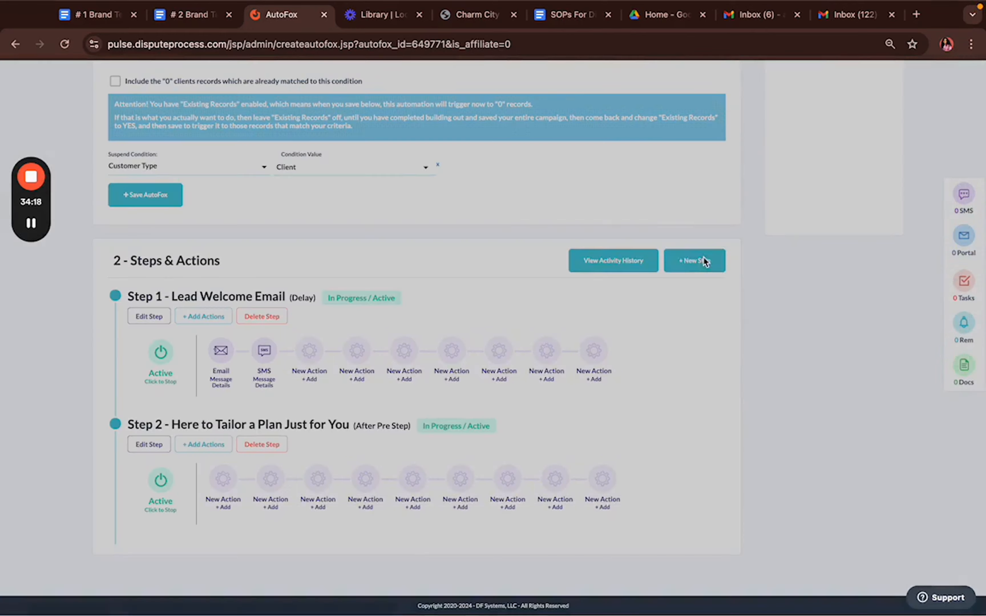
pyautogui.click(383, 156)
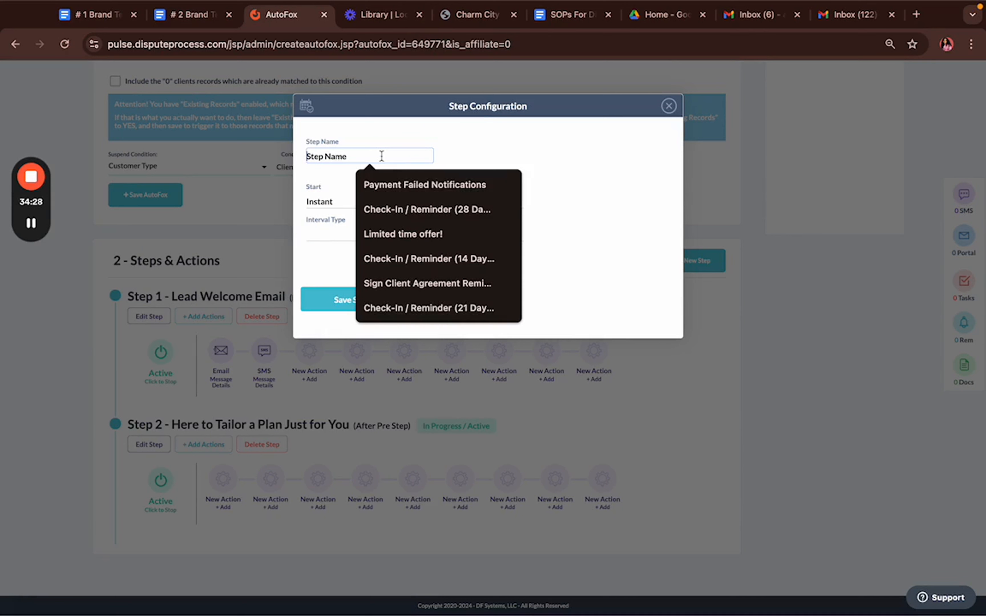
pyautogui.write('How')
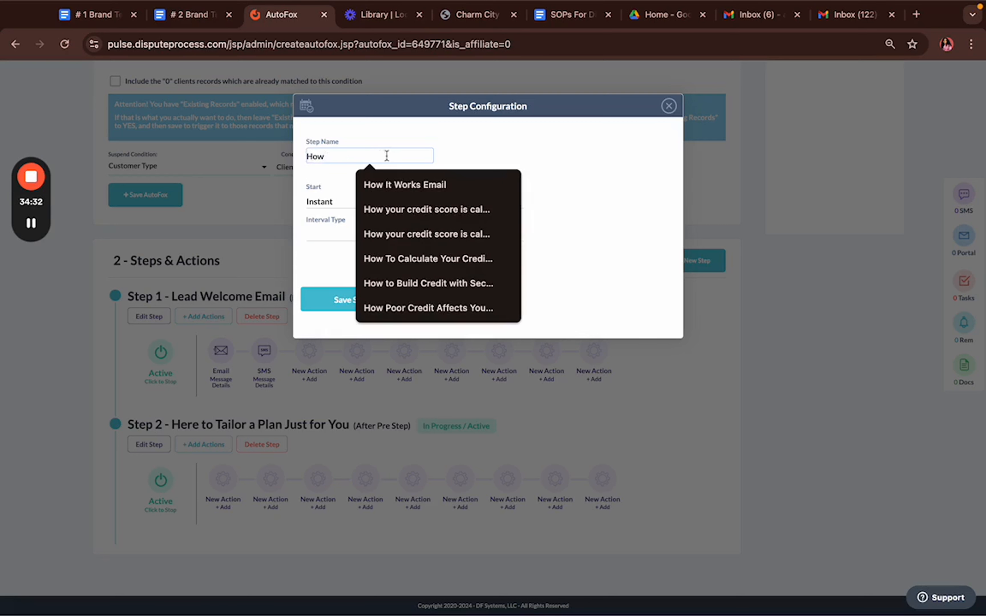
pyautogui.click(436, 302)
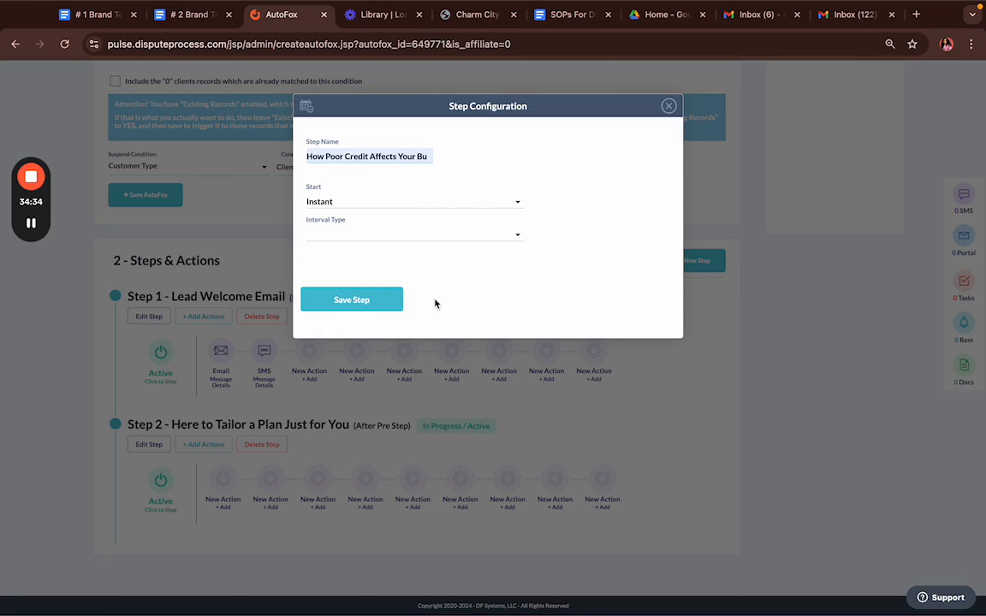
pyautogui.moveTo(382, 157); pyautogui.dragTo(448, 158)
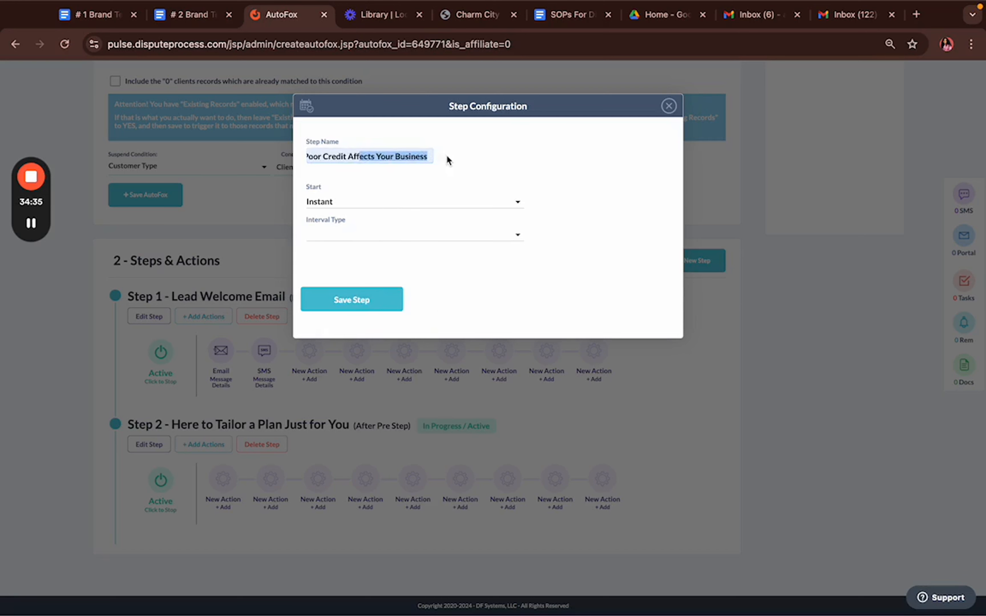
# Set the "How Poor Credit Affects Your Business" step to start After Previous Step with a 2 Days interval and save it
pyautogui.click(430, 202)
pyautogui.click(425, 220)
pyautogui.click(418, 234)
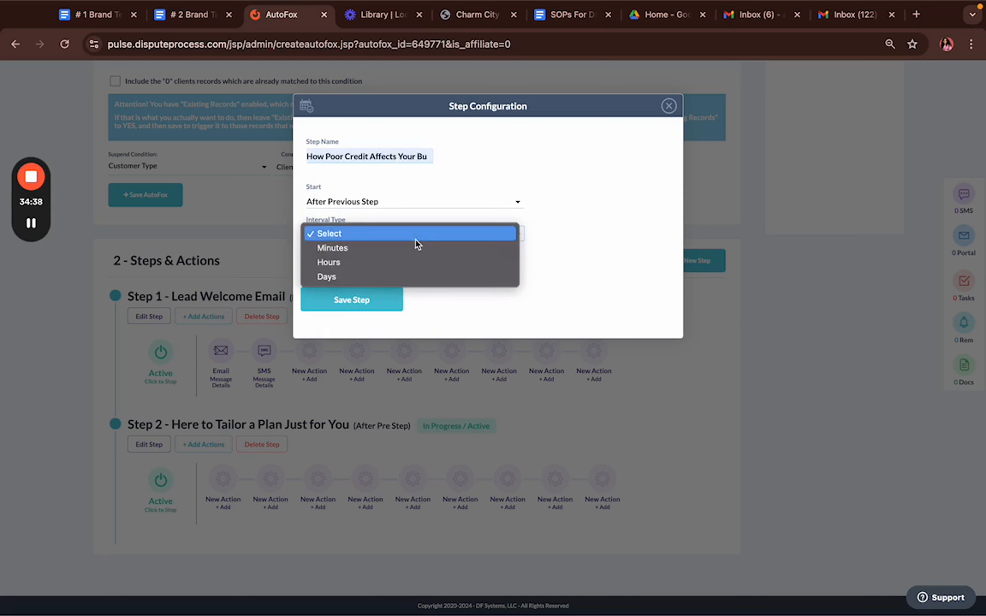
pyautogui.click(402, 276)
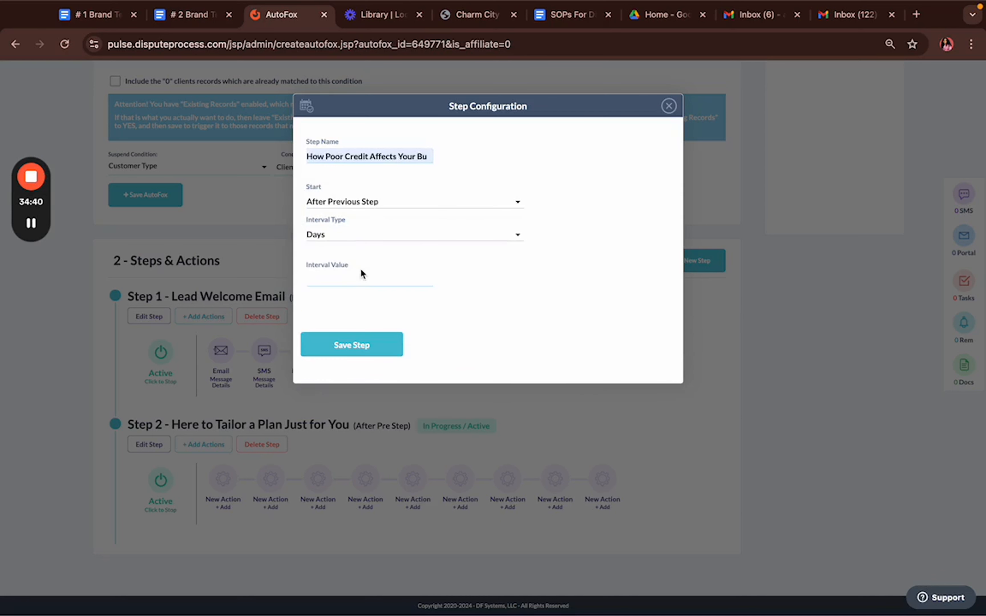
pyautogui.click(360, 277)
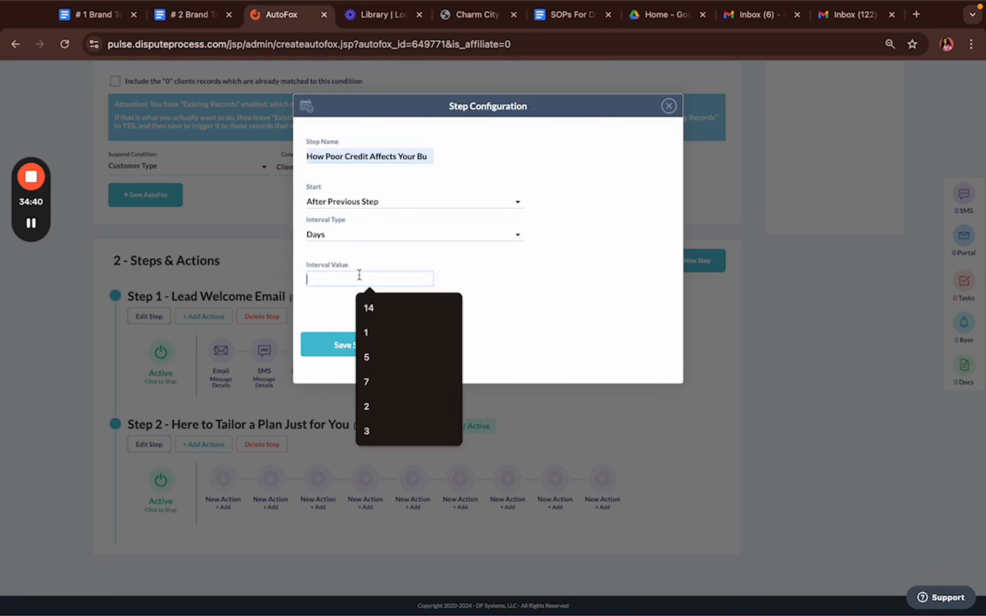
pyautogui.click(371, 407)
pyautogui.click(361, 351)
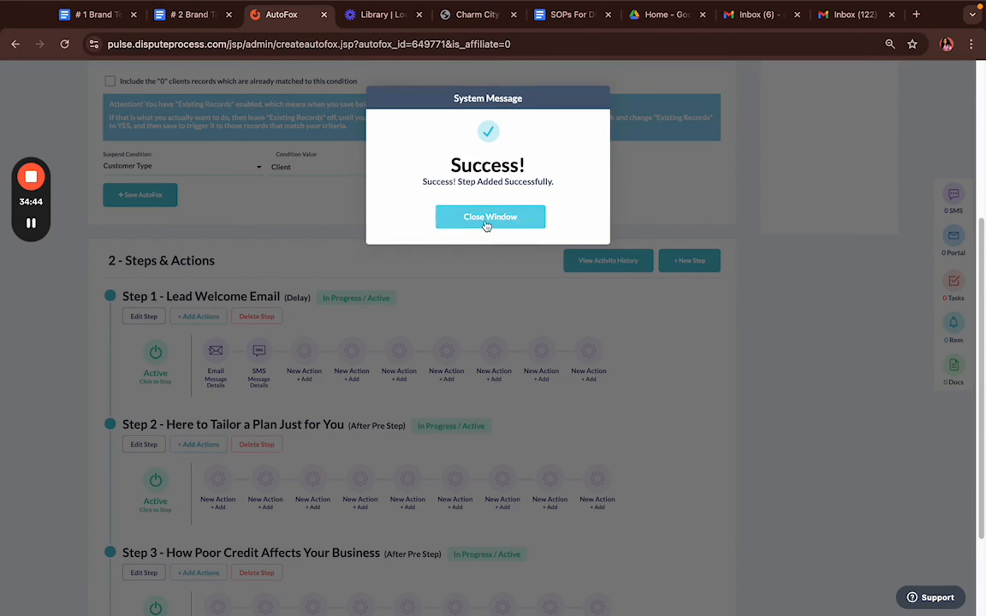
pyautogui.click(486, 216)
pyautogui.scroll(-3, 558, 313)
pyautogui.click(693, 134)
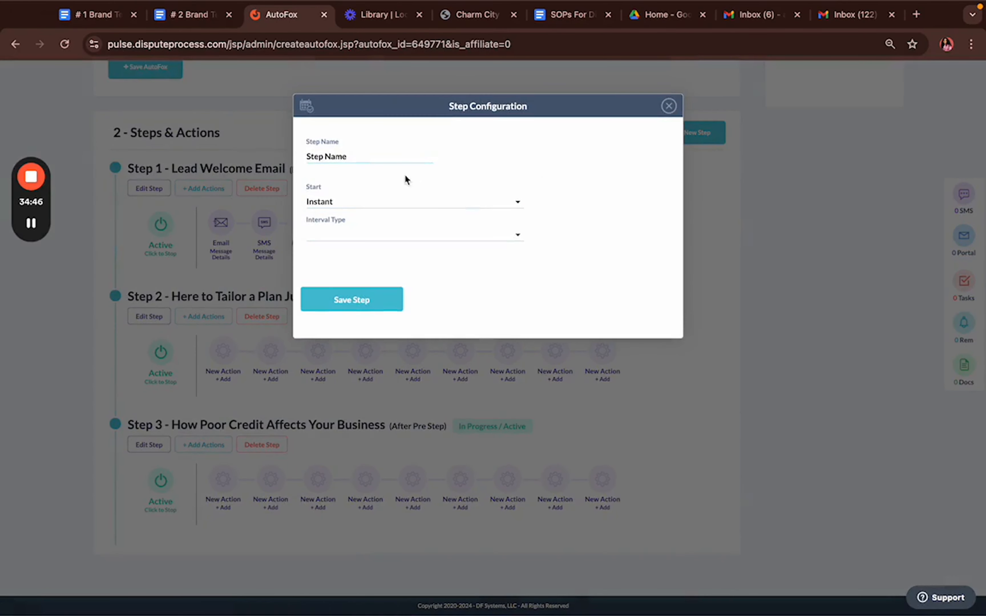
pyautogui.click(669, 106)
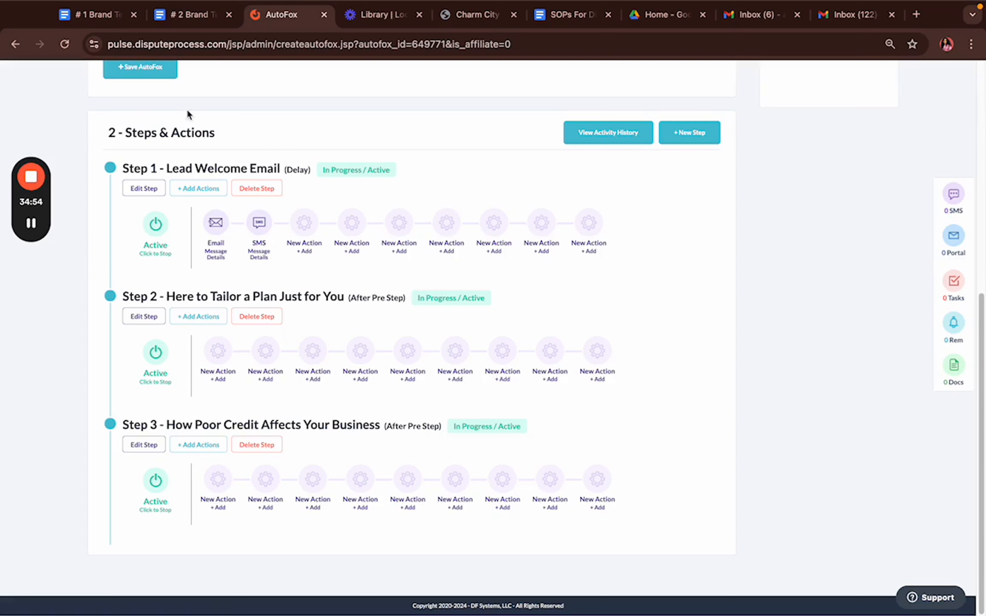
# Open a new email action for the "Here to Tailor a Plan Just for You" step, examine the Default Autofox Template's message body, and close it unsaved
pyautogui.click(220, 350)
pyautogui.click(229, 370)
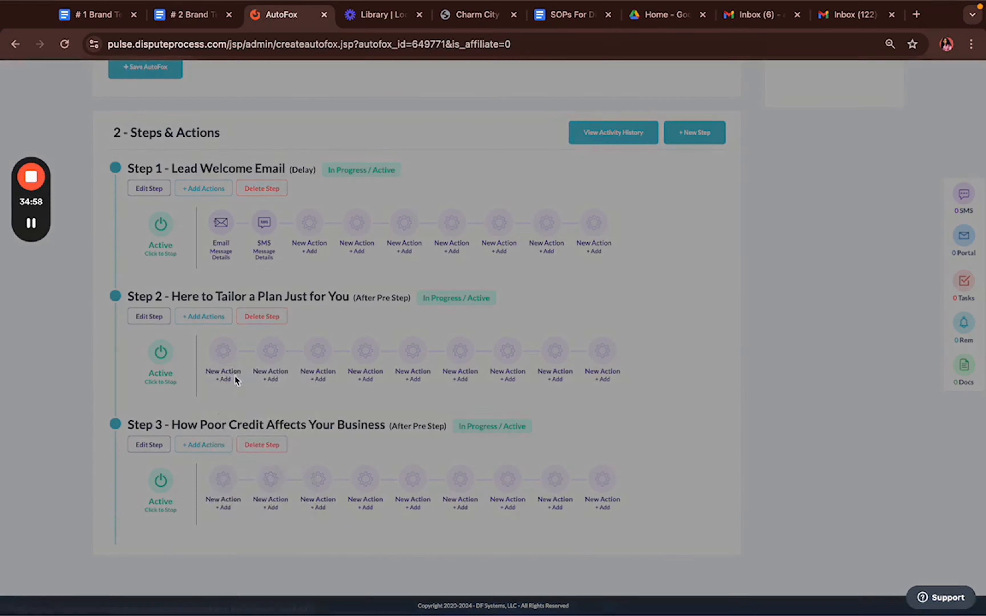
pyautogui.scroll(-3, 333, 371)
pyautogui.click(274, 144)
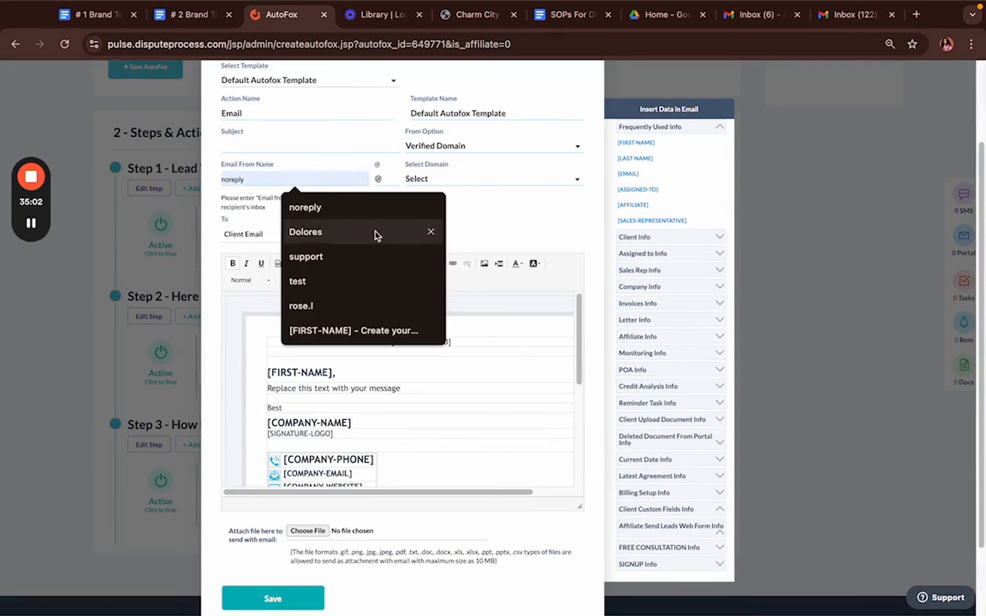
pyautogui.click(566, 214)
pyautogui.scroll(-2, 398, 403)
pyautogui.scroll(-2, 369, 372)
pyautogui.scroll(3, 372, 368)
pyautogui.tripleClick(280, 369)
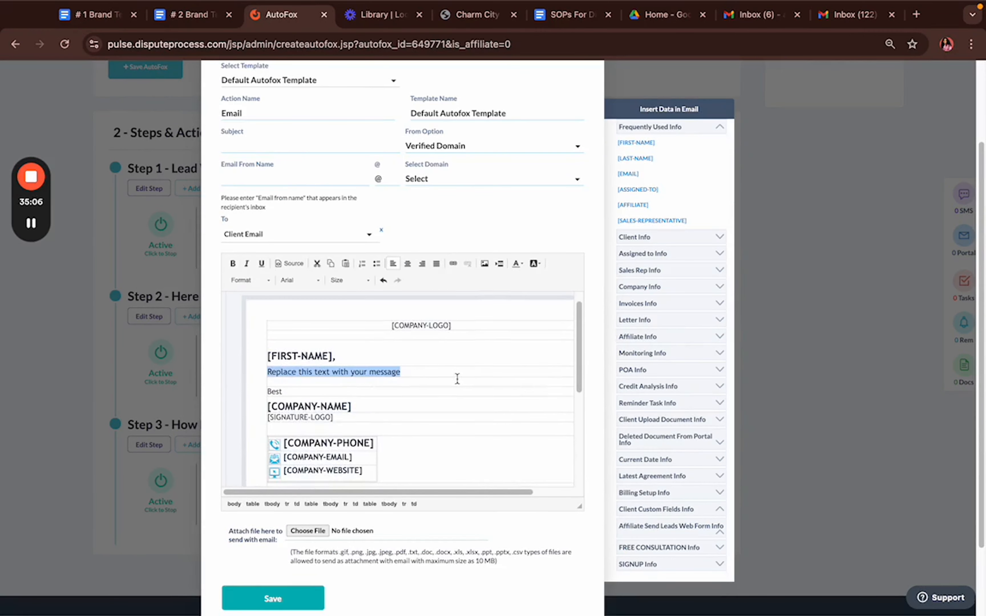
pyautogui.scroll(-5, 411, 375)
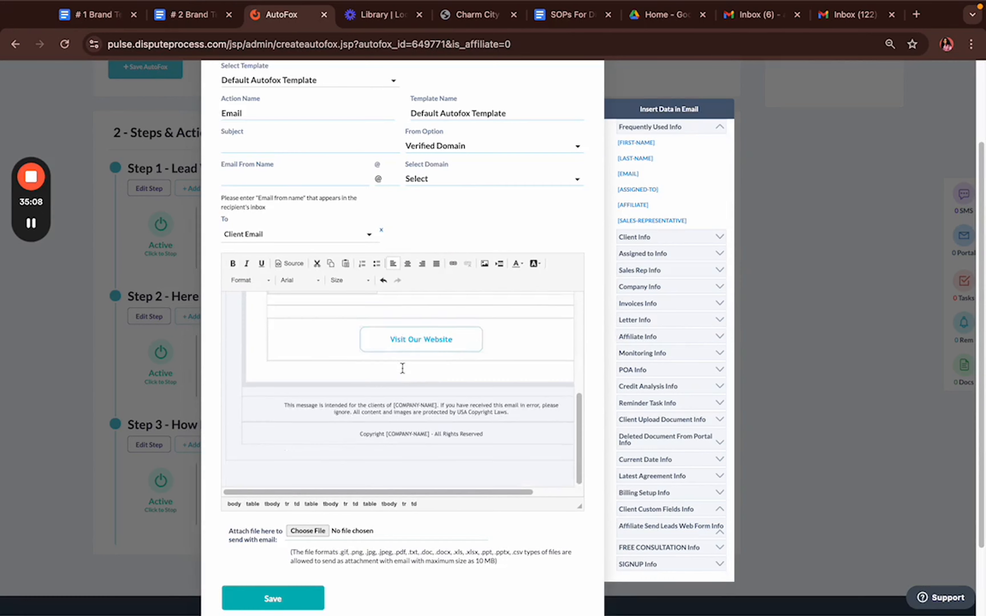
pyautogui.scroll(6, 411, 375)
pyautogui.scroll(-2, 377, 433)
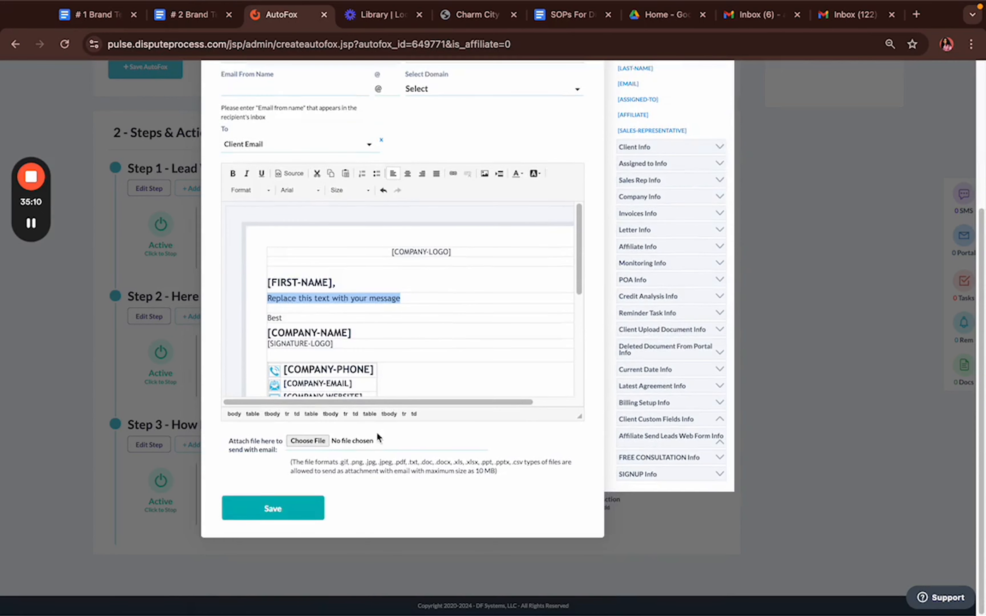
pyautogui.click(314, 508)
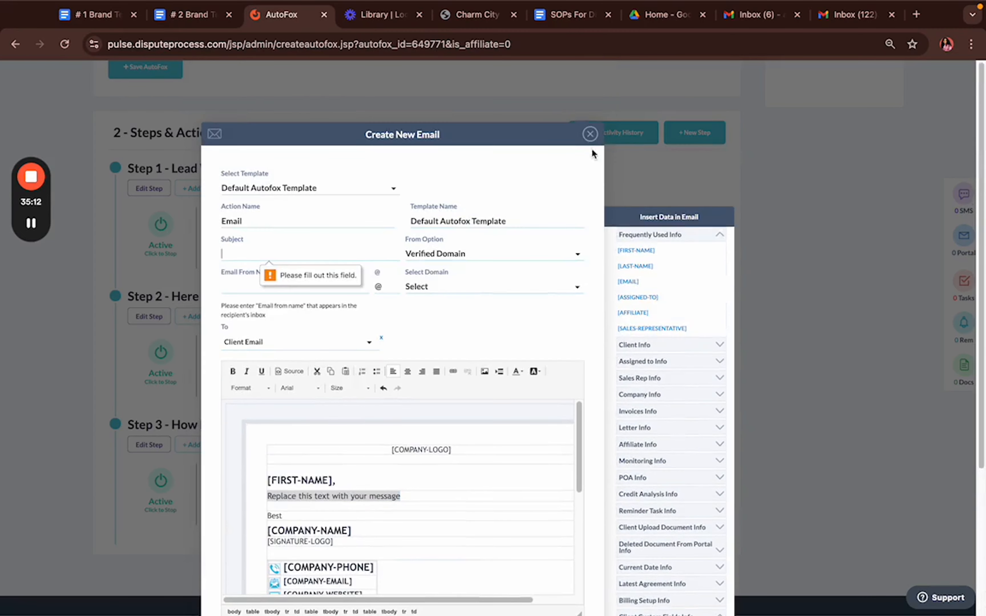
pyautogui.click(590, 138)
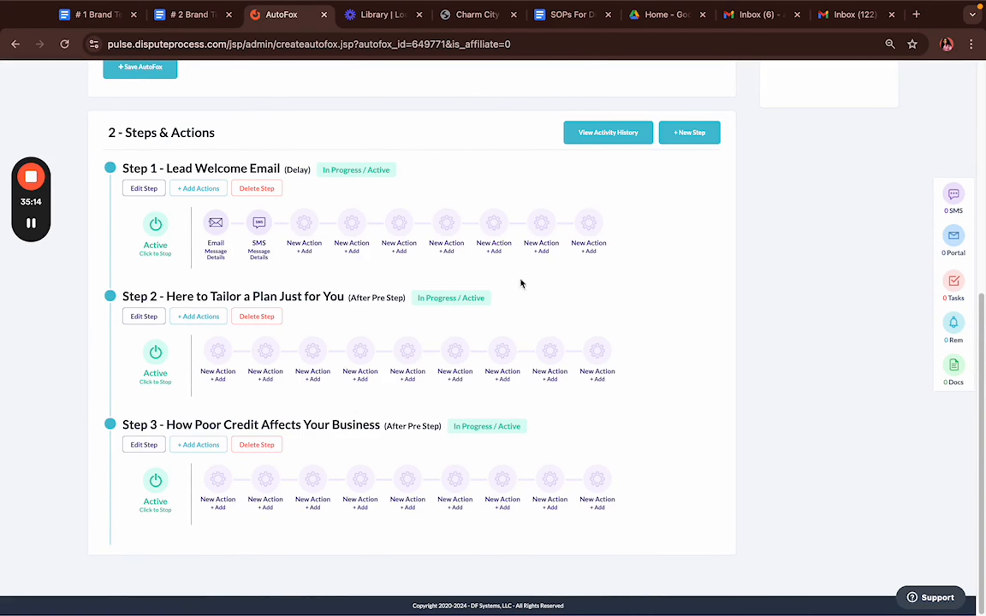
# Add another campaign step named "Limited time offer!" that starts After Previous Step
pyautogui.click(688, 134)
pyautogui.click(403, 157)
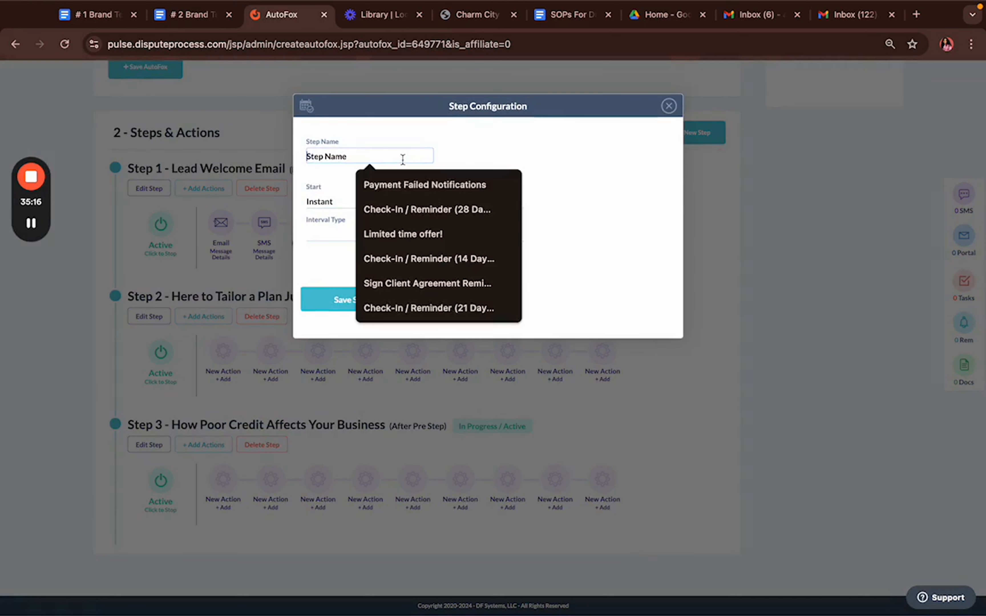
pyautogui.write('La')
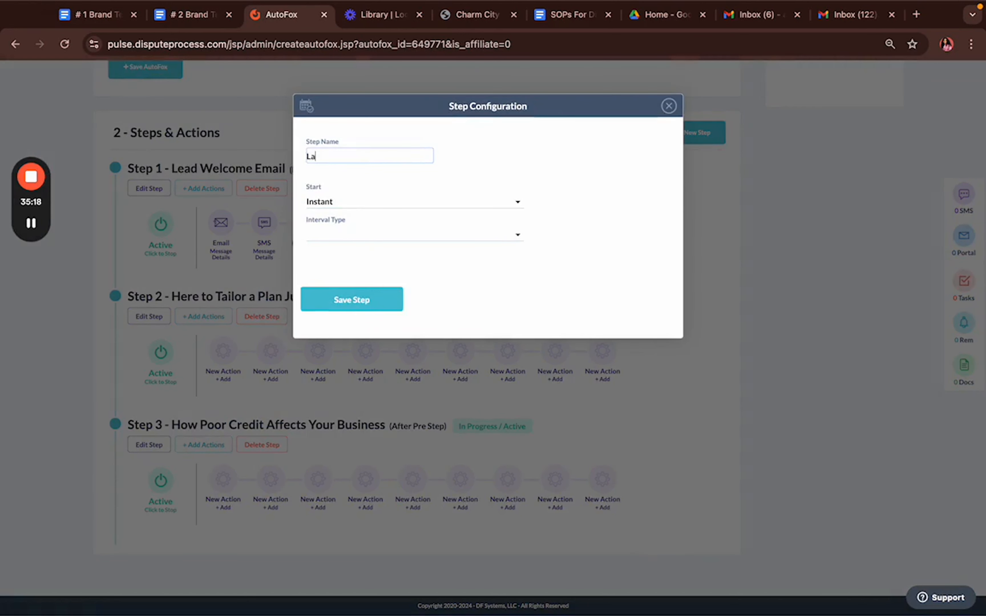
pyautogui.press('BackSpace')
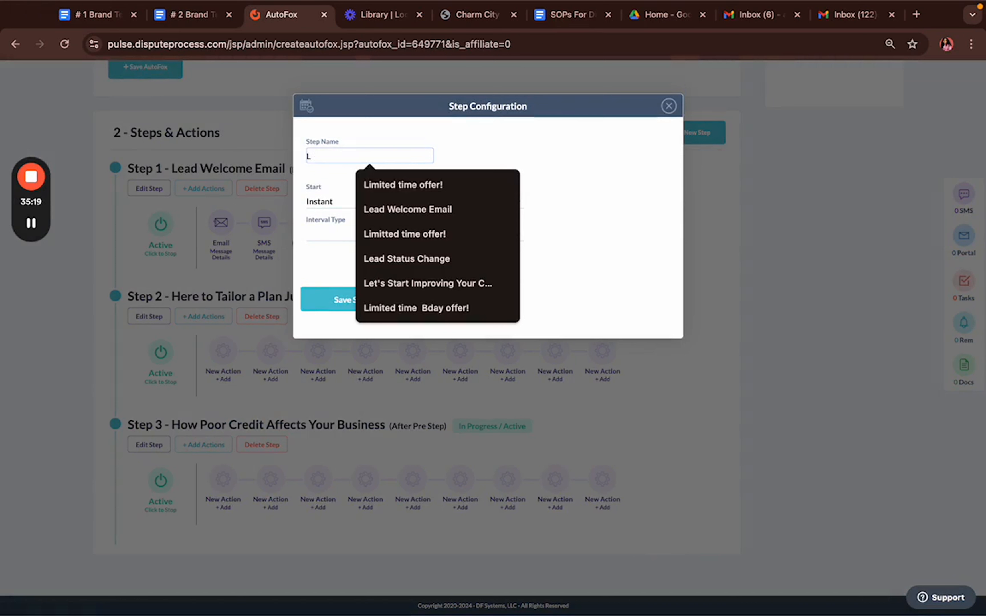
pyautogui.click(400, 184)
pyautogui.click(395, 207)
pyautogui.click(393, 215)
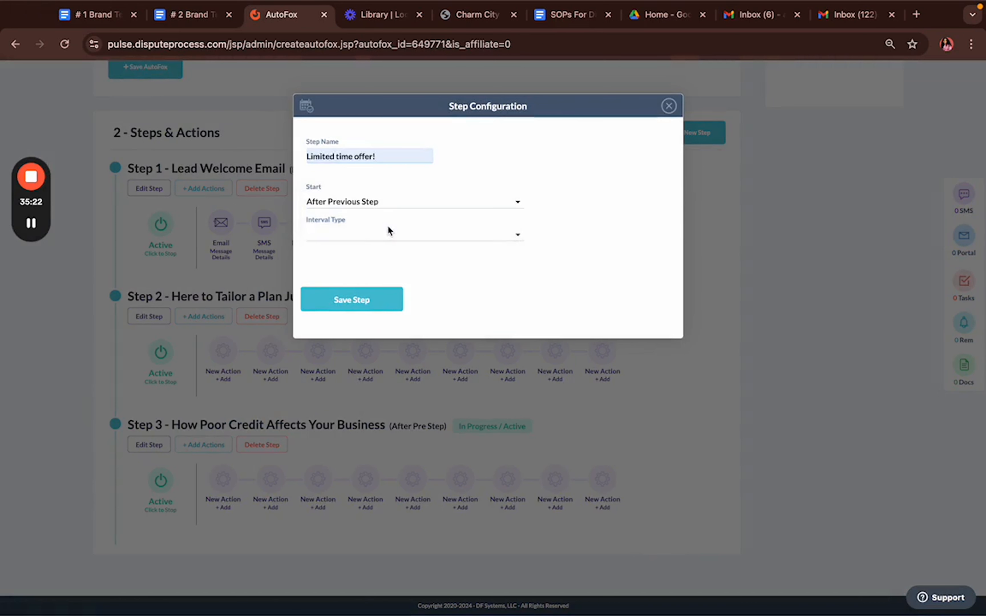
# Give the "Limited time offer!" step an interval of 3 Days and save the step
pyautogui.click(388, 232)
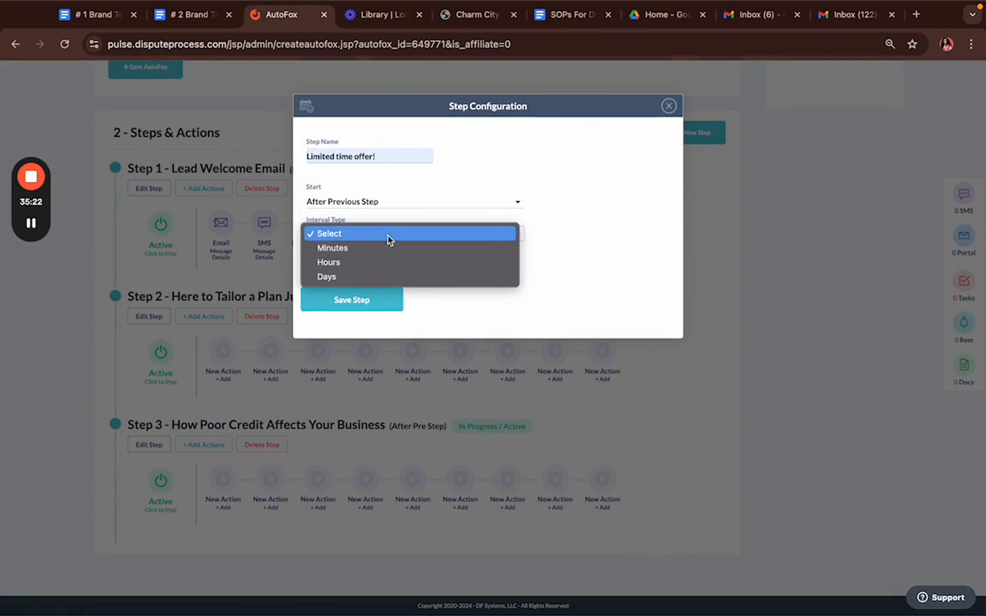
pyautogui.click(381, 275)
pyautogui.click(382, 279)
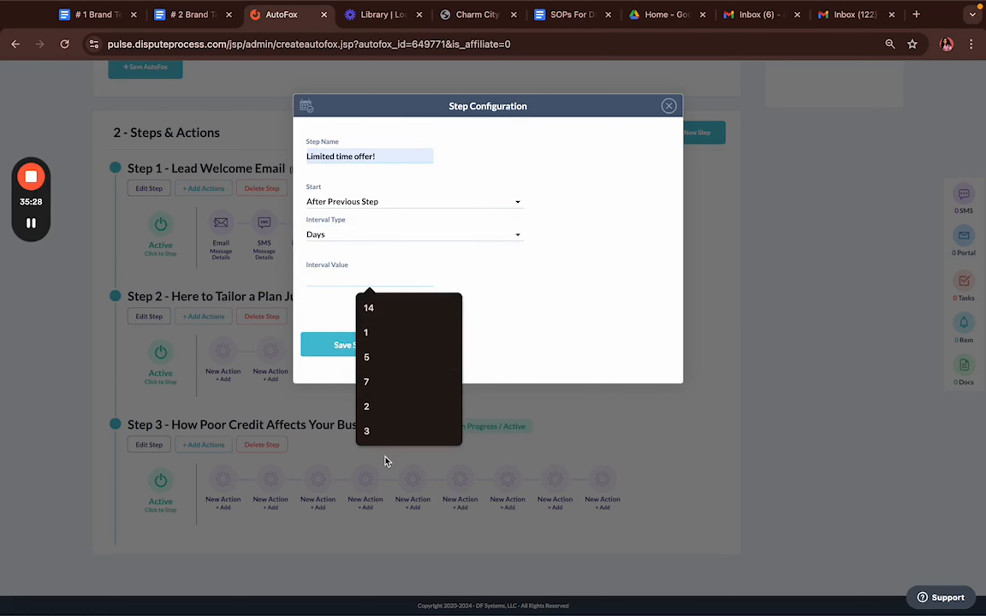
pyautogui.click(389, 433)
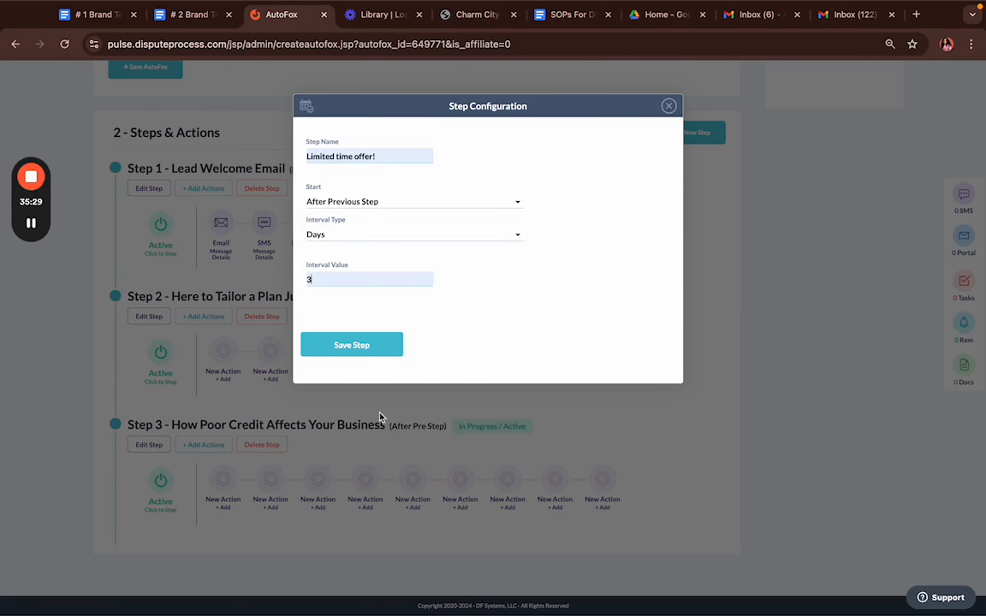
pyautogui.click(364, 343)
pyautogui.click(503, 214)
pyautogui.scroll(-3, 316, 449)
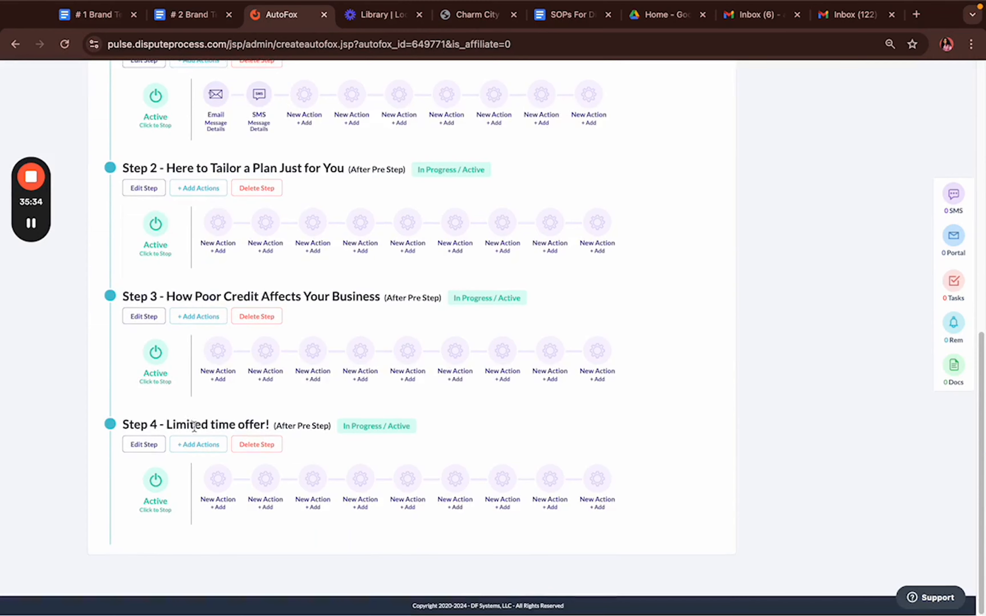
# Add a campaign step named "The Importance of Regularly Checking Your Credit Report" that starts After Previous Step
pyautogui.scroll(5, 292, 323)
pyautogui.scroll(-2, 301, 302)
pyautogui.scroll(5, 301, 302)
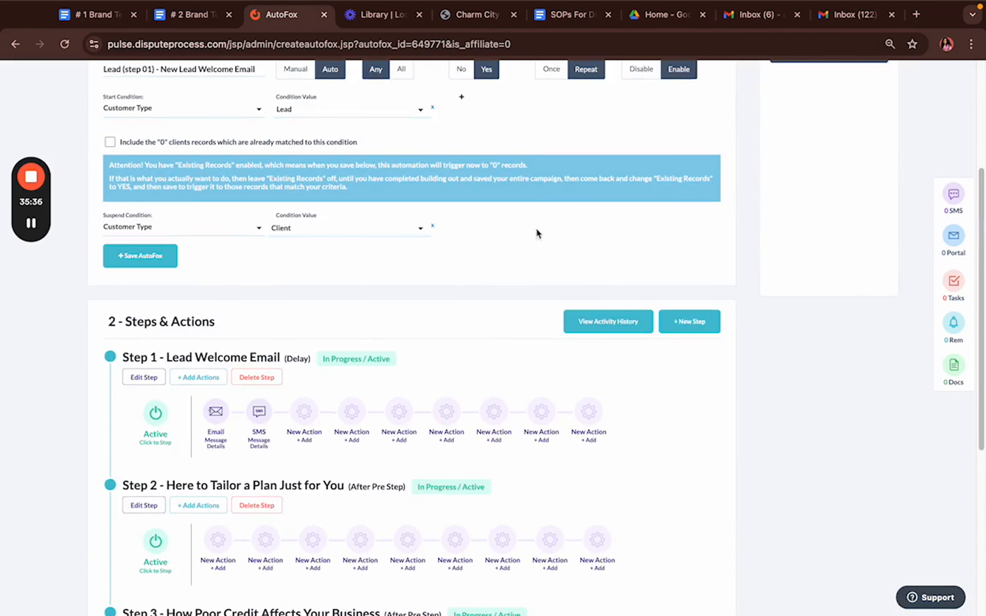
pyautogui.click(692, 322)
pyautogui.click(351, 157)
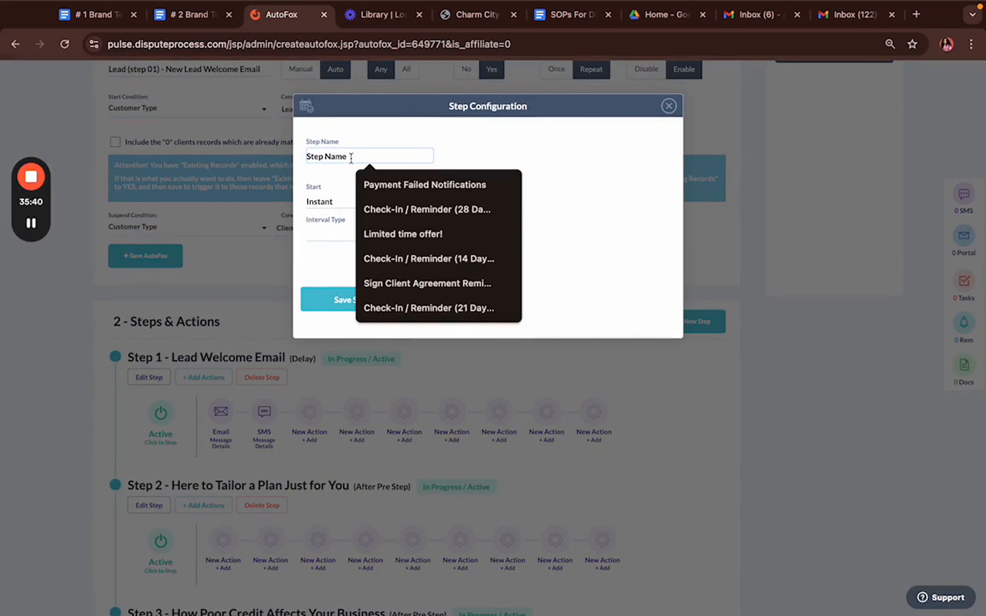
pyautogui.write('T')
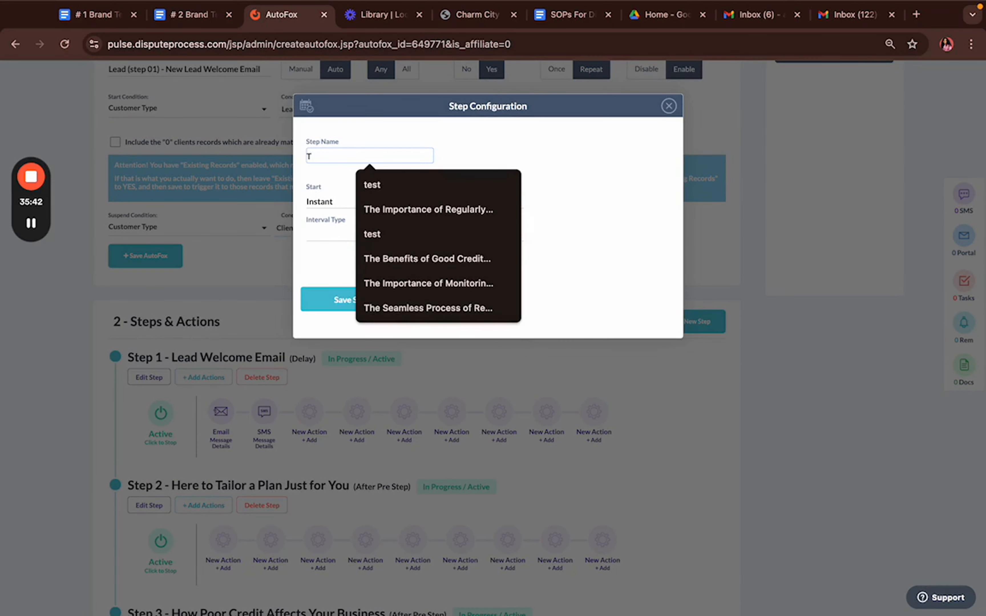
pyautogui.click(409, 209)
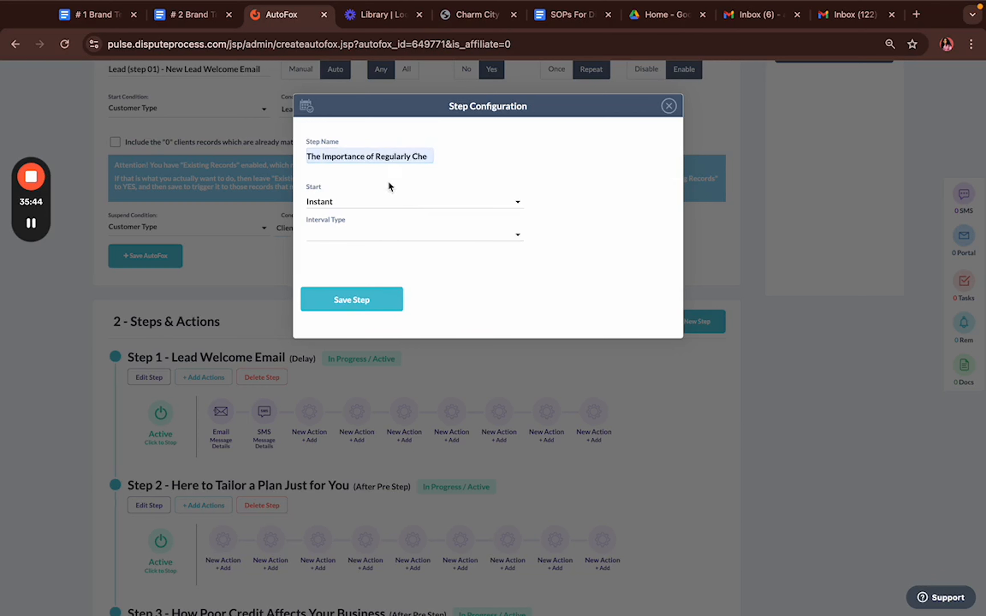
pyautogui.click(391, 202)
pyautogui.click(392, 213)
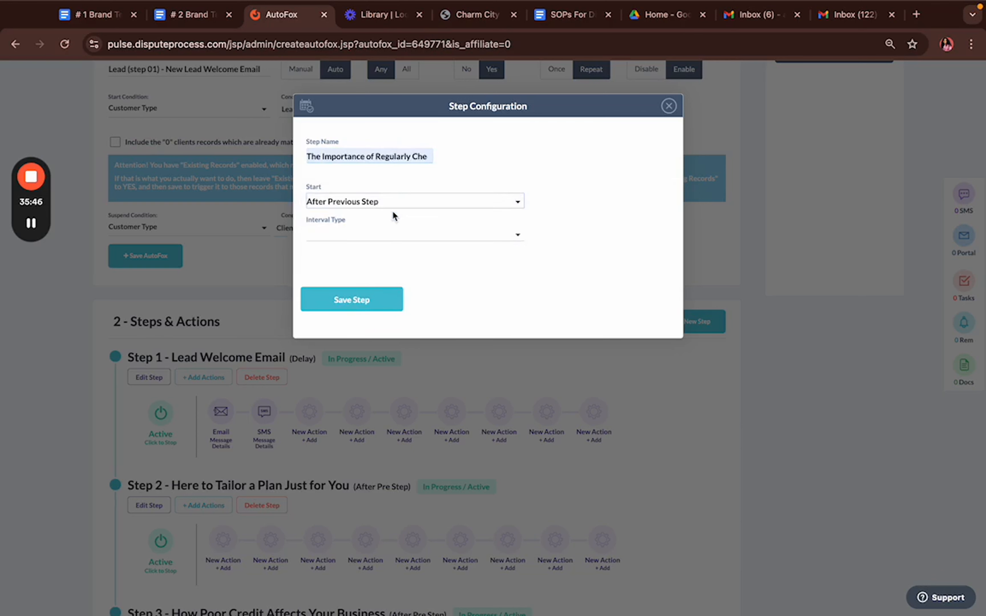
# Set the credit report checking step's interval to 7 Days and save the step
pyautogui.click(389, 235)
pyautogui.click(381, 279)
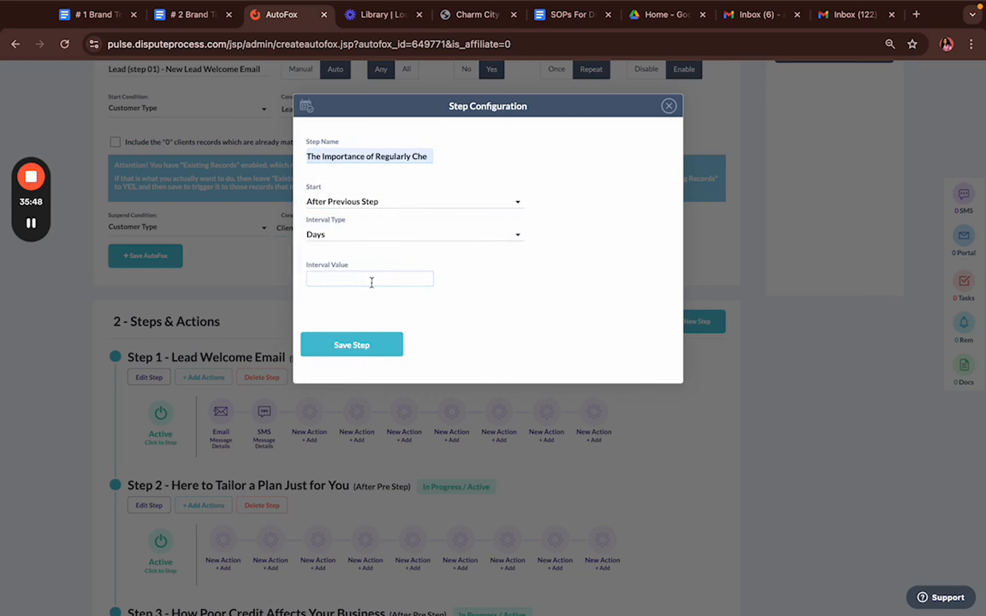
pyautogui.click(371, 281)
pyautogui.click(377, 367)
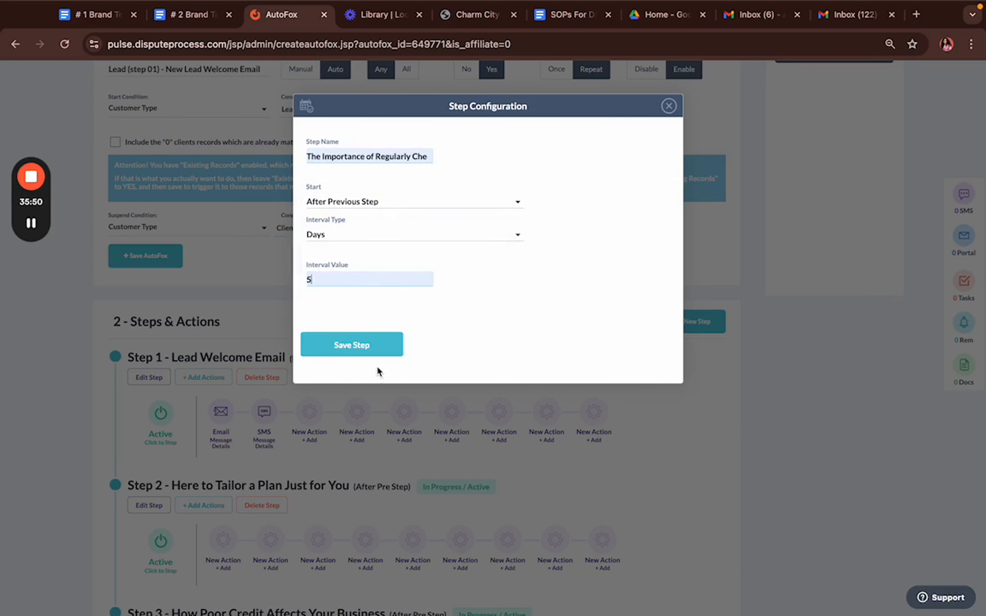
pyautogui.press('BackSpace')
pyautogui.write('7')
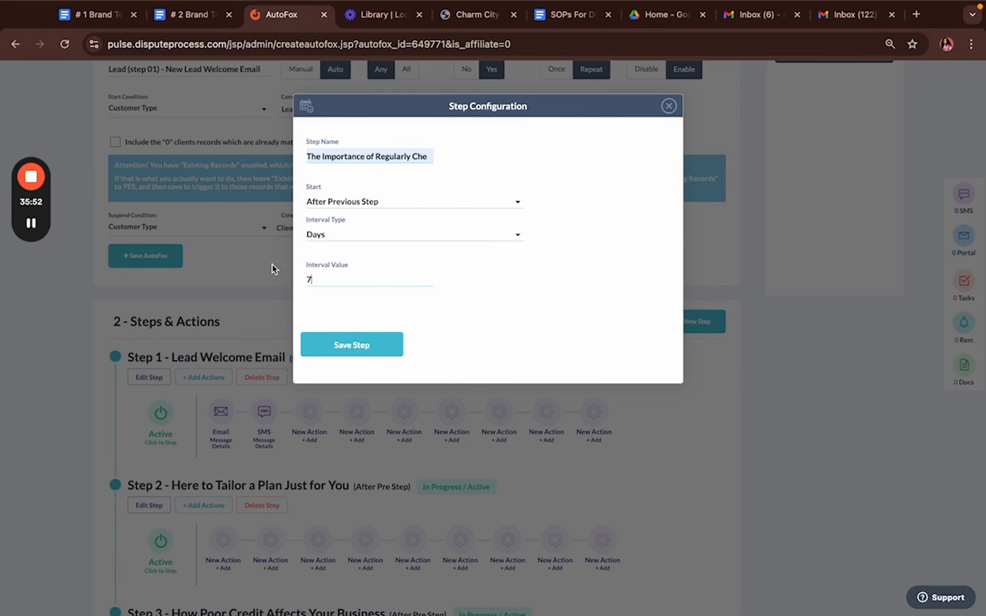
pyautogui.click(340, 346)
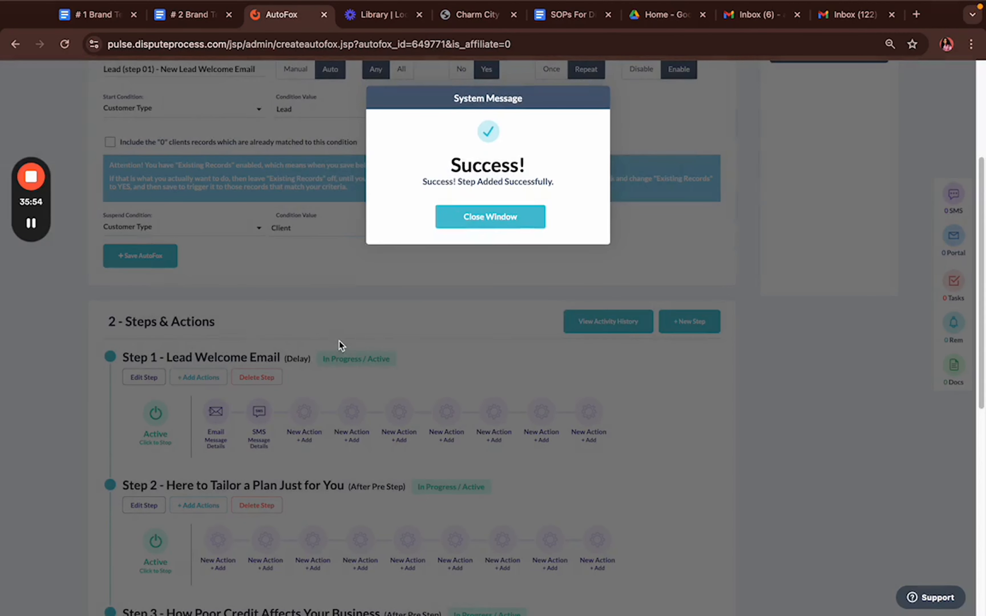
pyautogui.click(462, 225)
# Review the lead campaign's conditions and its full sequence of steps, from the welcome email to the credit report step
pyautogui.scroll(-10, 463, 230)
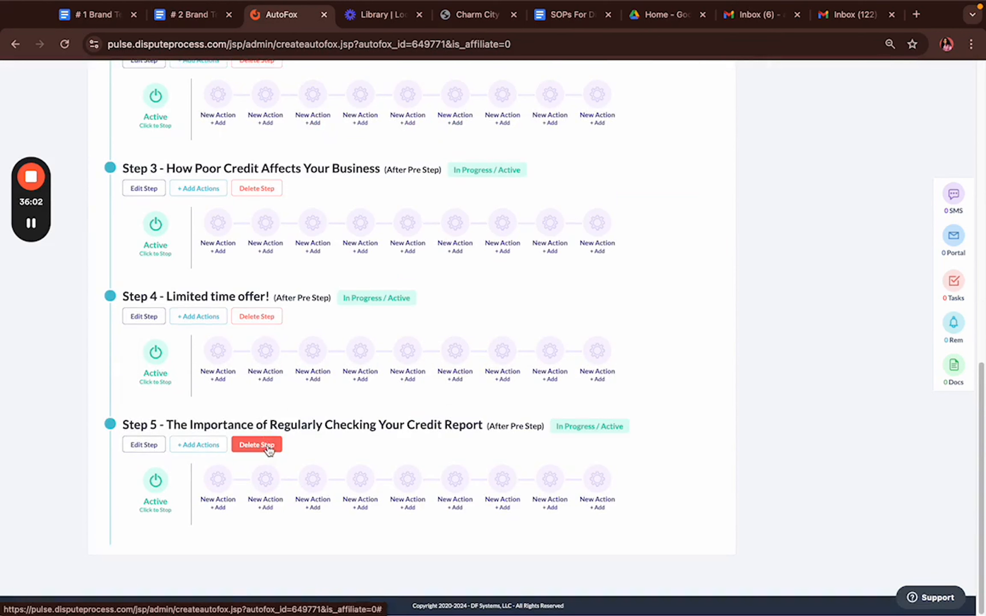
pyautogui.scroll(6, 271, 448)
pyautogui.scroll(-8, 282, 446)
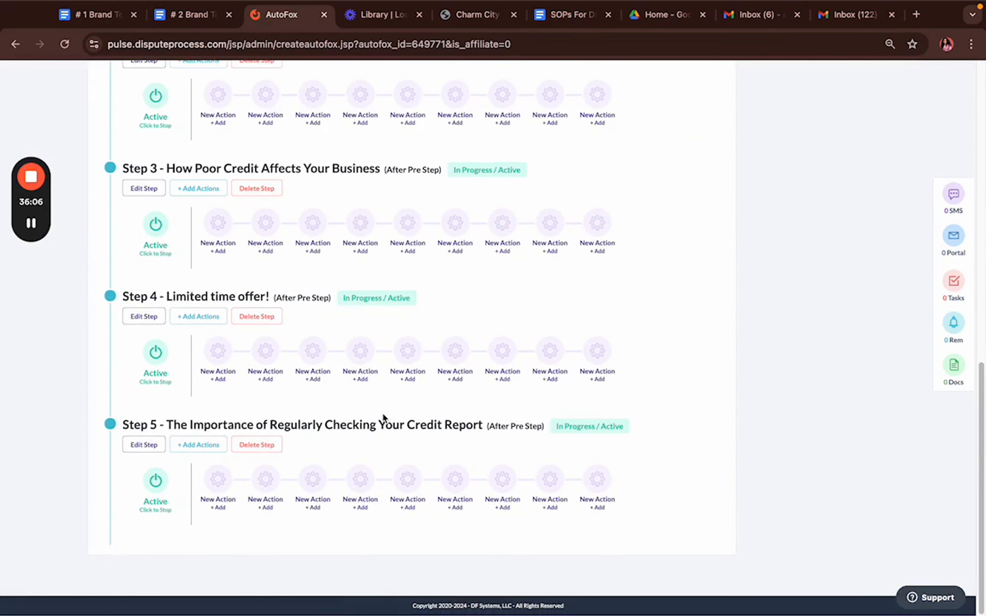
pyautogui.scroll(20, 426, 395)
pyautogui.scroll(-7, 590, 345)
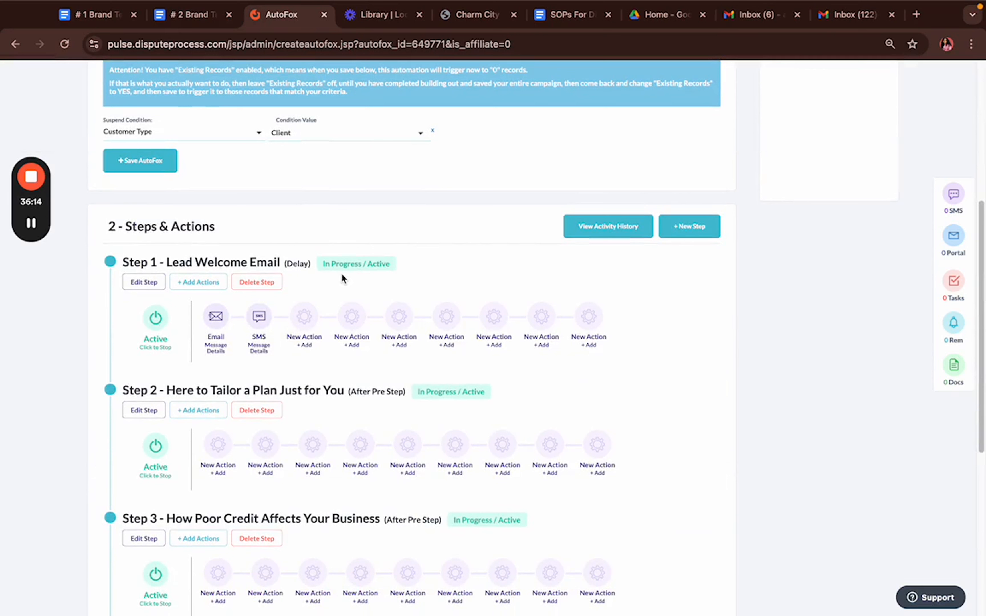
pyautogui.scroll(-10, 310, 257)
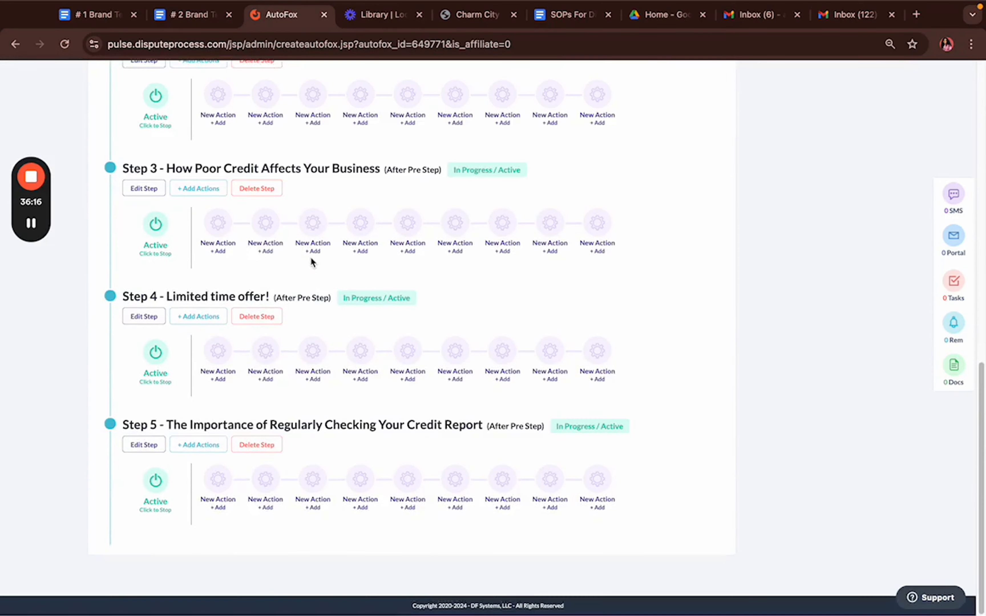
pyautogui.scroll(8, 210, 210)
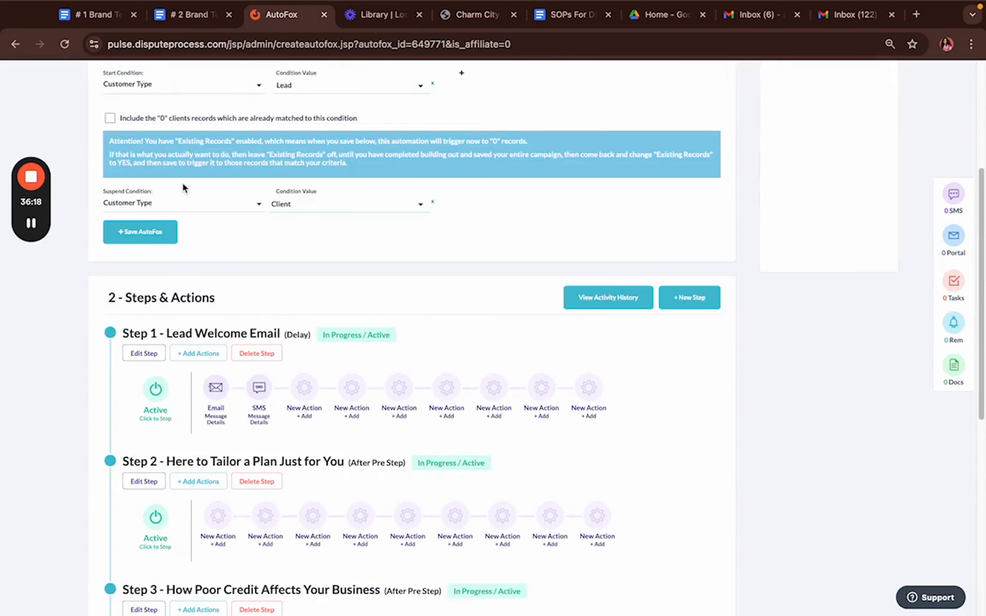
pyautogui.scroll(-6, 202, 226)
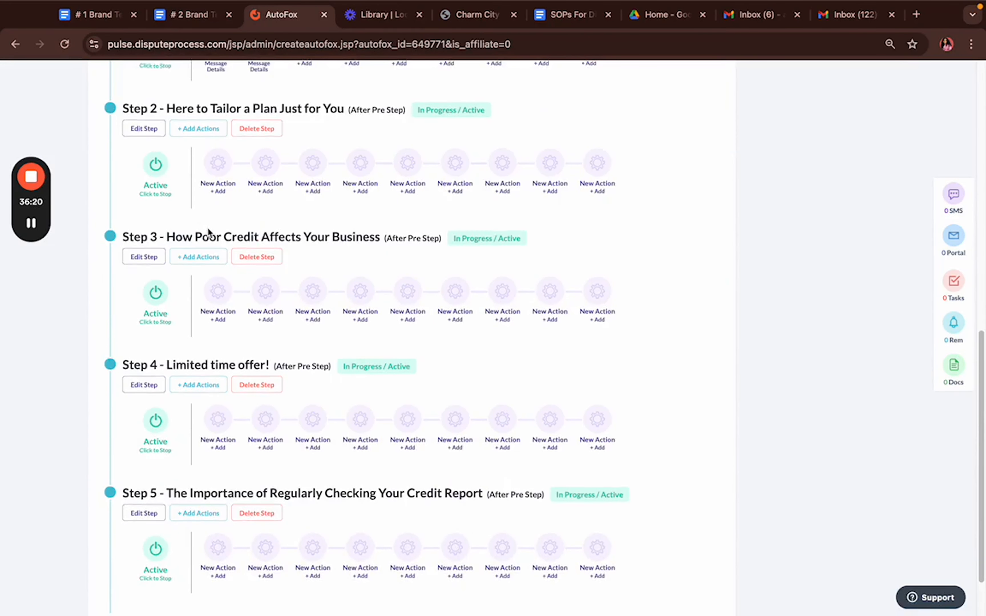
pyautogui.scroll(-1, 209, 231)
pyautogui.scroll(-2, 209, 230)
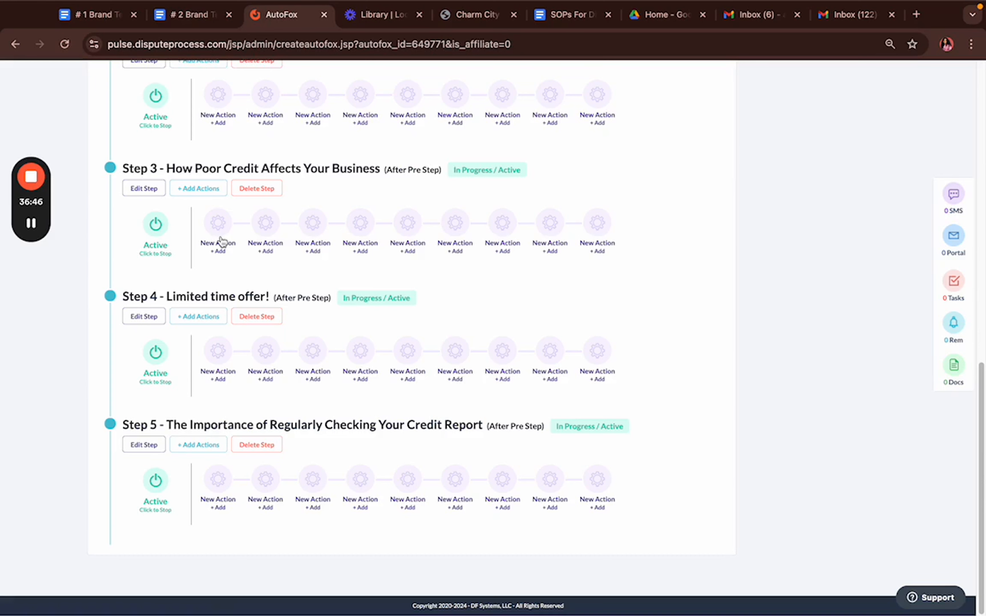
pyautogui.moveTo(3, 5)
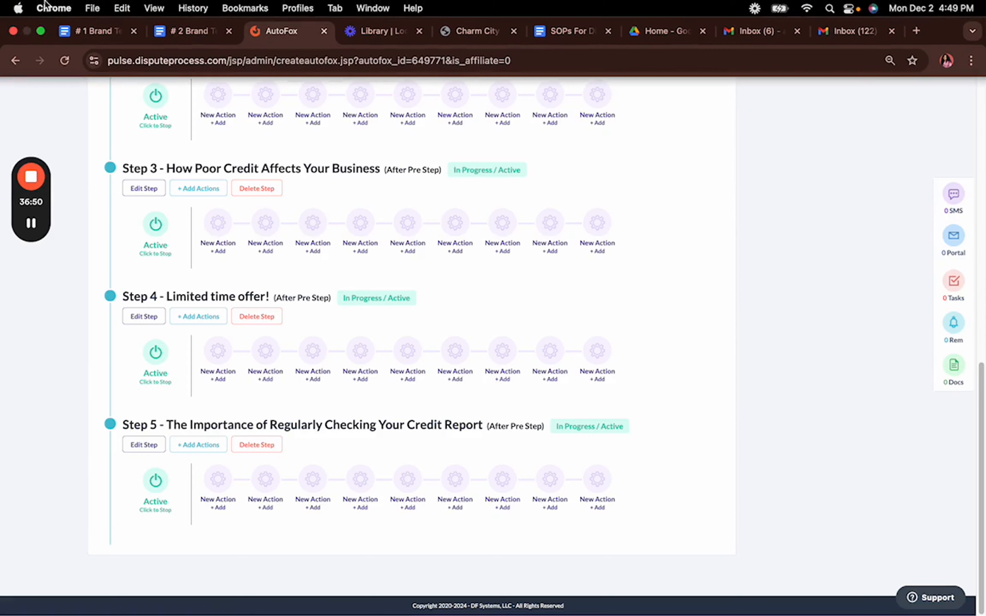
pyautogui.scroll(10, 286, 189)
pyautogui.scroll(-2, 285, 189)
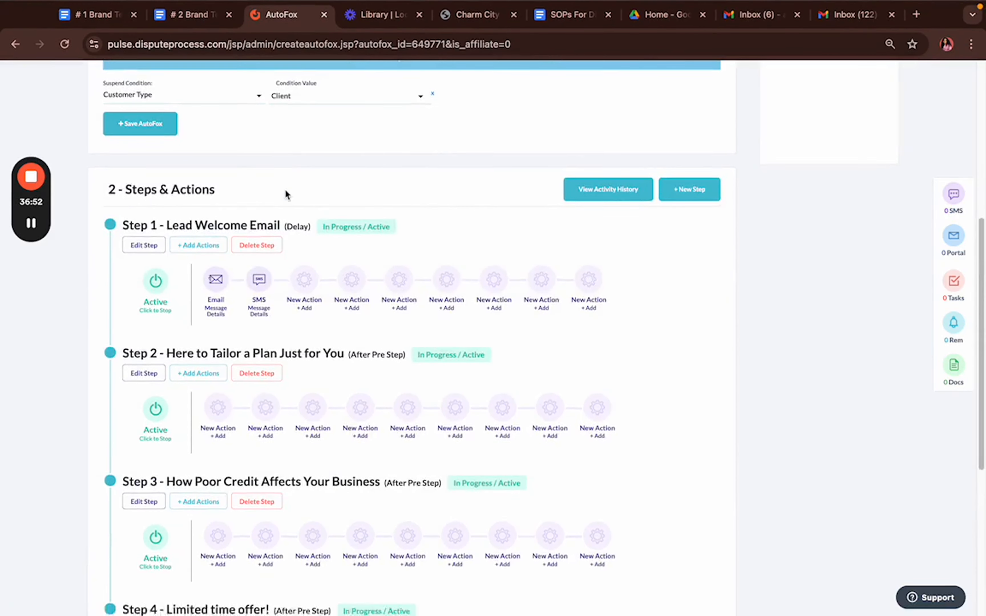
# Try an Update Data Fields action on the "How Poor Credit Affects Your Business" step, setting Interest Level to 4, 3, 2 and 1
pyautogui.scroll(-3, 285, 191)
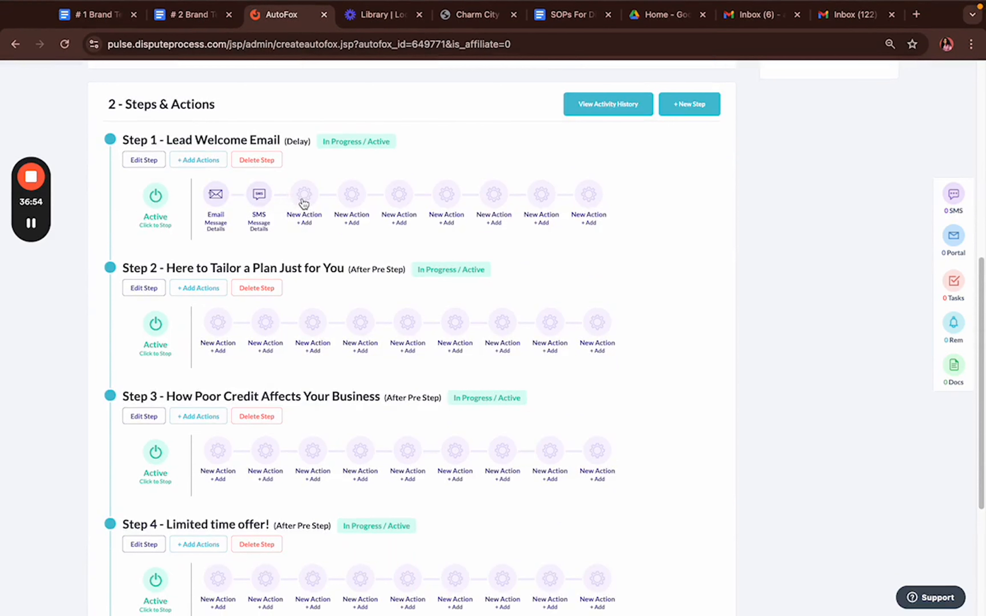
pyautogui.scroll(-6, 432, 424)
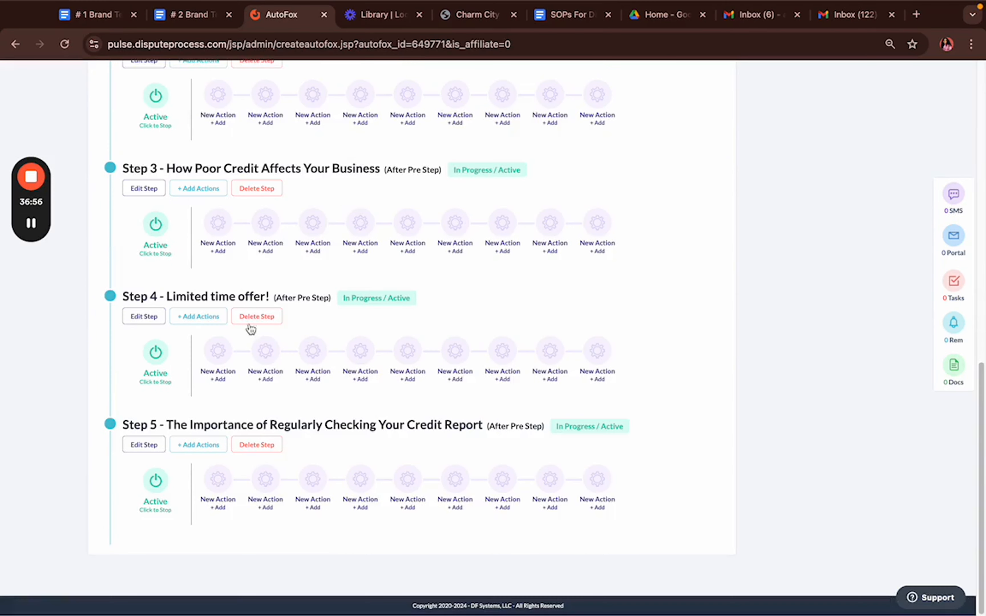
pyautogui.click(216, 231)
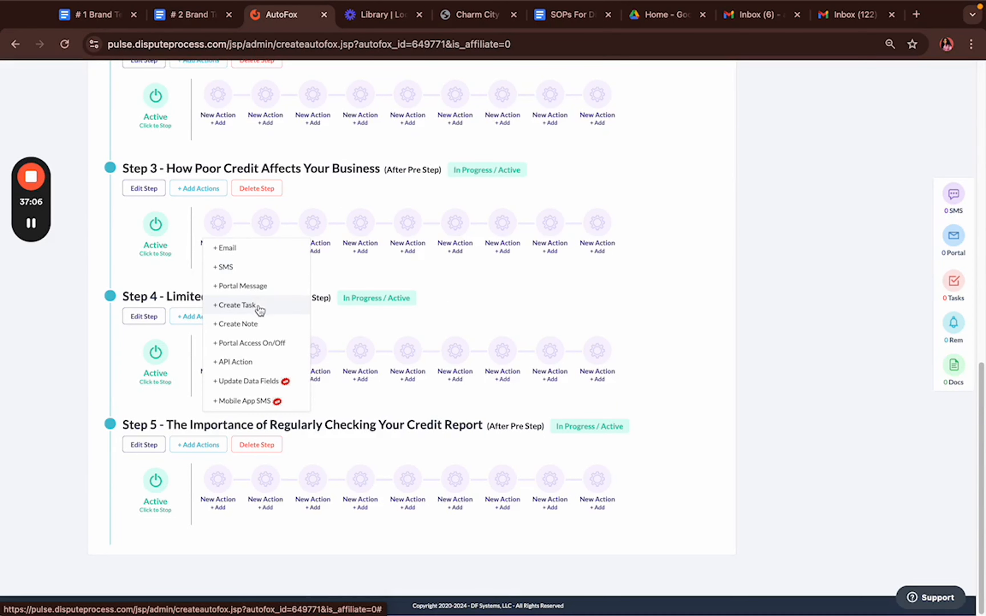
pyautogui.click(272, 381)
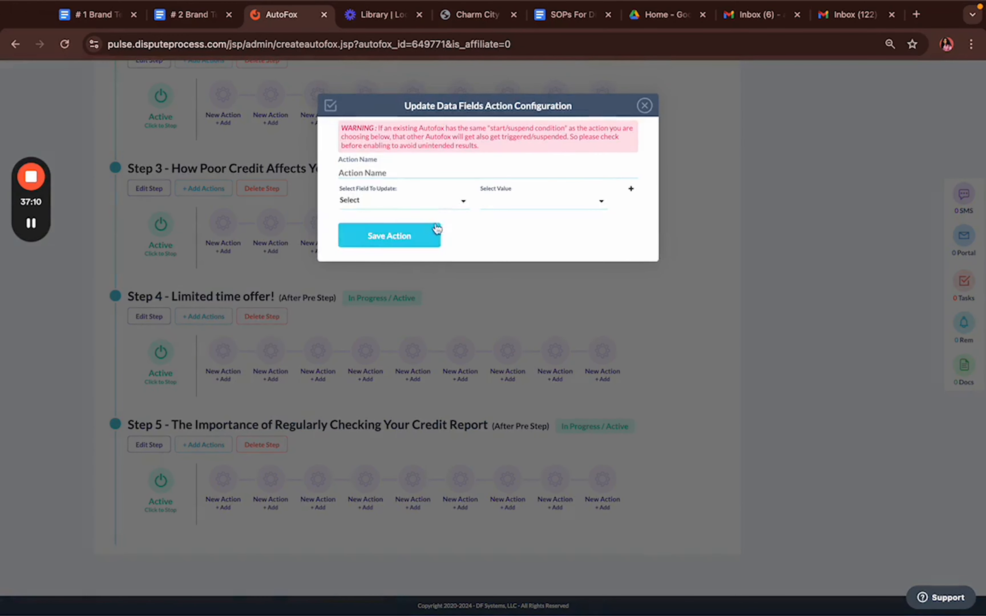
pyautogui.click(422, 202)
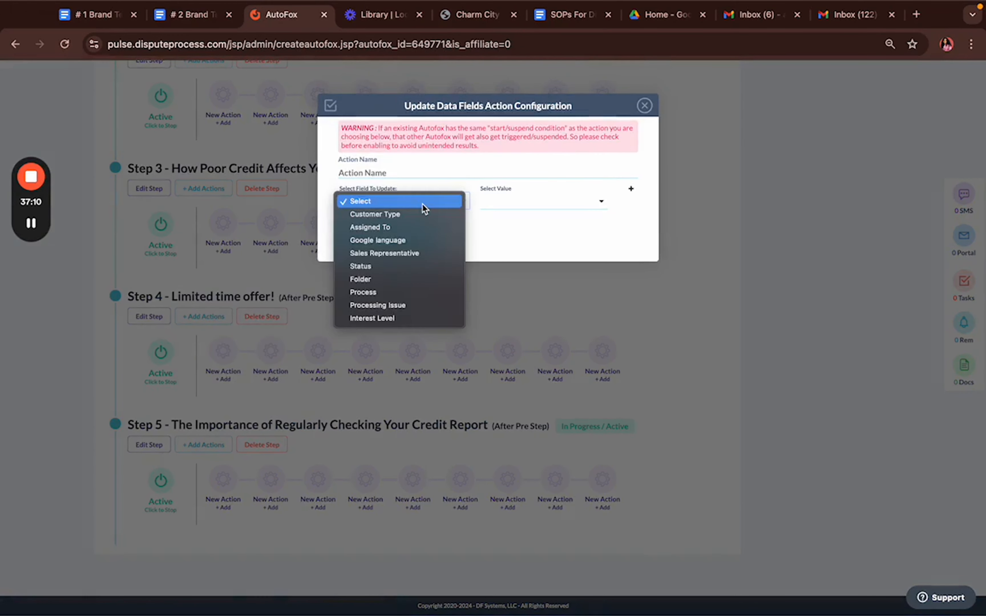
pyautogui.click(405, 318)
pyautogui.click(513, 202)
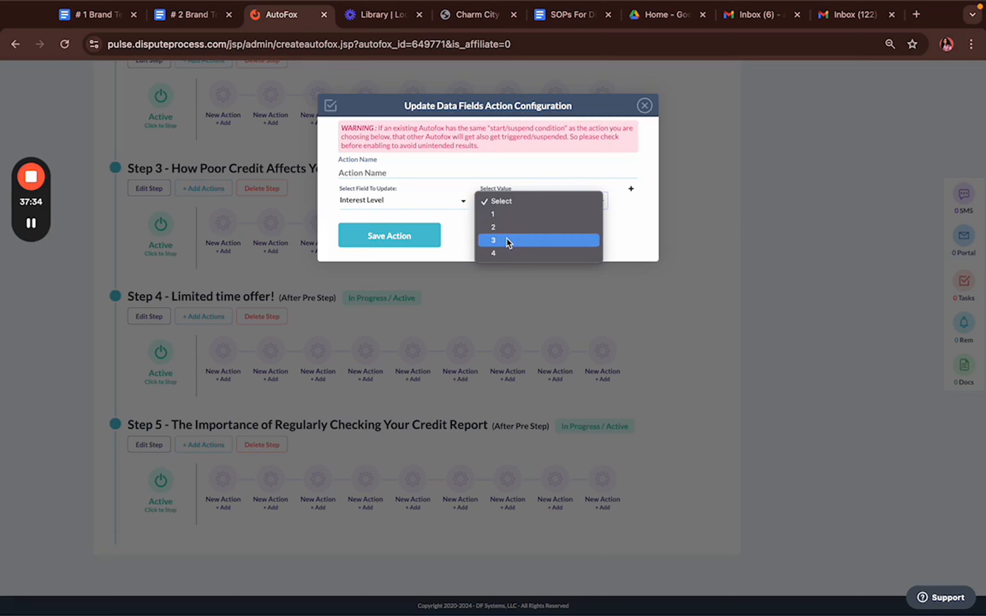
pyautogui.click(529, 254)
pyautogui.click(516, 207)
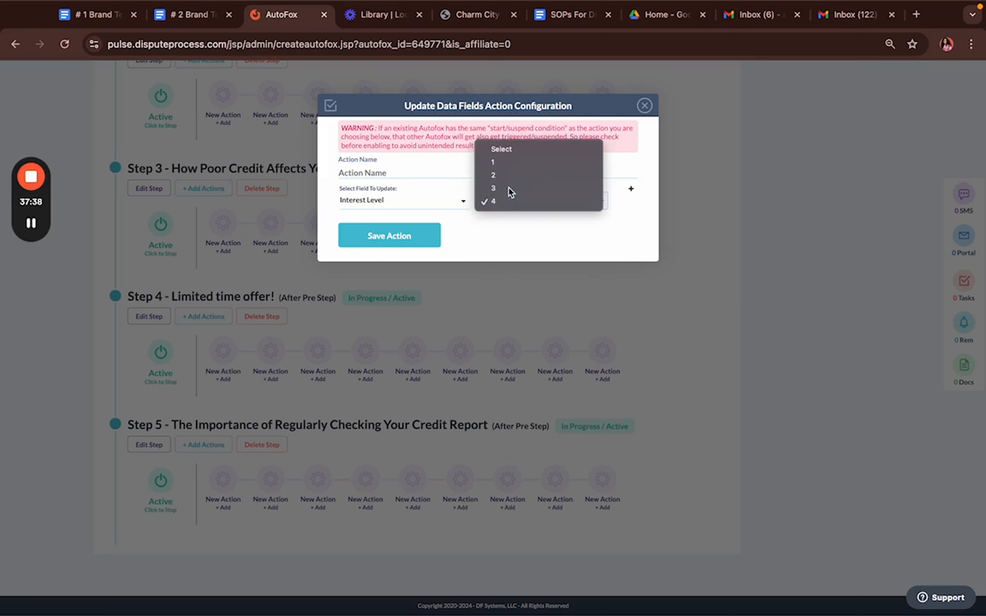
pyautogui.click(509, 187)
pyautogui.click(519, 204)
pyautogui.click(519, 193)
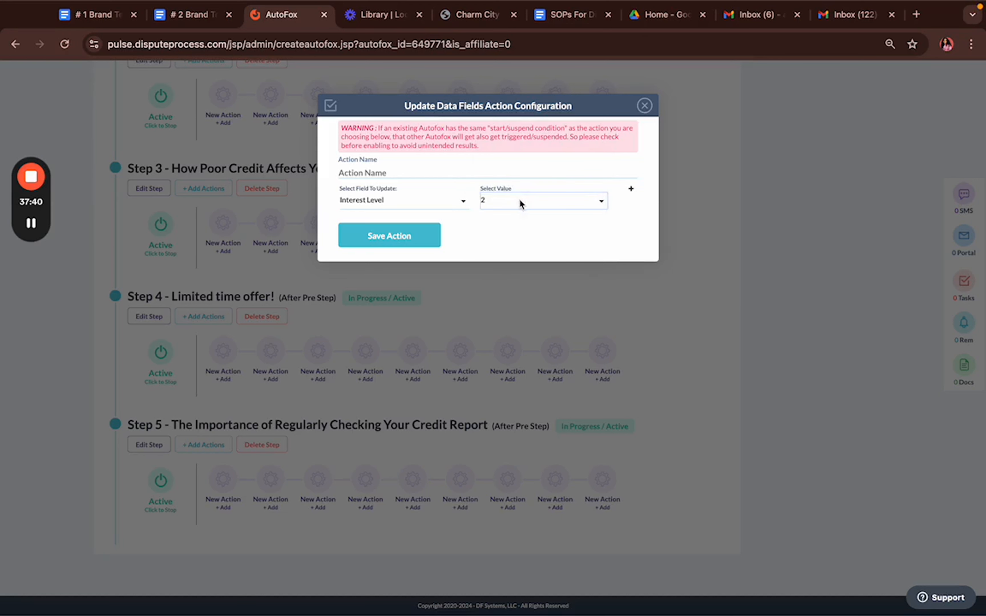
pyautogui.click(519, 199)
pyautogui.click(514, 188)
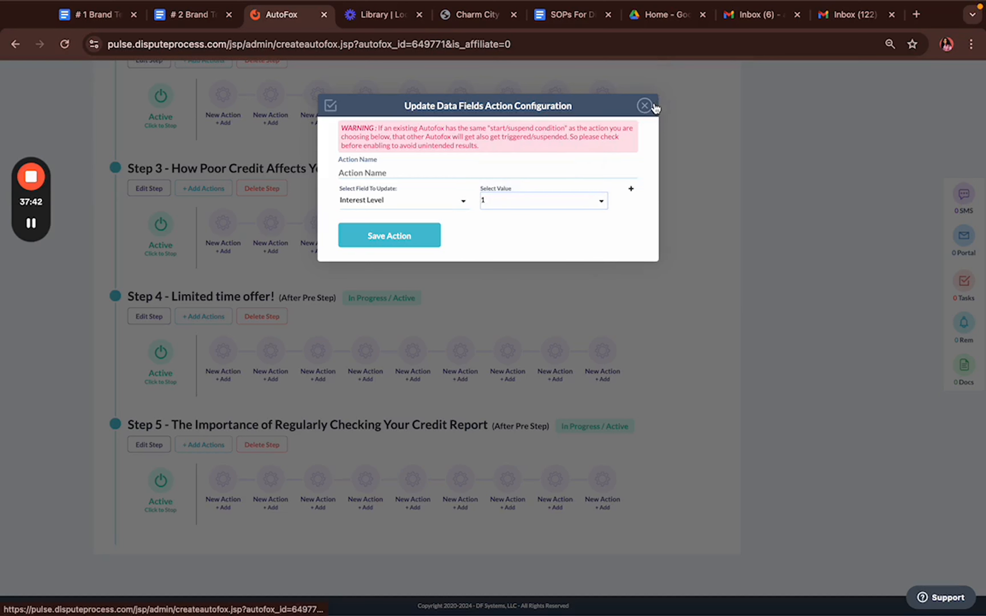
pyautogui.click(646, 106)
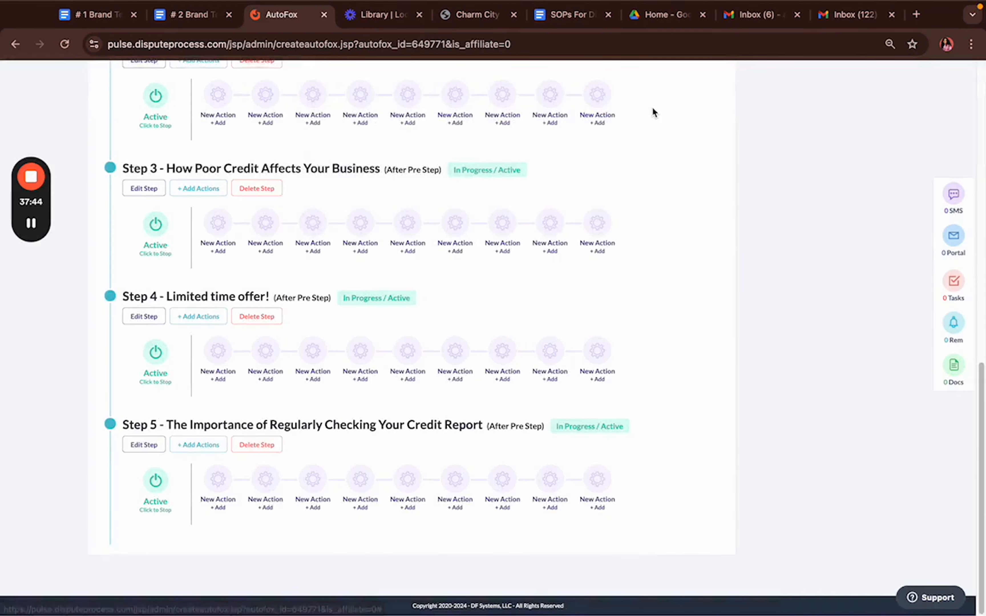
# Examine the start condition options available for the lead campaign, down to Client submitted Security Answers
pyautogui.scroll(5, 623, 149)
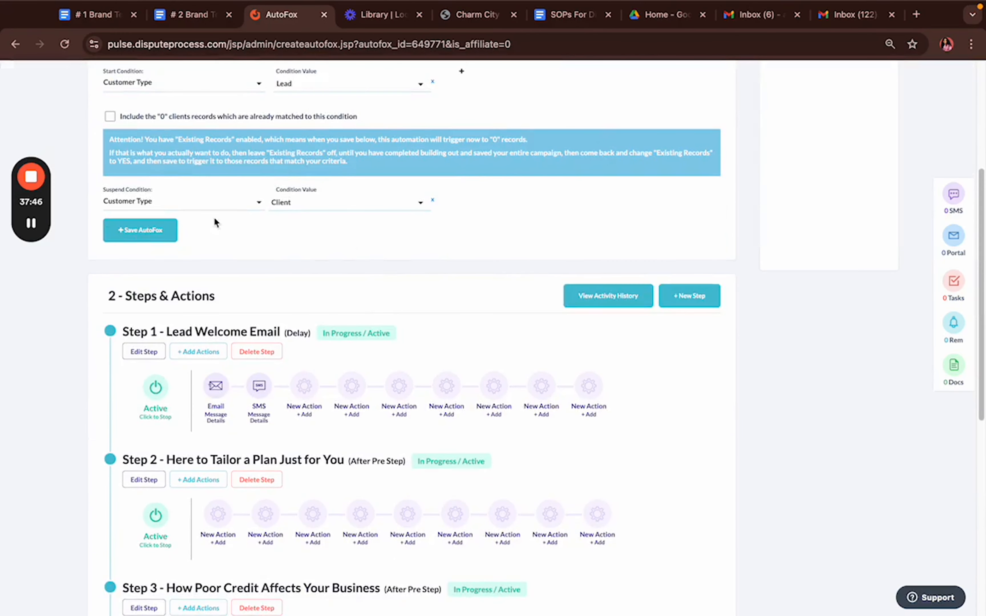
pyautogui.scroll(1, 191, 203)
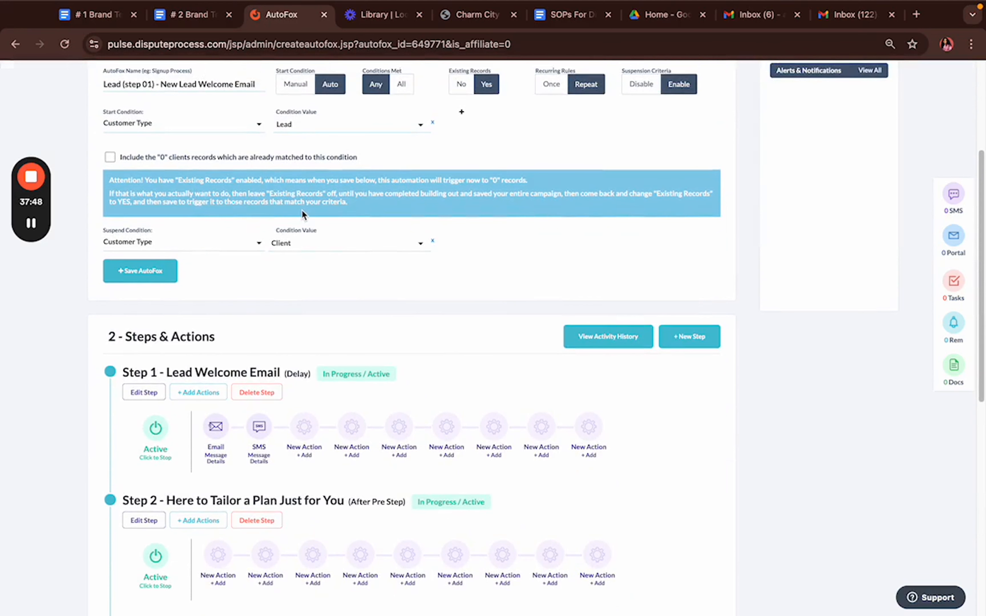
pyautogui.click(222, 129)
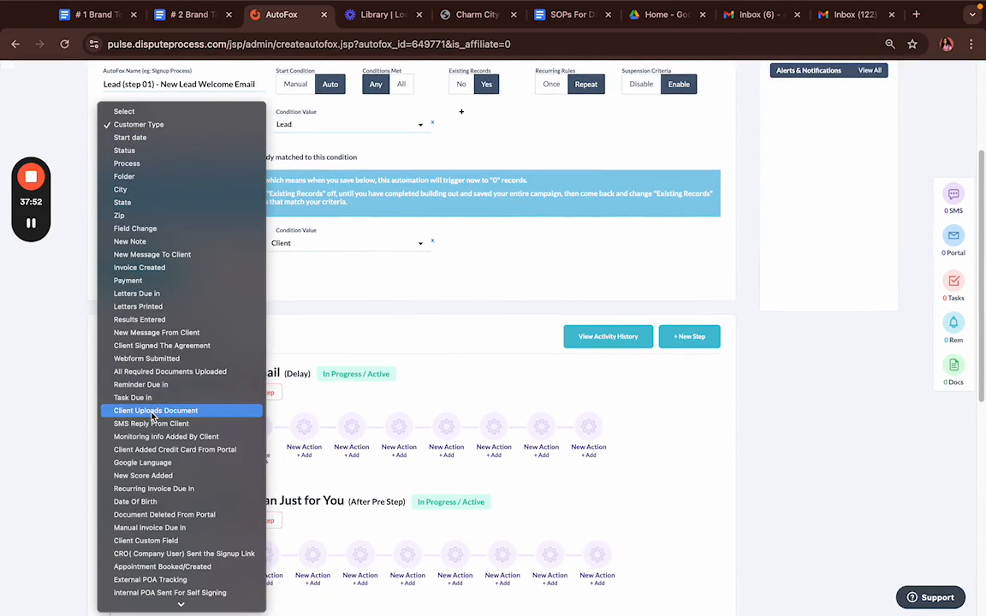
pyautogui.scroll(-2, 152, 412)
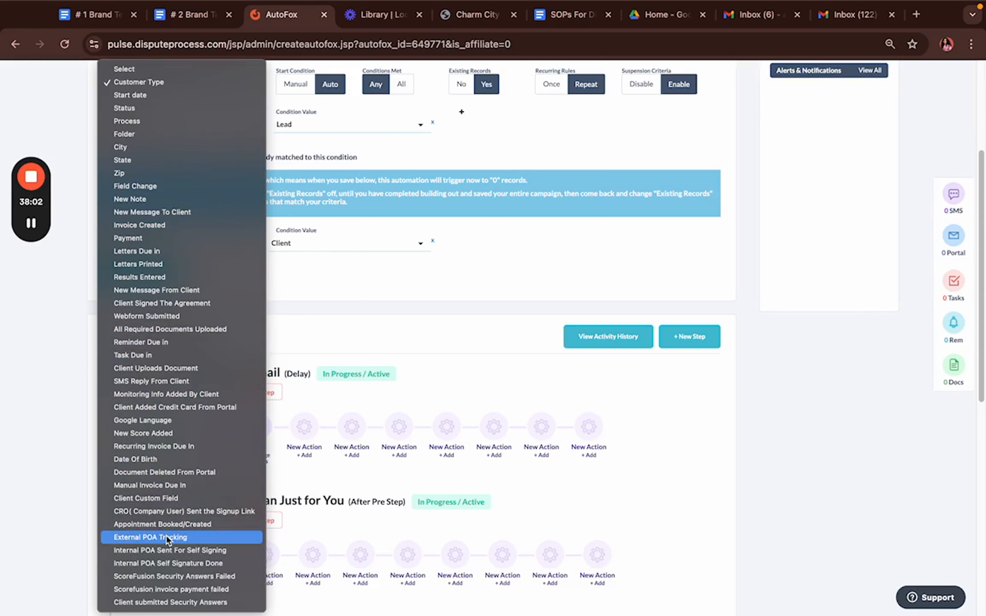
pyautogui.click(396, 334)
# Look over the lead campaign's setup and its five follow-up steps
pyautogui.scroll(-15, 397, 333)
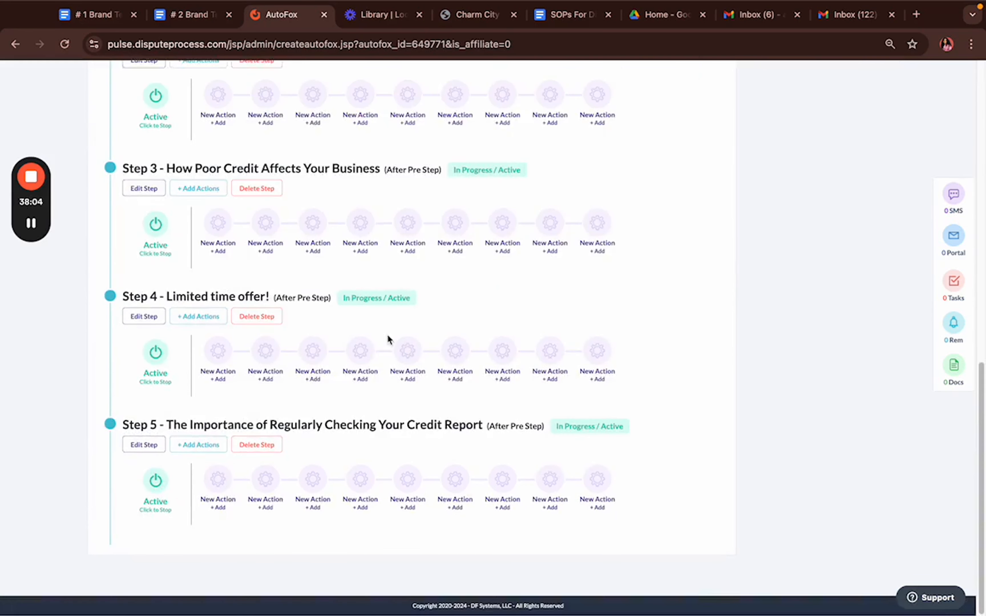
pyautogui.scroll(20, 387, 340)
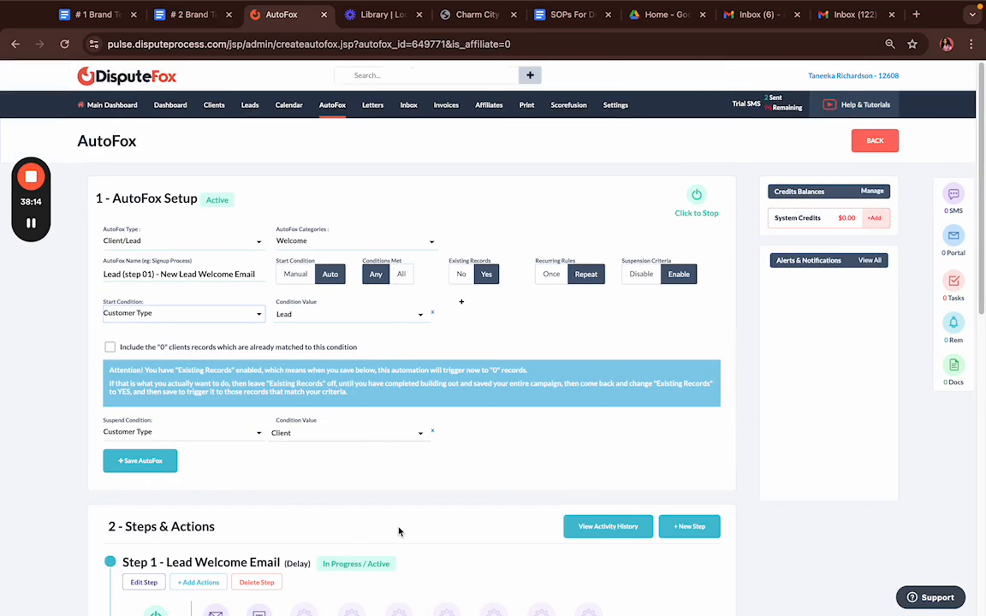
pyautogui.scroll(-10, 322, 424)
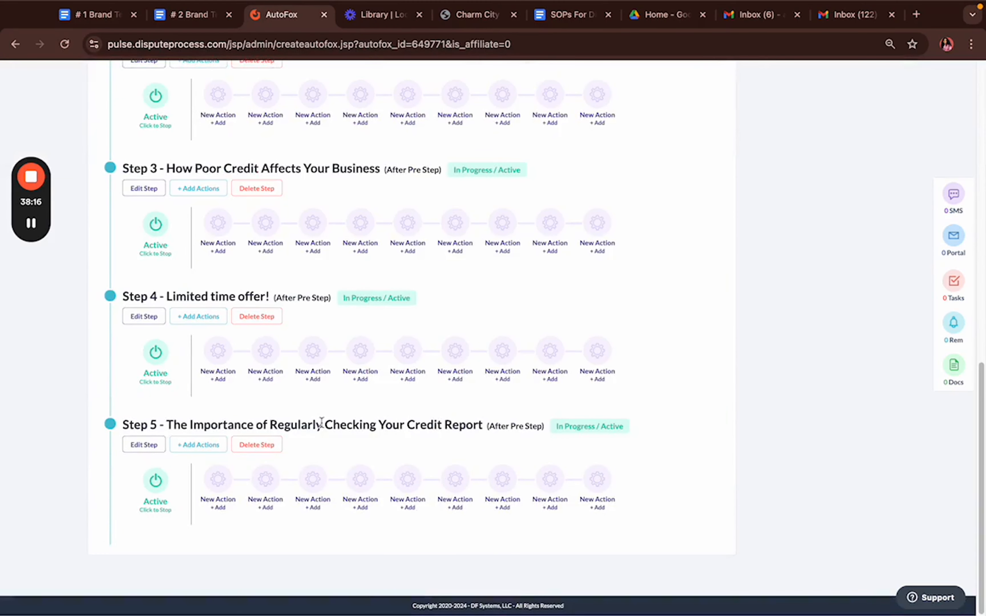
pyautogui.scroll(3, 463, 434)
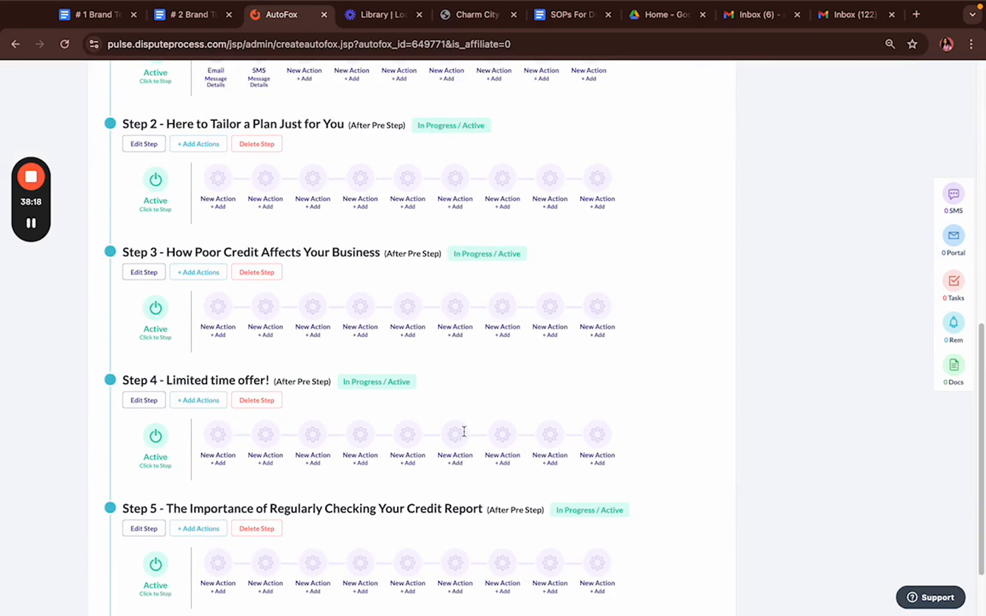
pyautogui.scroll(8, 465, 436)
pyautogui.scroll(-10, 506, 379)
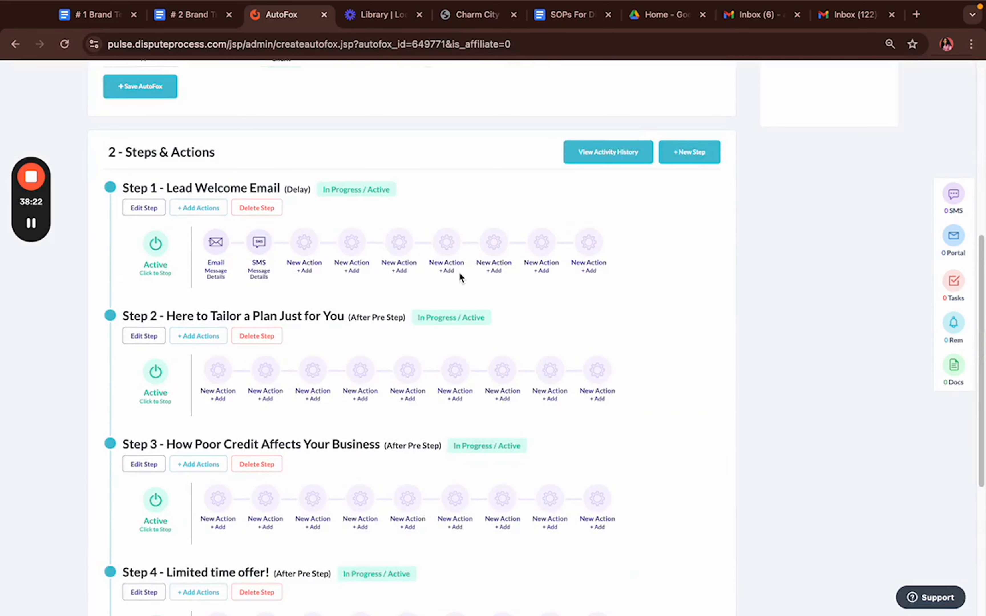
pyautogui.scroll(-5, 446, 260)
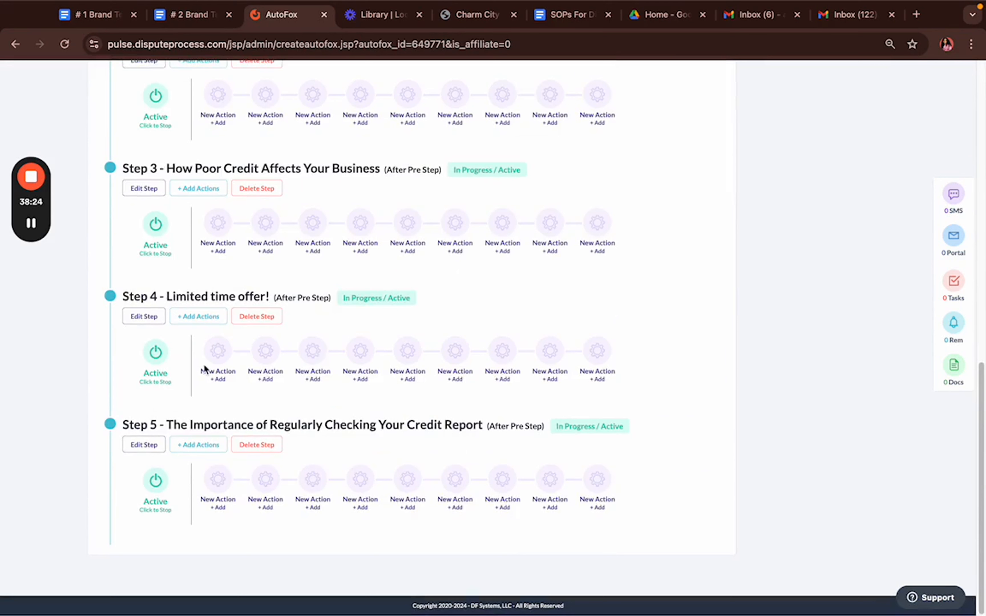
# Examine the default AutoFox email template and its HTML source in a new email action for the "Limited time offer!" step
pyautogui.click(226, 355)
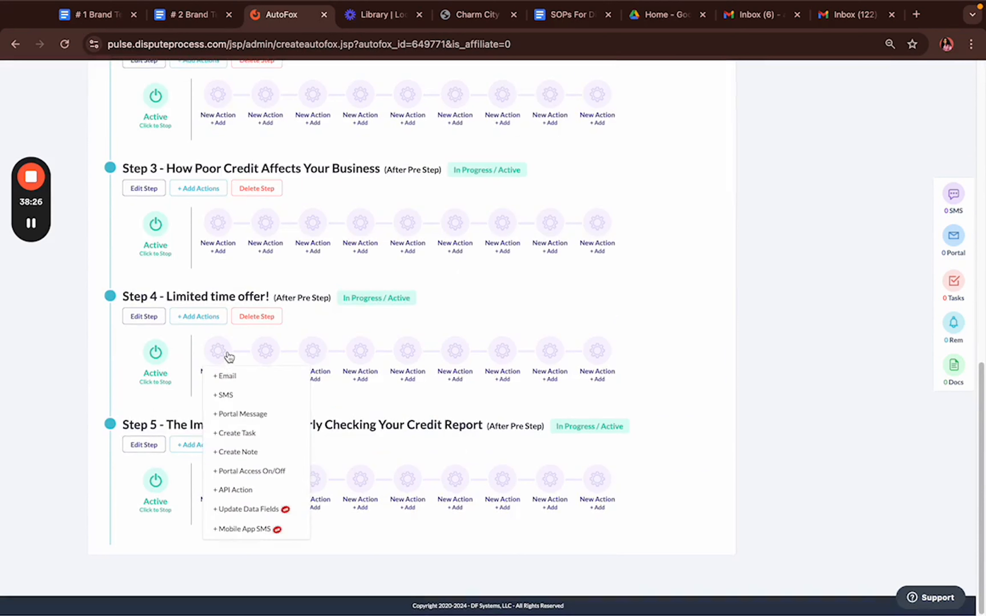
pyautogui.click(226, 378)
pyautogui.scroll(-4, 317, 398)
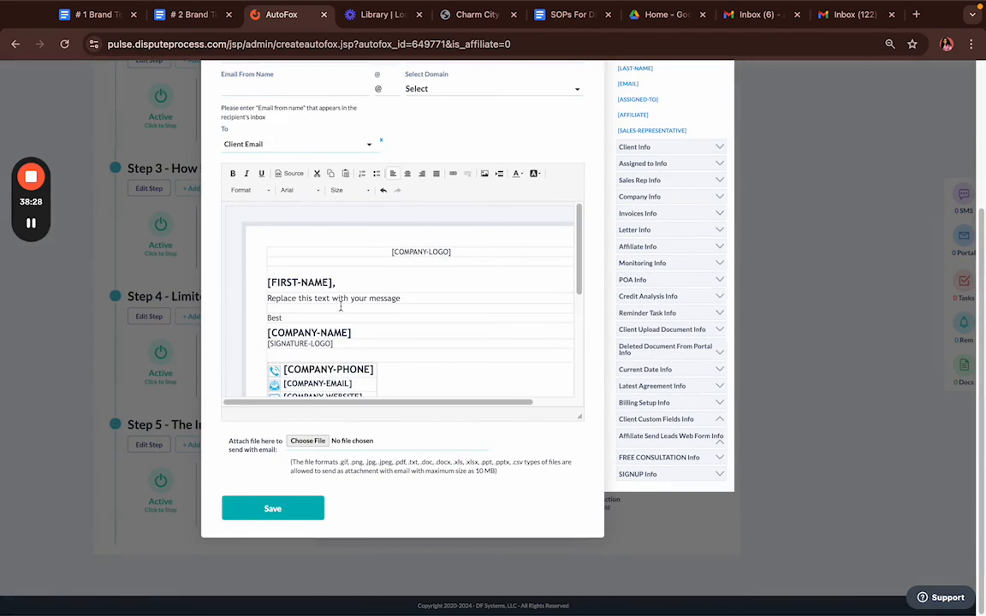
pyautogui.scroll(-5, 440, 310)
pyautogui.scroll(5, 445, 295)
pyautogui.click(278, 173)
pyautogui.scroll(-10, 357, 343)
pyautogui.scroll(10, 379, 335)
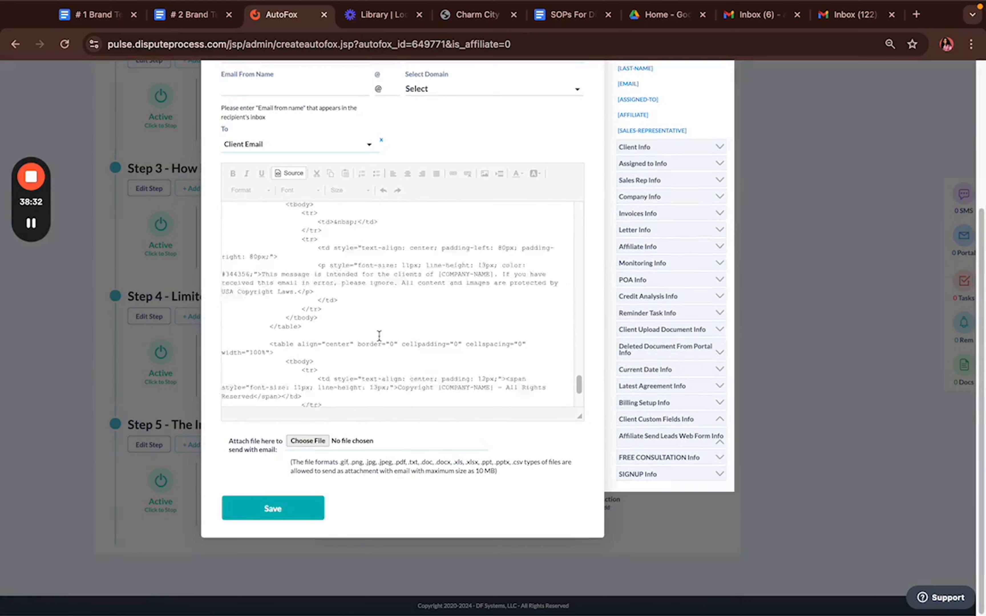
pyautogui.scroll(5, 379, 335)
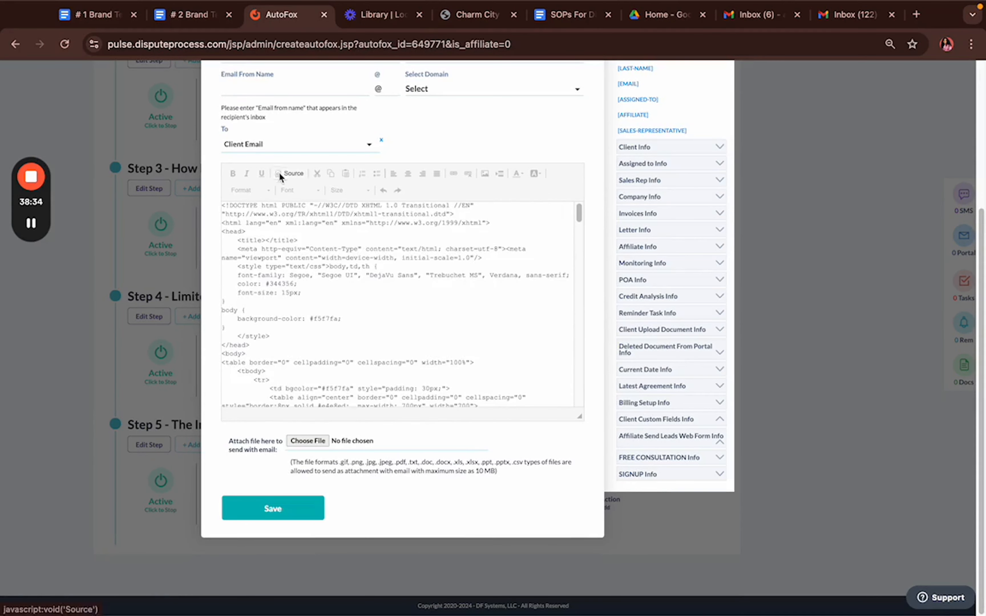
pyautogui.scroll(5, 541, 178)
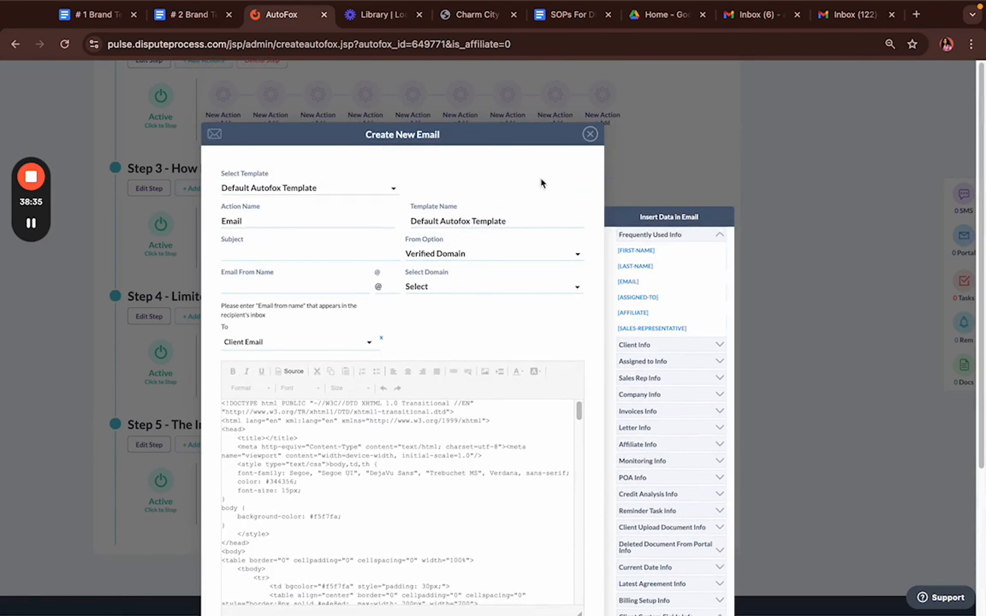
pyautogui.click(589, 134)
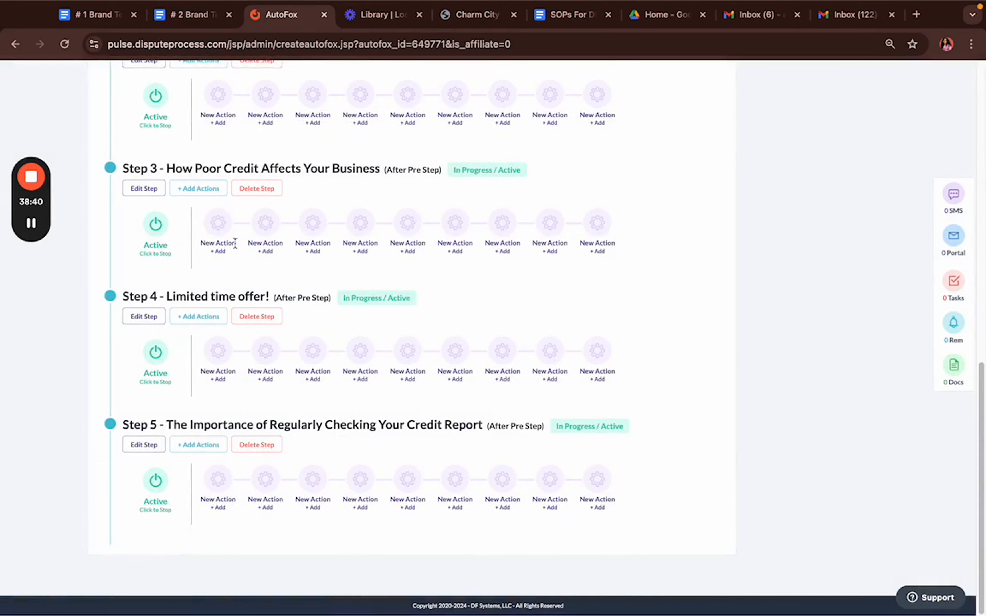
pyautogui.scroll(10, 241, 165)
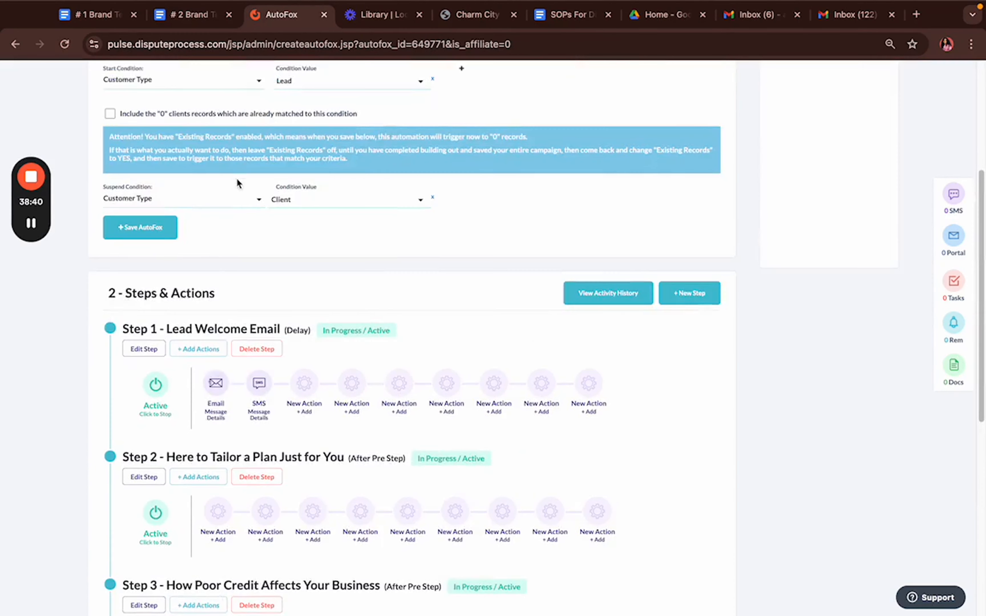
pyautogui.click(218, 513)
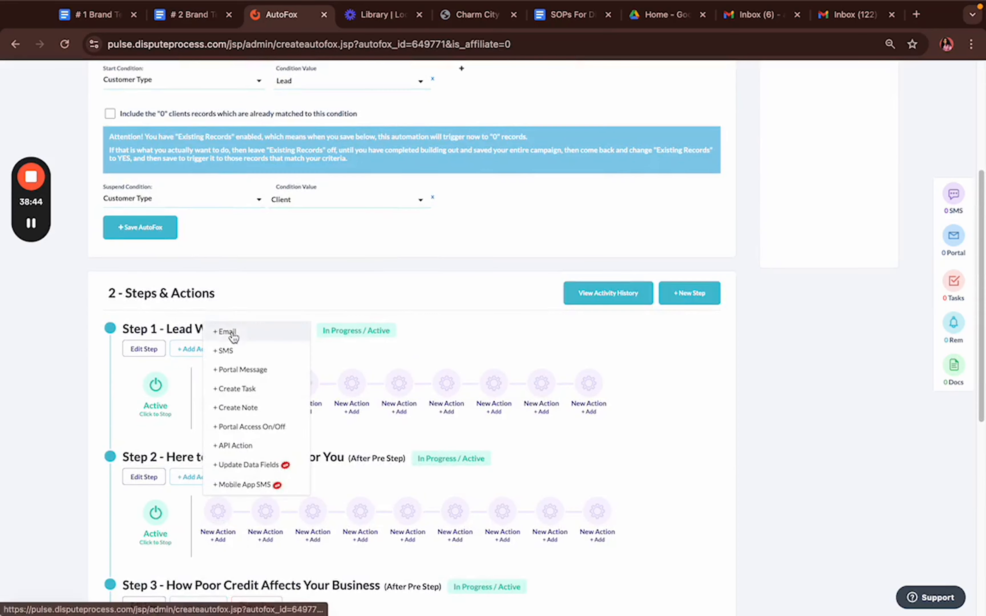
pyautogui.click(230, 332)
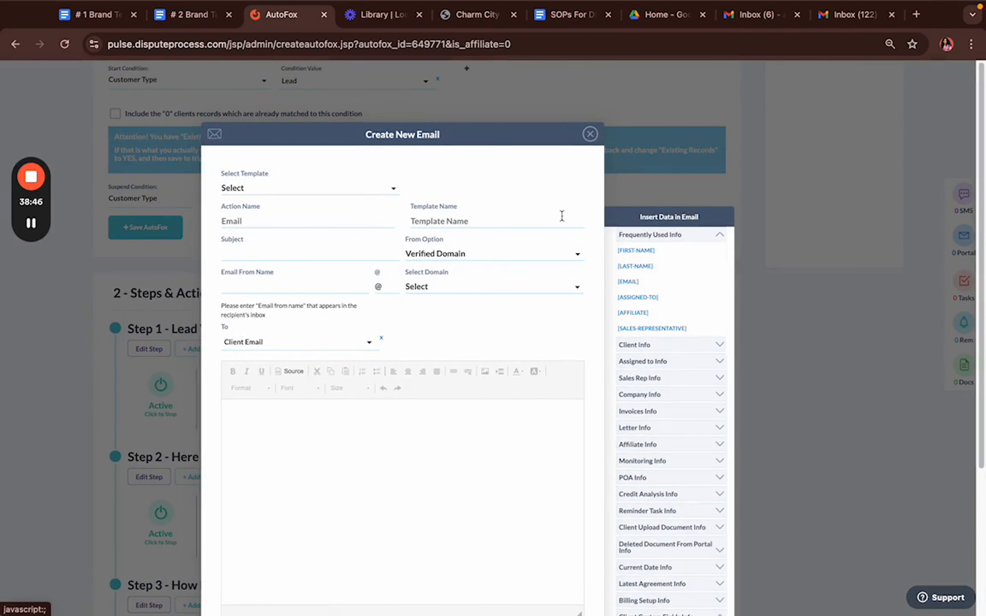
pyautogui.click(590, 134)
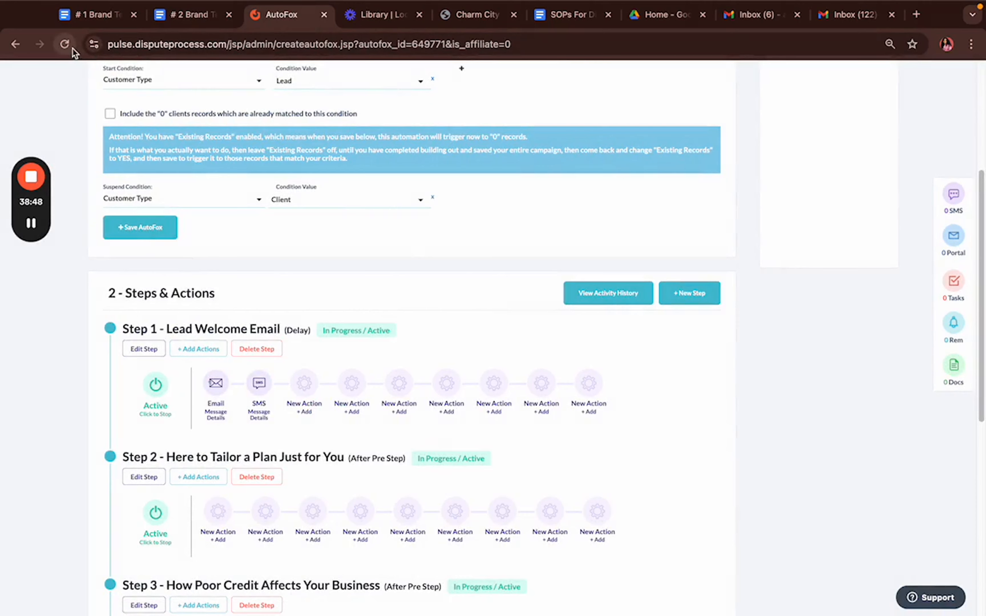
# Reload the campaign page and start an email action with the Default Autofox Template on the "Here to Tailor a Plan Just for You" step
pyautogui.click(64, 44)
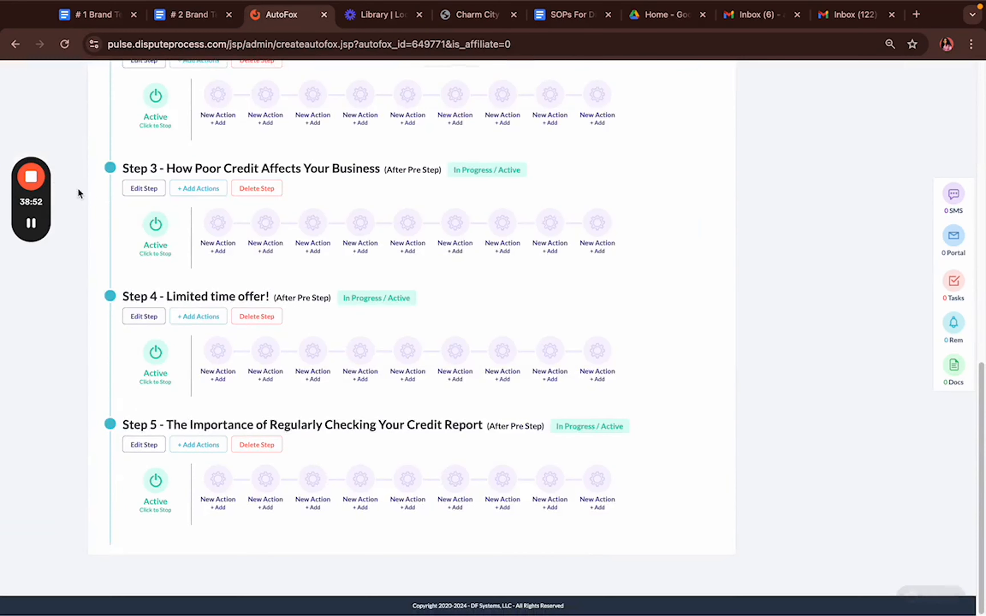
pyautogui.scroll(6, 190, 219)
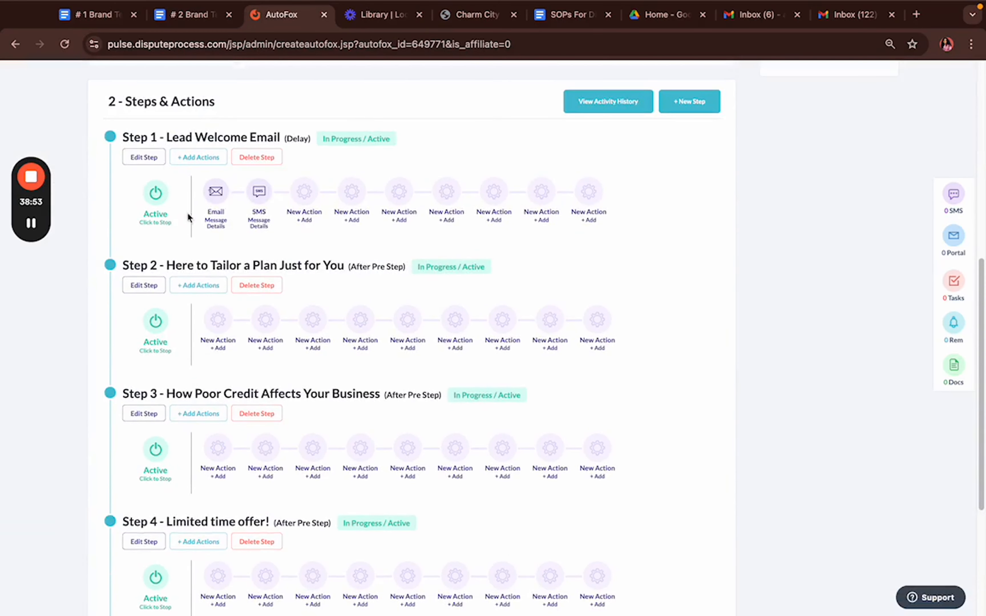
pyautogui.click(219, 322)
pyautogui.click(230, 343)
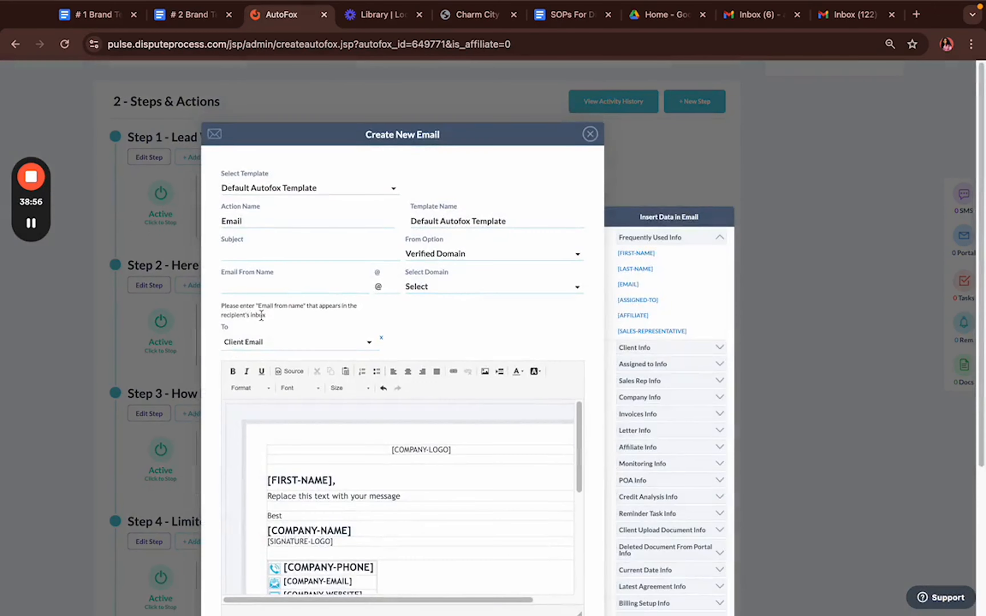
pyautogui.scroll(-1, 334, 375)
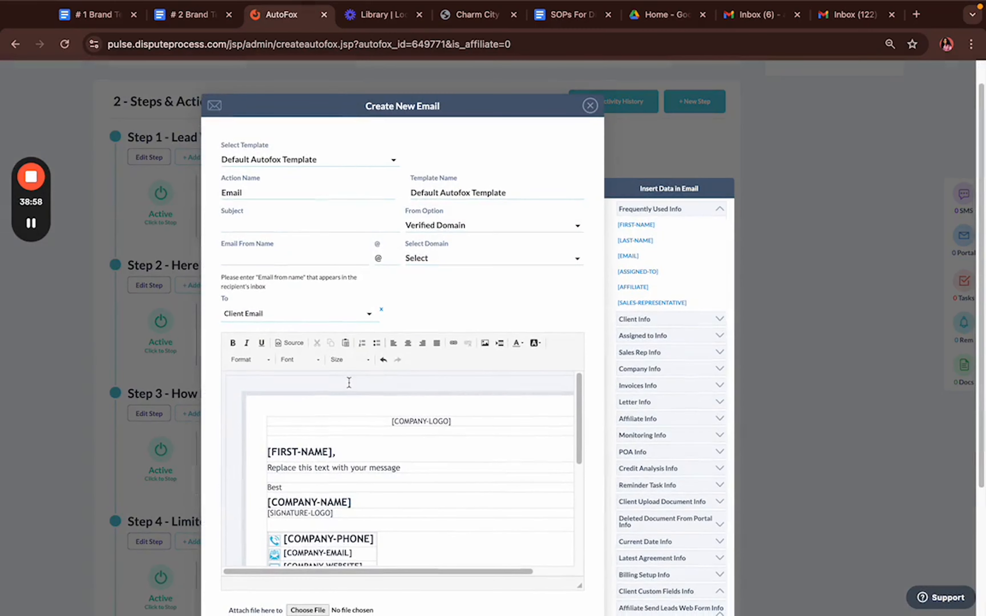
pyautogui.scroll(-3, 379, 409)
pyautogui.scroll(3, 381, 412)
# Insert three new lines after the "Replace this text with your message" placeholder in the email body
pyautogui.click(406, 469)
pyautogui.press('Return')
pyautogui.press('Return')
pyautogui.press('Return')
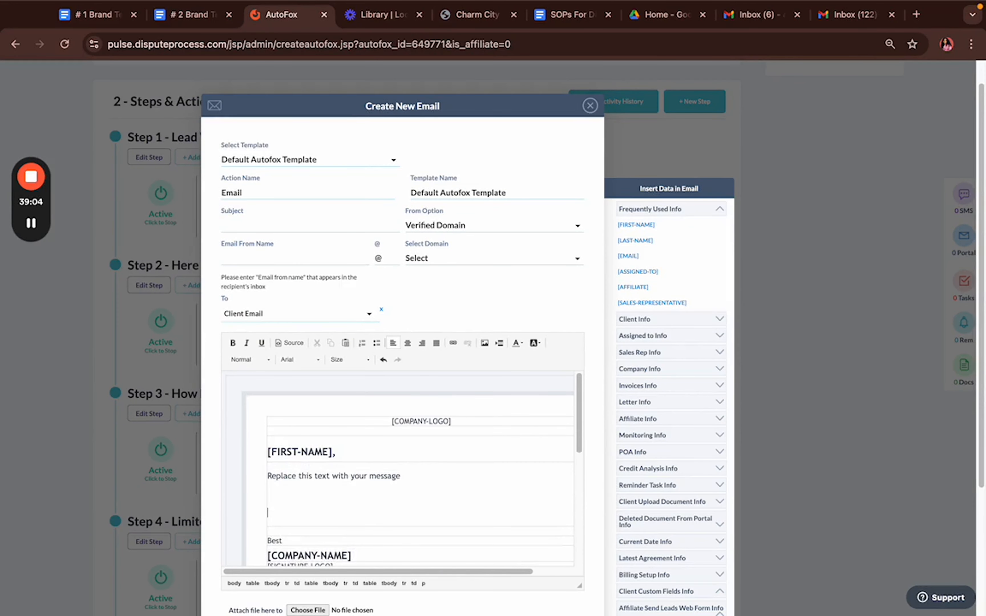
# Look at the image properties and signature block available in the email template, and close the email action without saving
pyautogui.click(484, 343)
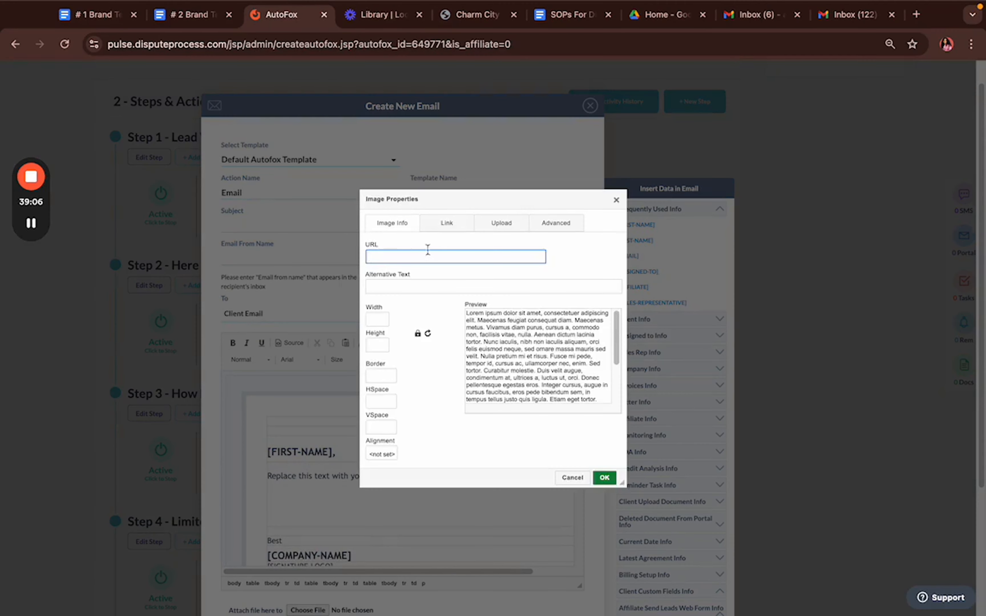
pyautogui.click(616, 200)
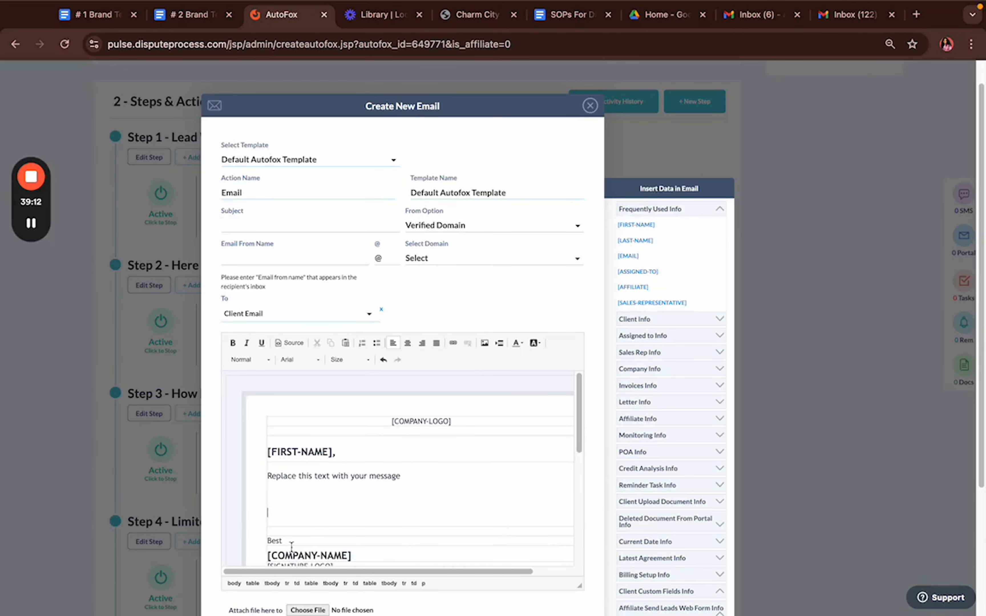
pyautogui.scroll(-2, 342, 503)
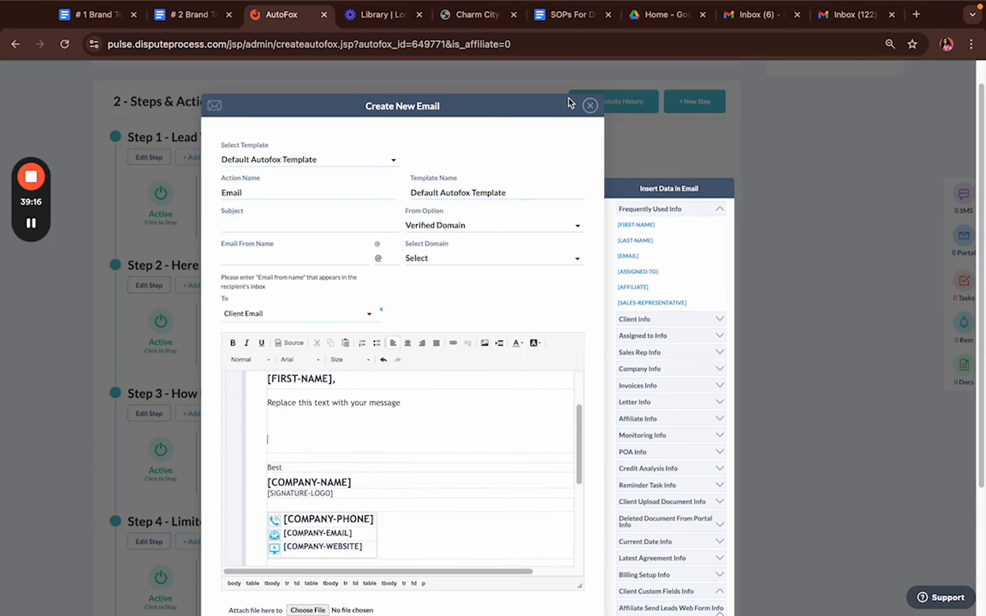
pyautogui.click(590, 105)
# Look over the lead campaign's remaining steps and return to the AutoFox campaign list
pyautogui.scroll(-5, 274, 277)
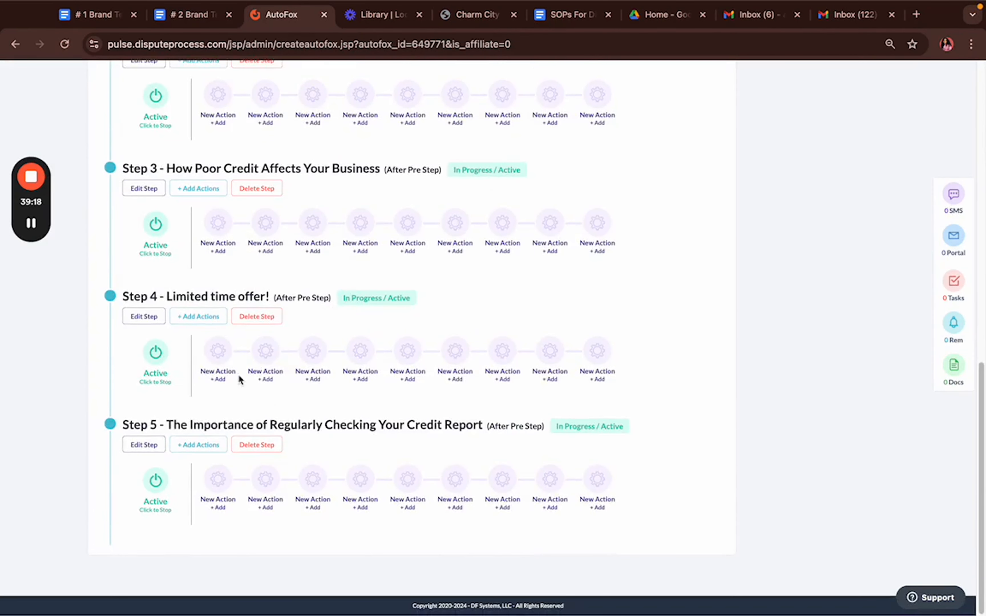
pyautogui.scroll(10, 298, 345)
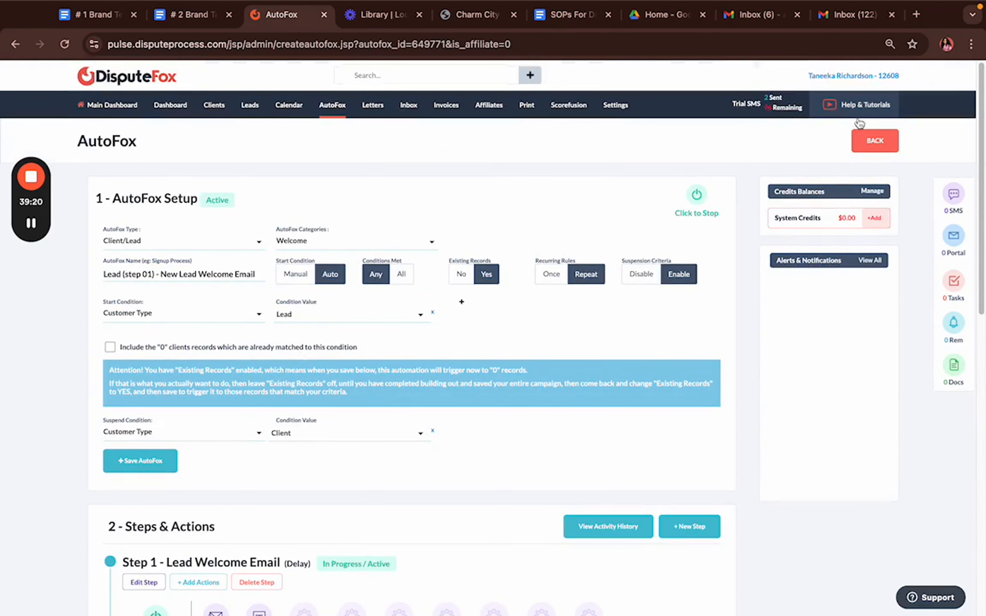
pyautogui.click(857, 135)
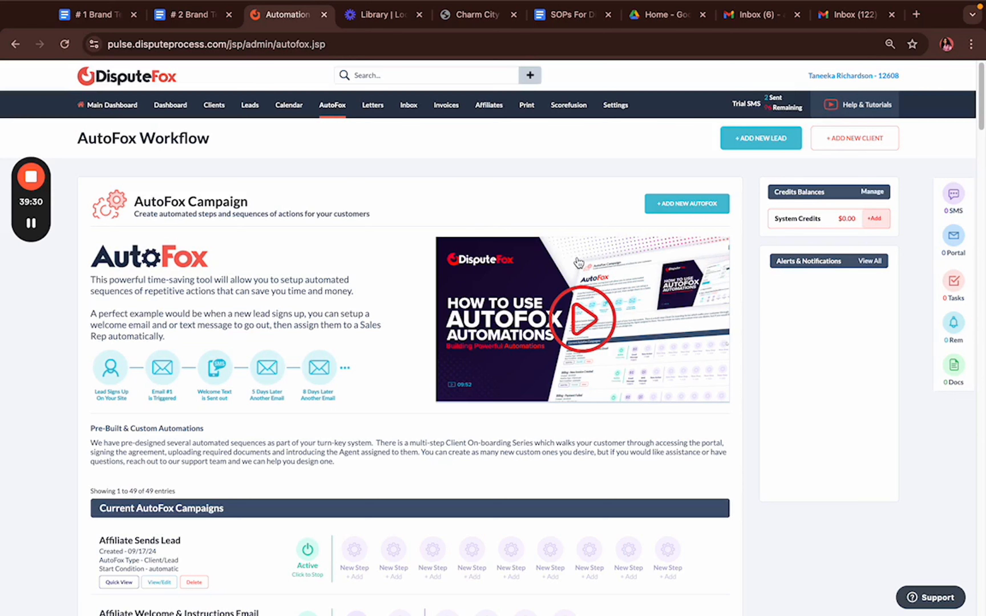
# Open the SIGNUP client web form for editing from the custom web forms settings
pyautogui.click(617, 104)
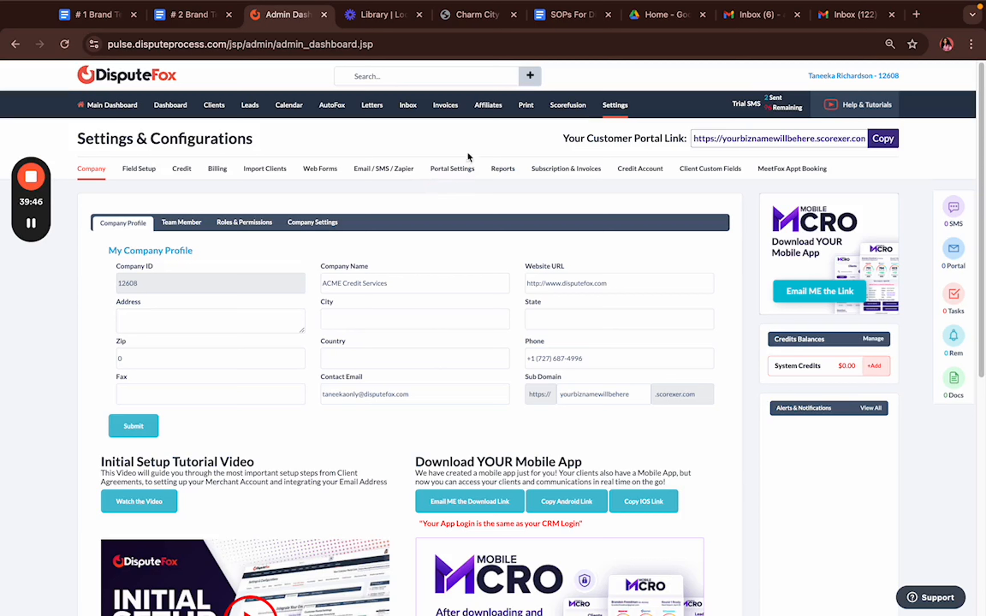
pyautogui.click(334, 171)
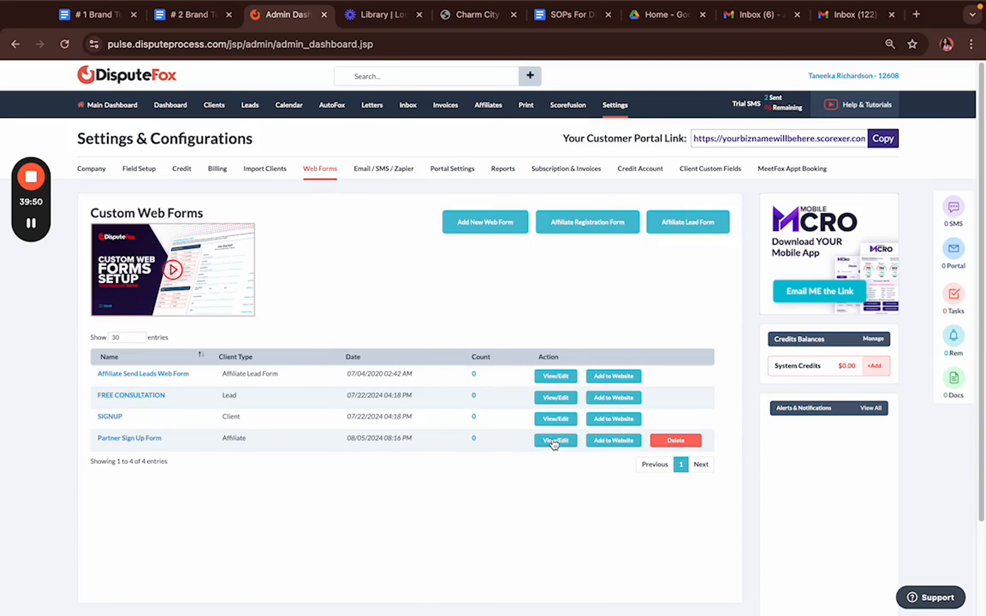
pyautogui.click(560, 420)
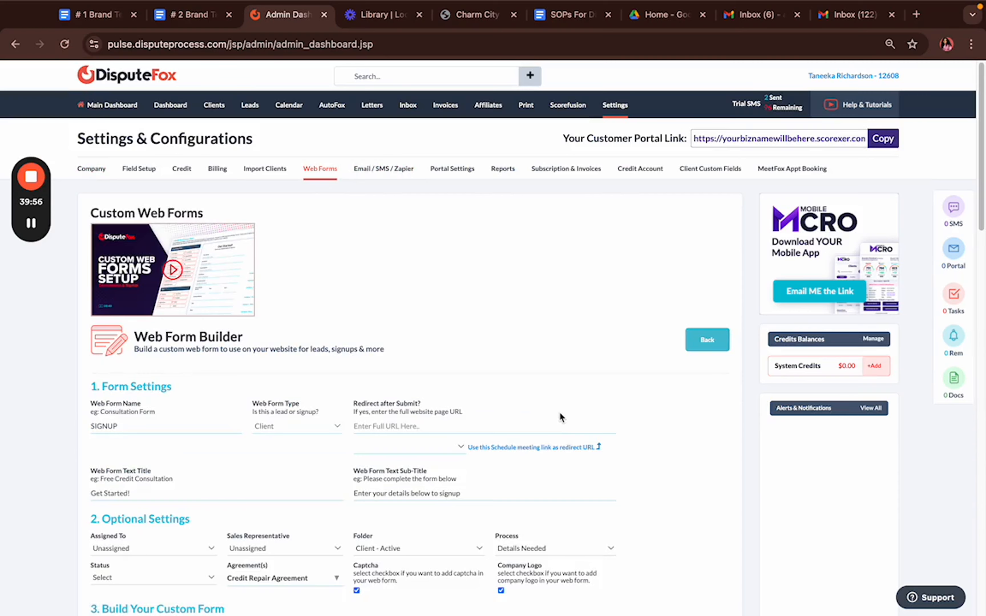
# Examine the SIGNUP form's personal, address, photo ID and card fields, consent checkbox and submit button
pyautogui.scroll(-20, 559, 413)
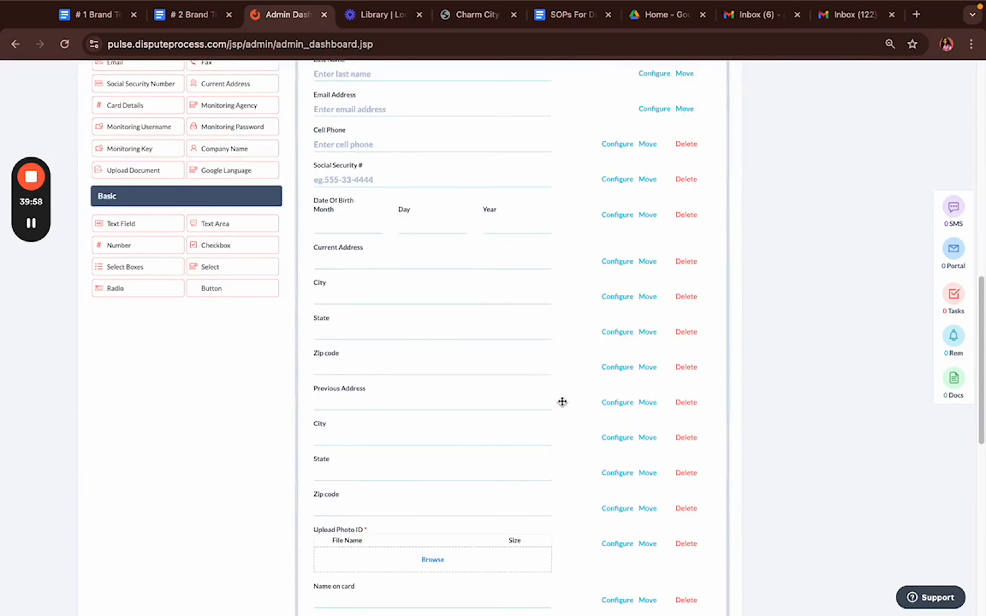
pyautogui.scroll(-10, 549, 383)
pyautogui.scroll(20, 550, 386)
pyautogui.scroll(-20, 552, 376)
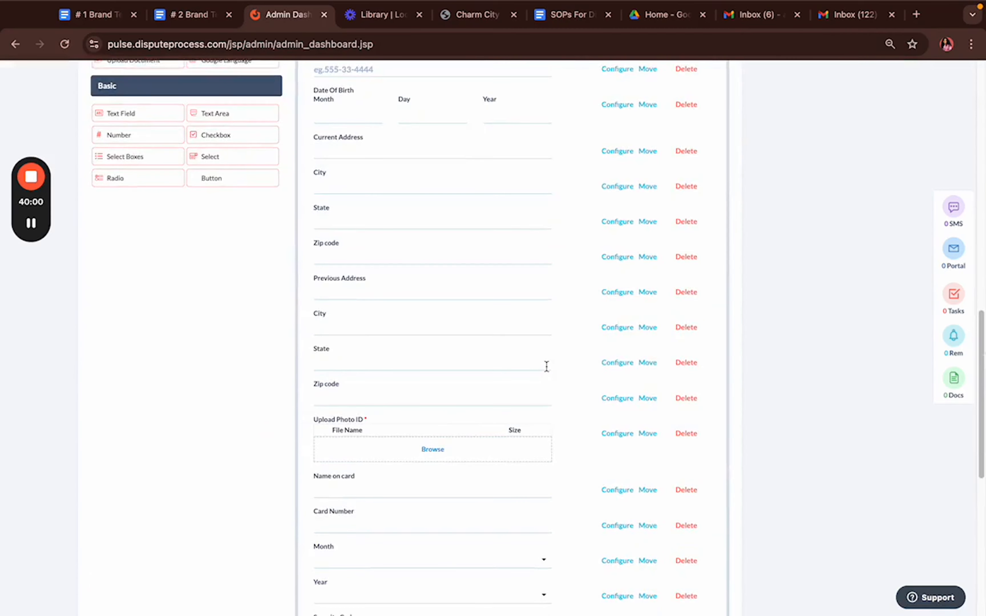
pyautogui.scroll(20, 546, 367)
pyautogui.scroll(-20, 525, 369)
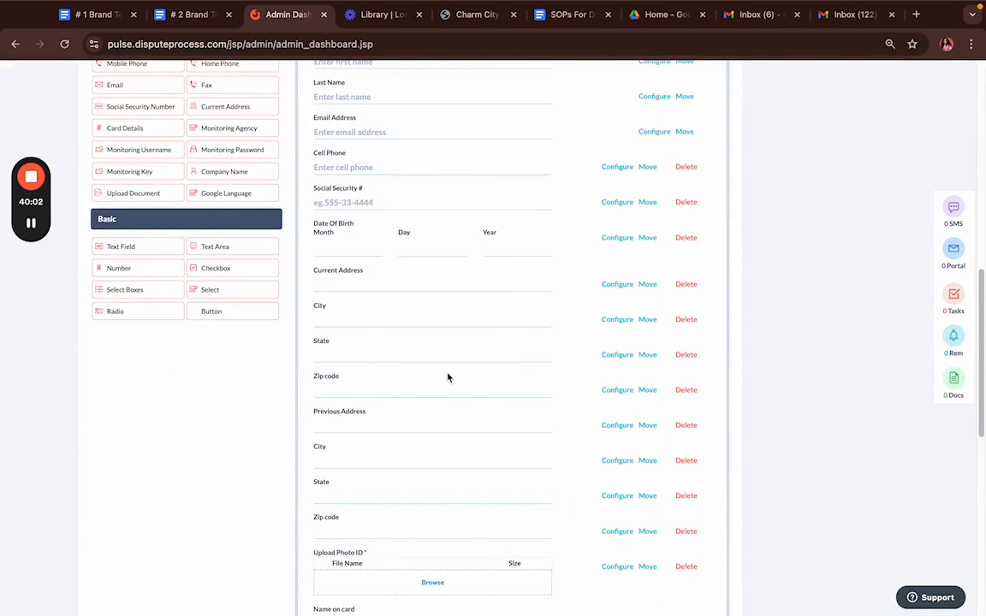
pyautogui.scroll(-5, 403, 489)
pyautogui.scroll(6, 305, 420)
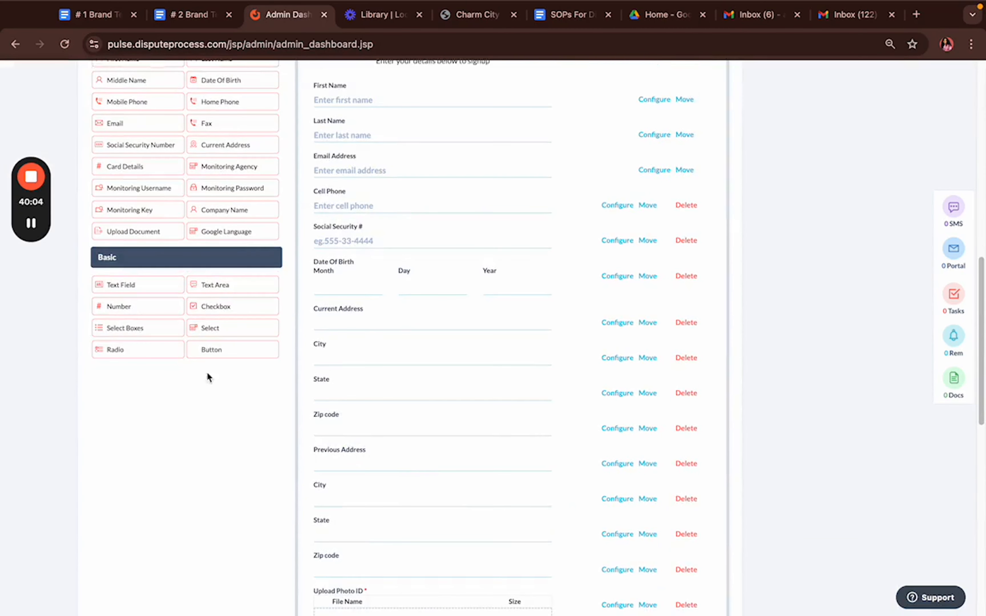
pyautogui.scroll(-5, 124, 416)
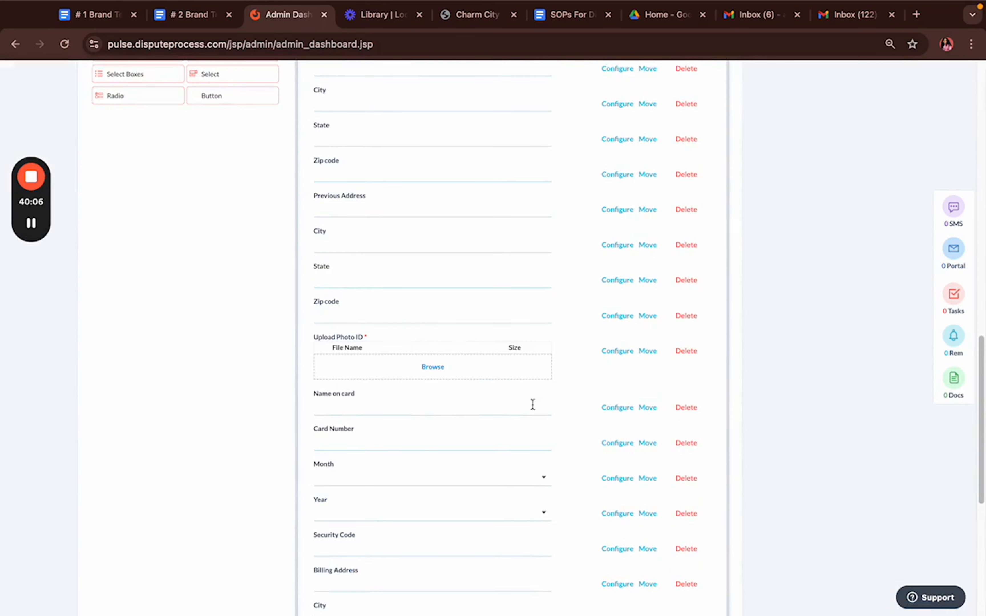
pyautogui.scroll(-5, 530, 406)
pyautogui.scroll(-2, 462, 375)
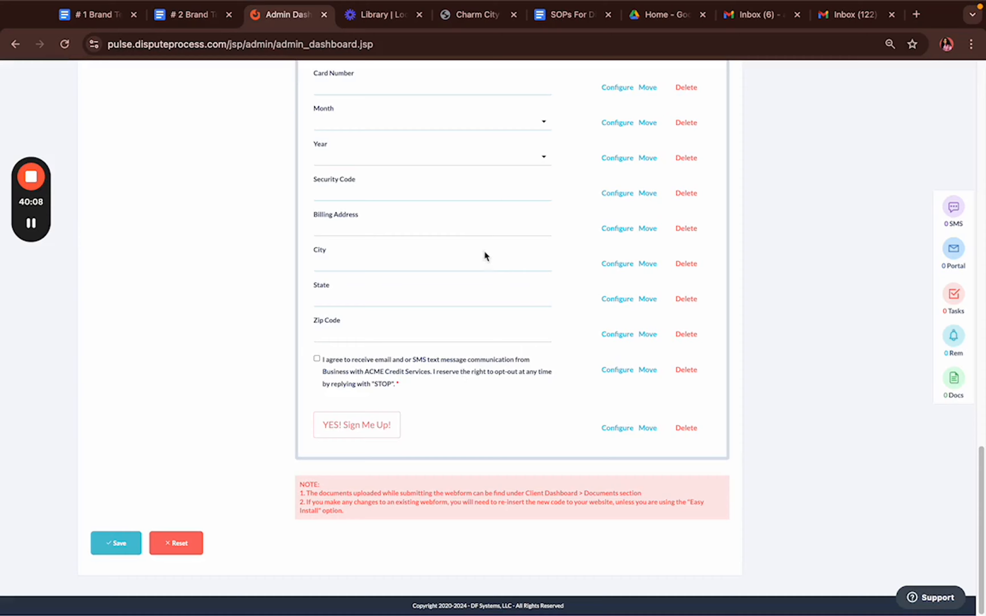
pyautogui.scroll(10, 487, 249)
pyautogui.scroll(-10, 449, 253)
pyautogui.scroll(15, 325, 445)
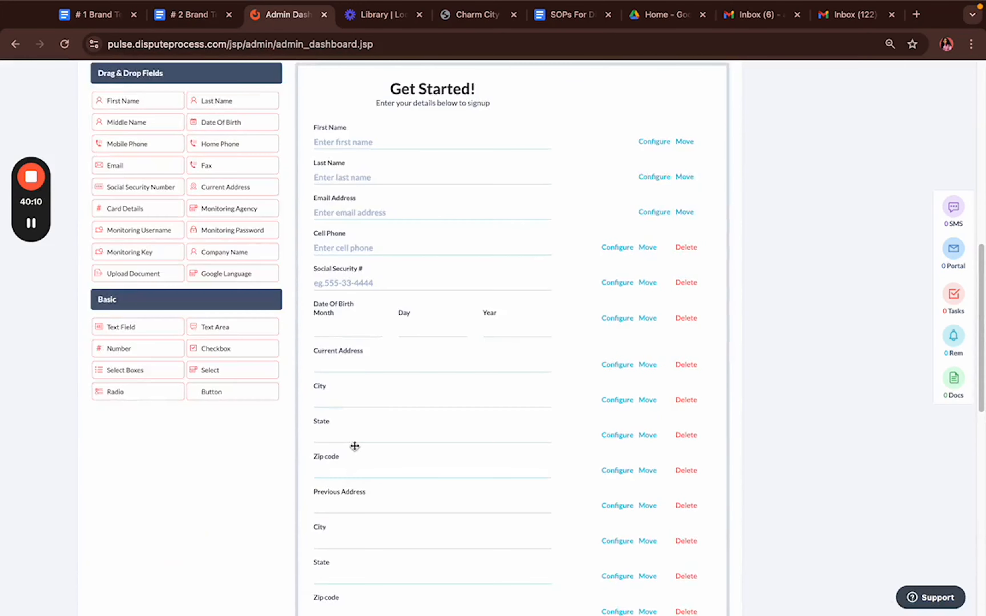
pyautogui.scroll(-15, 352, 447)
# Save the SIGNUP web form, look at its install code options and preview, and return to the web forms list
pyautogui.click(116, 545)
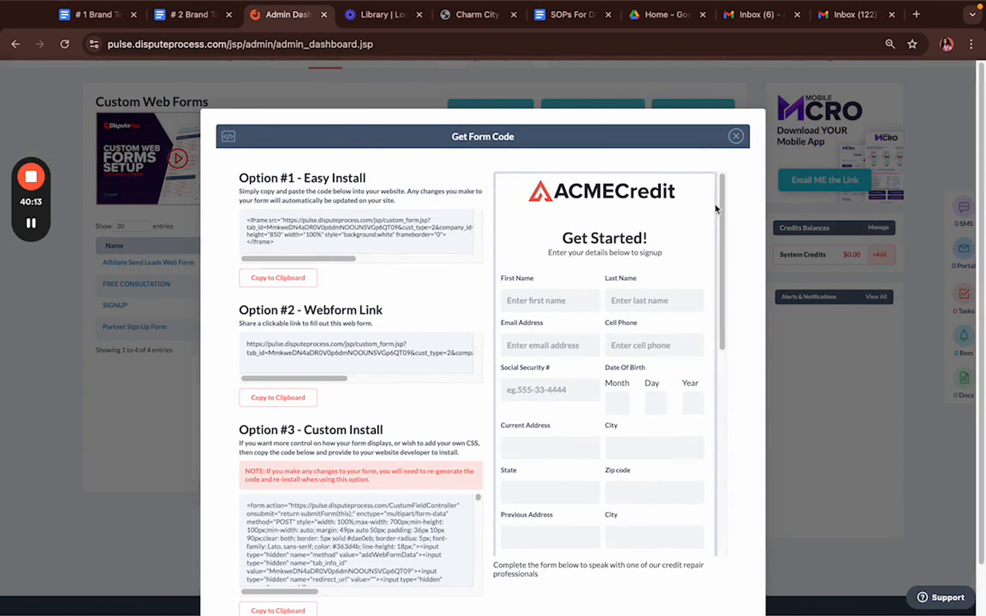
pyautogui.moveTo(721, 214); pyautogui.dragTo(739, 197)
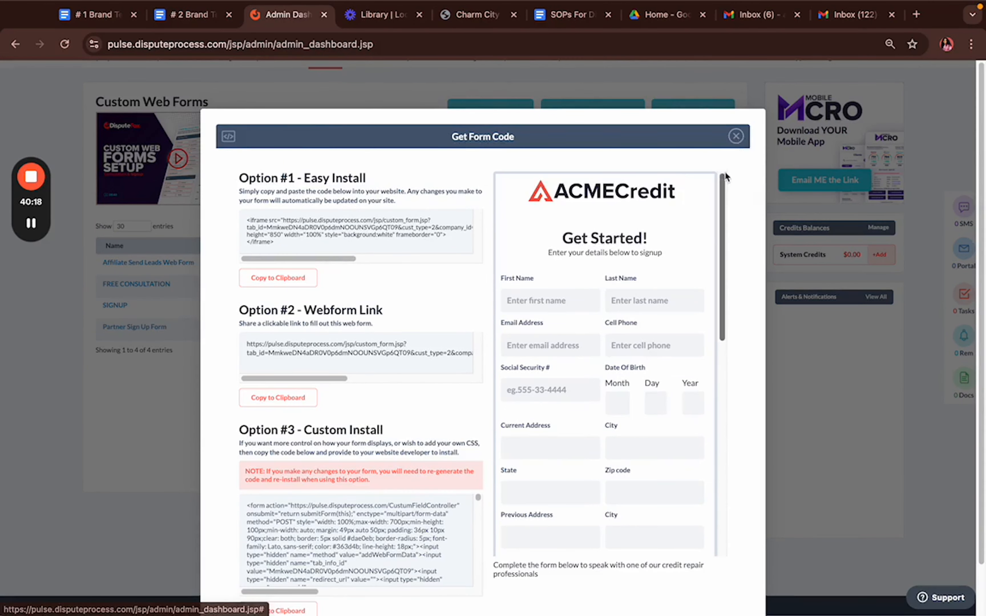
pyautogui.click(737, 137)
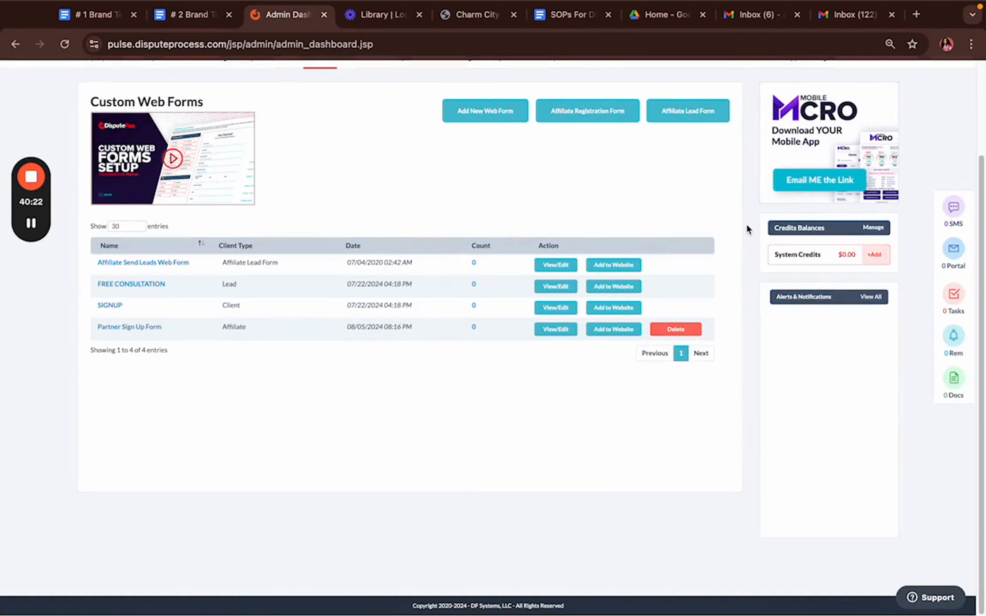
pyautogui.scroll(3, 696, 208)
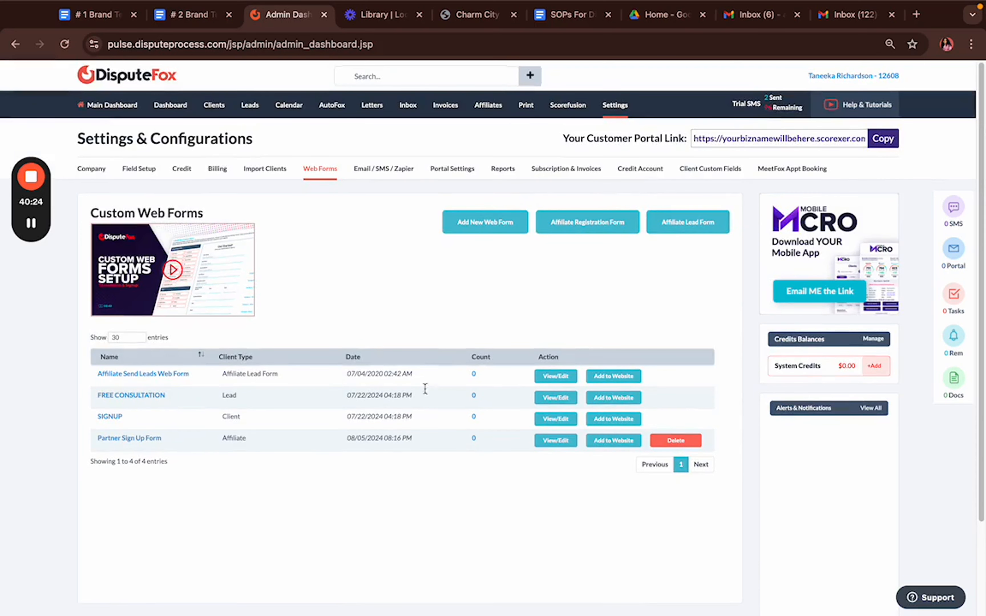
# Inspect the Update Data Fields action of the Client (step 01) welcome campaign in the AutoFox list, and close it unchanged
pyautogui.click(330, 106)
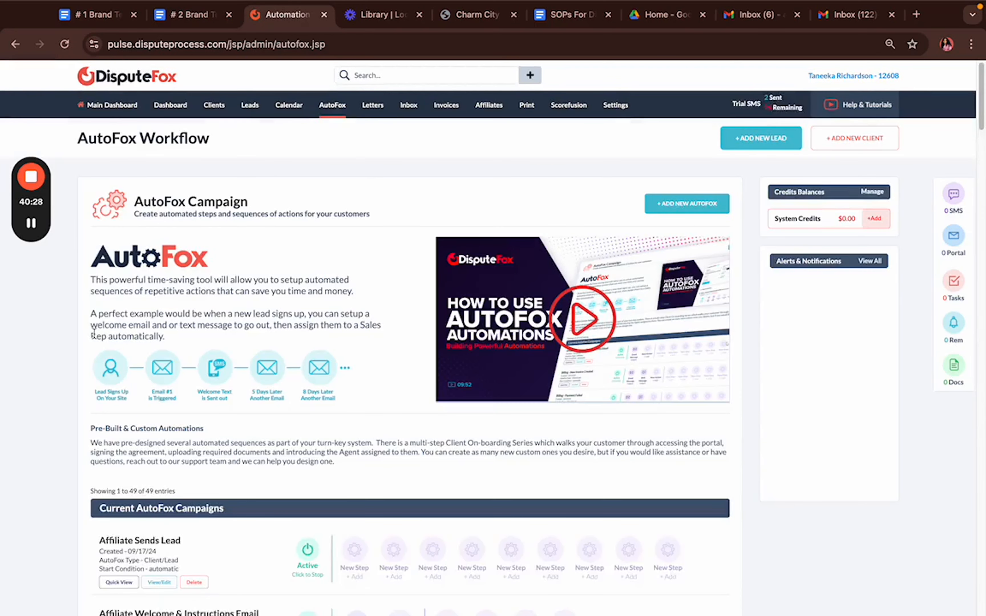
pyautogui.scroll(-15, 96, 338)
pyautogui.scroll(-8, 95, 337)
pyautogui.scroll(5, 96, 341)
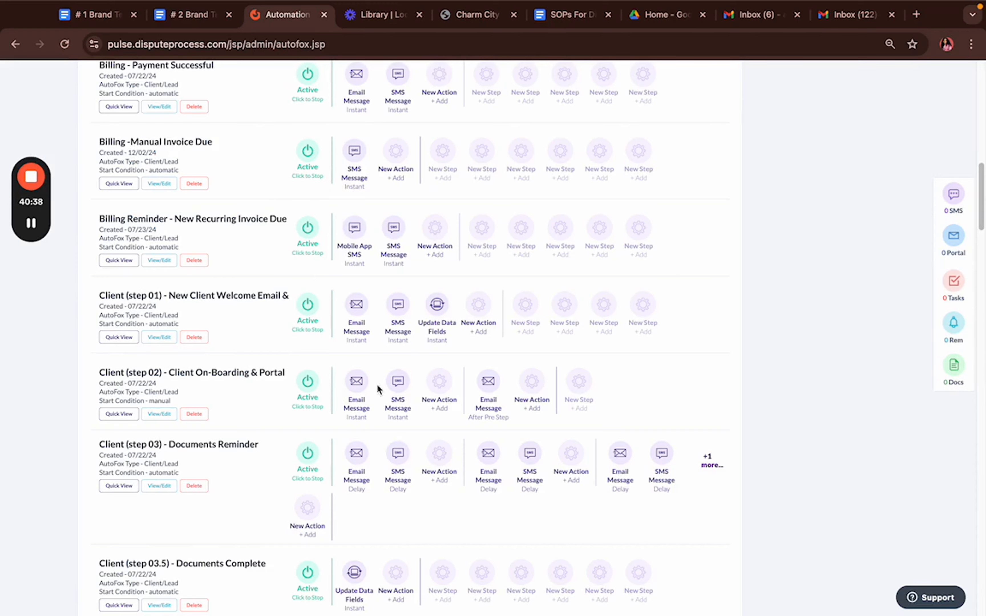
pyautogui.click(438, 304)
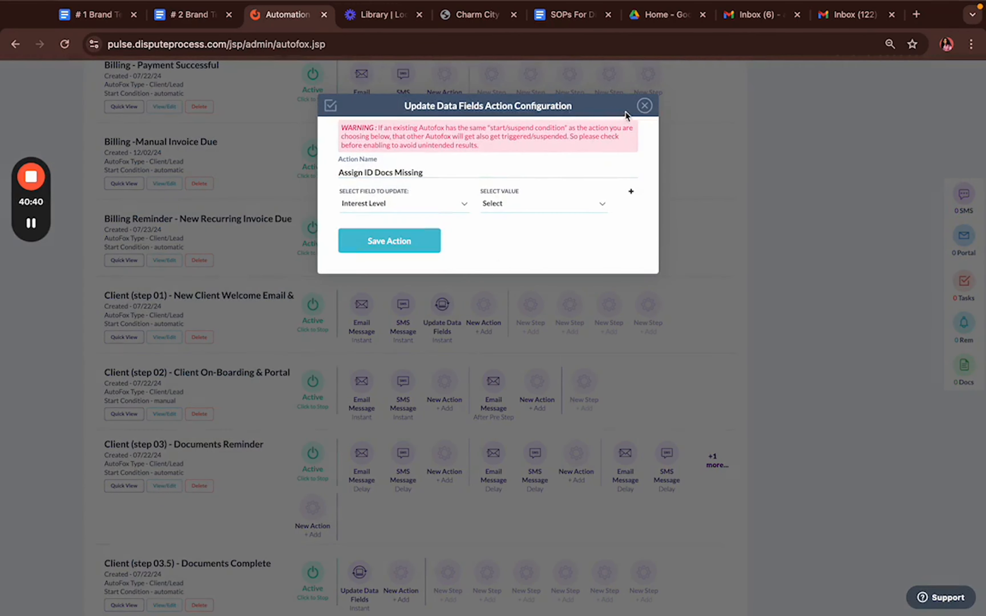
pyautogui.click(644, 107)
# Look through the billing and client campaigns in the AutoFox list, from invoice notices to the dispute round updates
pyautogui.scroll(-10, 233, 384)
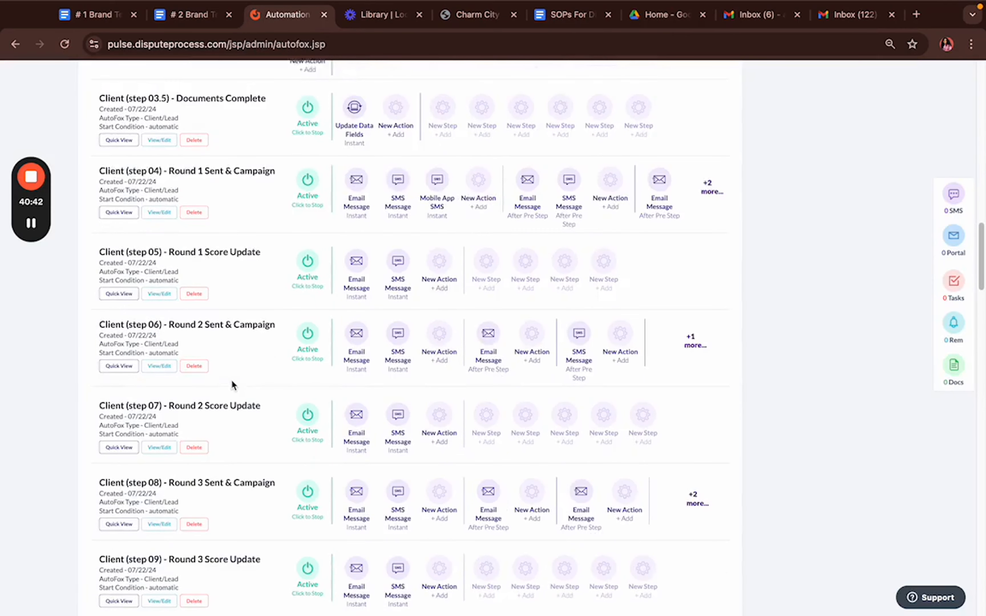
pyautogui.scroll(6, 252, 385)
pyautogui.scroll(-2, 256, 387)
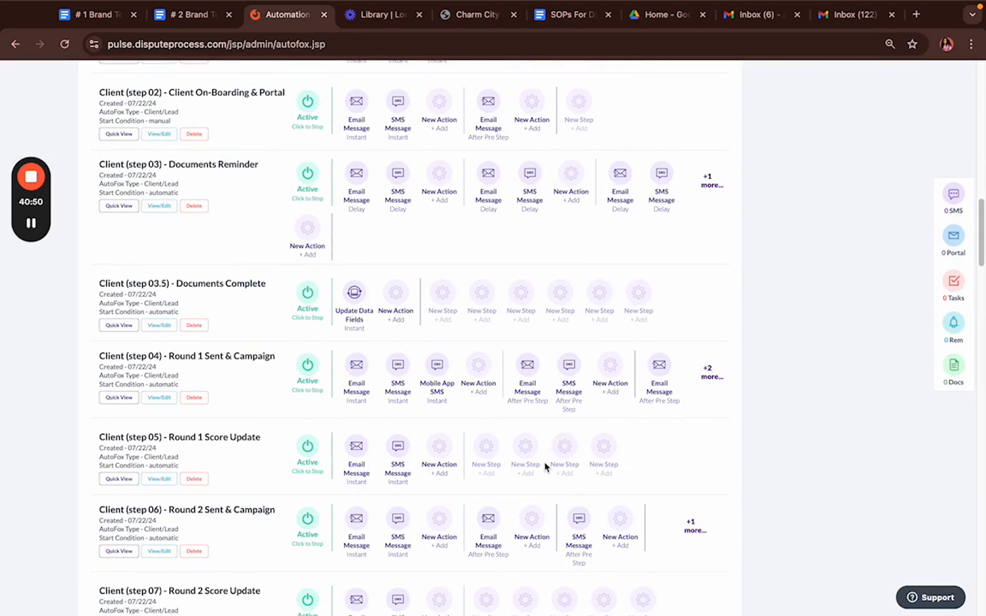
pyautogui.scroll(6, 542, 468)
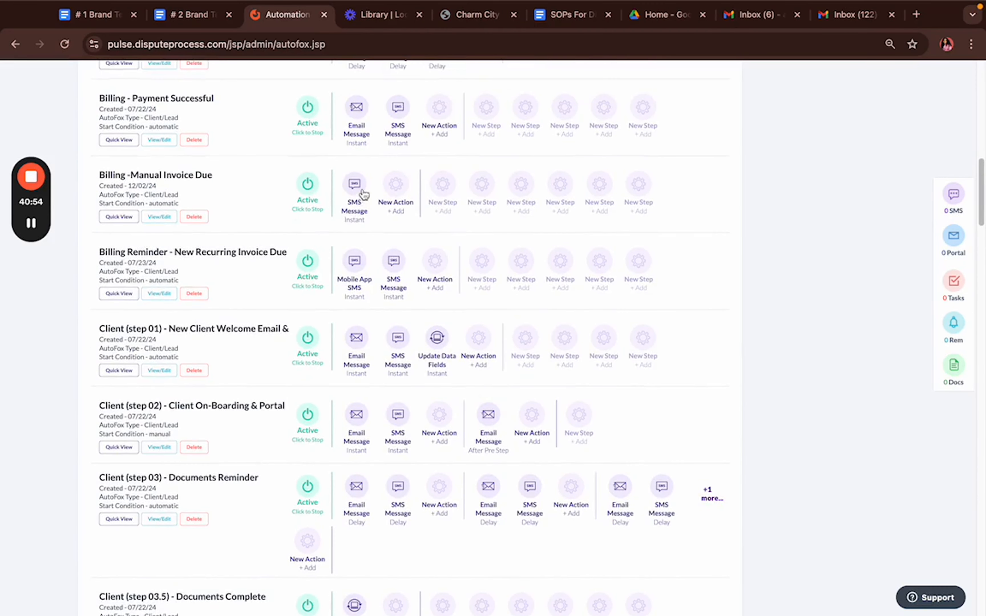
pyautogui.scroll(-5, 293, 344)
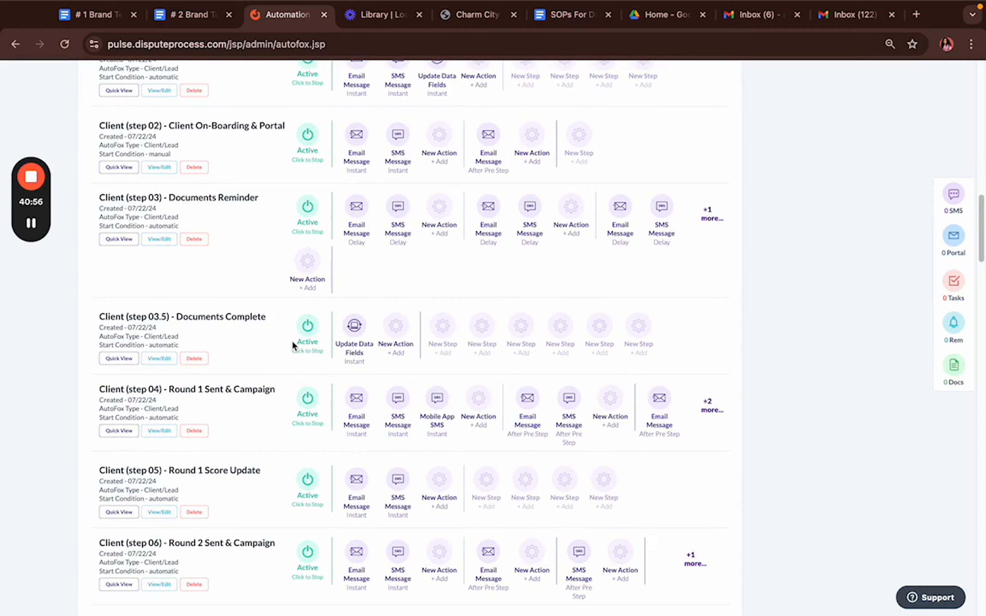
pyautogui.scroll(-5, 336, 389)
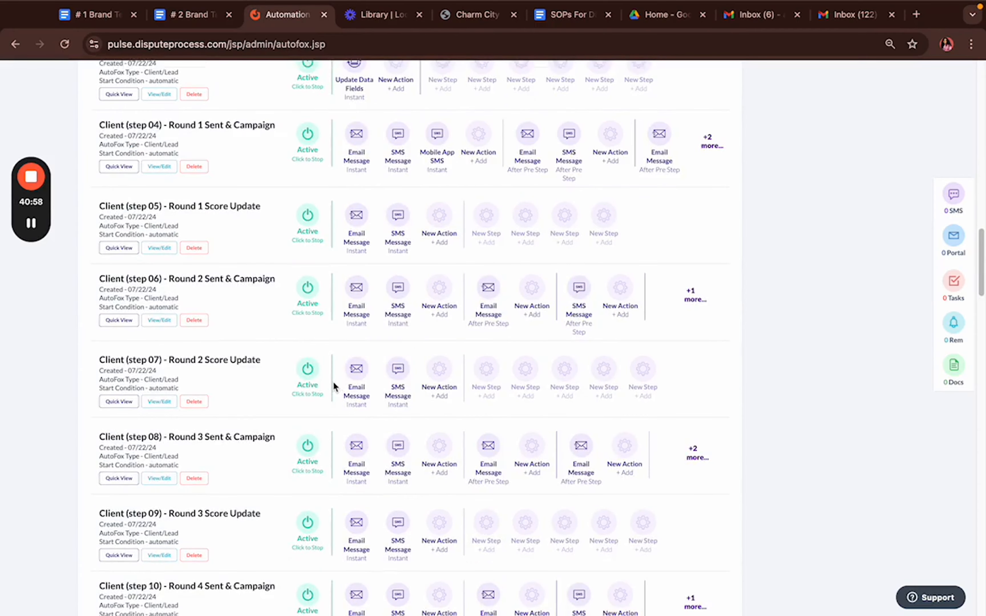
pyautogui.scroll(20, 324, 384)
pyautogui.scroll(-15, 314, 379)
pyautogui.scroll(20, 316, 379)
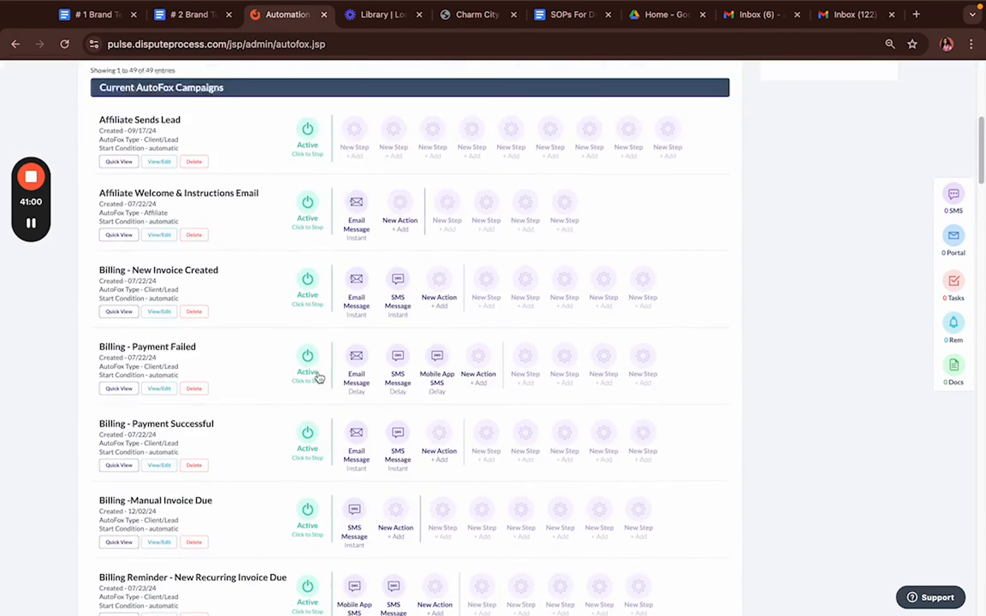
pyautogui.scroll(-15, 349, 321)
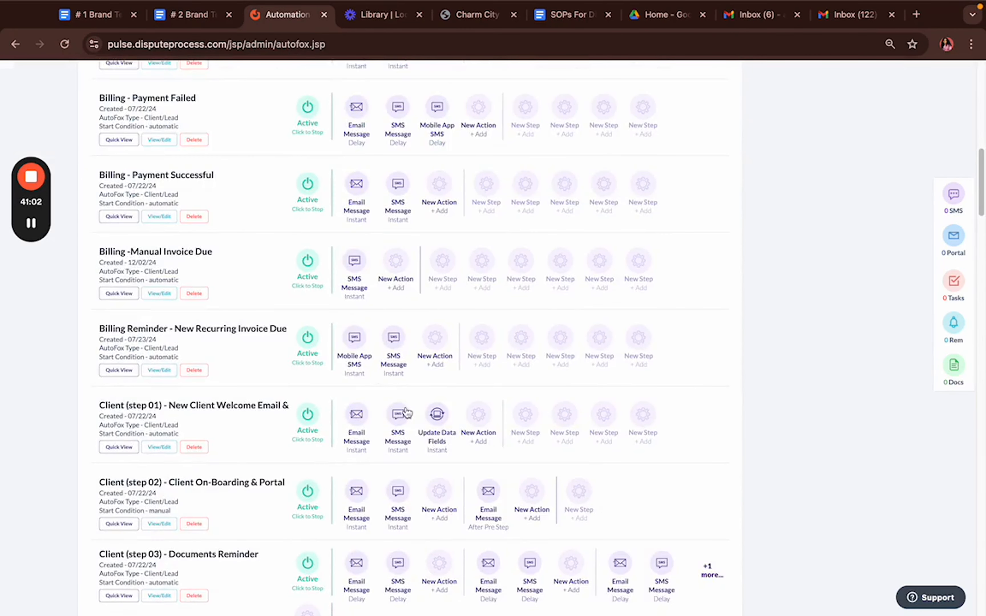
# Start a new AutoFox campaign in the Marketing category and name it "Client Nurturing Campaign"
pyautogui.scroll(20, 348, 321)
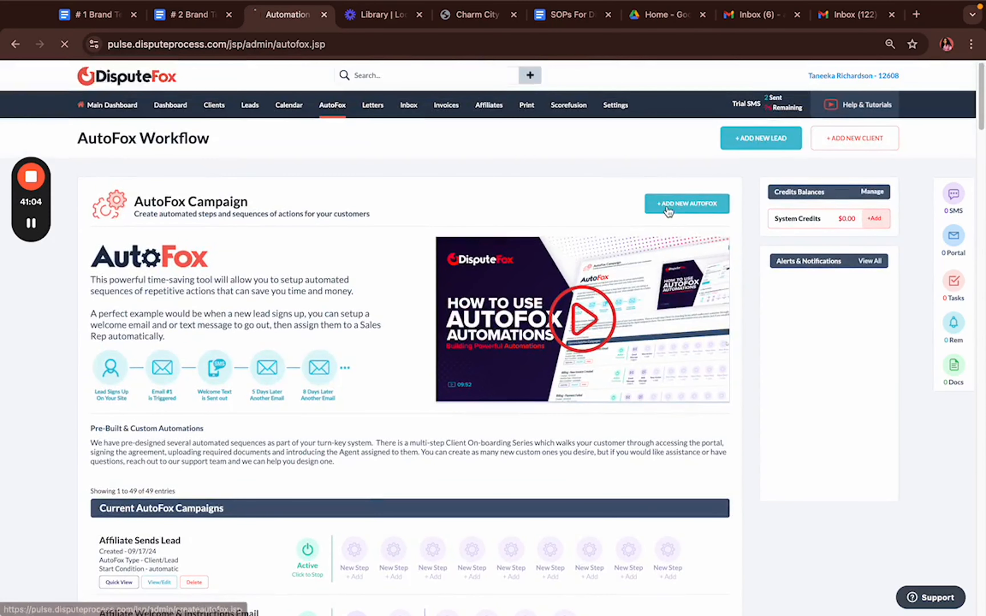
pyautogui.click(662, 206)
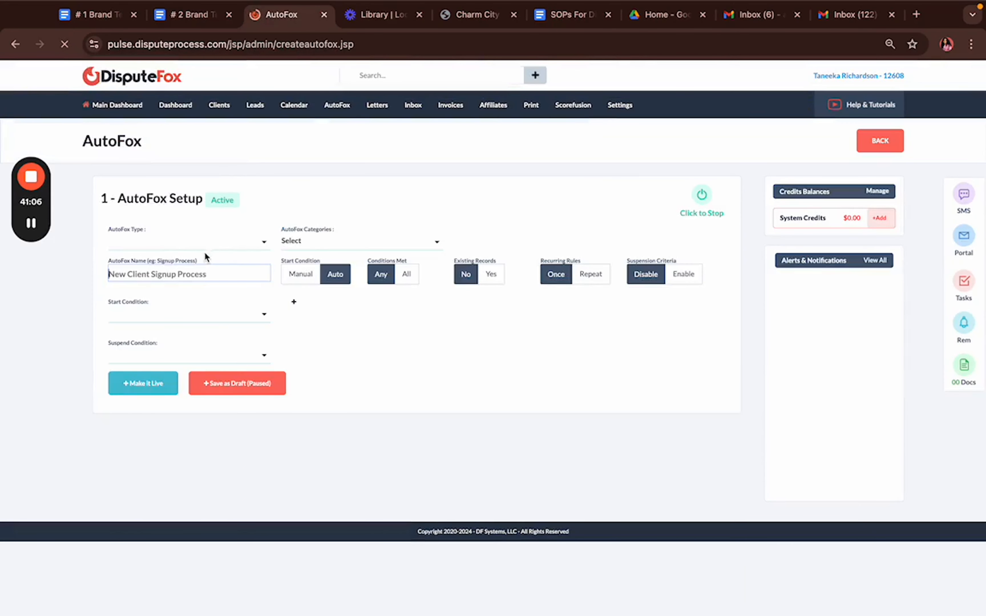
pyautogui.click(371, 242)
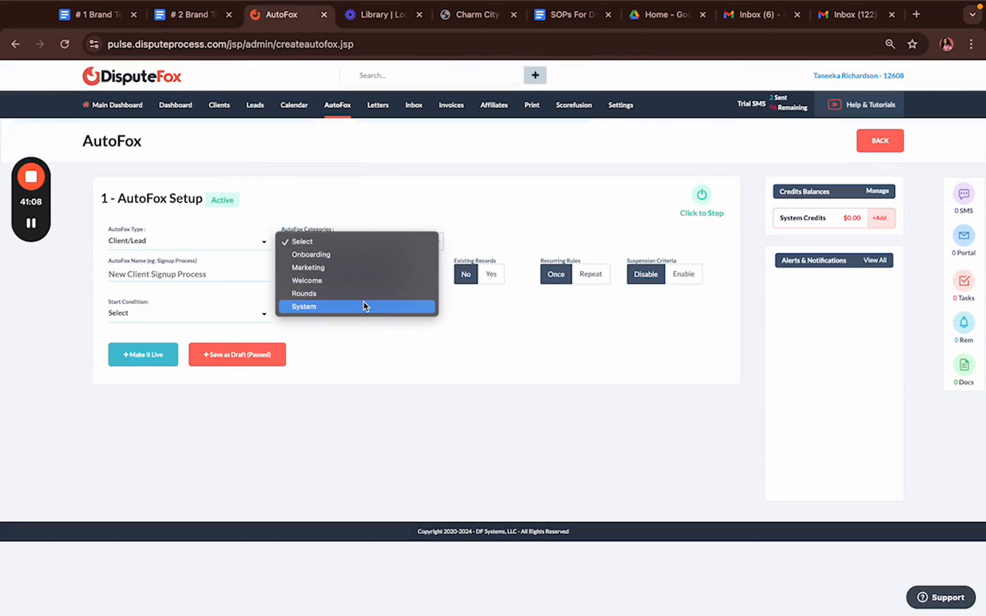
pyautogui.click(361, 274)
pyautogui.click(227, 274)
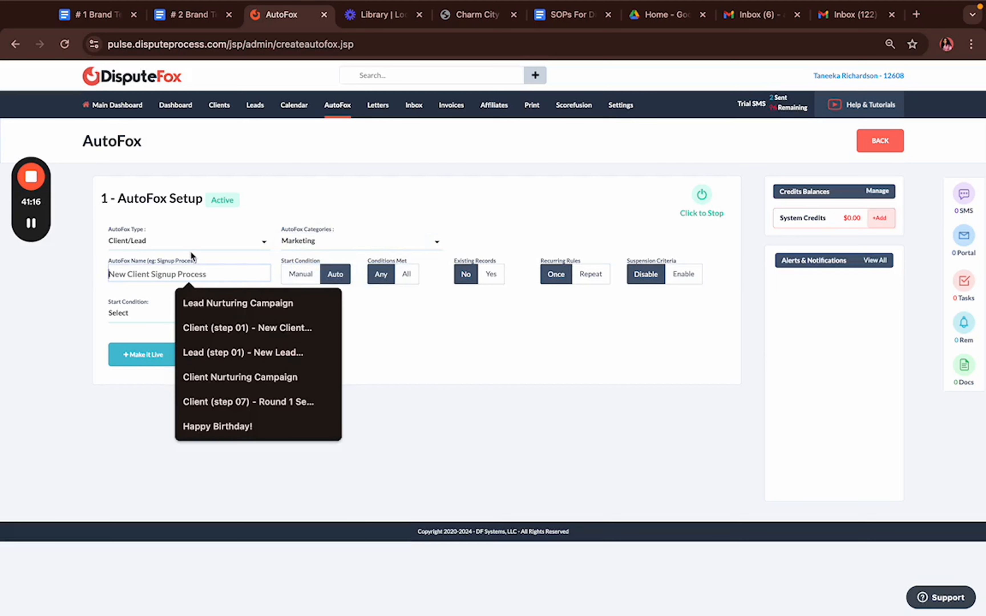
pyautogui.click(223, 368)
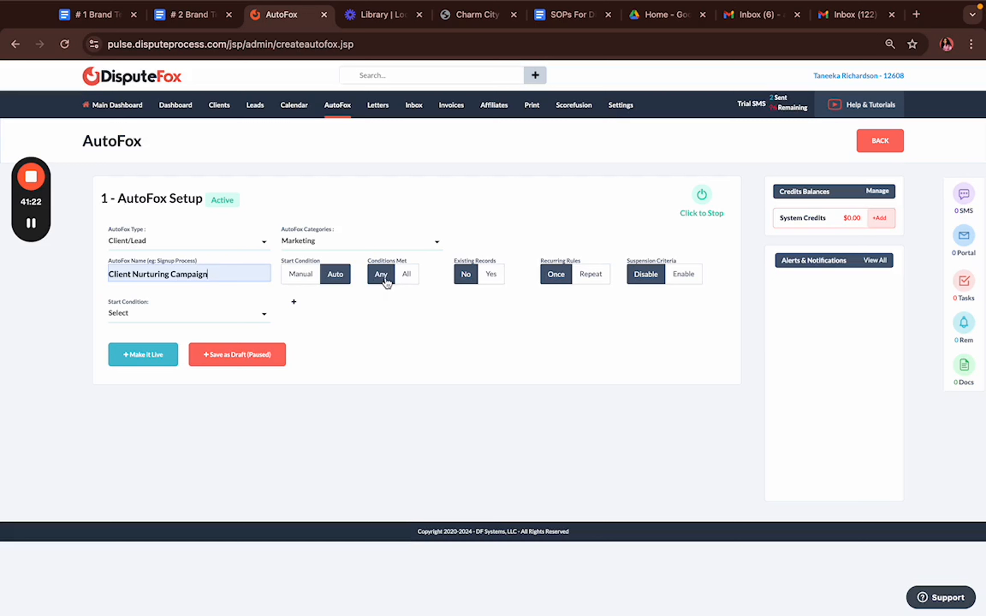
# Include existing records in the campaign, set its recurring rule to Repeat, and enable the suspension criteria
pyautogui.click(489, 275)
pyautogui.click(590, 275)
pyautogui.click(388, 241)
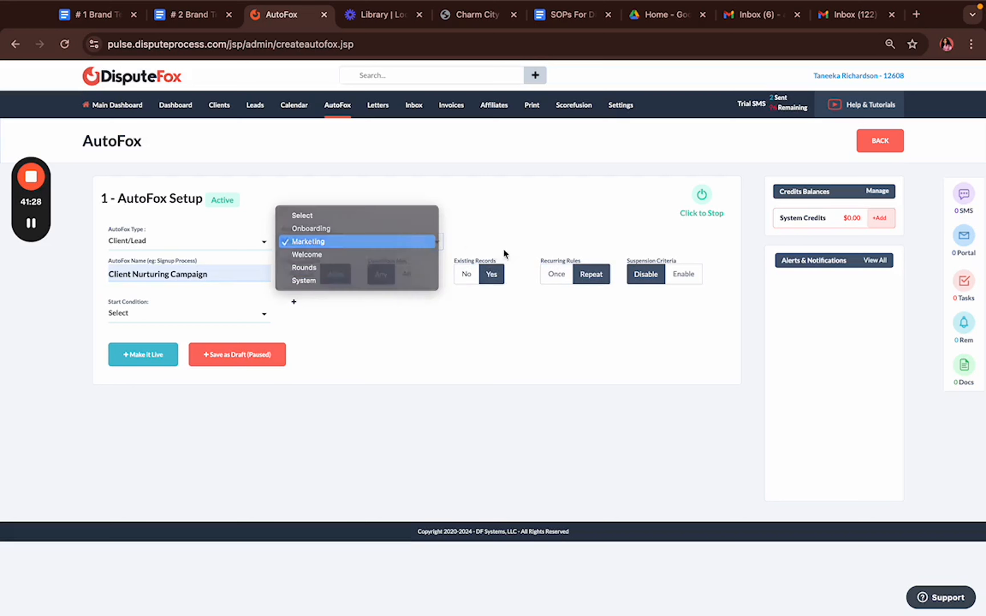
pyautogui.click(383, 242)
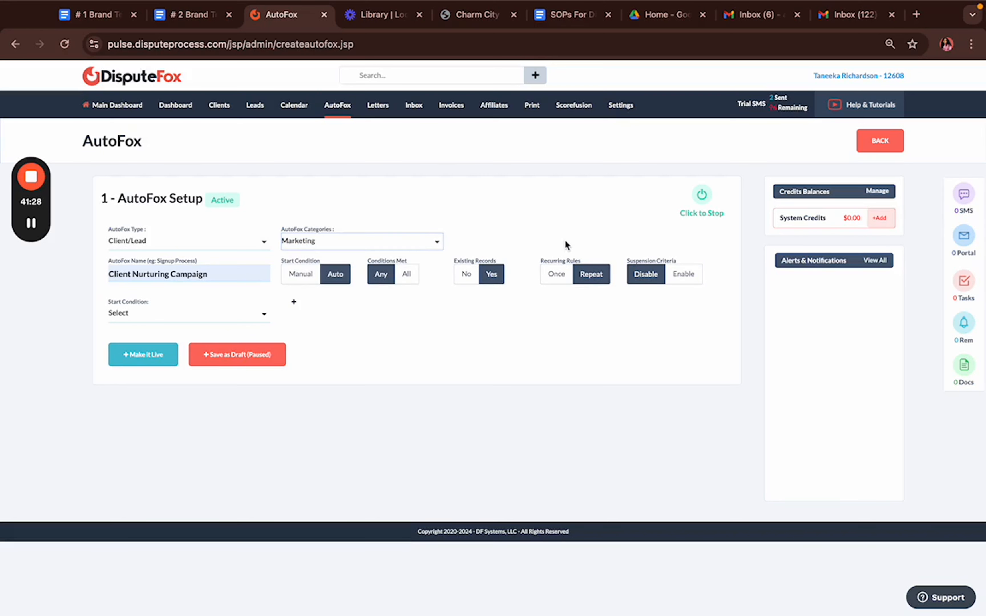
pyautogui.click(689, 276)
# Set the campaign's start condition to Customer Type with the condition value Client
pyautogui.click(192, 317)
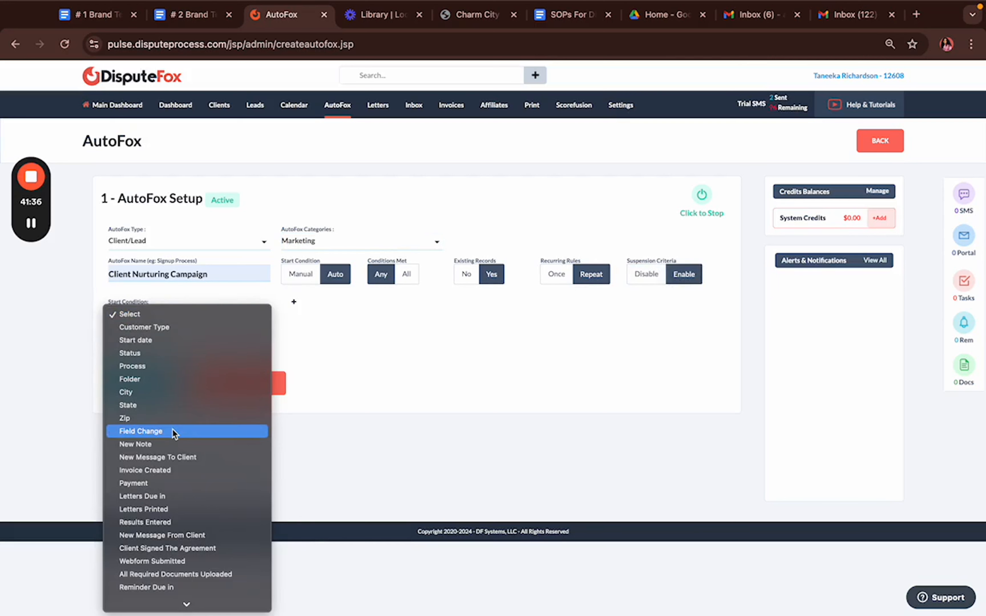
pyautogui.scroll(-5, 187, 460)
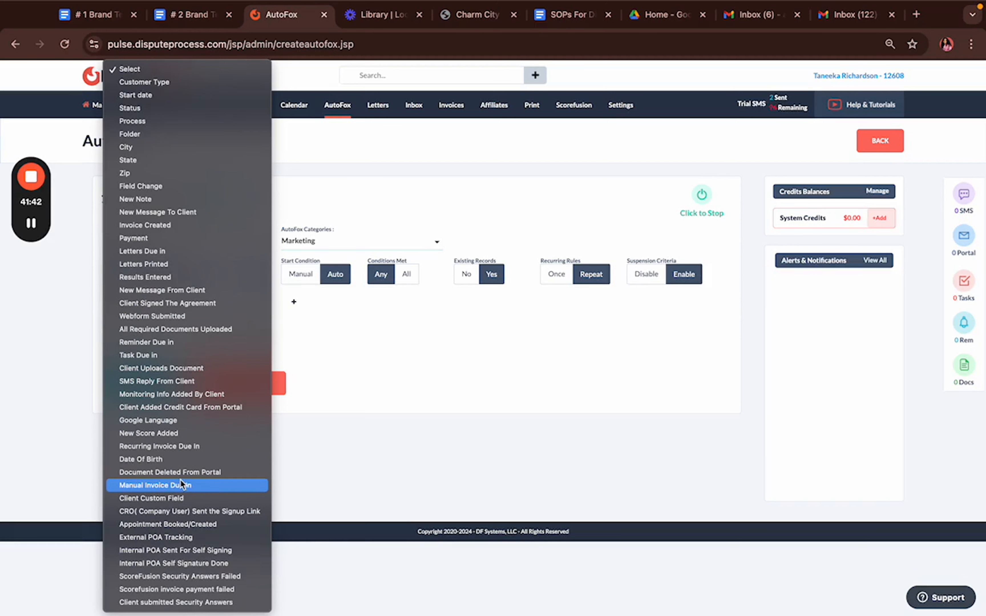
pyautogui.click(167, 83)
pyautogui.click(317, 320)
pyautogui.click(348, 348)
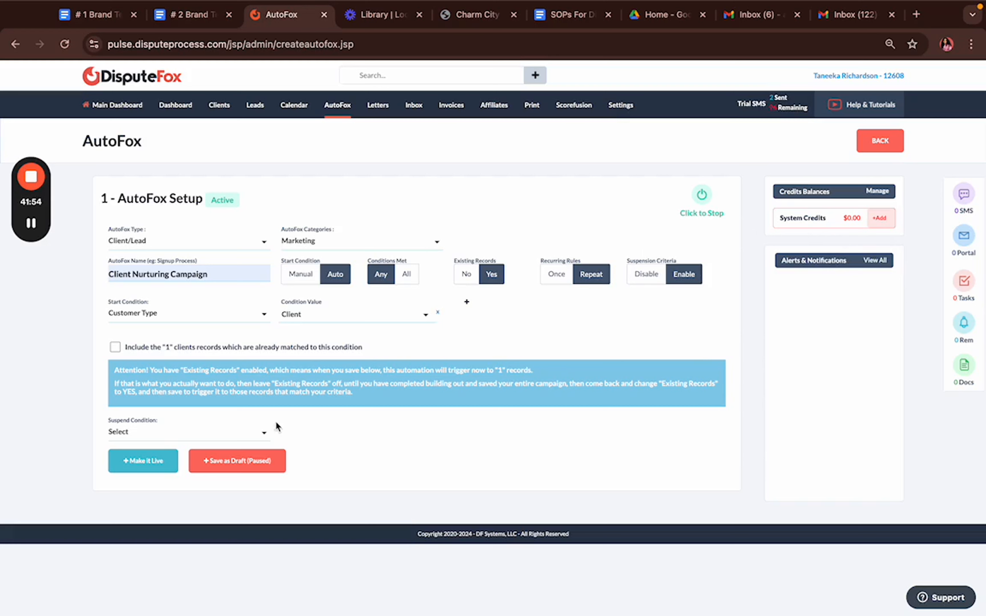
# Set the suspend condition to Status and look through its condition values without choosing one
pyautogui.click(230, 434)
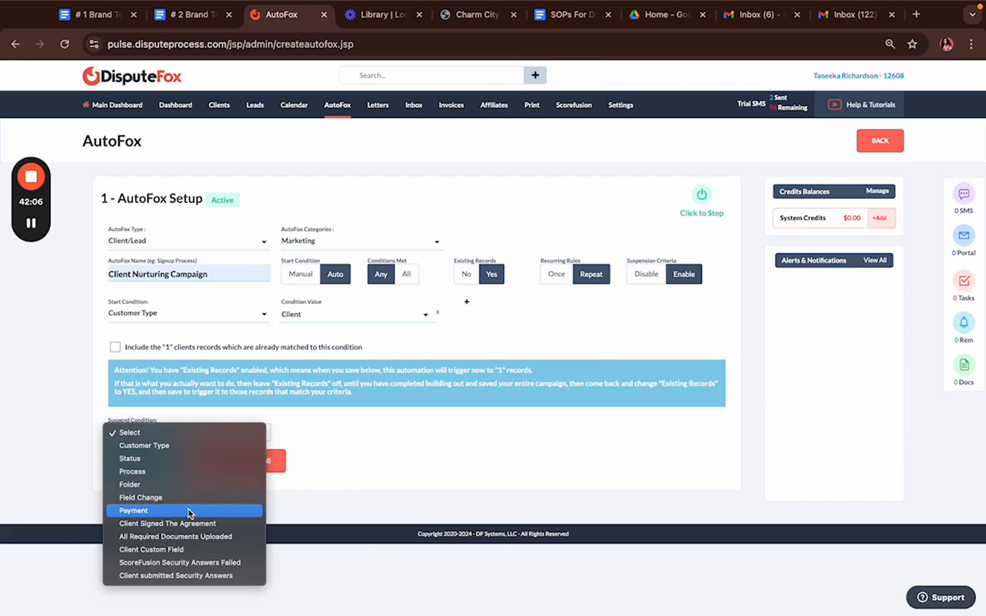
pyautogui.click(192, 459)
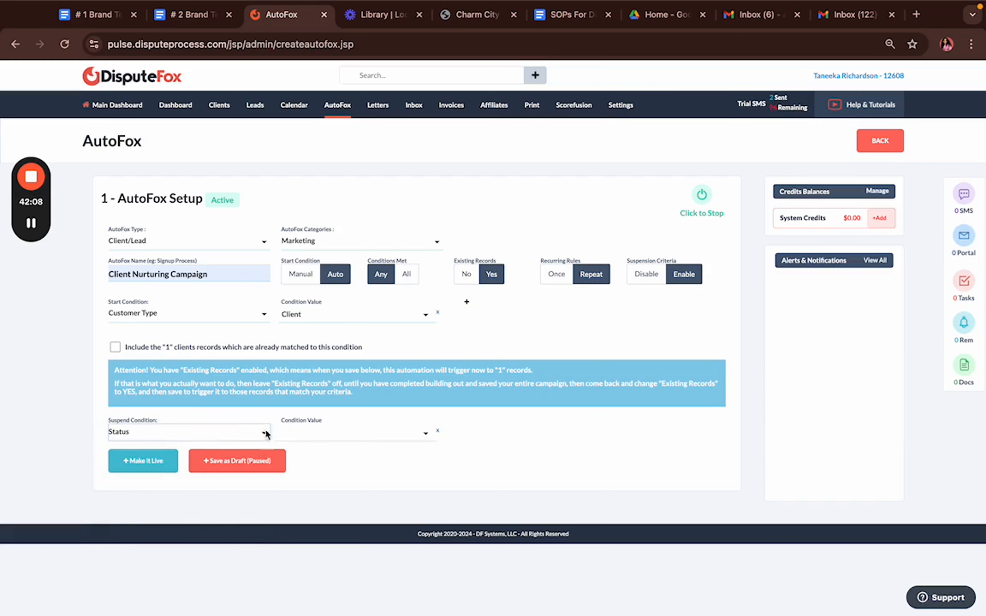
pyautogui.click(325, 433)
pyautogui.scroll(-1, 363, 479)
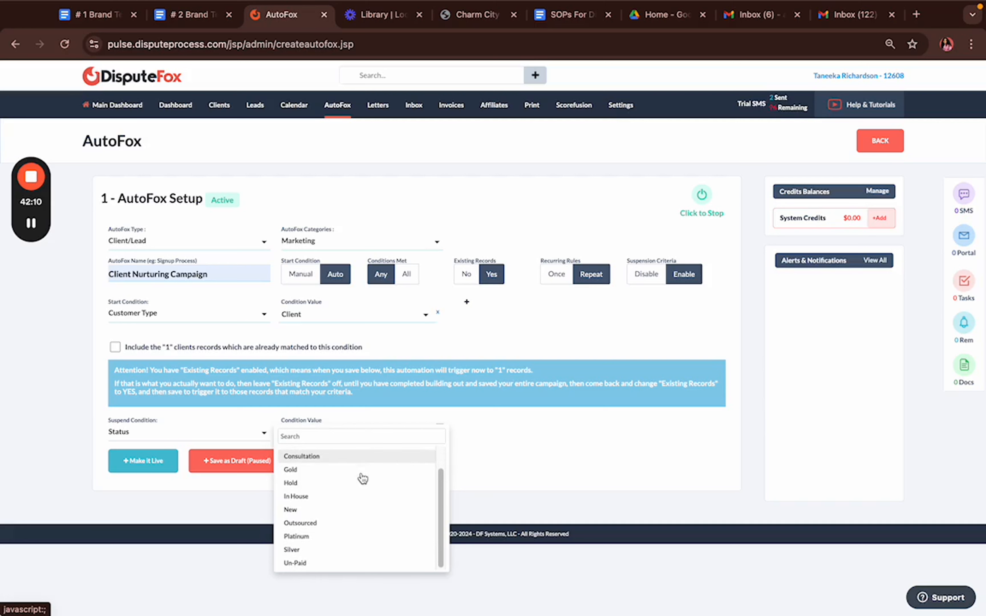
pyautogui.scroll(2, 361, 478)
pyautogui.click(208, 434)
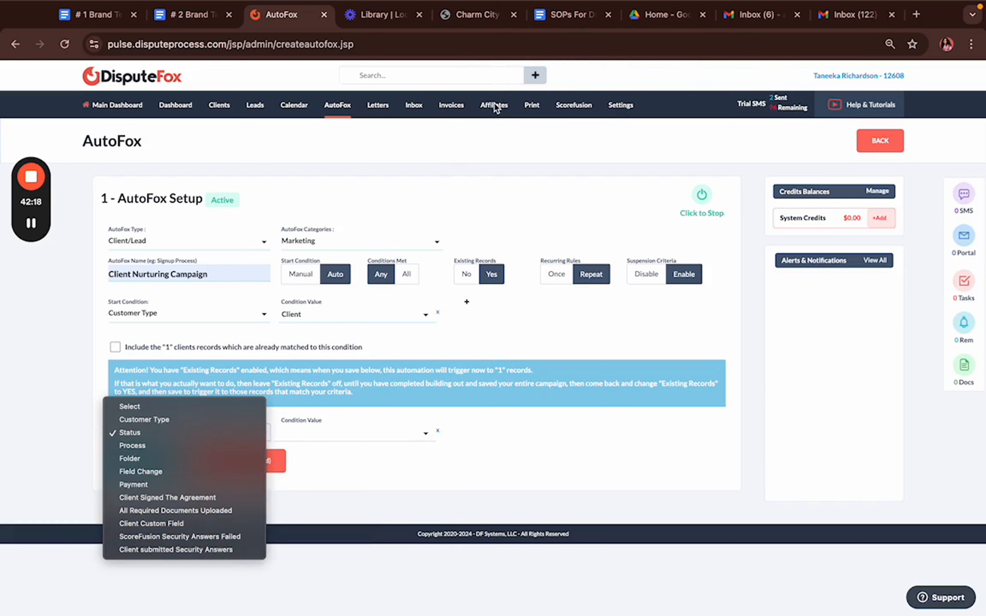
pyautogui.click(356, 435)
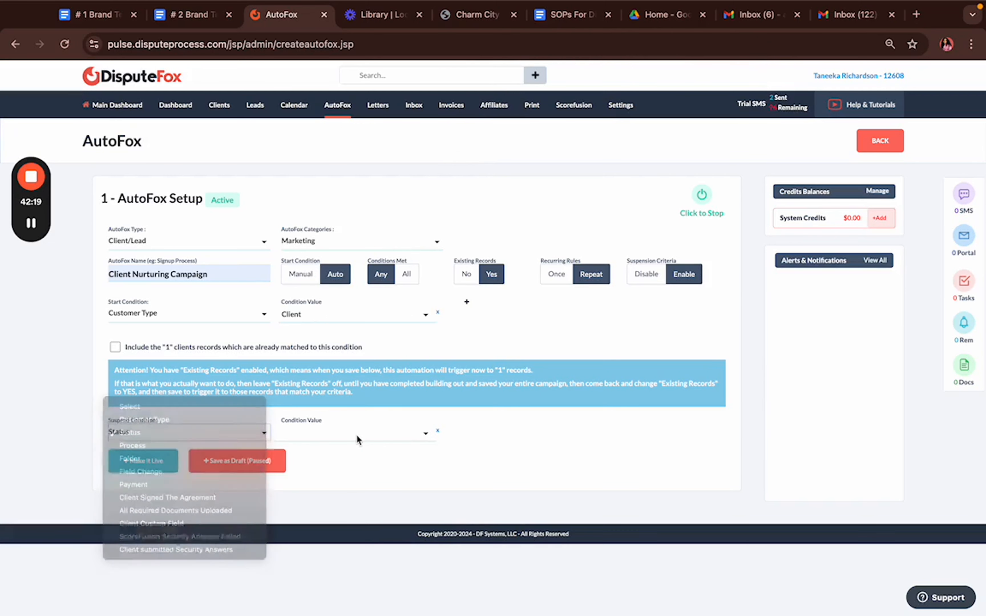
pyautogui.click(389, 436)
pyautogui.scroll(-1, 378, 496)
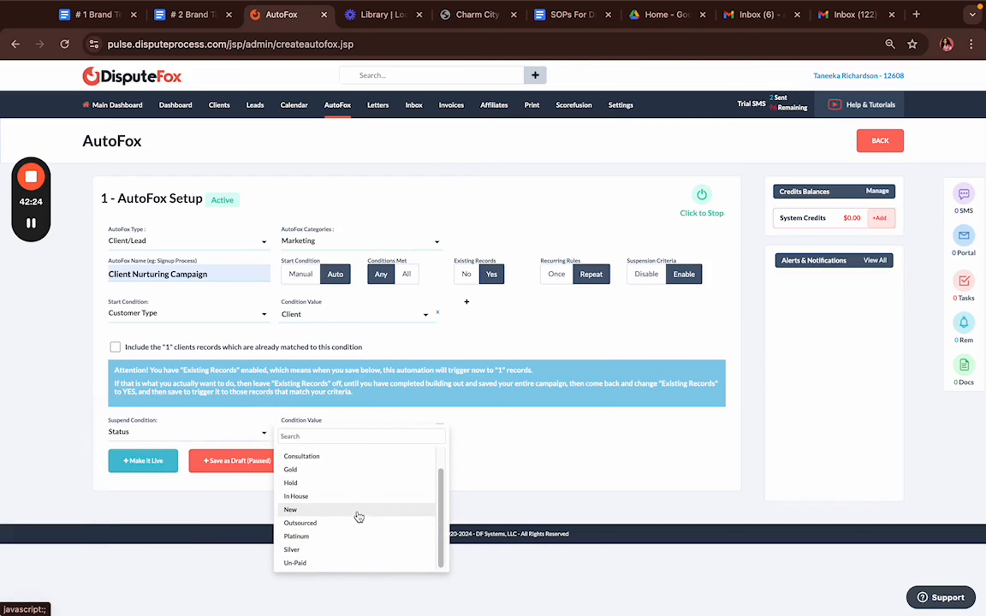
pyautogui.scroll(1, 361, 514)
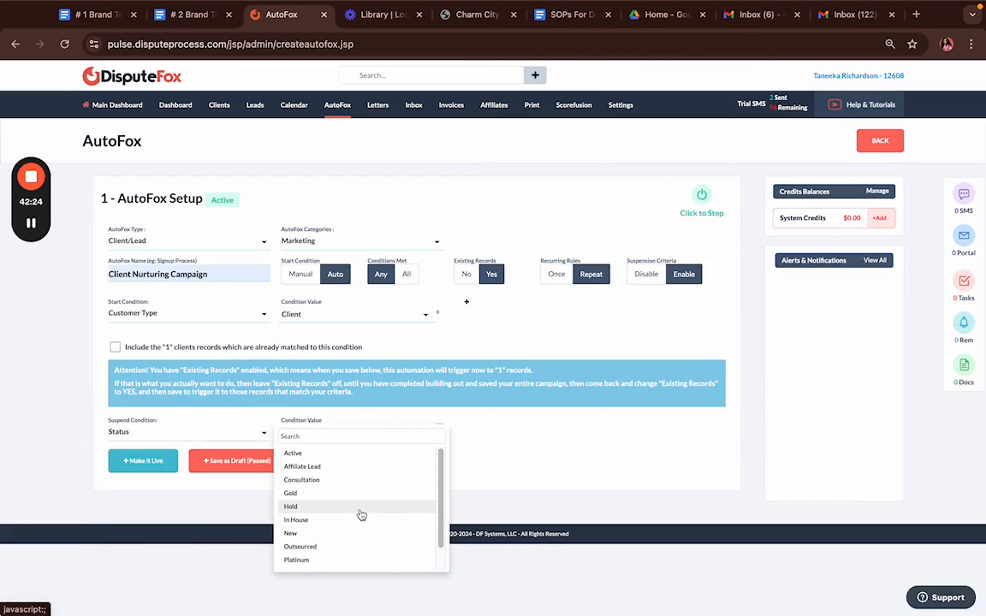
pyautogui.click(527, 455)
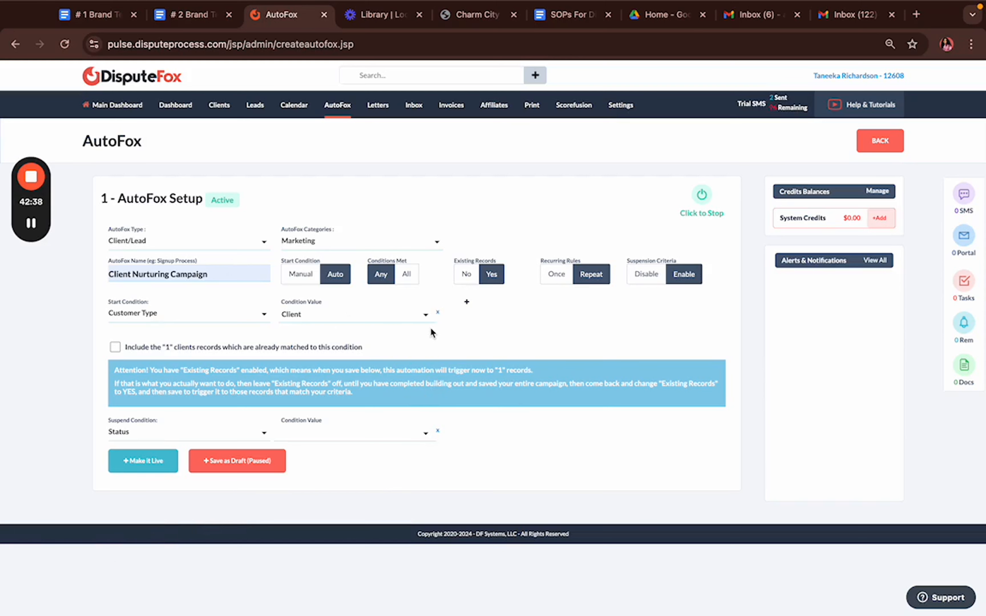
# Leave the campaign setup without saving and look through the current AutoFox campaigns list
pyautogui.click(876, 146)
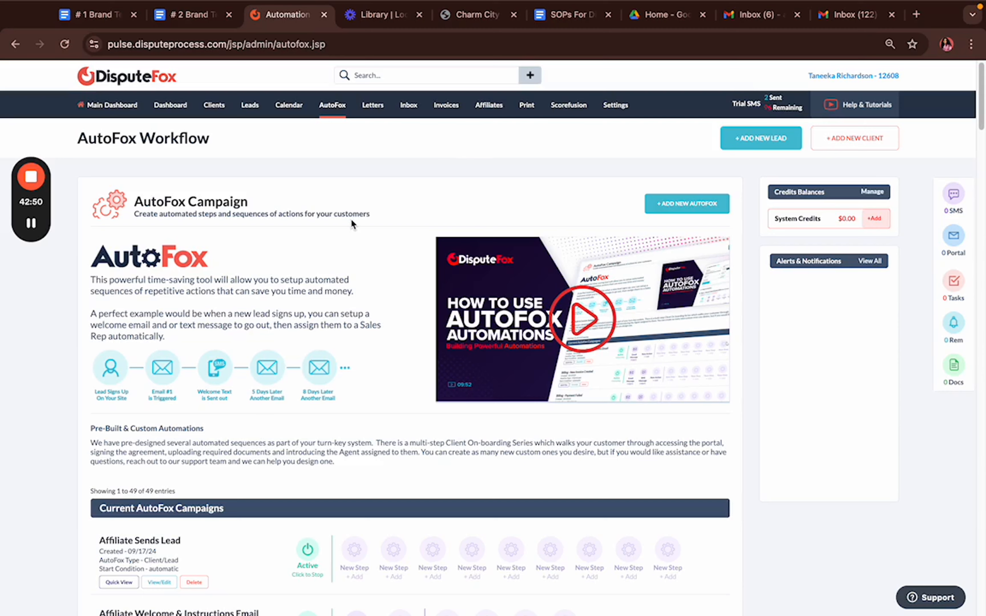
pyautogui.scroll(-20, 350, 219)
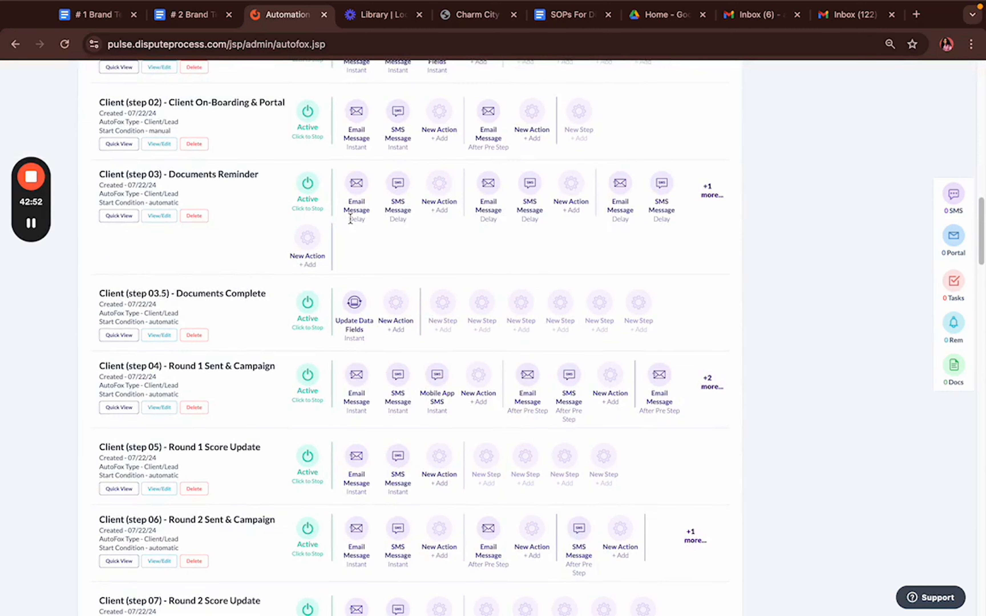
pyautogui.scroll(20, 350, 220)
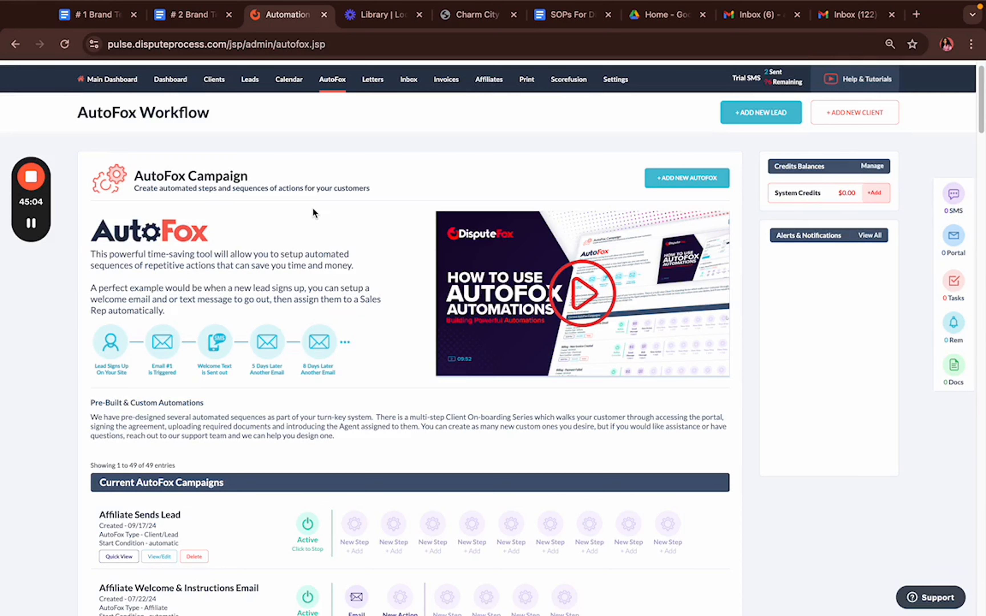
pyautogui.scroll(-15, 275, 214)
pyautogui.scroll(20, 277, 216)
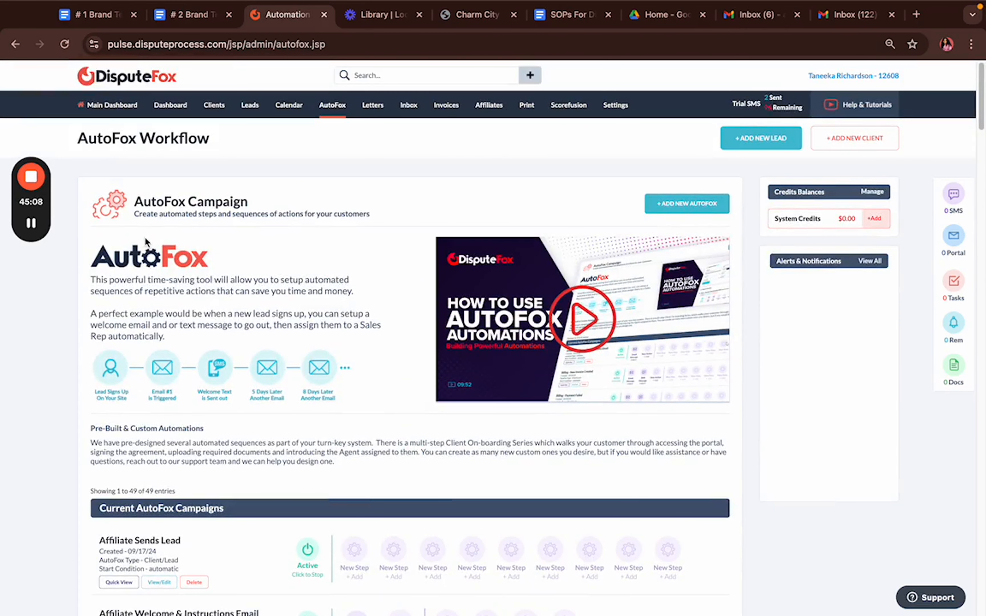